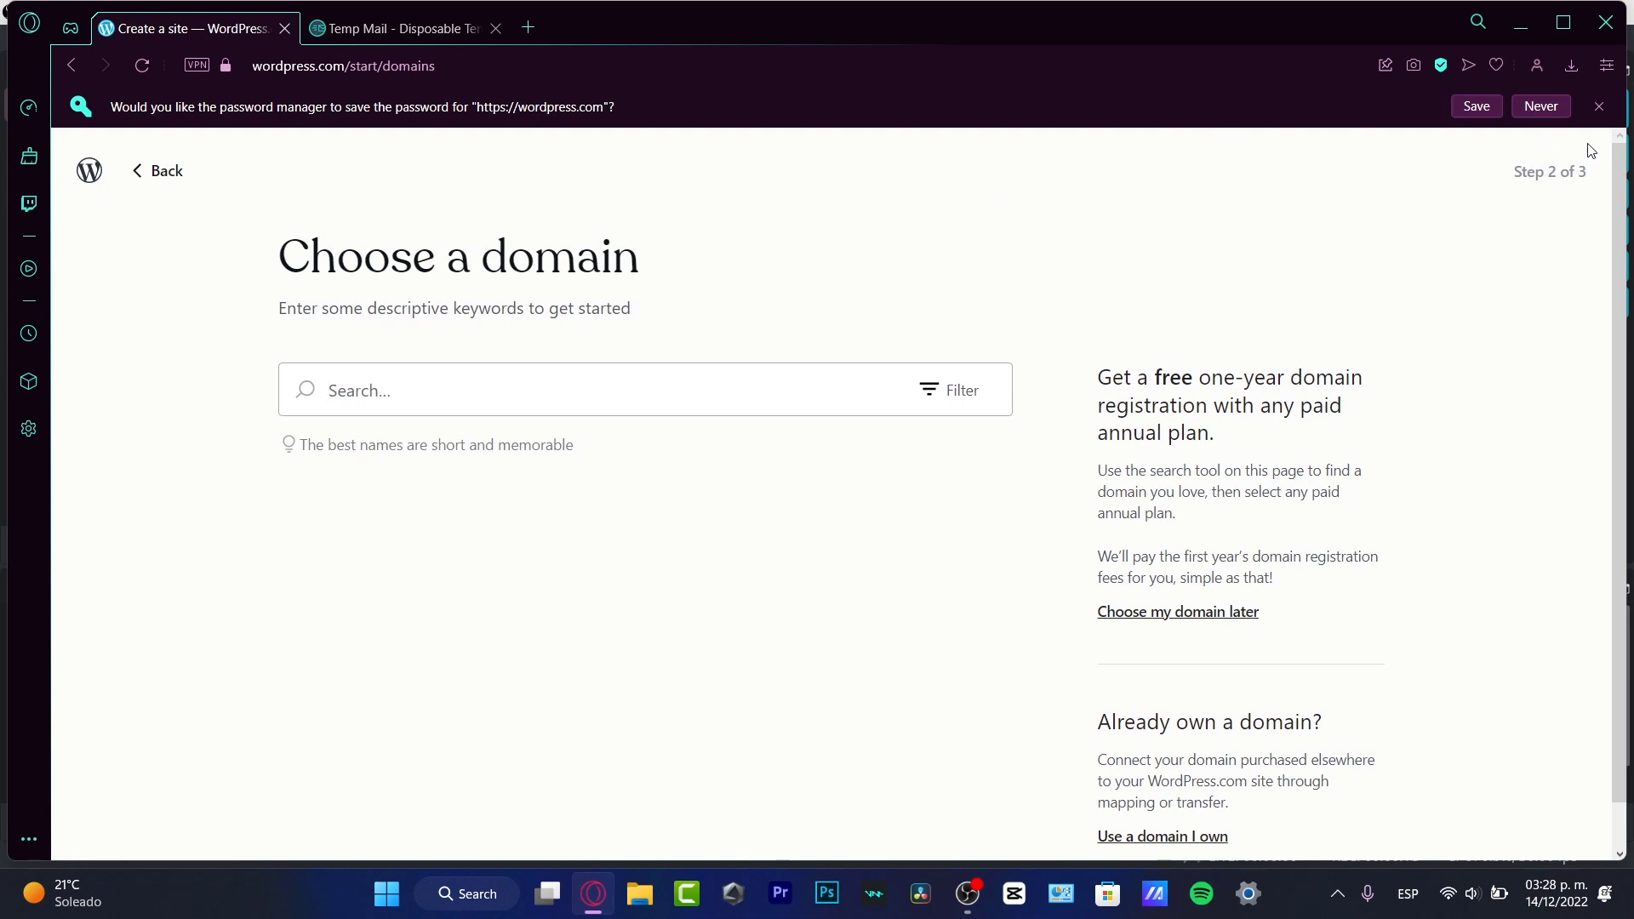
Dismiss the password prompt, search domains for 'madstiv', and select free madstiv2.wordpress.com
{"action": "left_click", "coordinate": [1598, 106]}
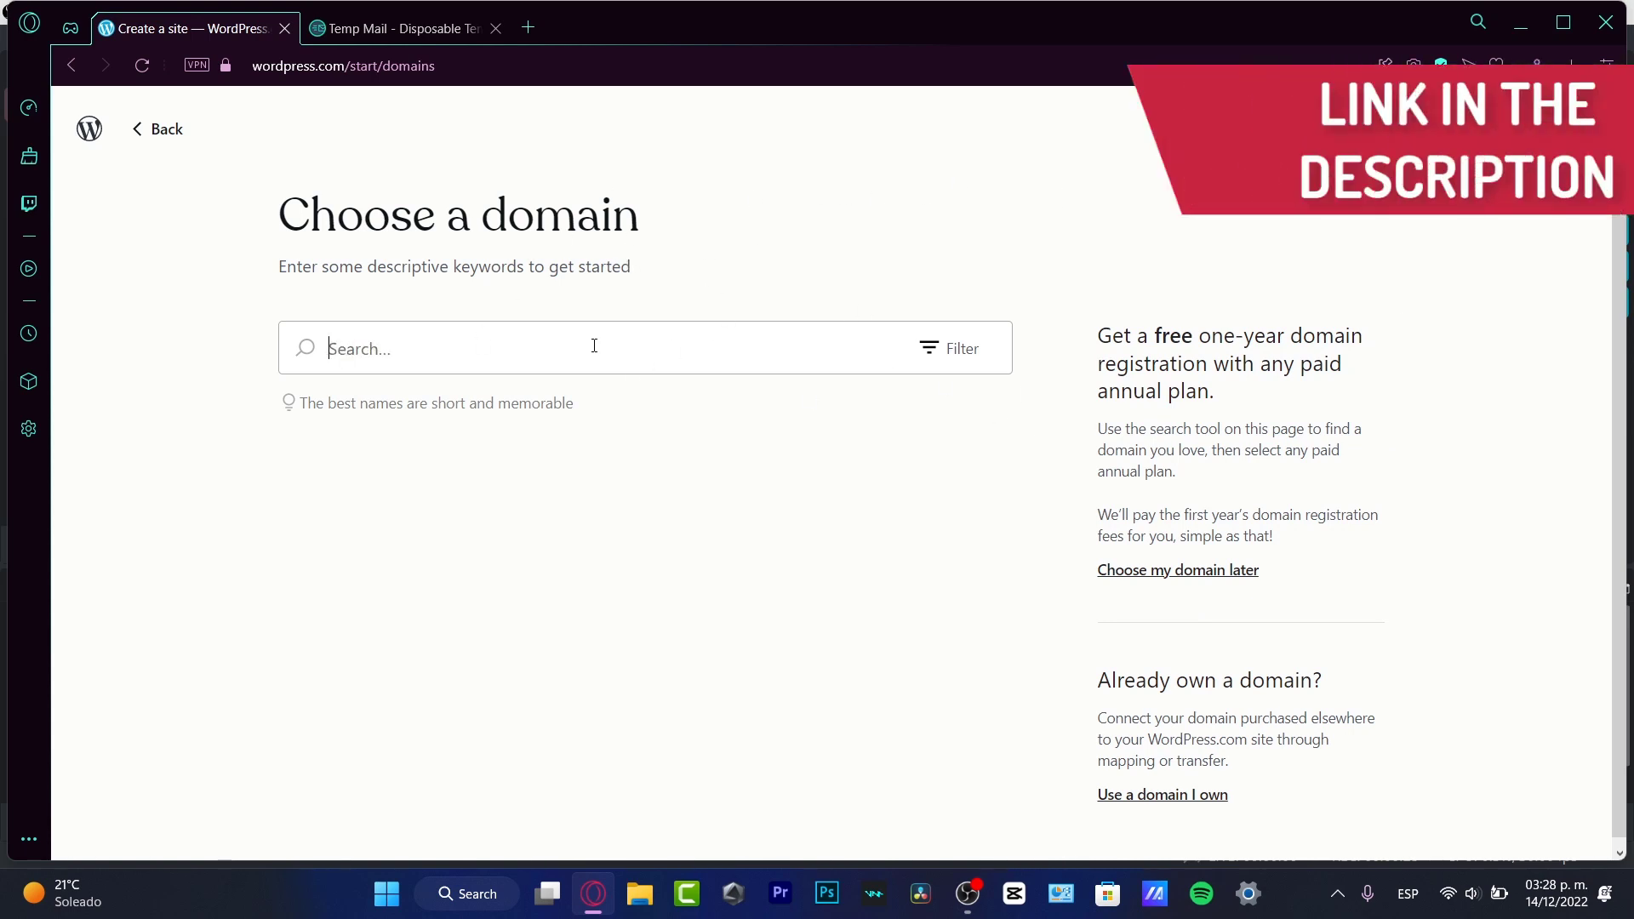
{"action": "type", "text": "madstiv"}
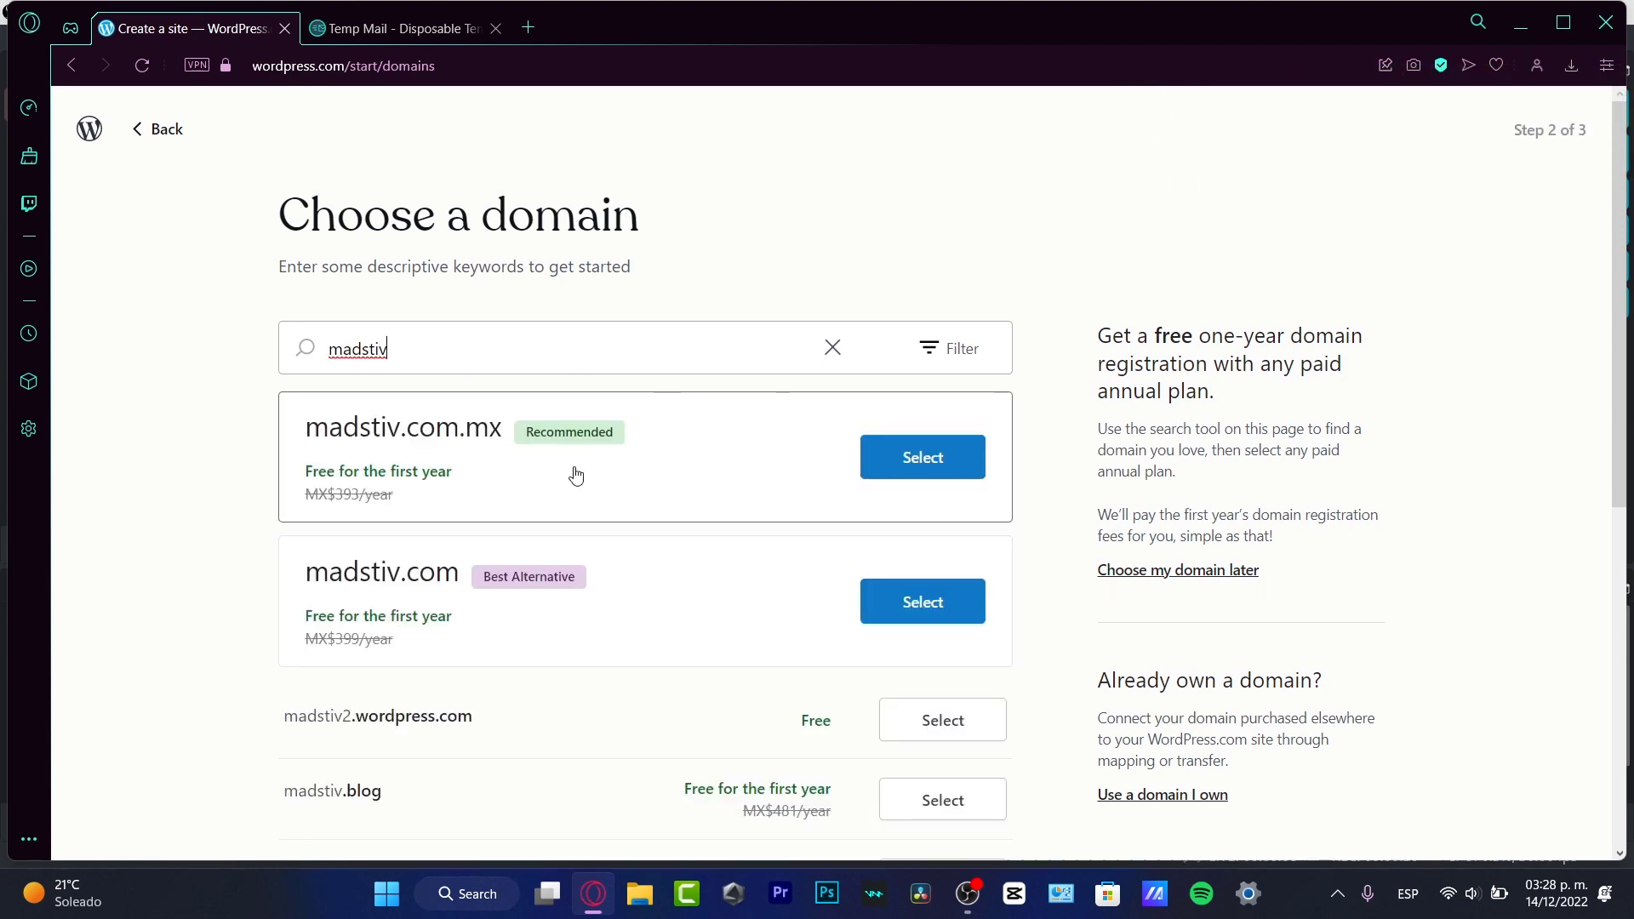
{"action": "scroll", "coordinate": [797, 499], "scroll_direction": "down", "scroll_amount": 3}
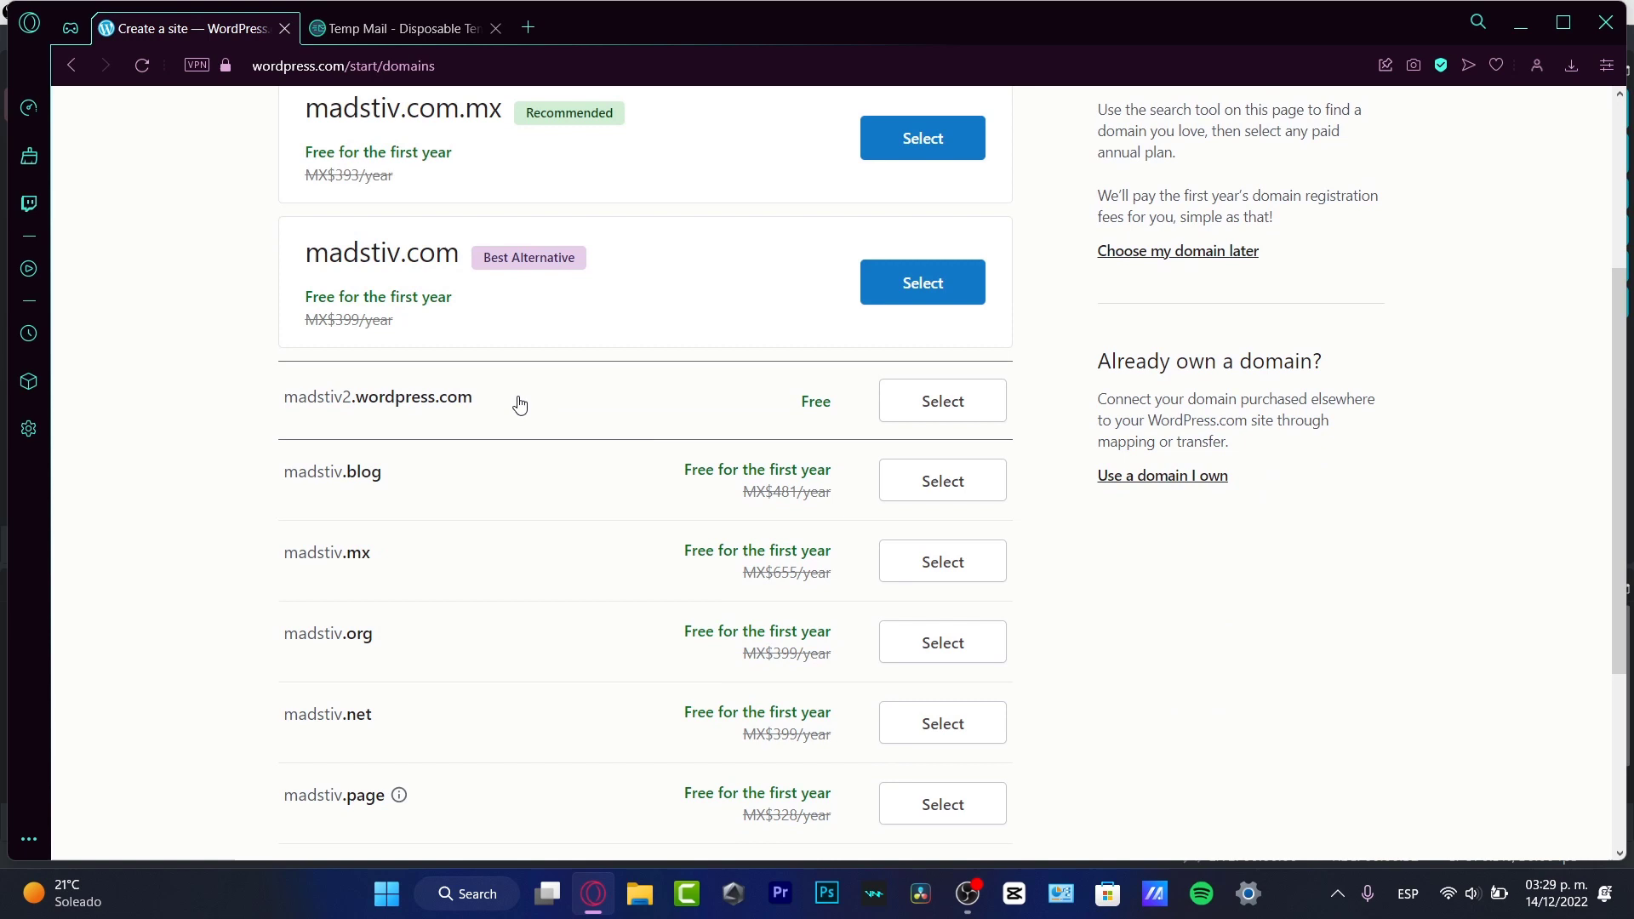
{"action": "left_click", "coordinate": [932, 396]}
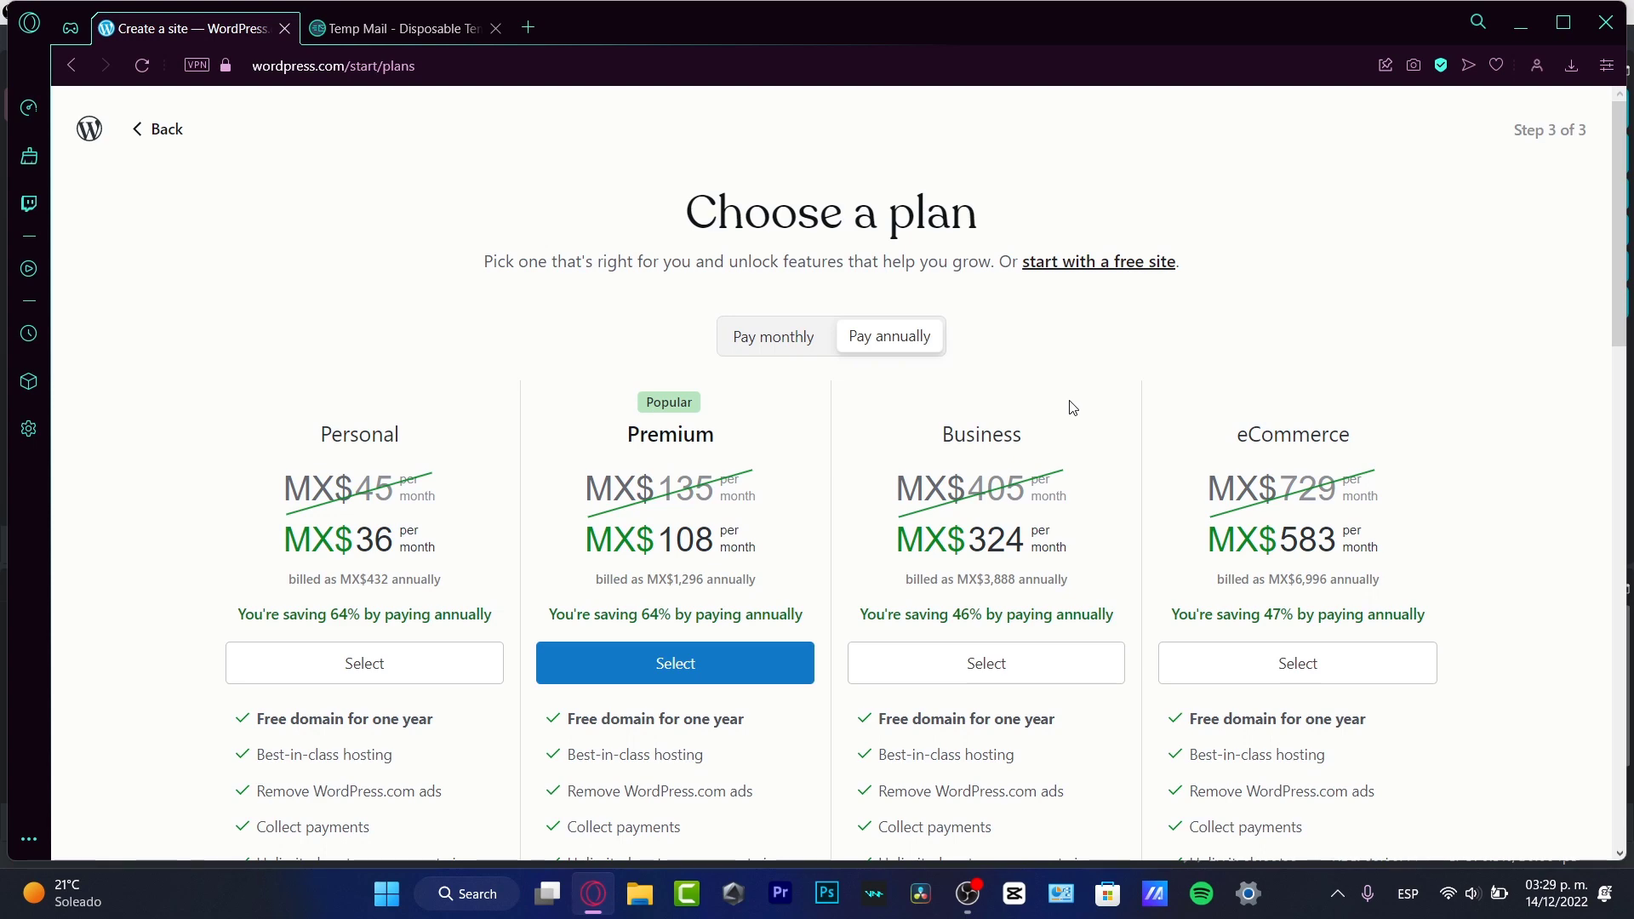
Look over the paid plans, then start with a free site instead
{"action": "scroll", "coordinate": [1070, 408], "scroll_direction": "down", "scroll_amount": 5}
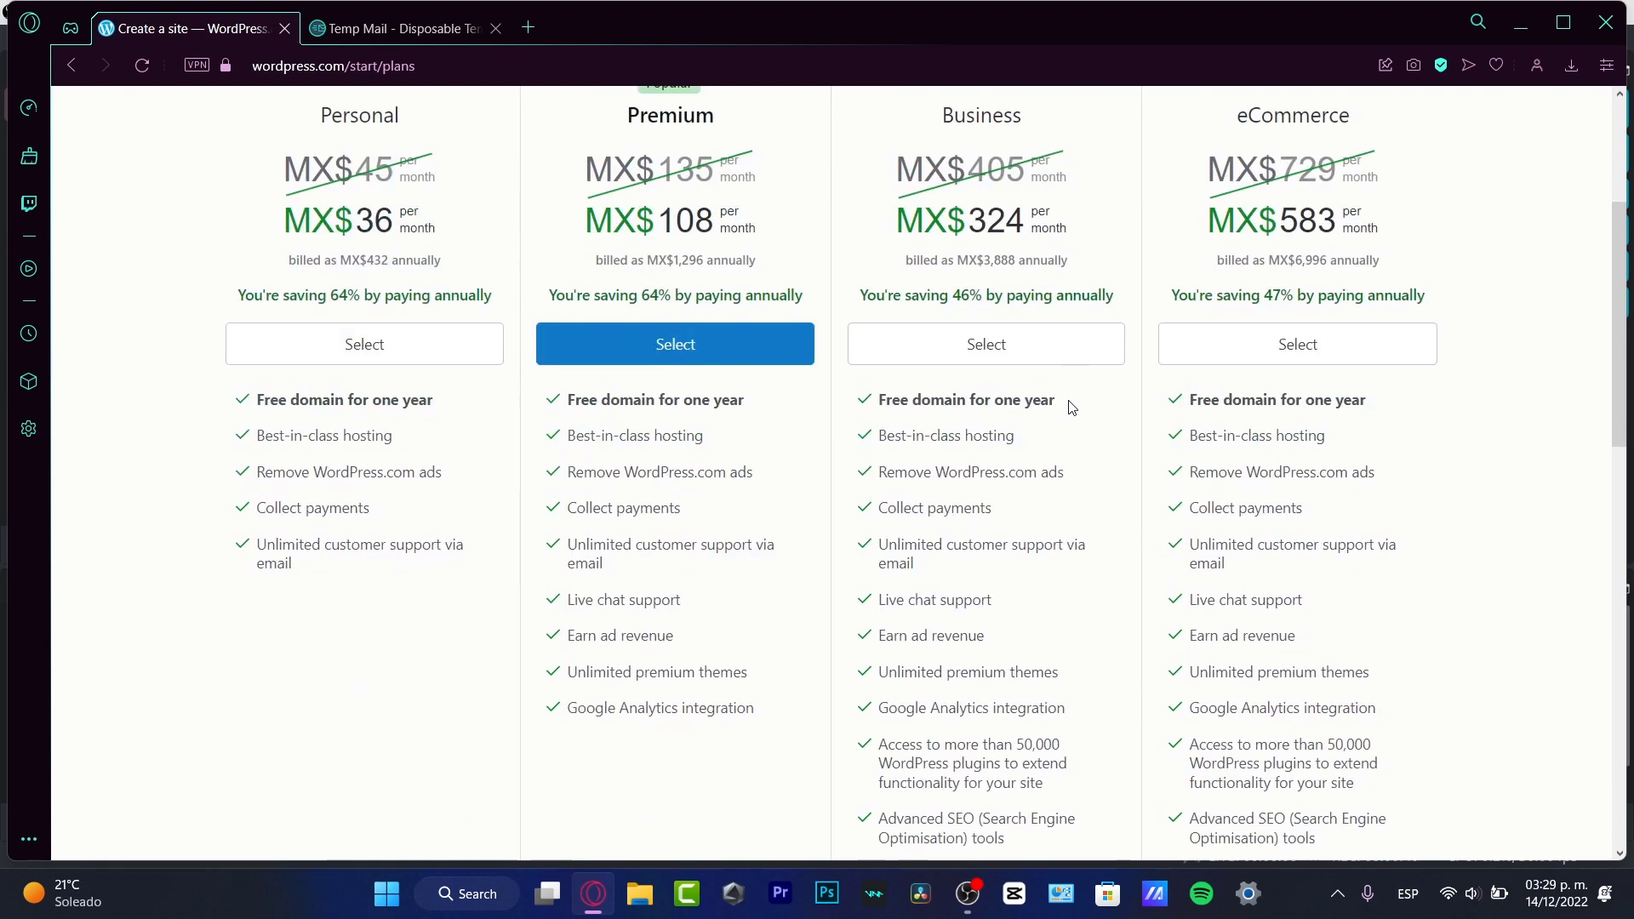
{"action": "scroll", "coordinate": [1070, 408], "scroll_direction": "up", "scroll_amount": 5}
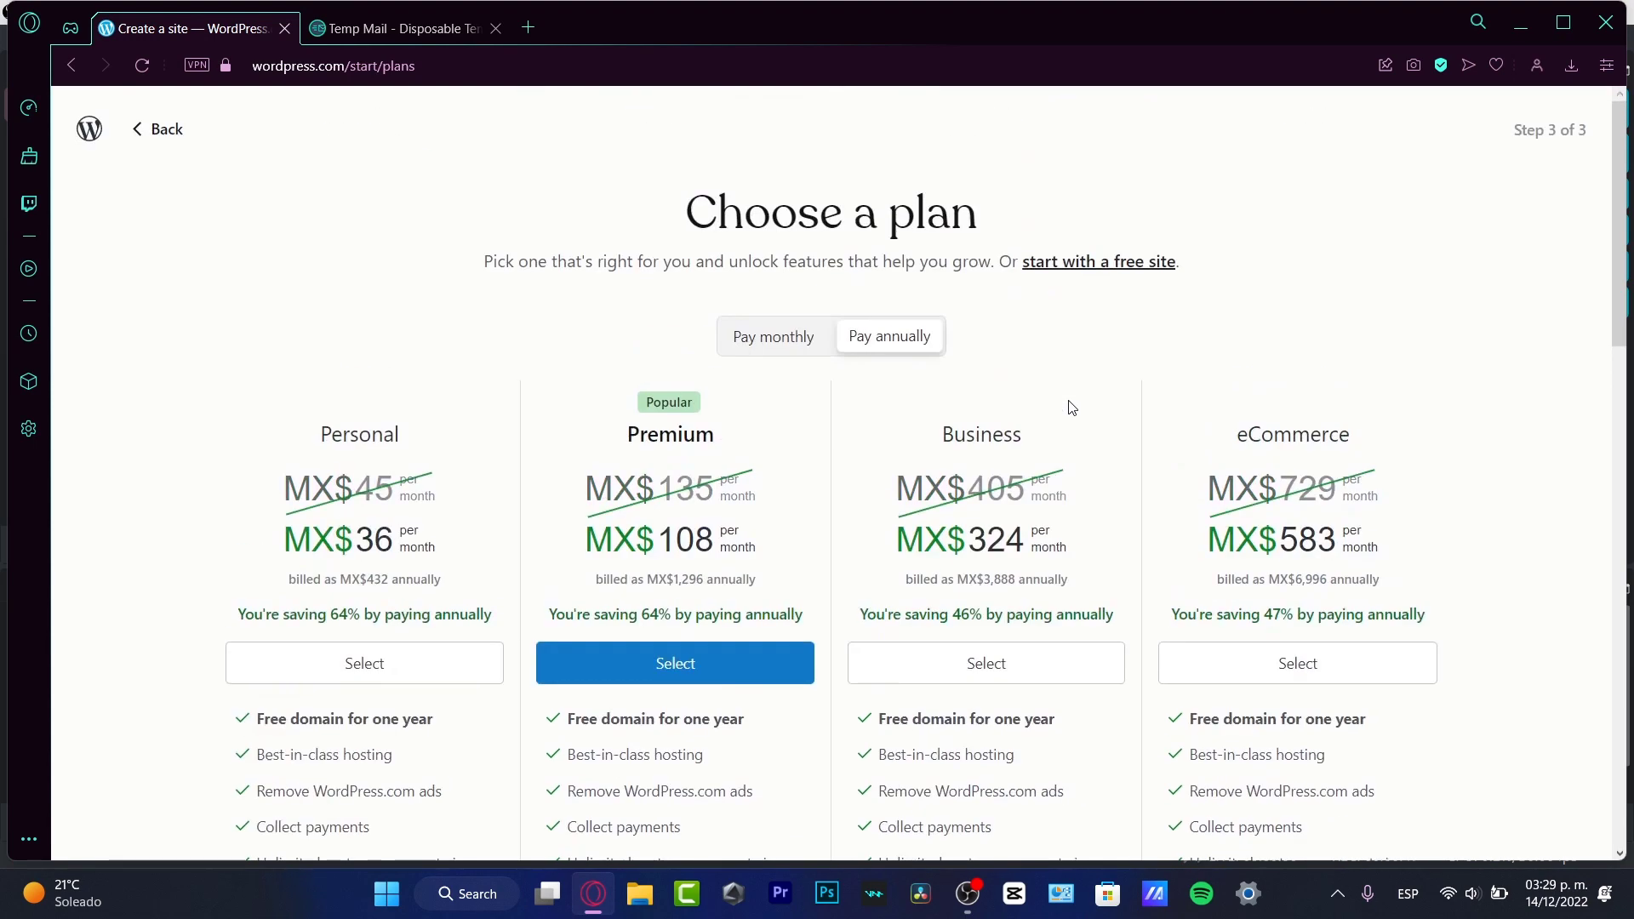
{"action": "left_click", "coordinate": [1104, 265]}
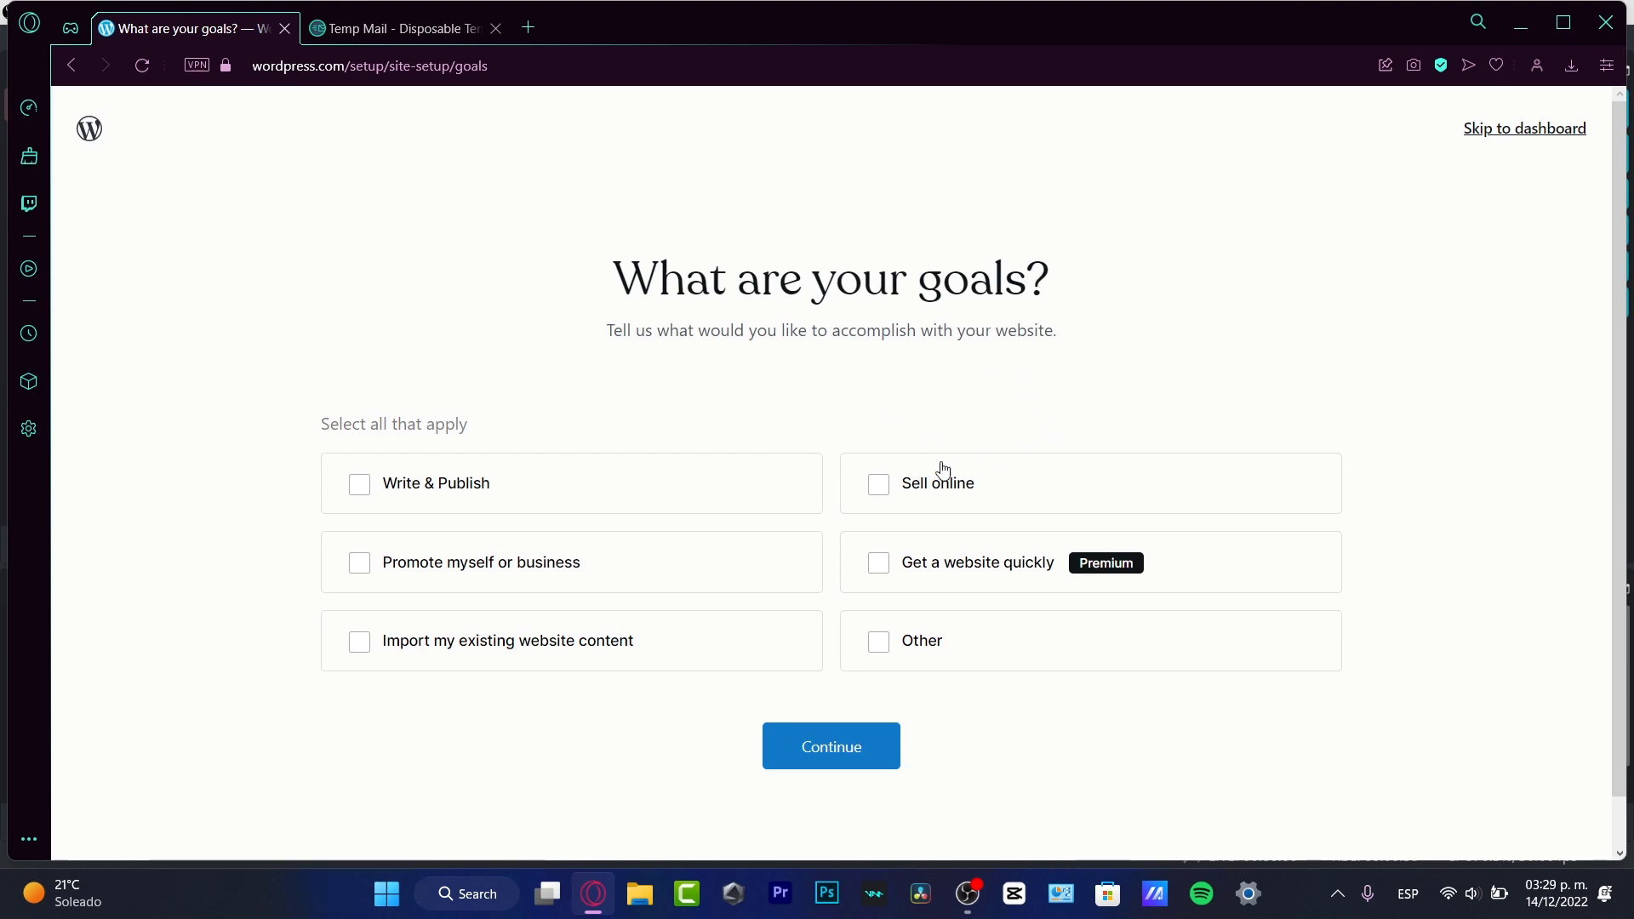
Choose Write & Publish as the site goal and Video Blogs as the category
{"action": "left_click", "coordinate": [568, 502]}
{"action": "left_click", "coordinate": [849, 739]}
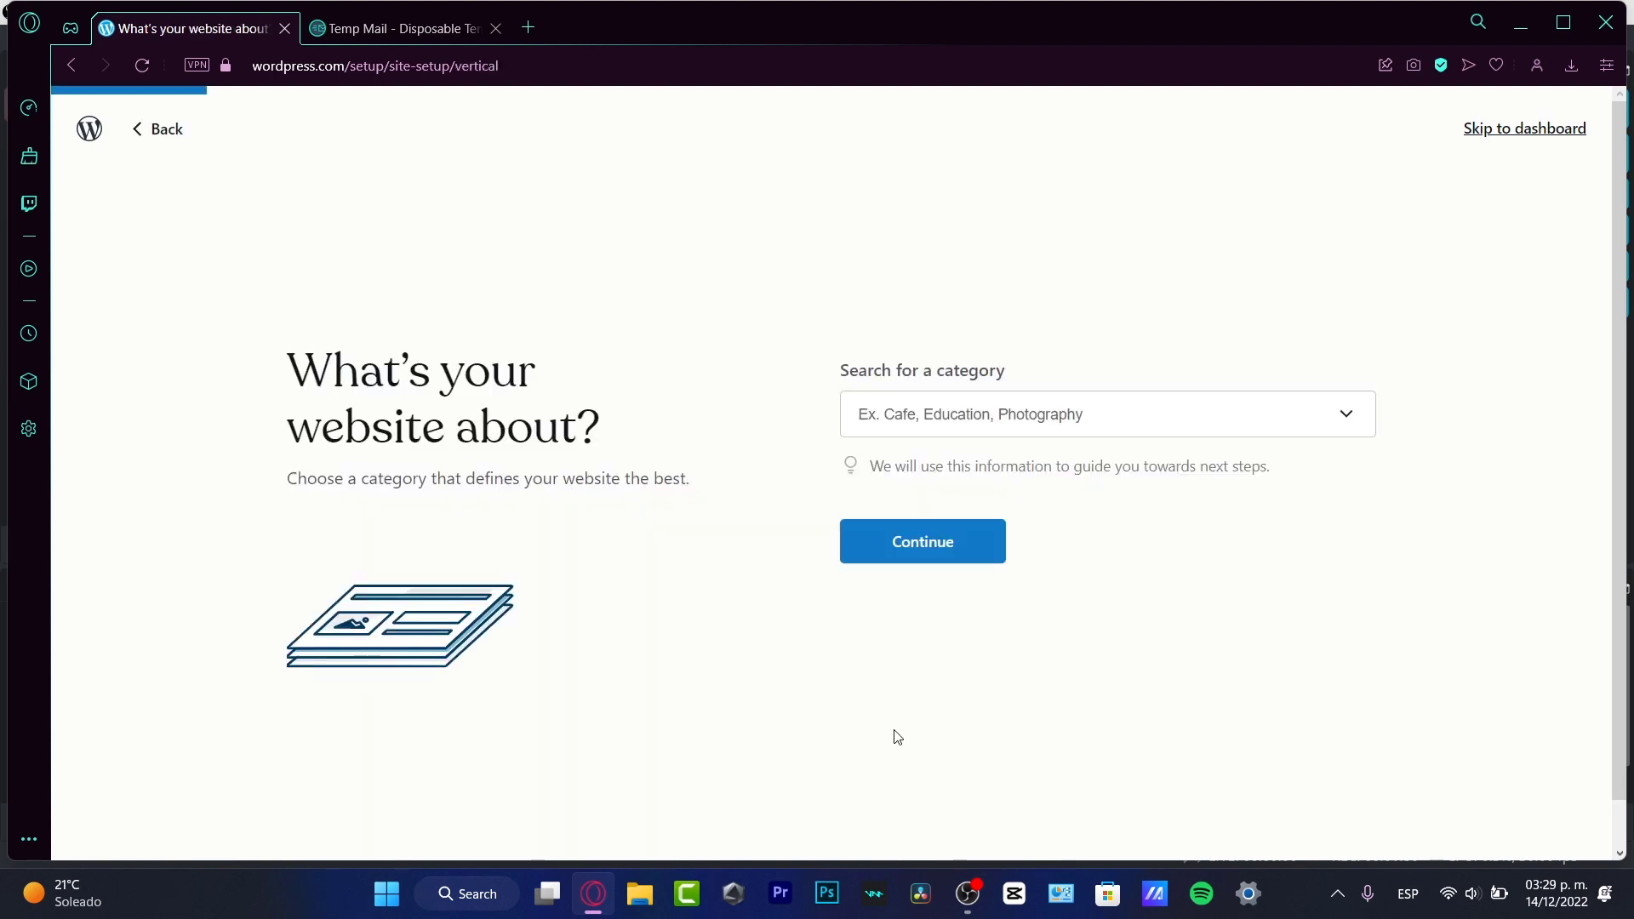
{"action": "left_click", "coordinate": [1007, 413]}
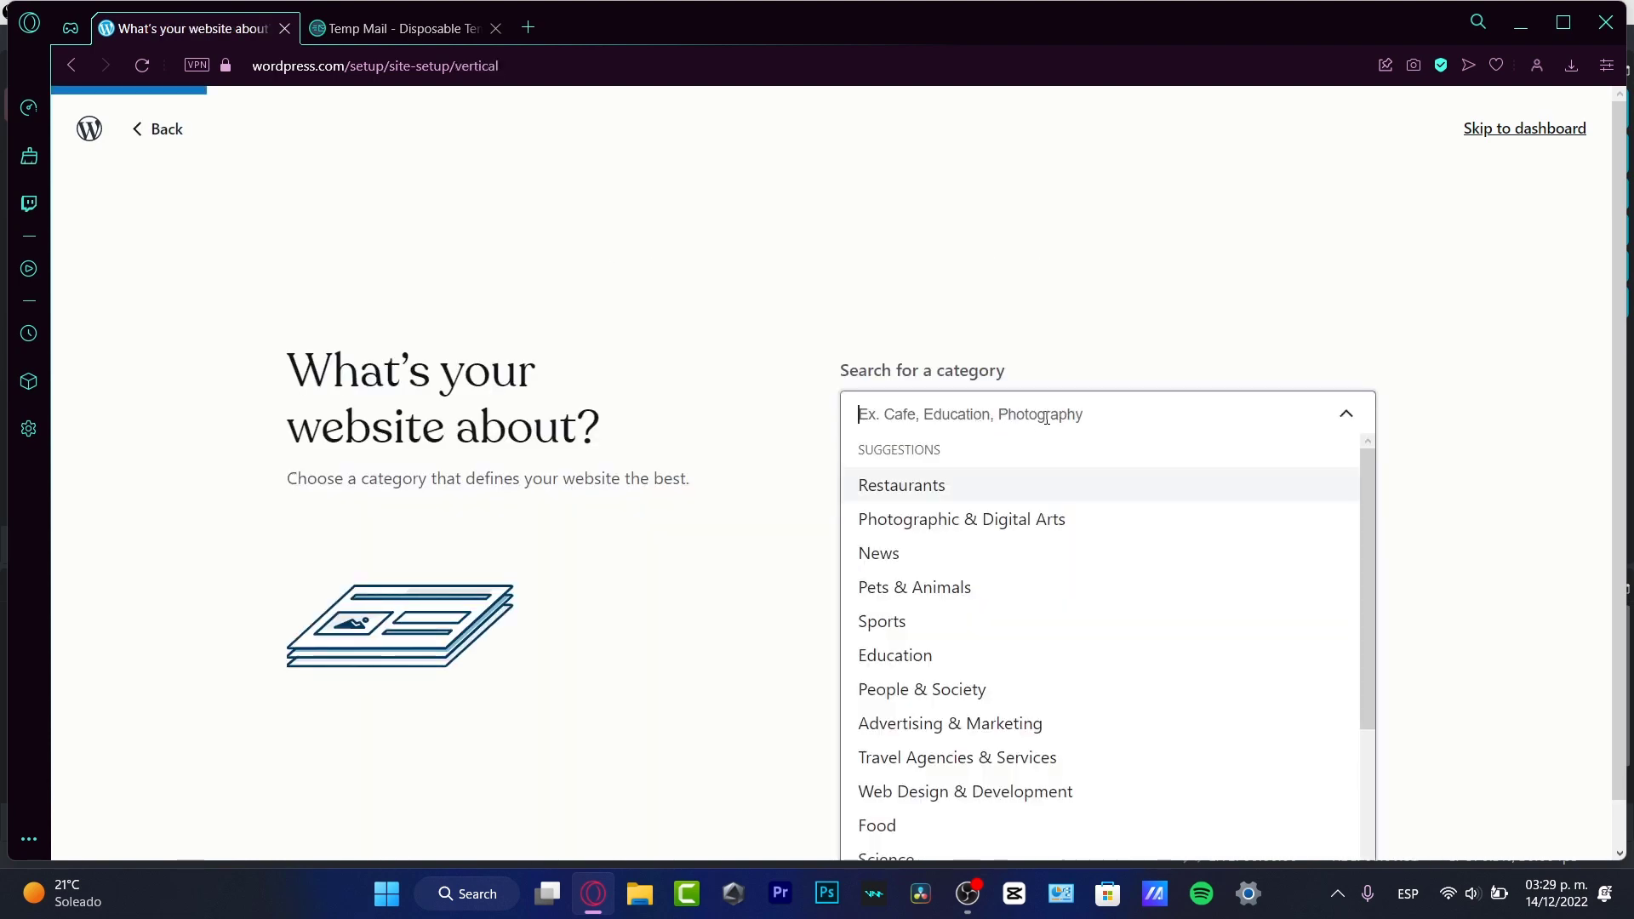
{"action": "type", "text": "blog"}
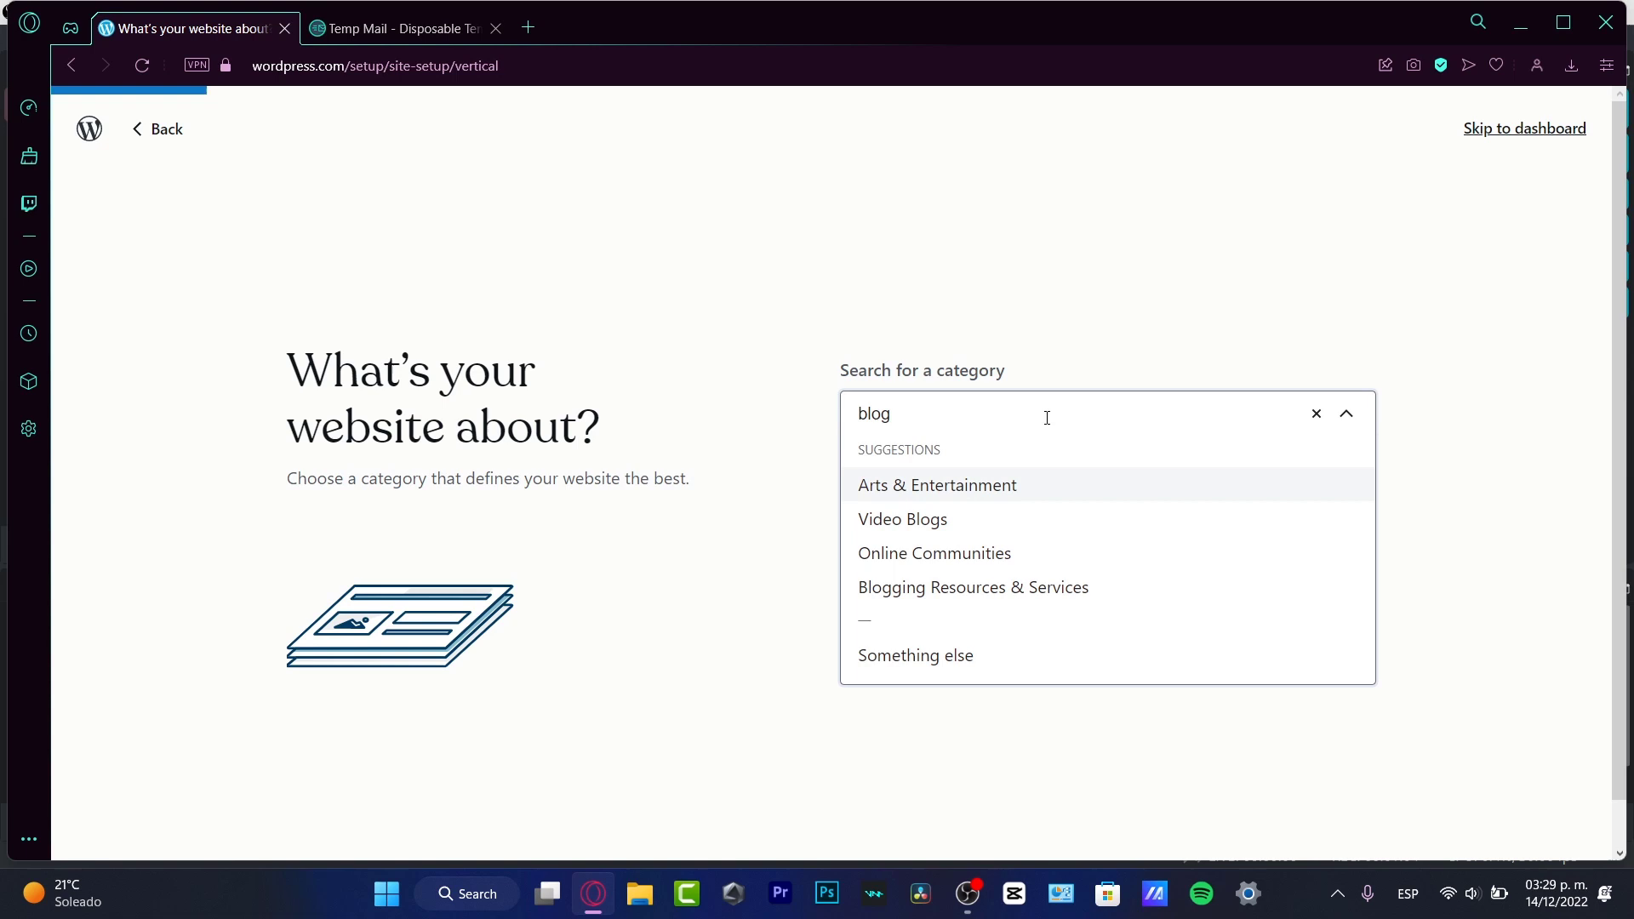
{"action": "left_click", "coordinate": [978, 518]}
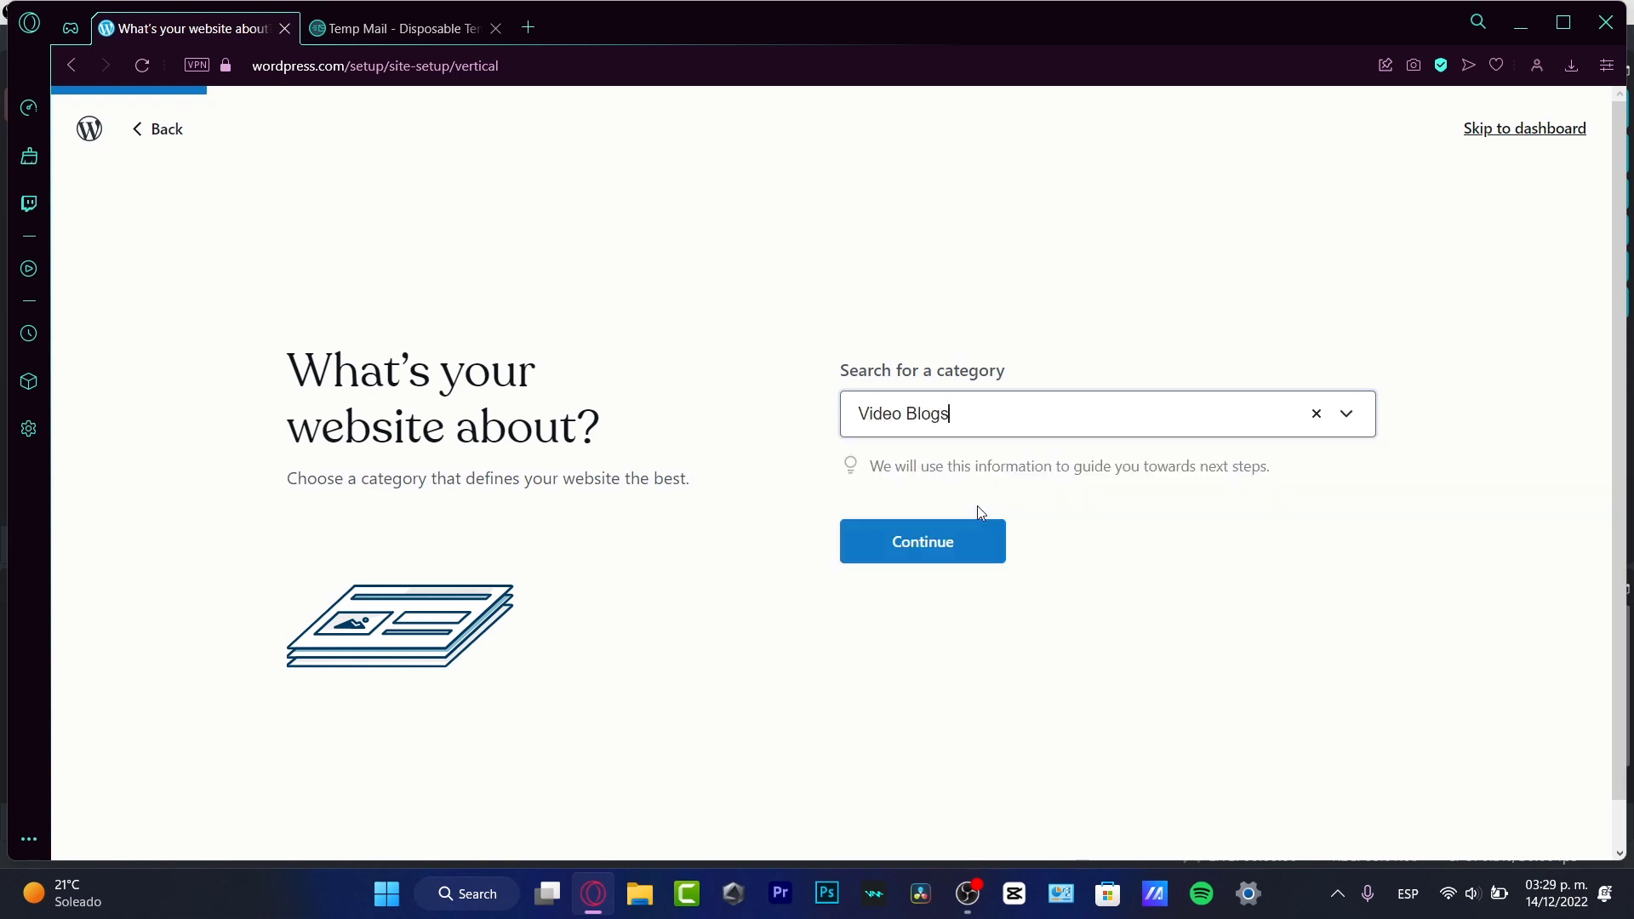
{"action": "left_click", "coordinate": [934, 541]}
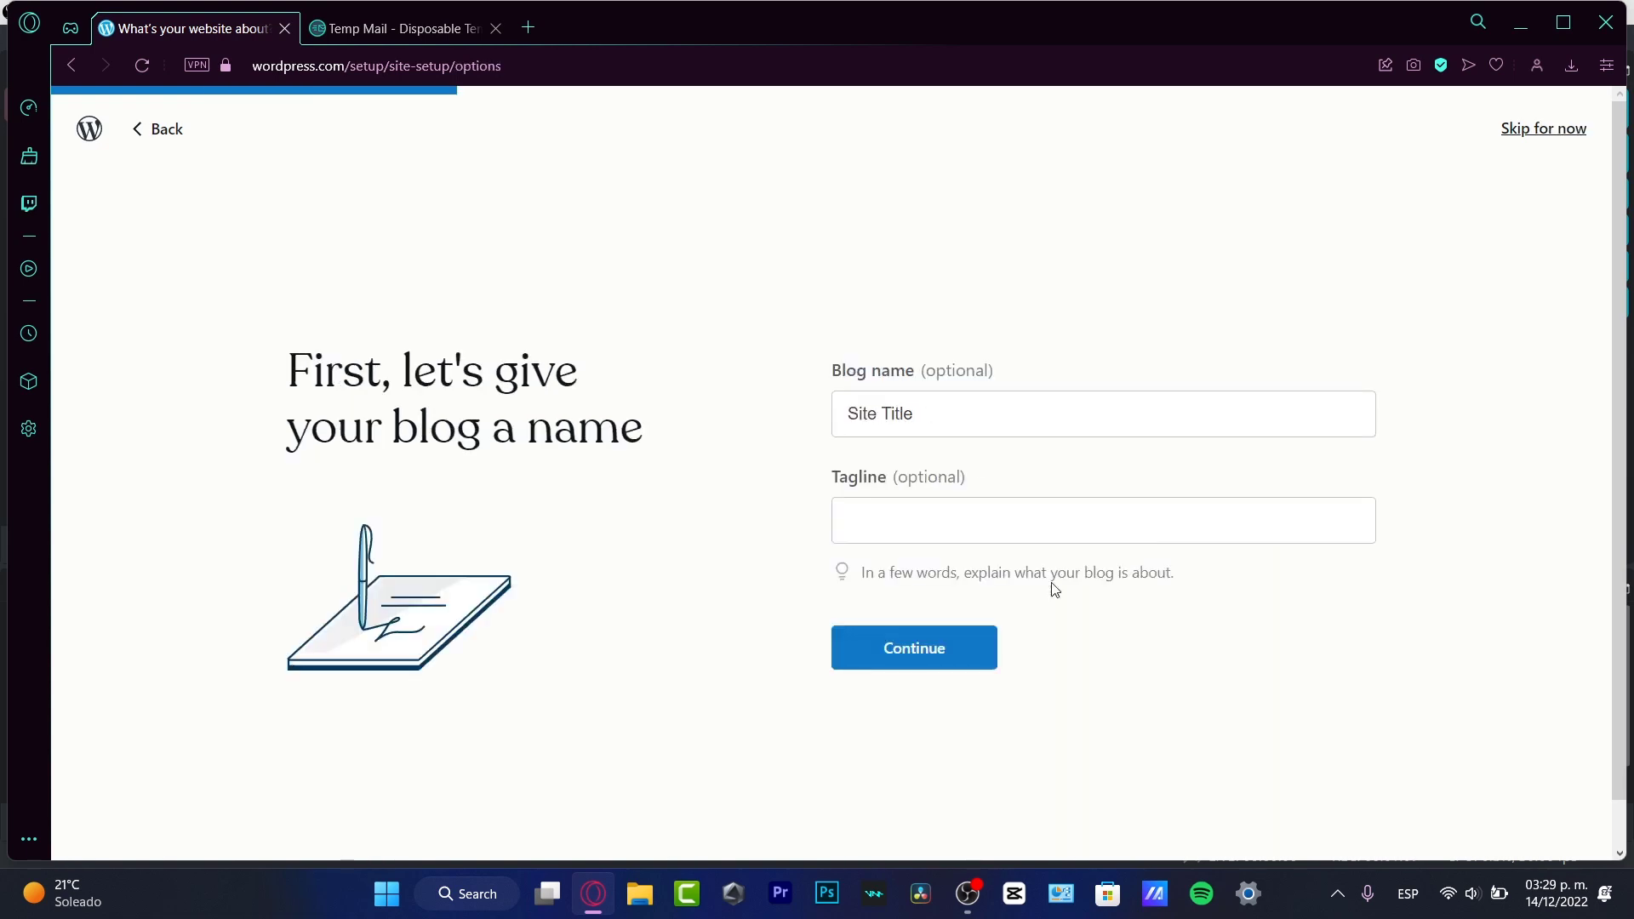
Name the blog 'MadStiv', enter the tagline 'videogam', and continue
{"action": "triple_click", "coordinate": [959, 421]}
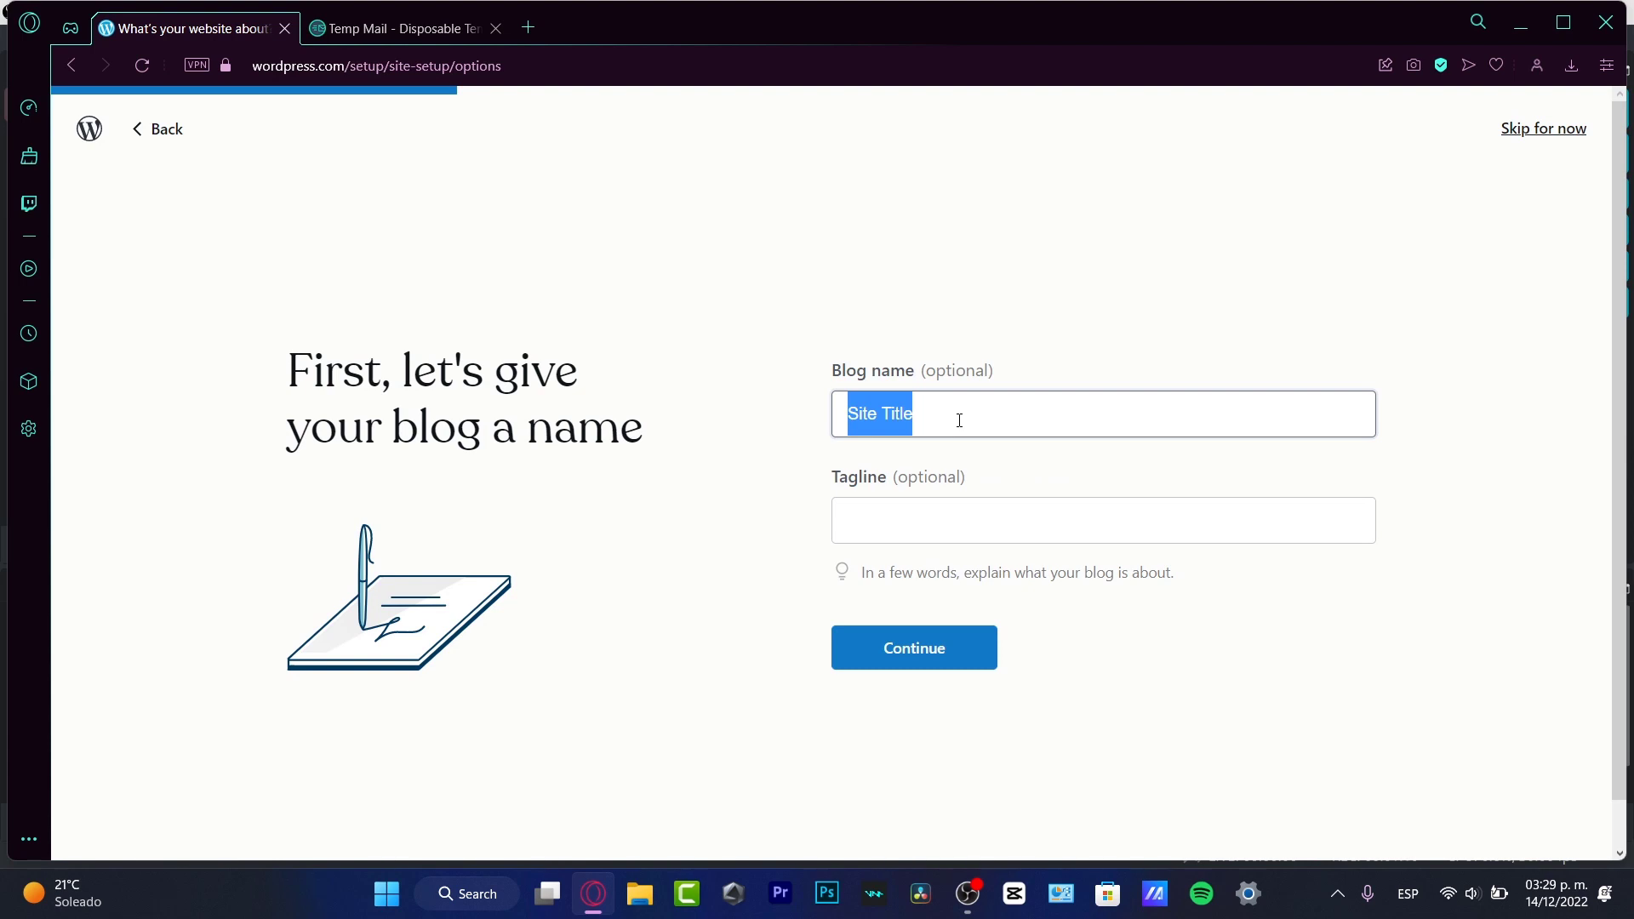
{"action": "type", "text": "Mad"}
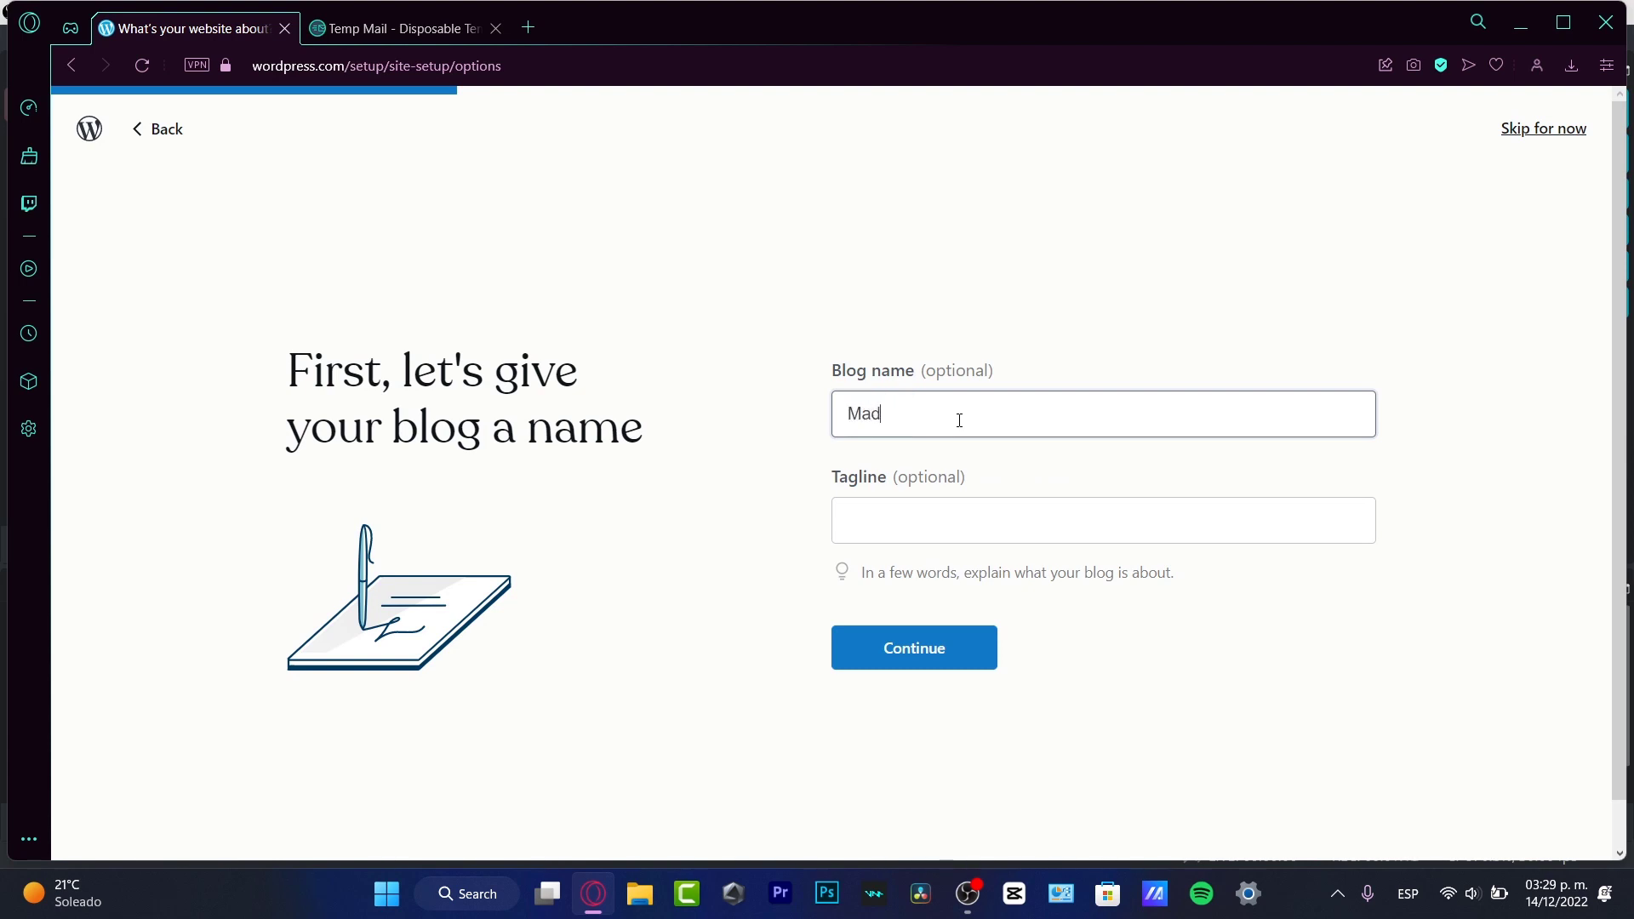
{"action": "type", "text": "Stiv"}
{"action": "left_click", "coordinate": [1006, 549]}
{"action": "type", "text": "videogames"}
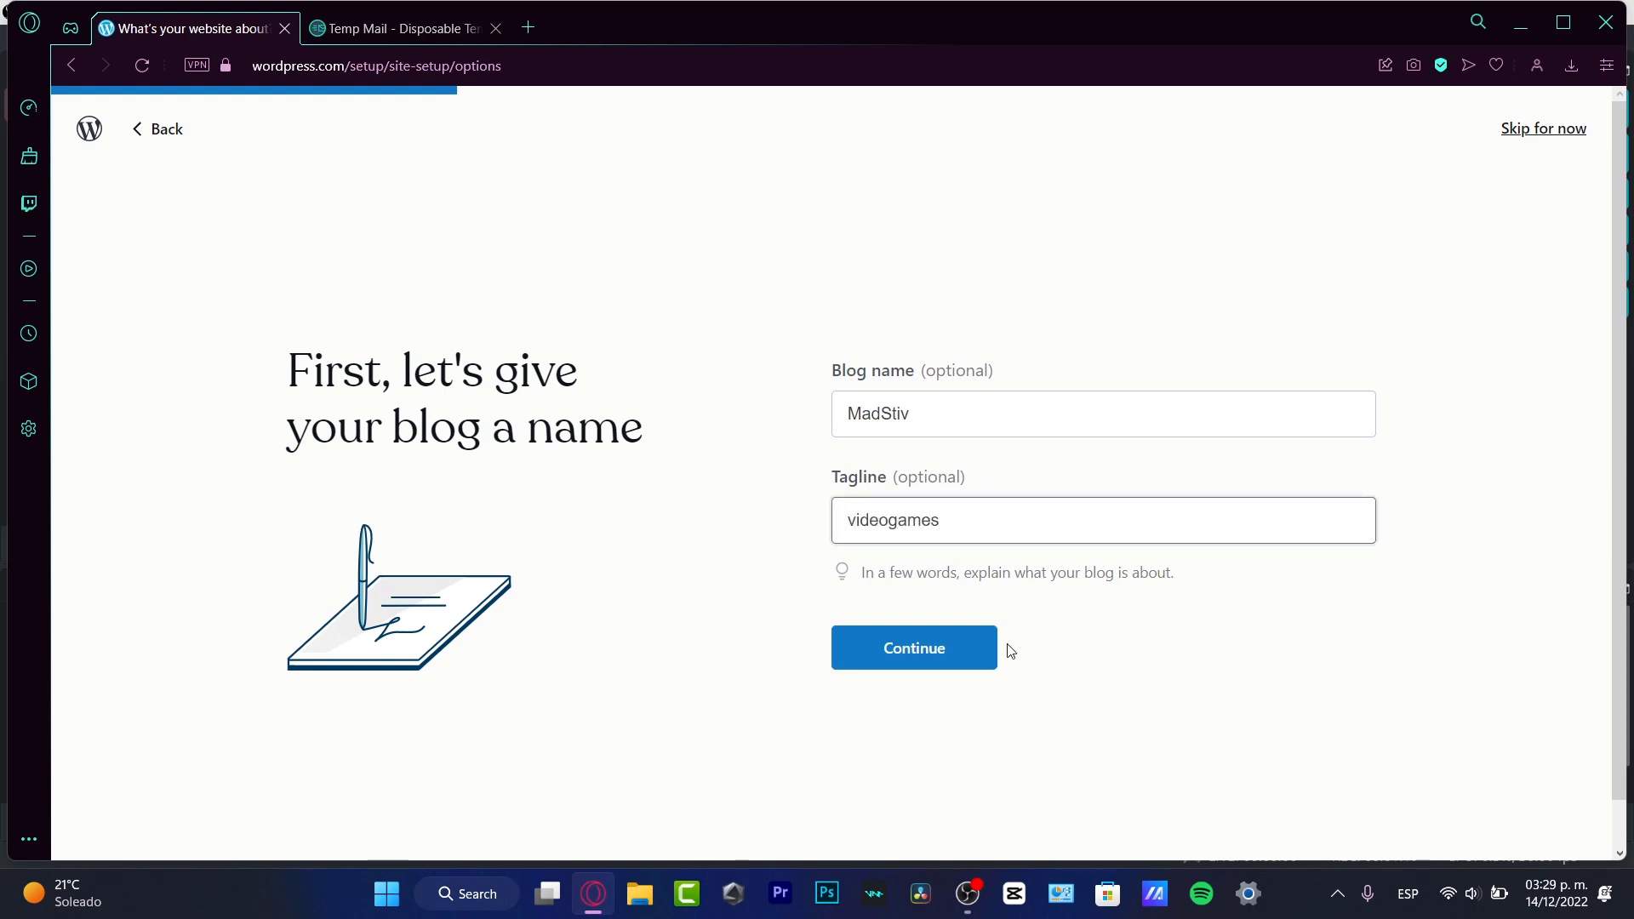
{"action": "left_click", "coordinate": [978, 657]}
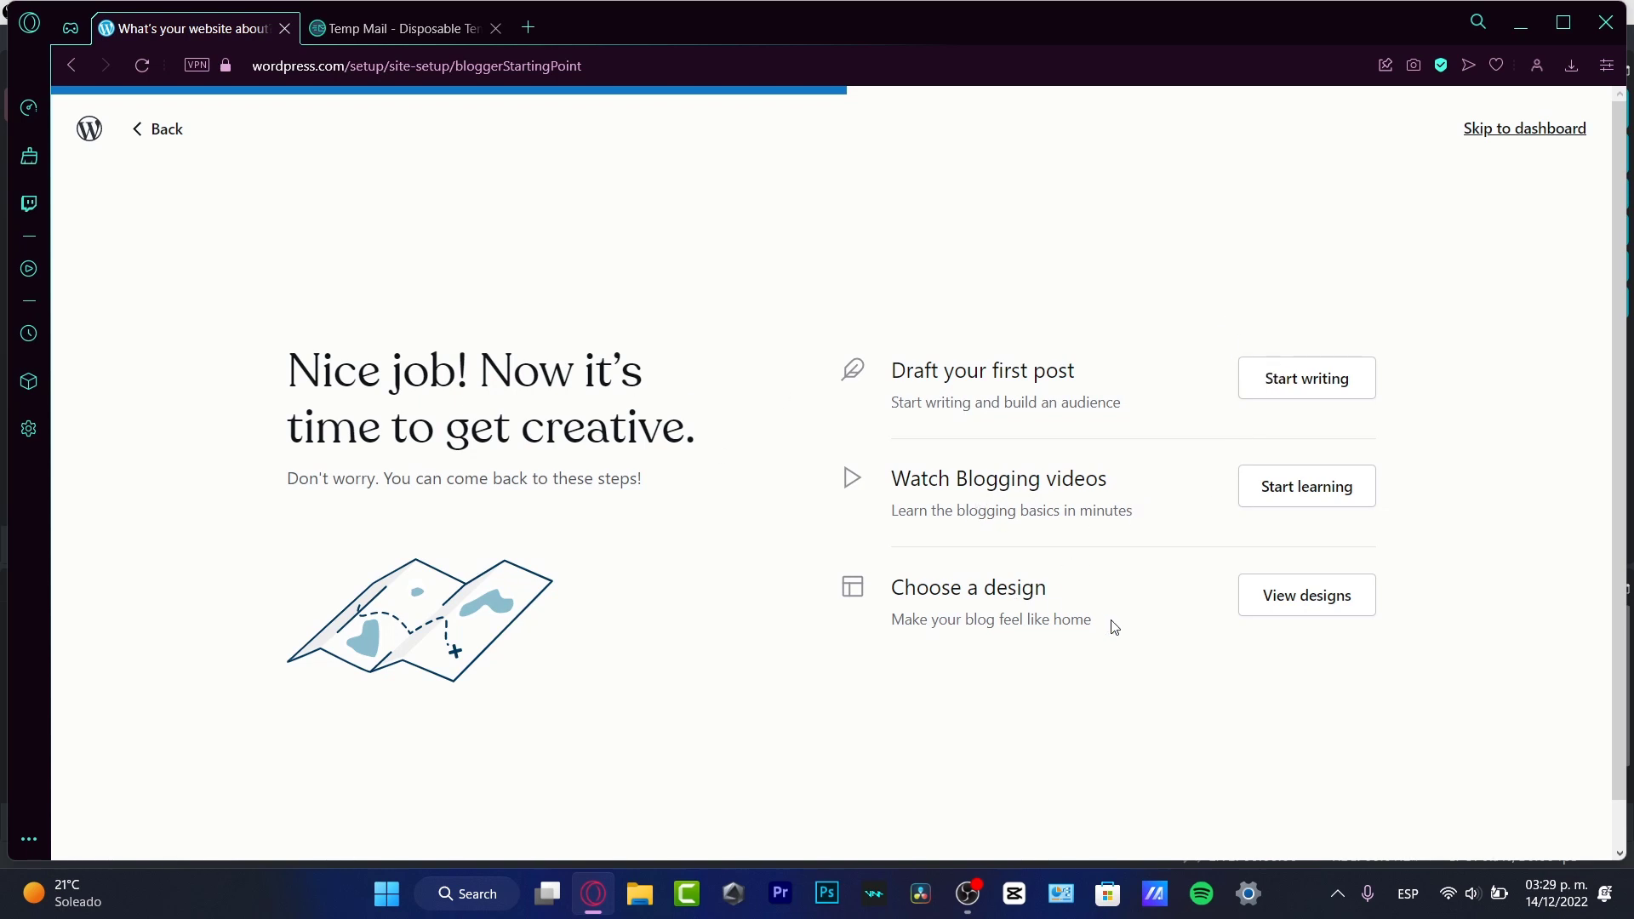
Pick the Twenty Twenty-Two design in its Swiss style and continue to the site editor
{"action": "scroll", "coordinate": [1118, 640], "scroll_direction": "down", "scroll_amount": 1}
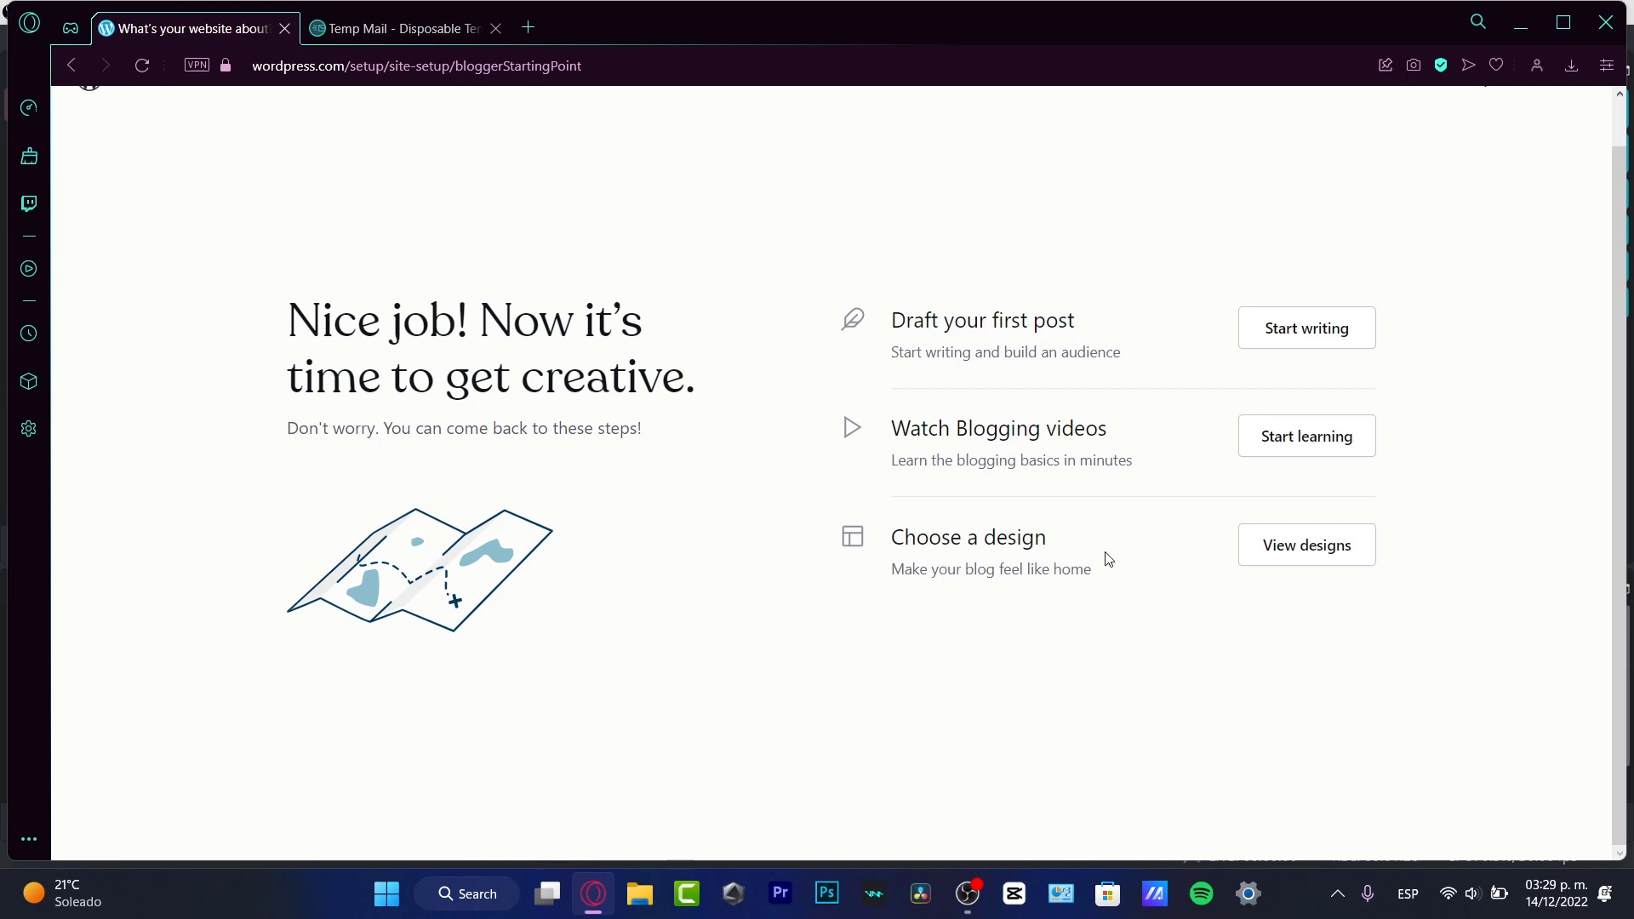
{"action": "left_click", "coordinate": [1285, 554]}
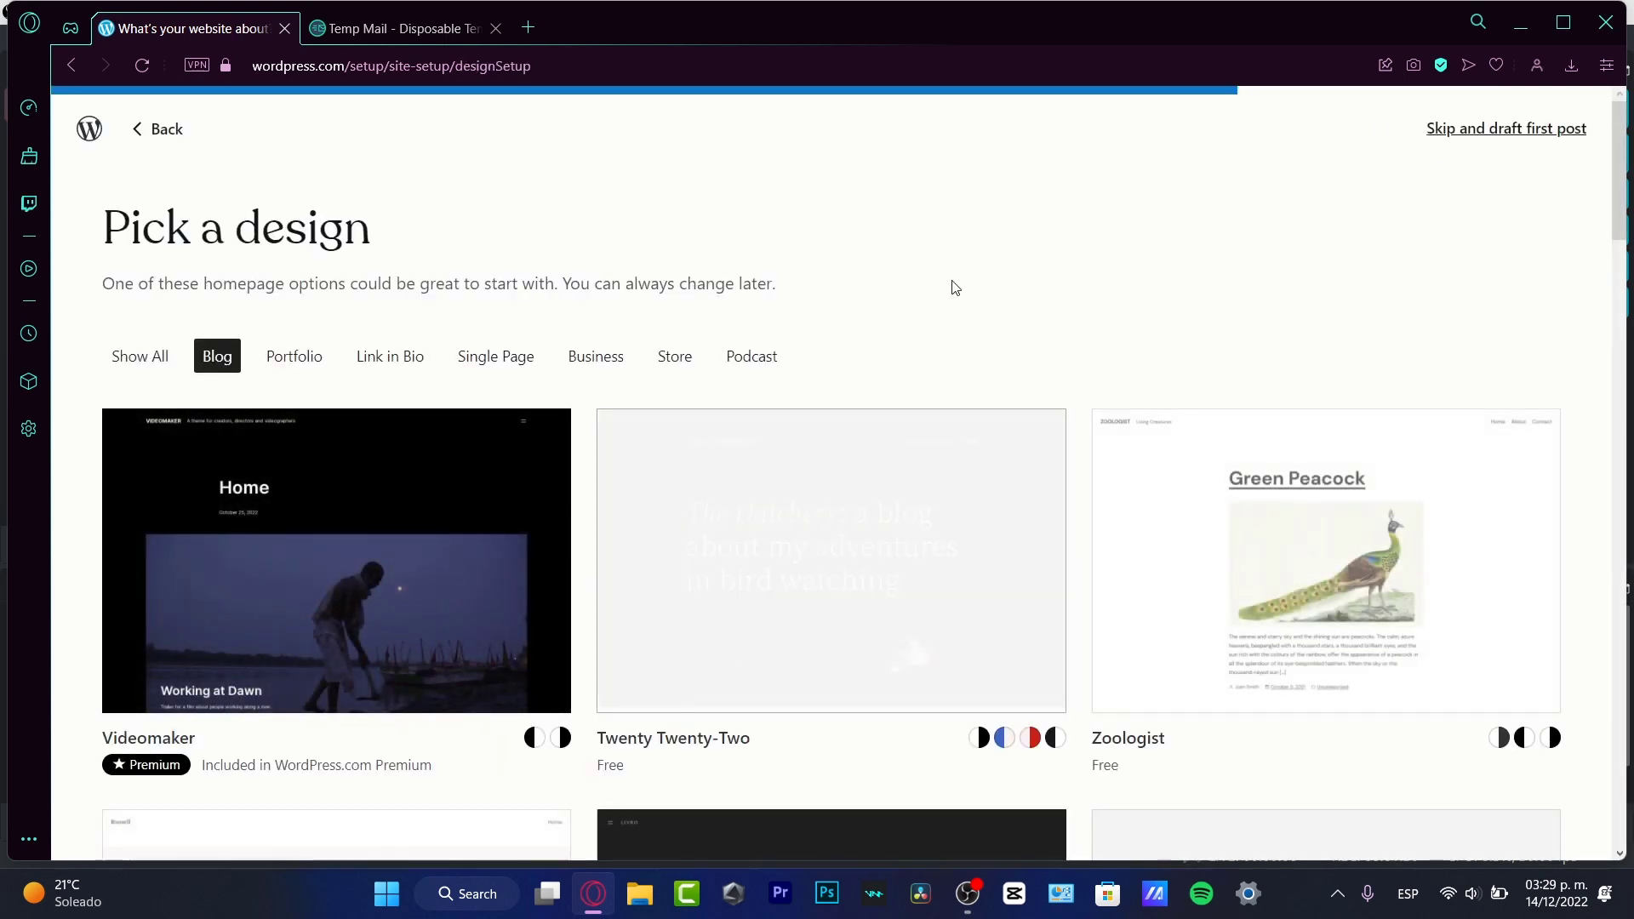
{"action": "scroll", "coordinate": [1123, 275], "scroll_direction": "down", "scroll_amount": 1}
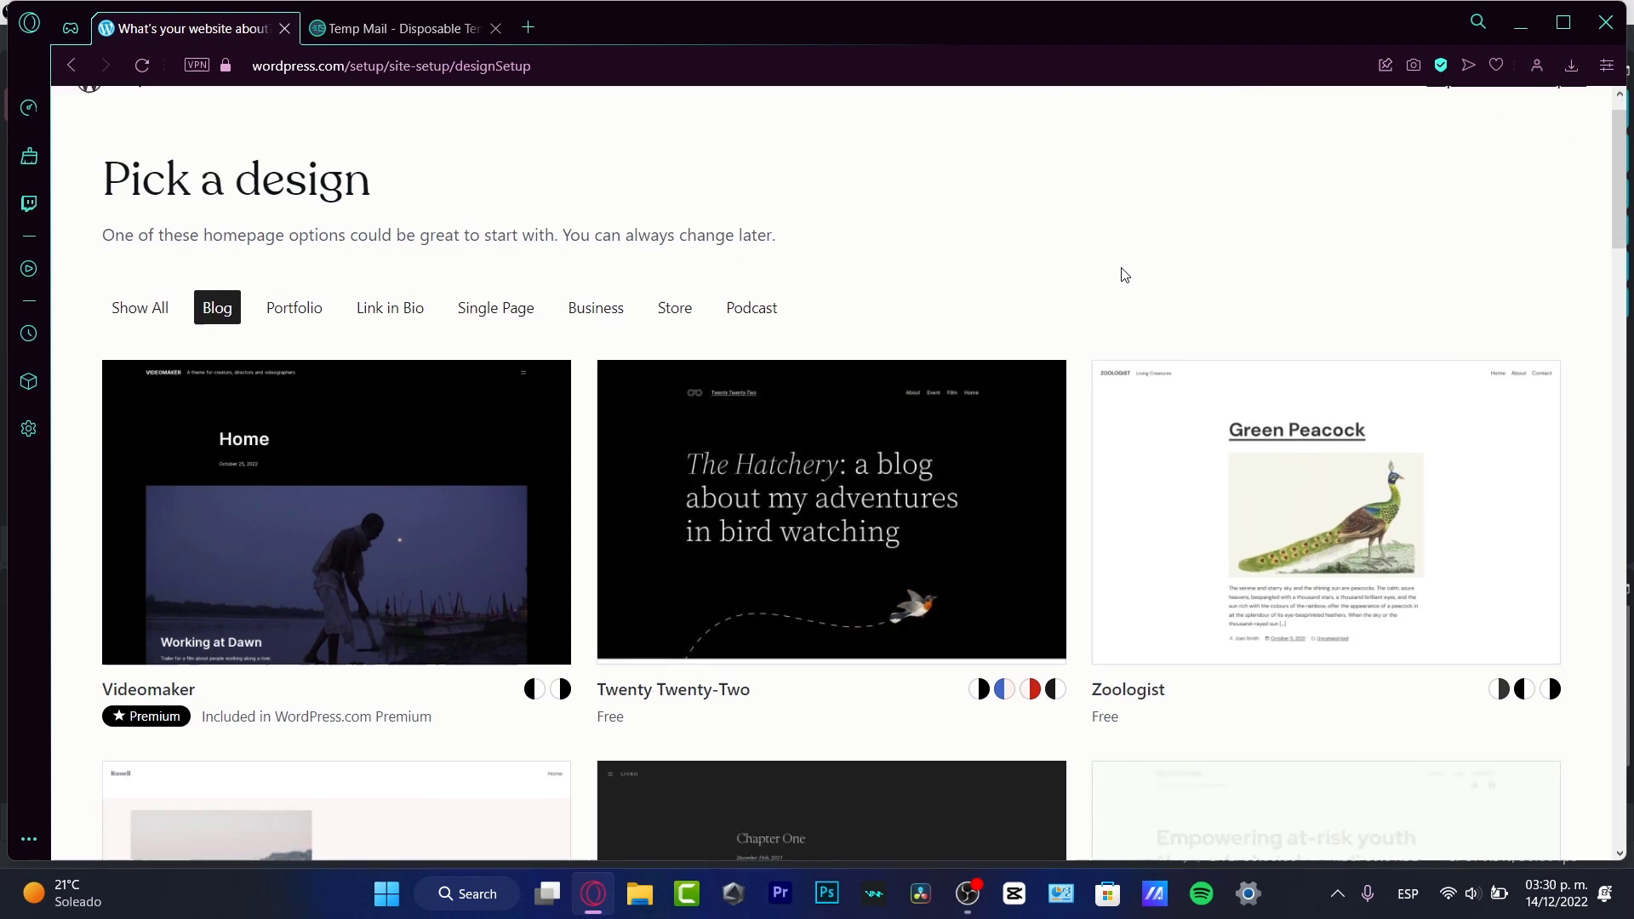
{"action": "scroll", "coordinate": [1123, 275], "scroll_direction": "down", "scroll_amount": 7}
{"action": "scroll", "coordinate": [1123, 274], "scroll_direction": "down", "scroll_amount": 4}
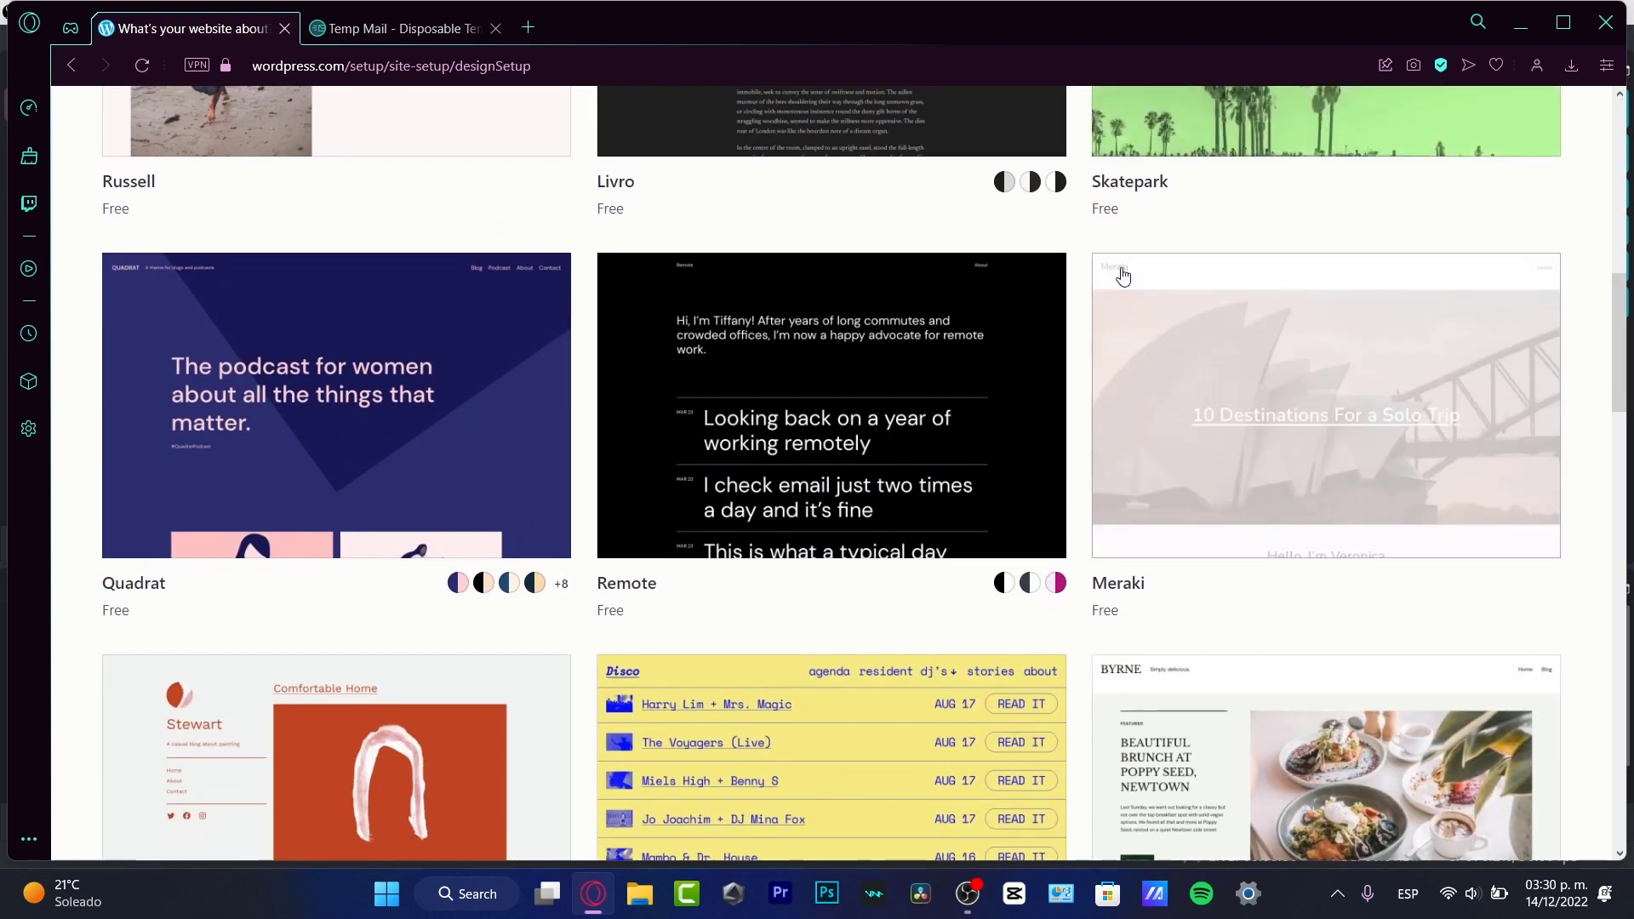
{"action": "scroll", "coordinate": [1089, 319], "scroll_direction": "down", "scroll_amount": 4}
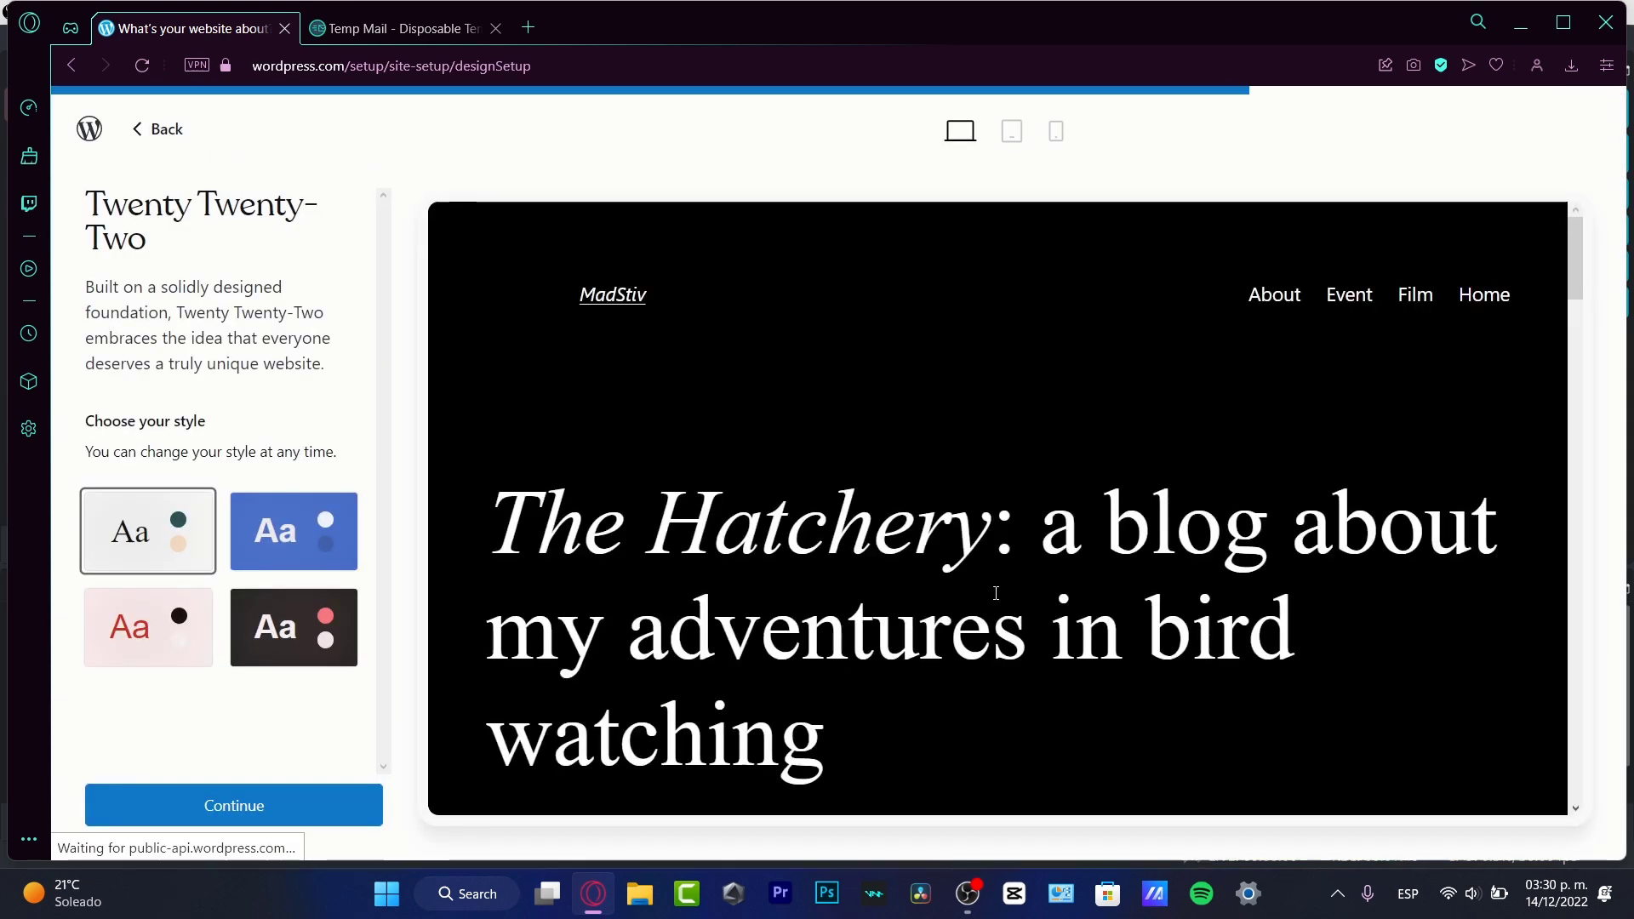
{"action": "left_click", "coordinate": [302, 650]}
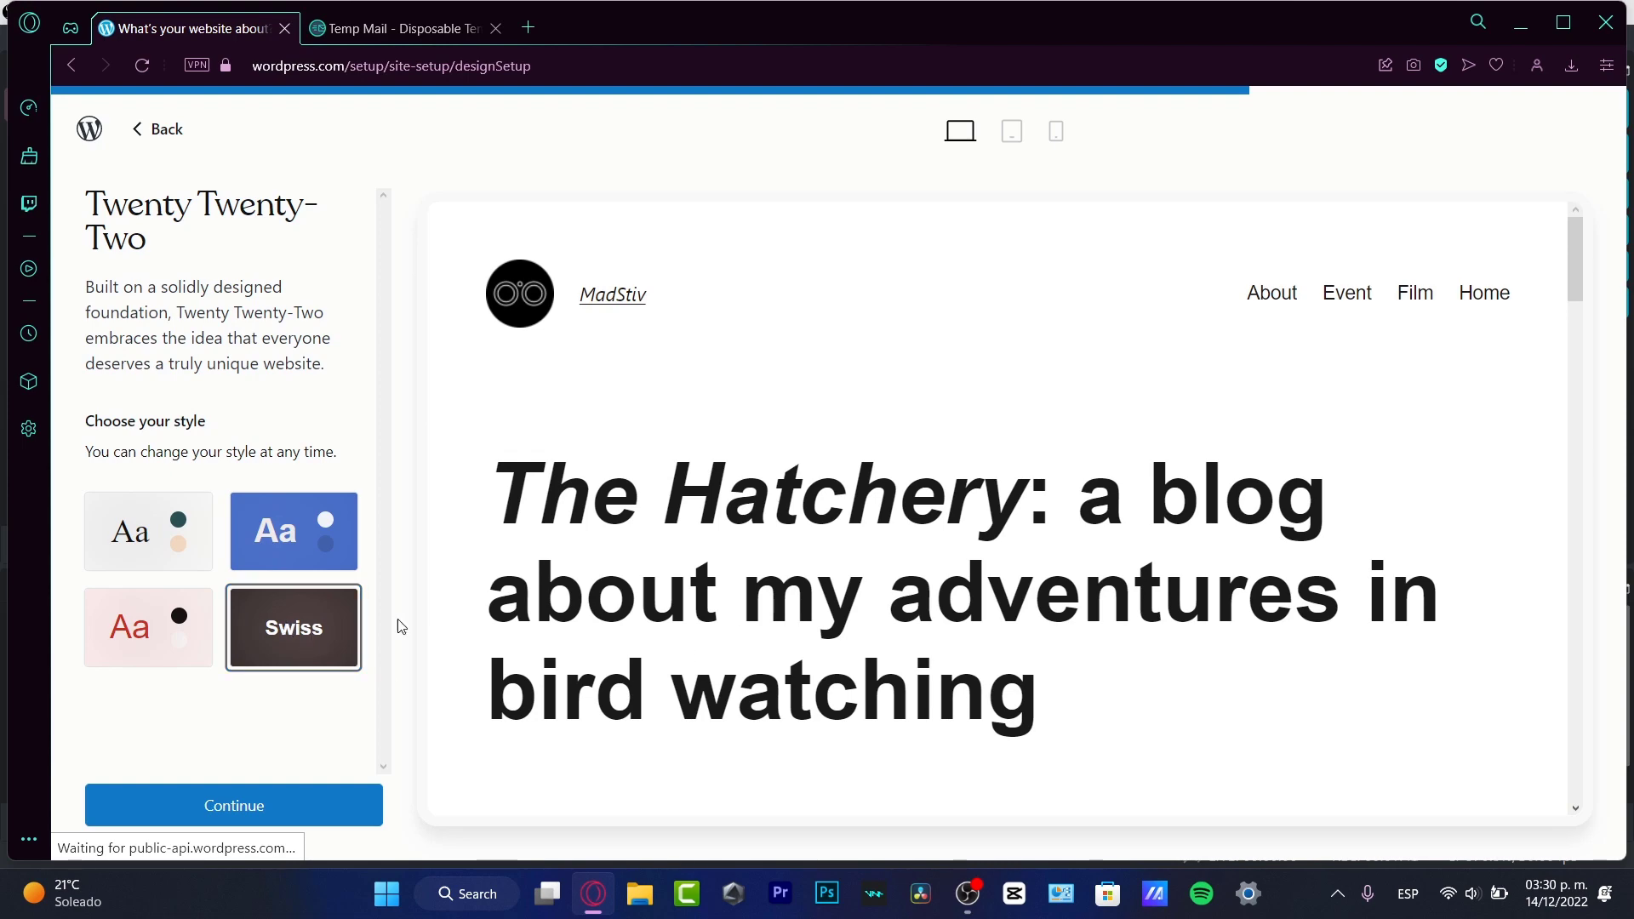
{"action": "scroll", "coordinate": [1031, 549], "scroll_direction": "down", "scroll_amount": 10}
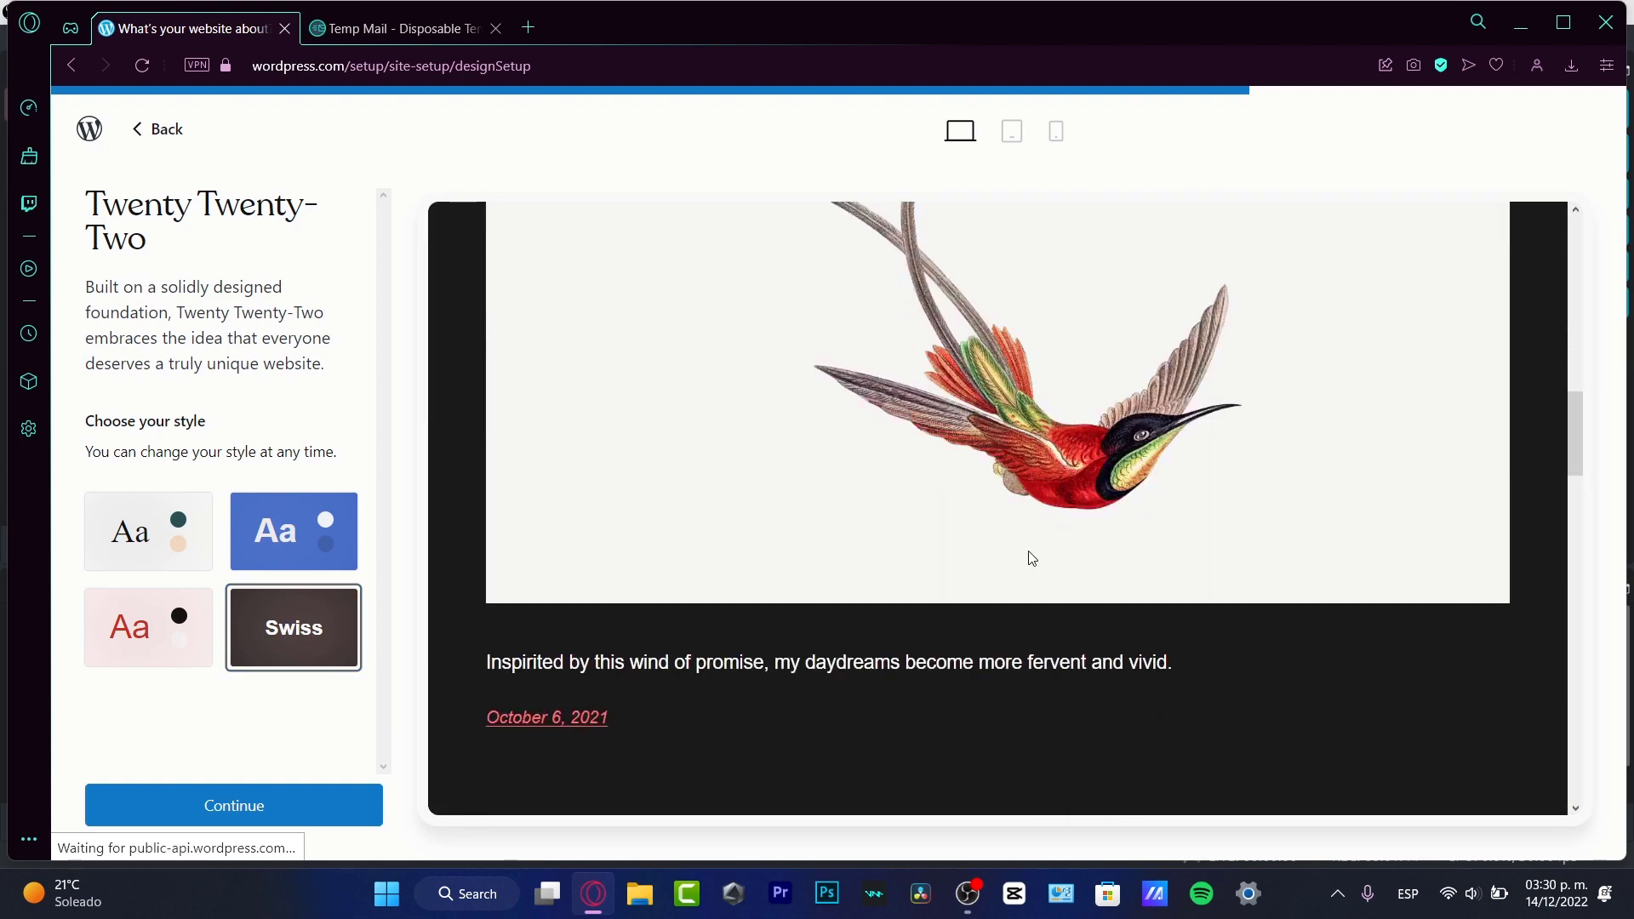
{"action": "scroll", "coordinate": [1029, 554], "scroll_direction": "up", "scroll_amount": 7}
{"action": "scroll", "coordinate": [1029, 559], "scroll_direction": "up", "scroll_amount": 5}
{"action": "left_click", "coordinate": [281, 811]}
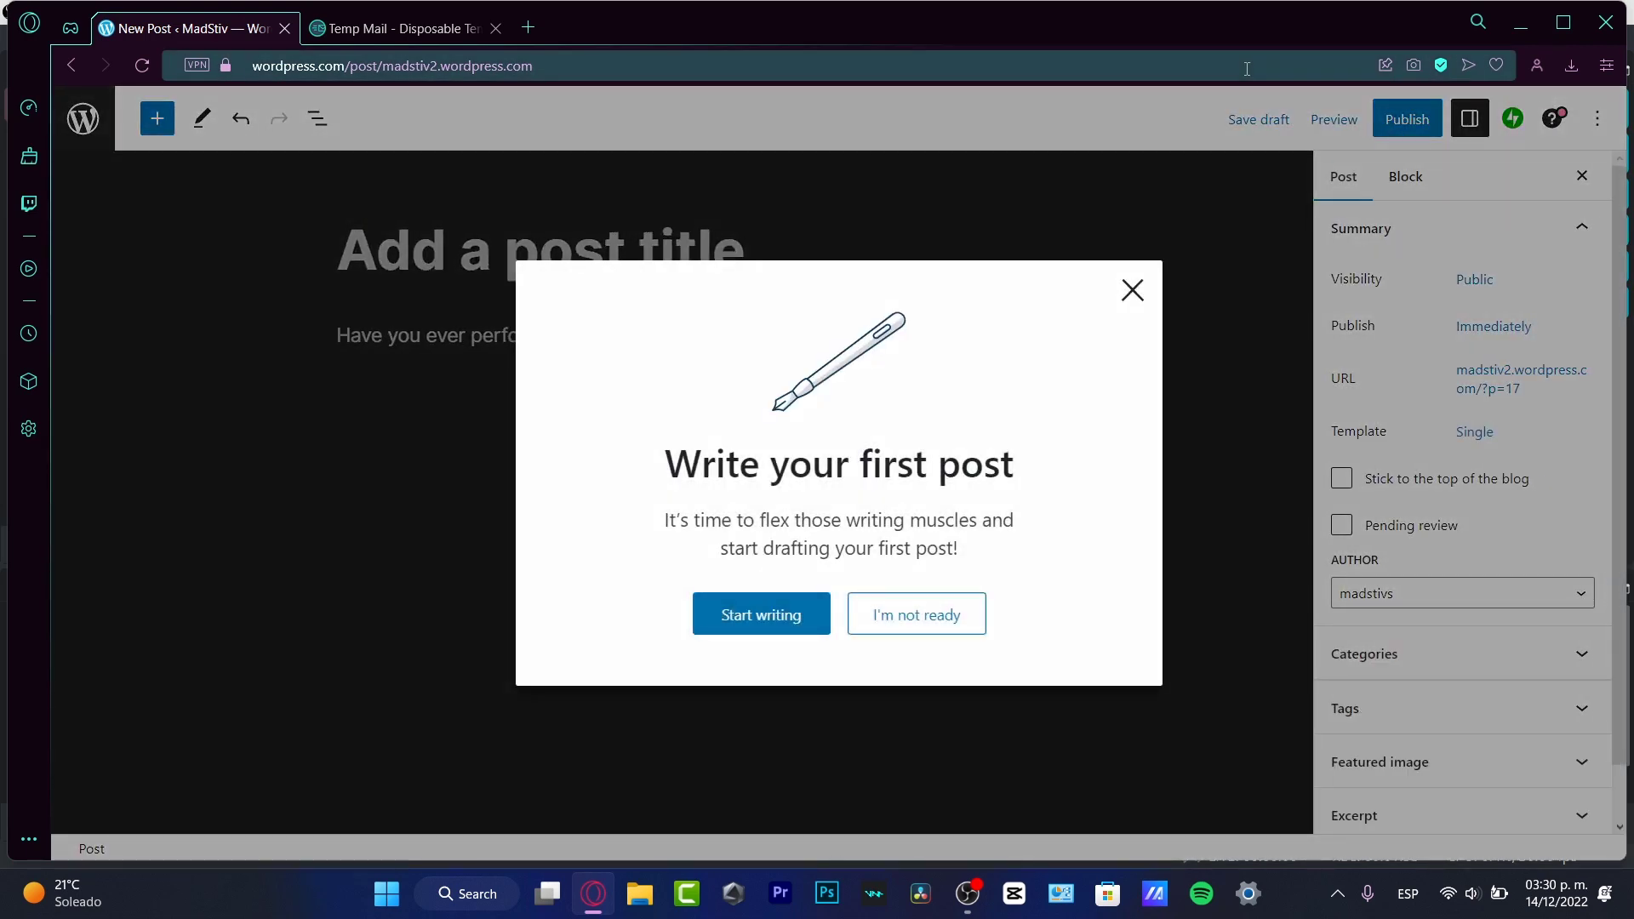
Title the post 'My first Pop Quiz' and add list item 'Question about something of my life?'
{"action": "left_click", "coordinate": [762, 613]}
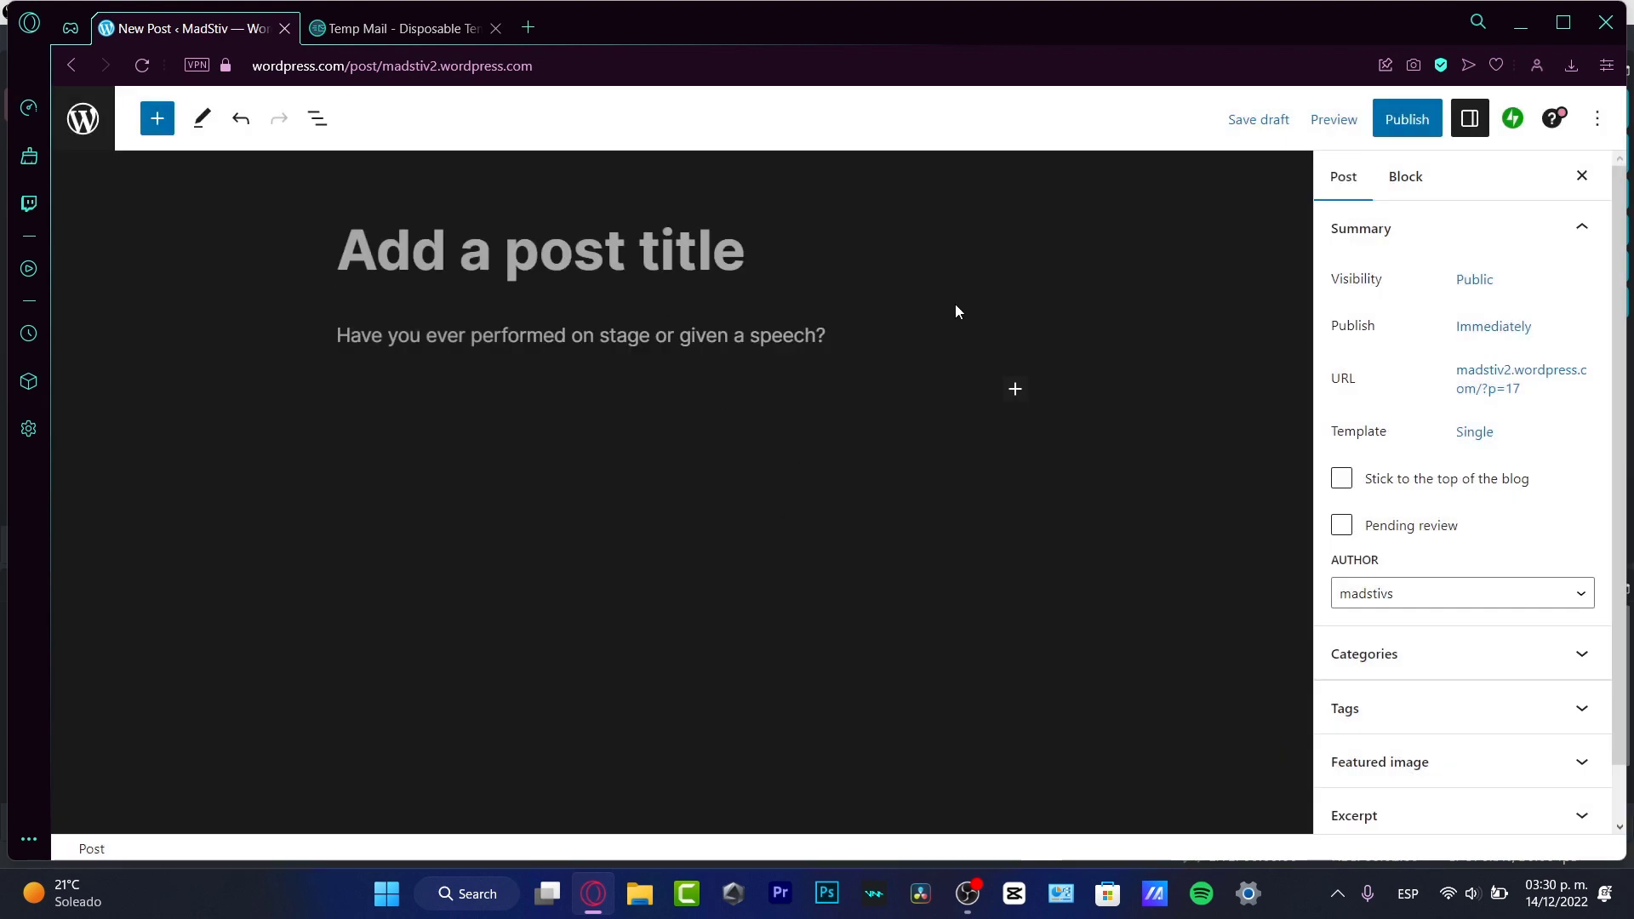
{"action": "type", "text": "My firs"}
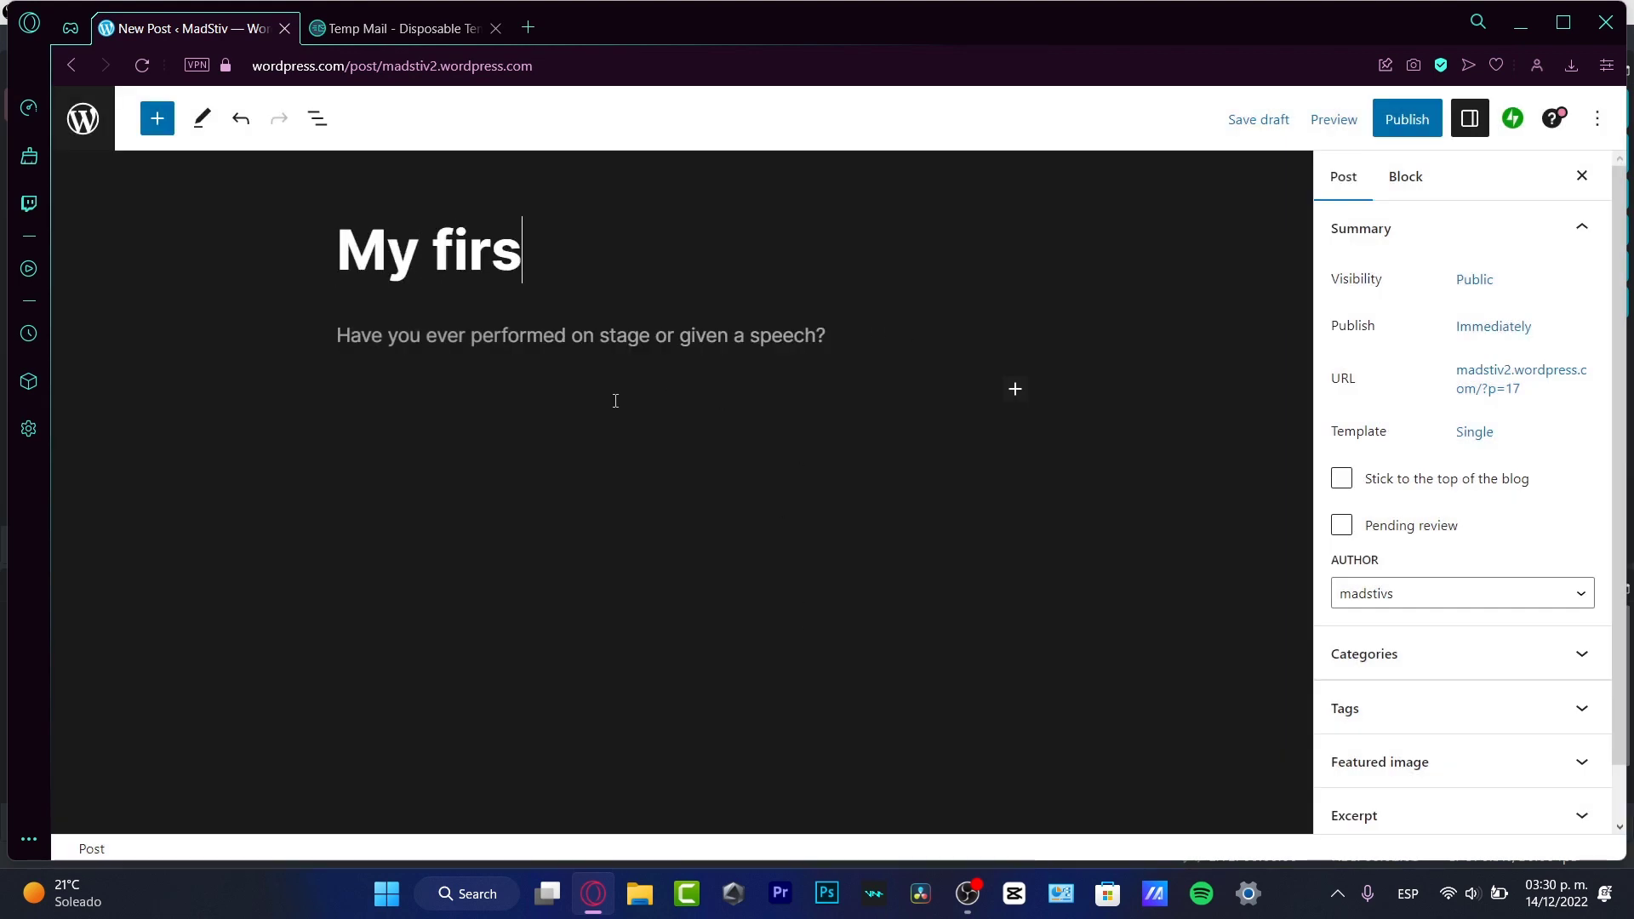
{"action": "type", "text": "t Post Qui"}
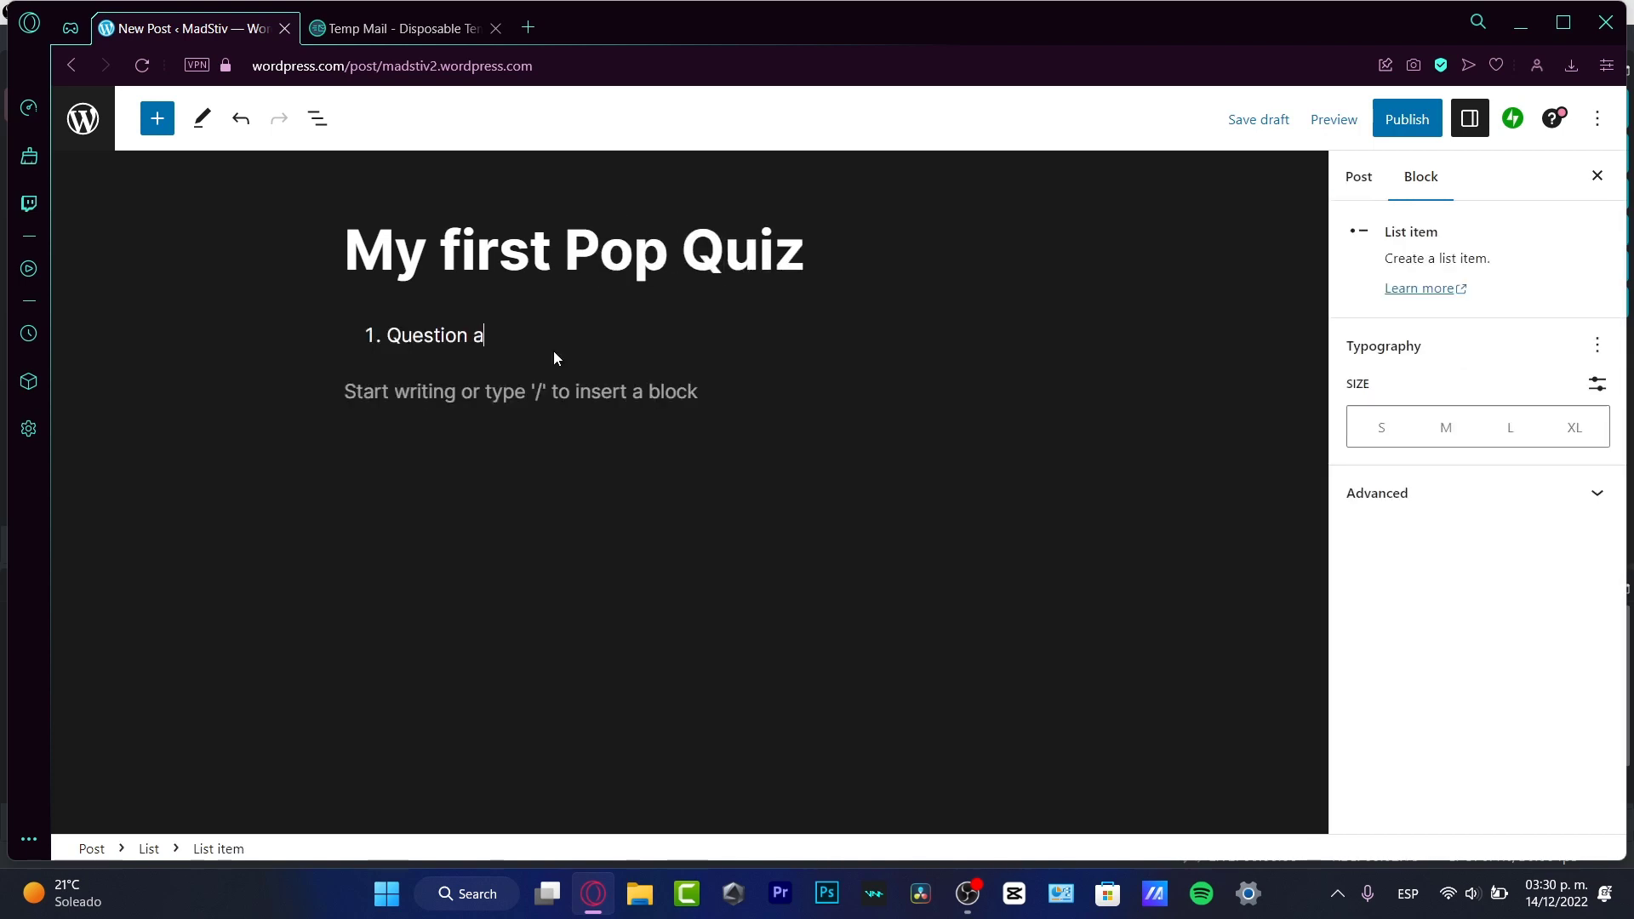
{"action": "type", "text": "bout something of my life?)"}
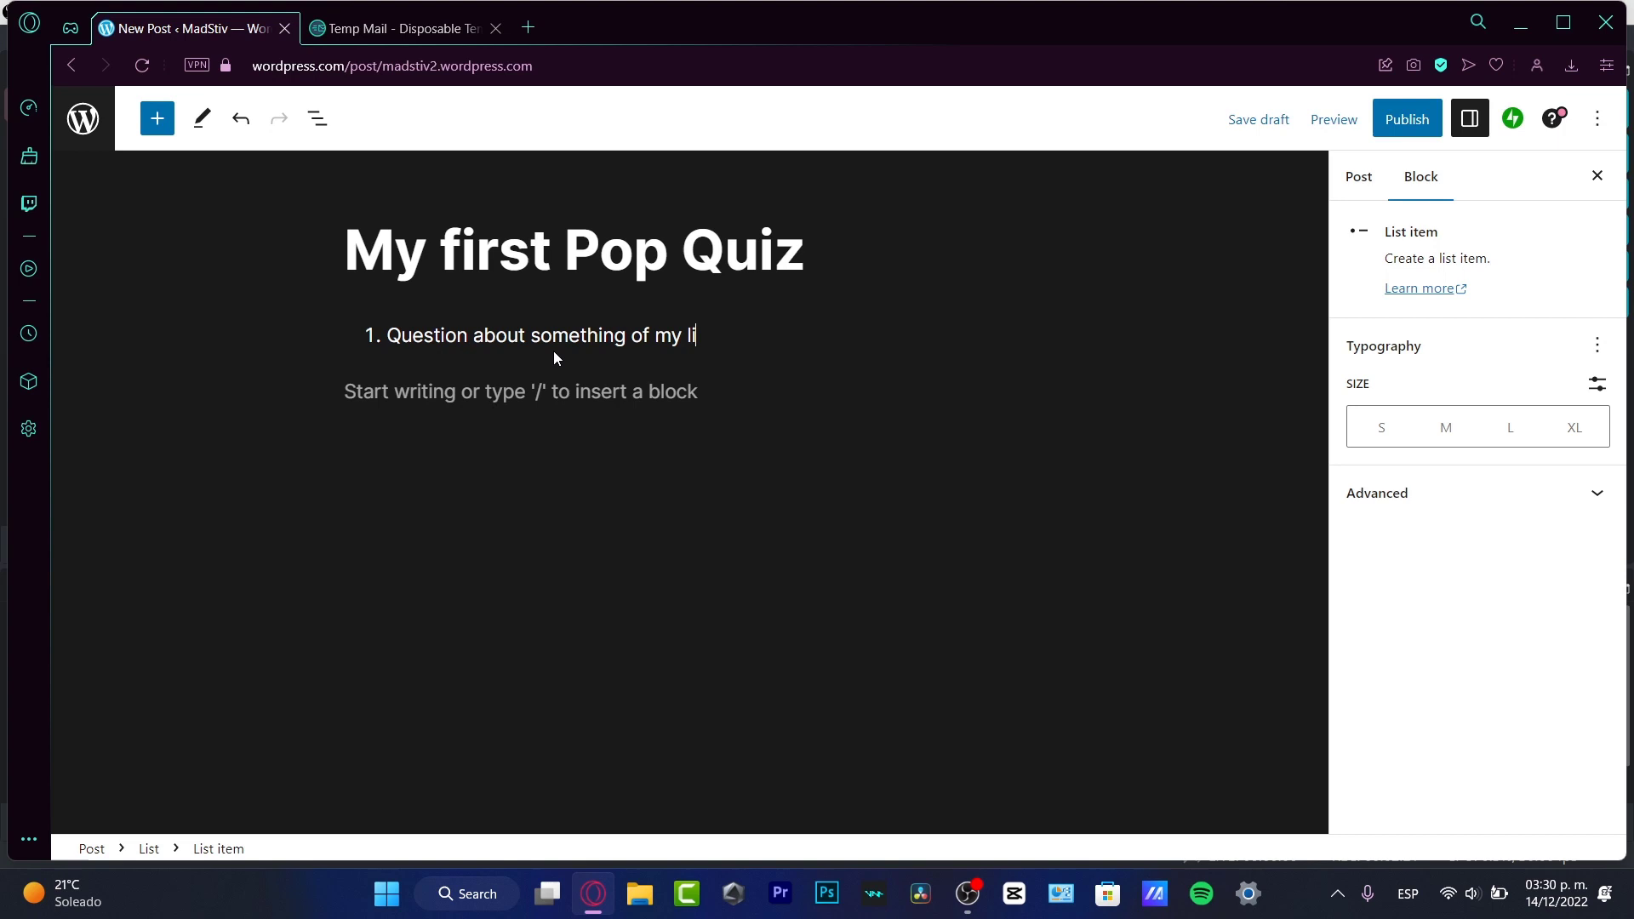
{"action": "key", "text": "BackSpace"}
{"action": "key", "text": "Return"}
{"action": "key", "text": "Return"}
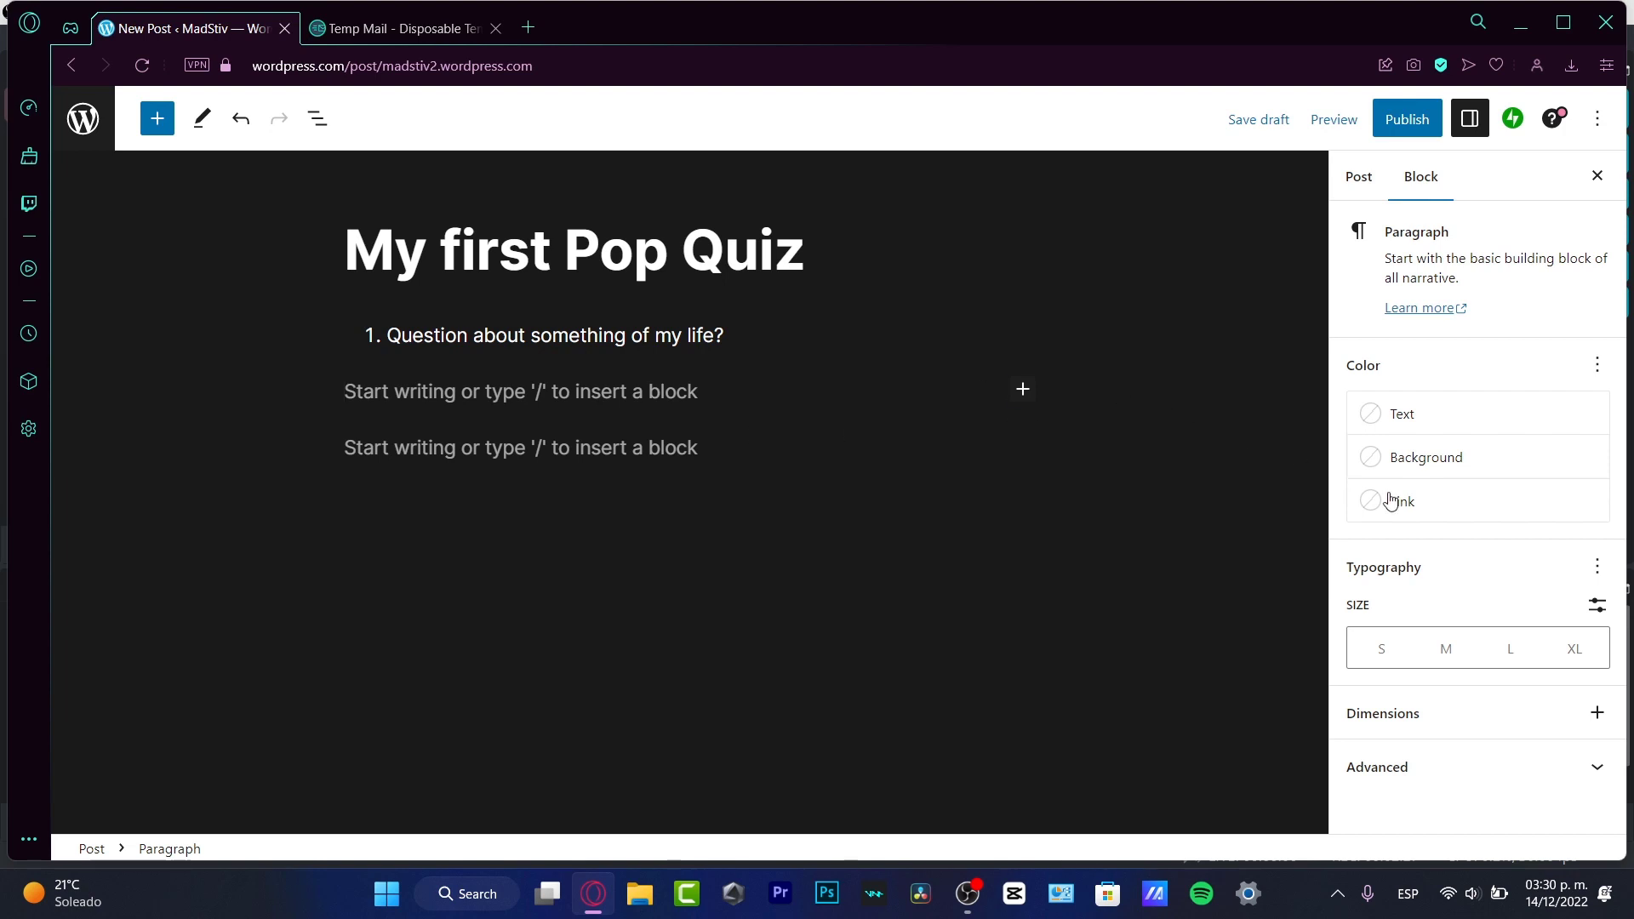
Expand the block's Advanced settings, view the Post categories, and dismiss the Help Center popup
{"action": "left_click", "coordinate": [1426, 767]}
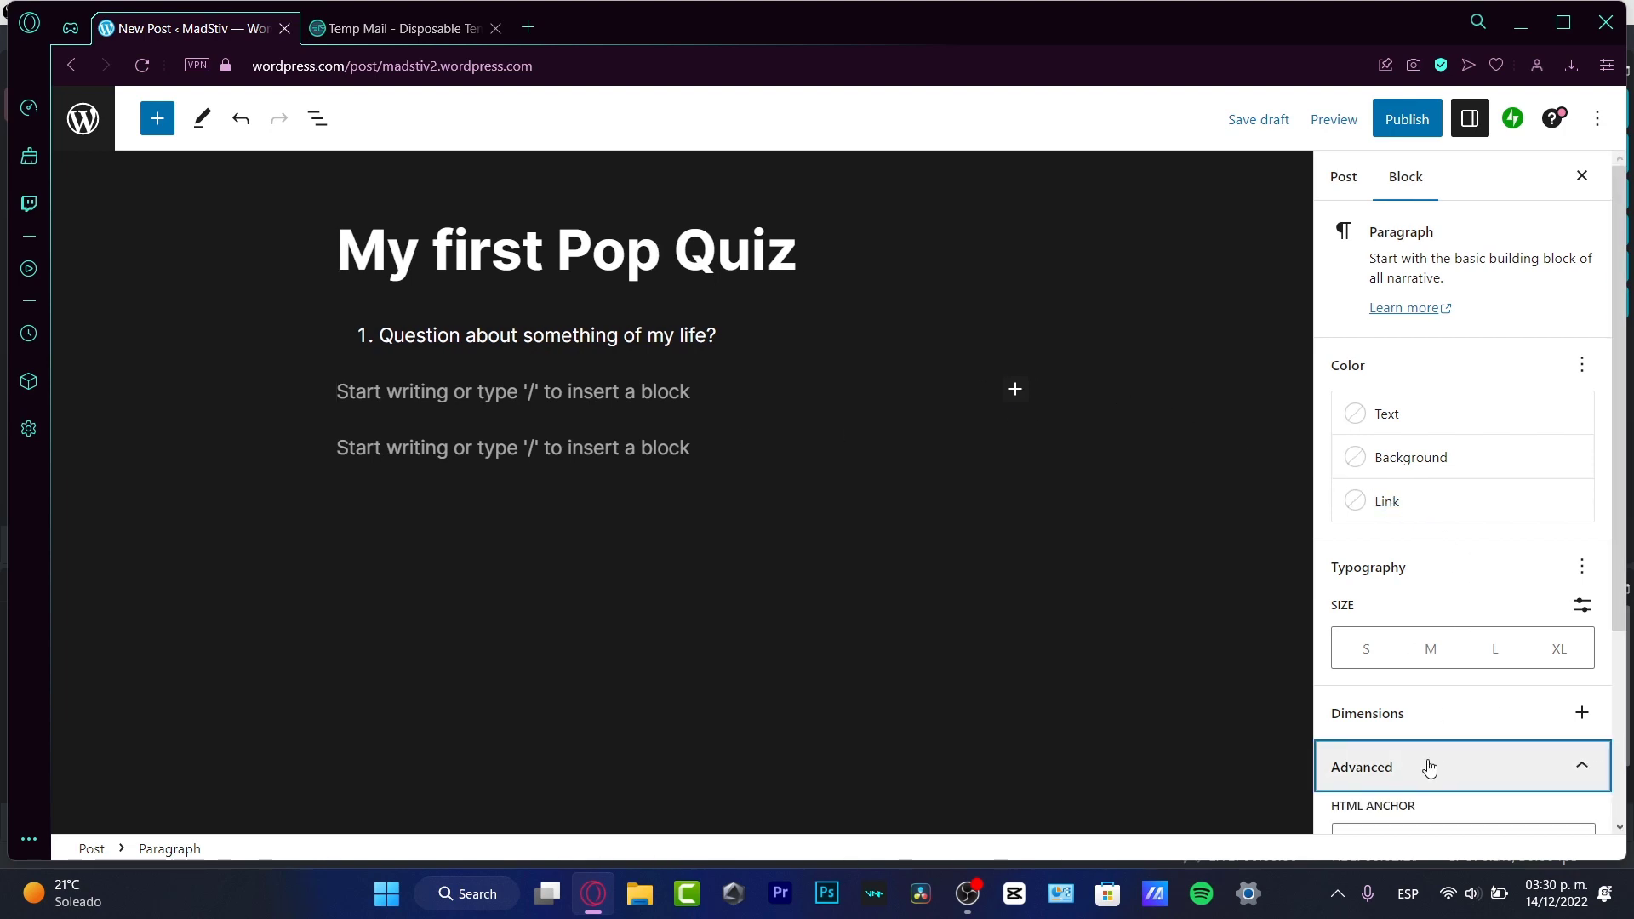
{"action": "scroll", "coordinate": [1464, 731], "scroll_direction": "down", "scroll_amount": 3}
{"action": "scroll", "coordinate": [1438, 487], "scroll_direction": "up", "scroll_amount": 3}
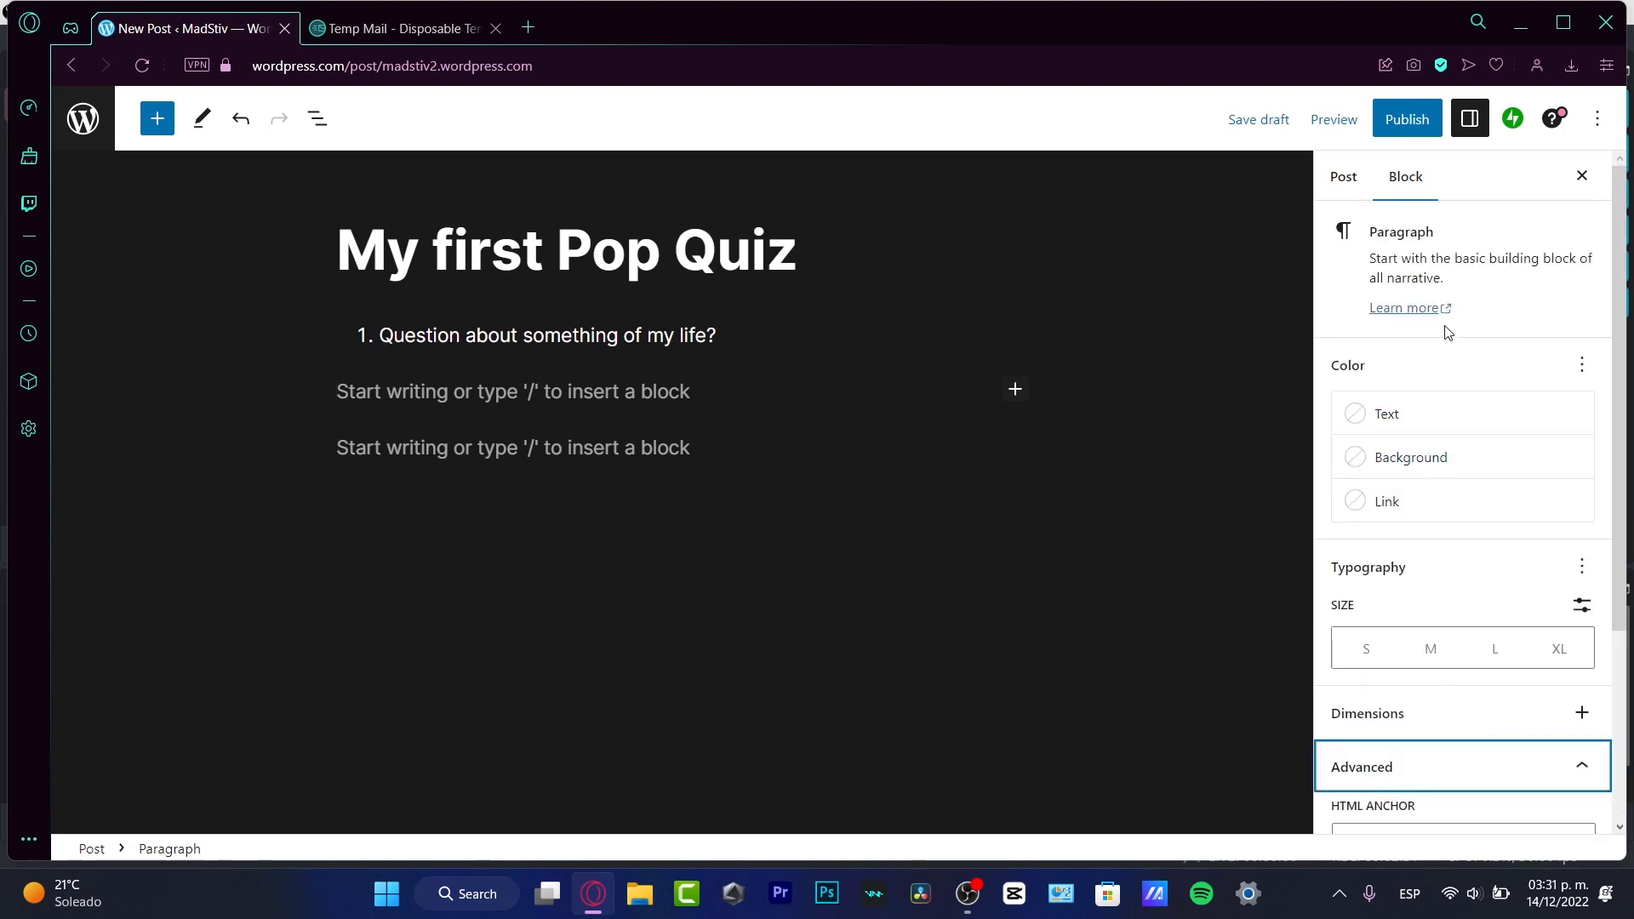
{"action": "left_click", "coordinate": [1348, 183]}
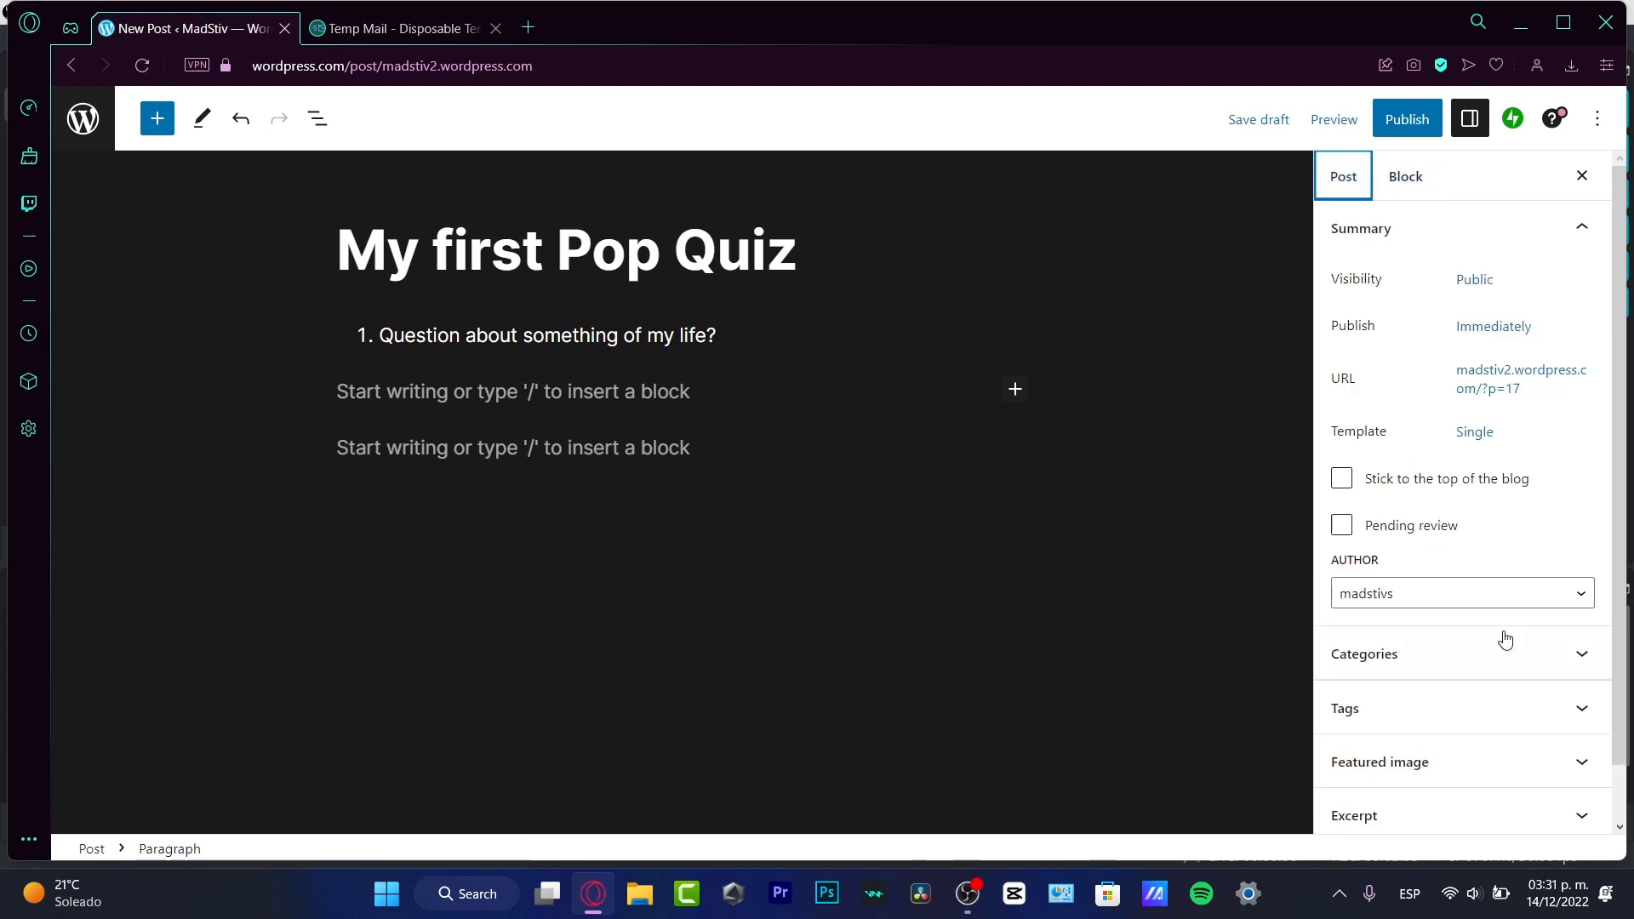
{"action": "left_click", "coordinate": [1527, 677]}
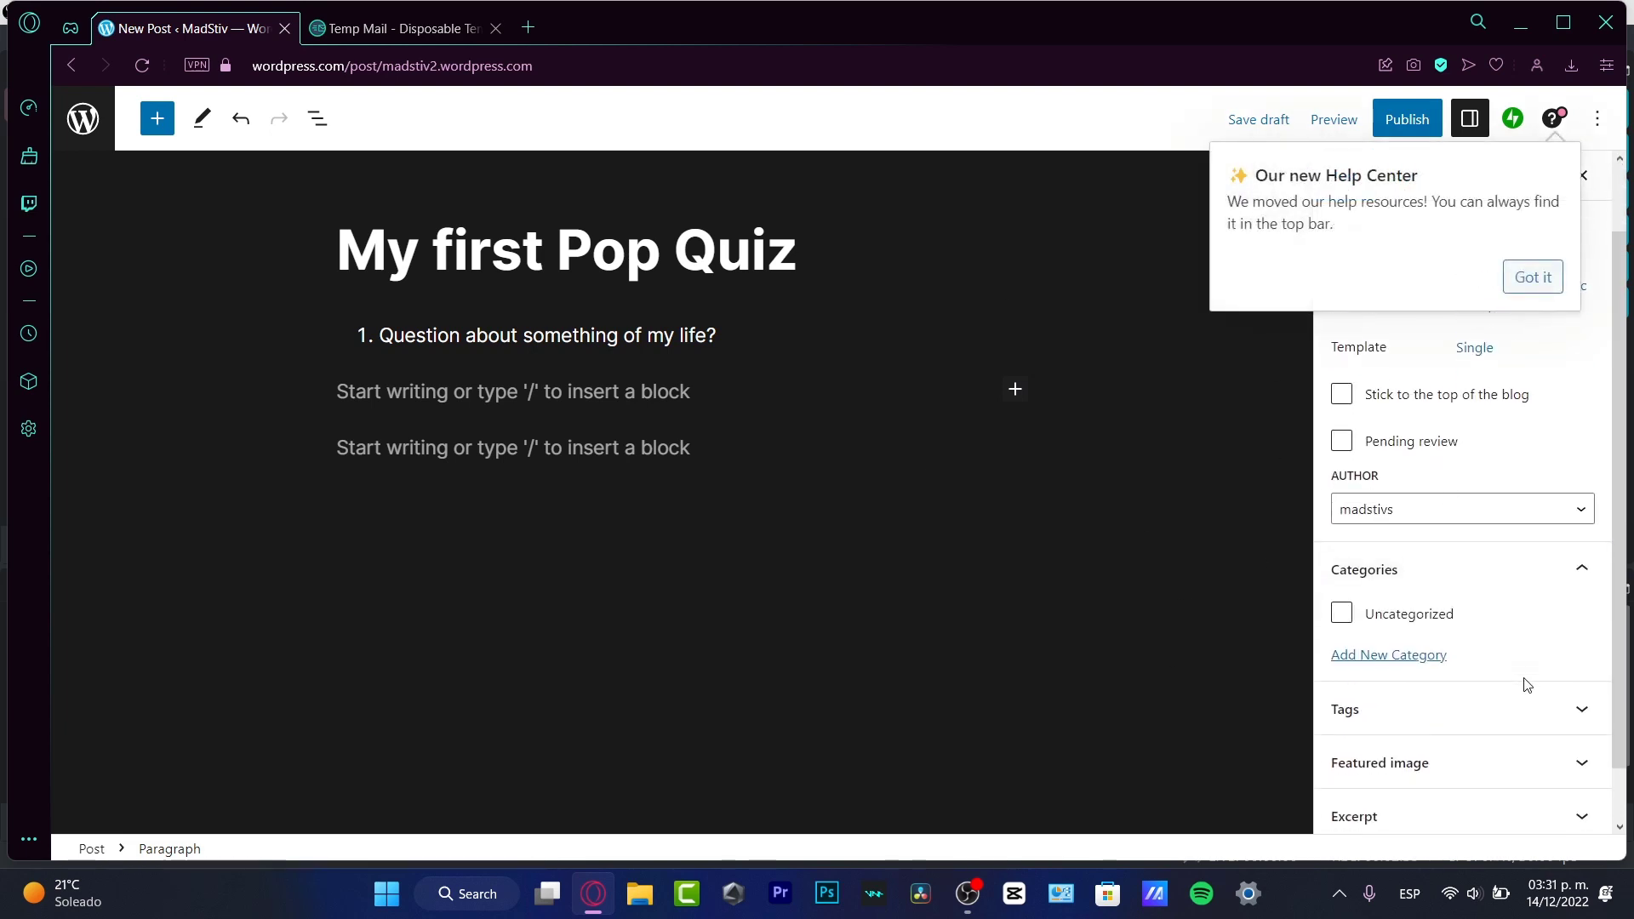
{"action": "left_click", "coordinate": [1529, 275]}
{"action": "left_click", "coordinate": [755, 579]}
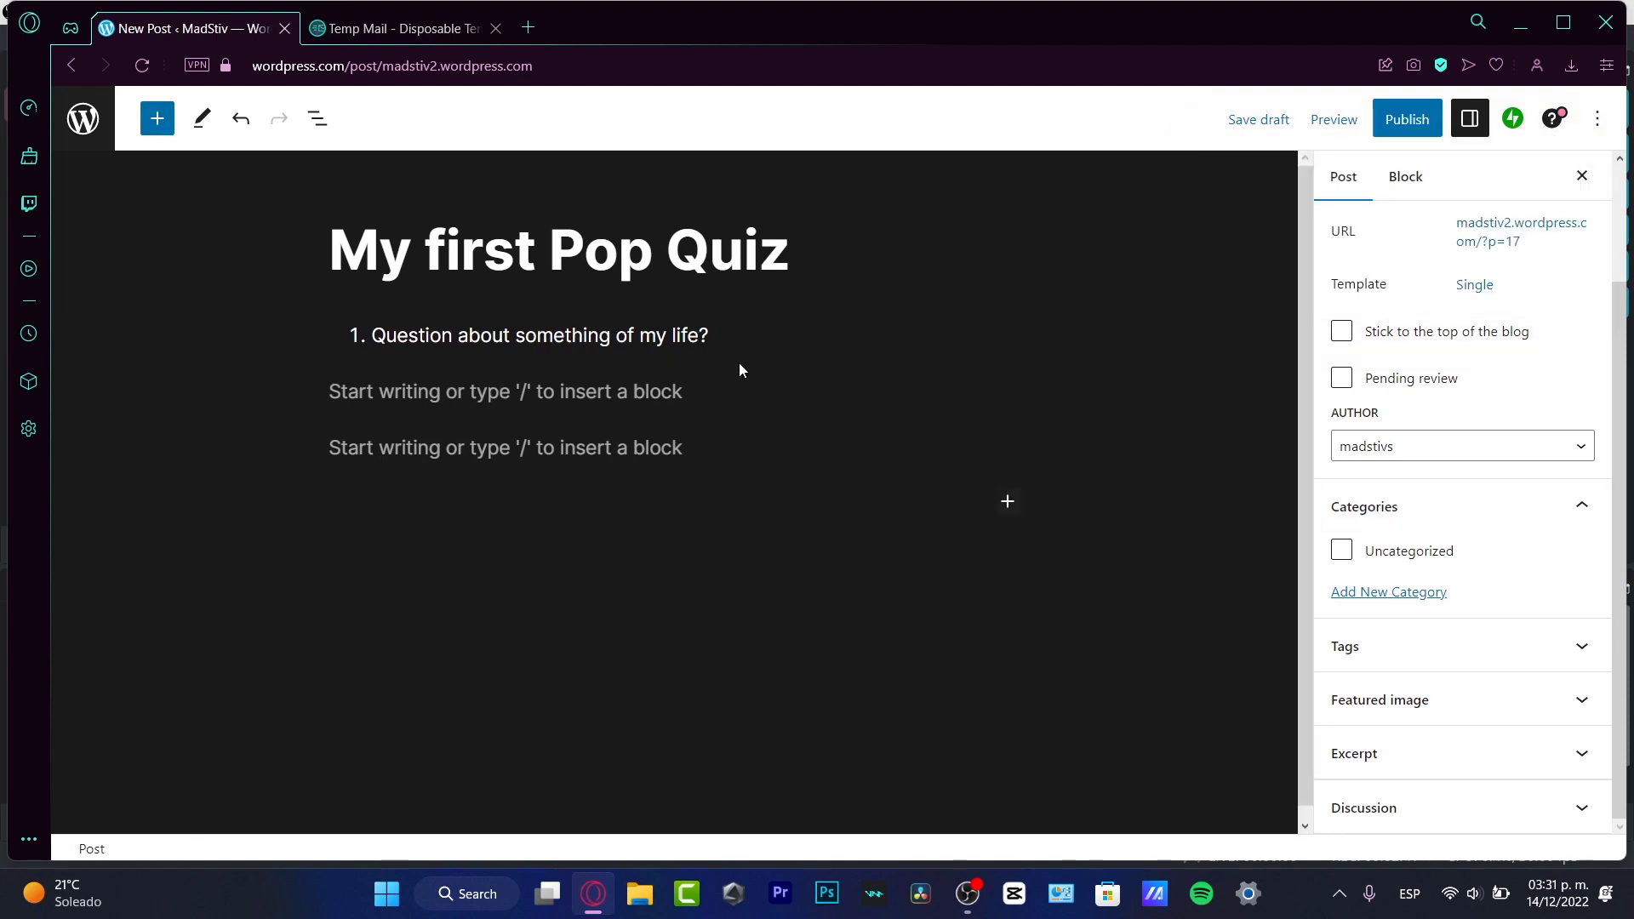
Search the block inserter for 'quiz' and insert the Quiz embed block
{"action": "left_click", "coordinate": [1006, 503]}
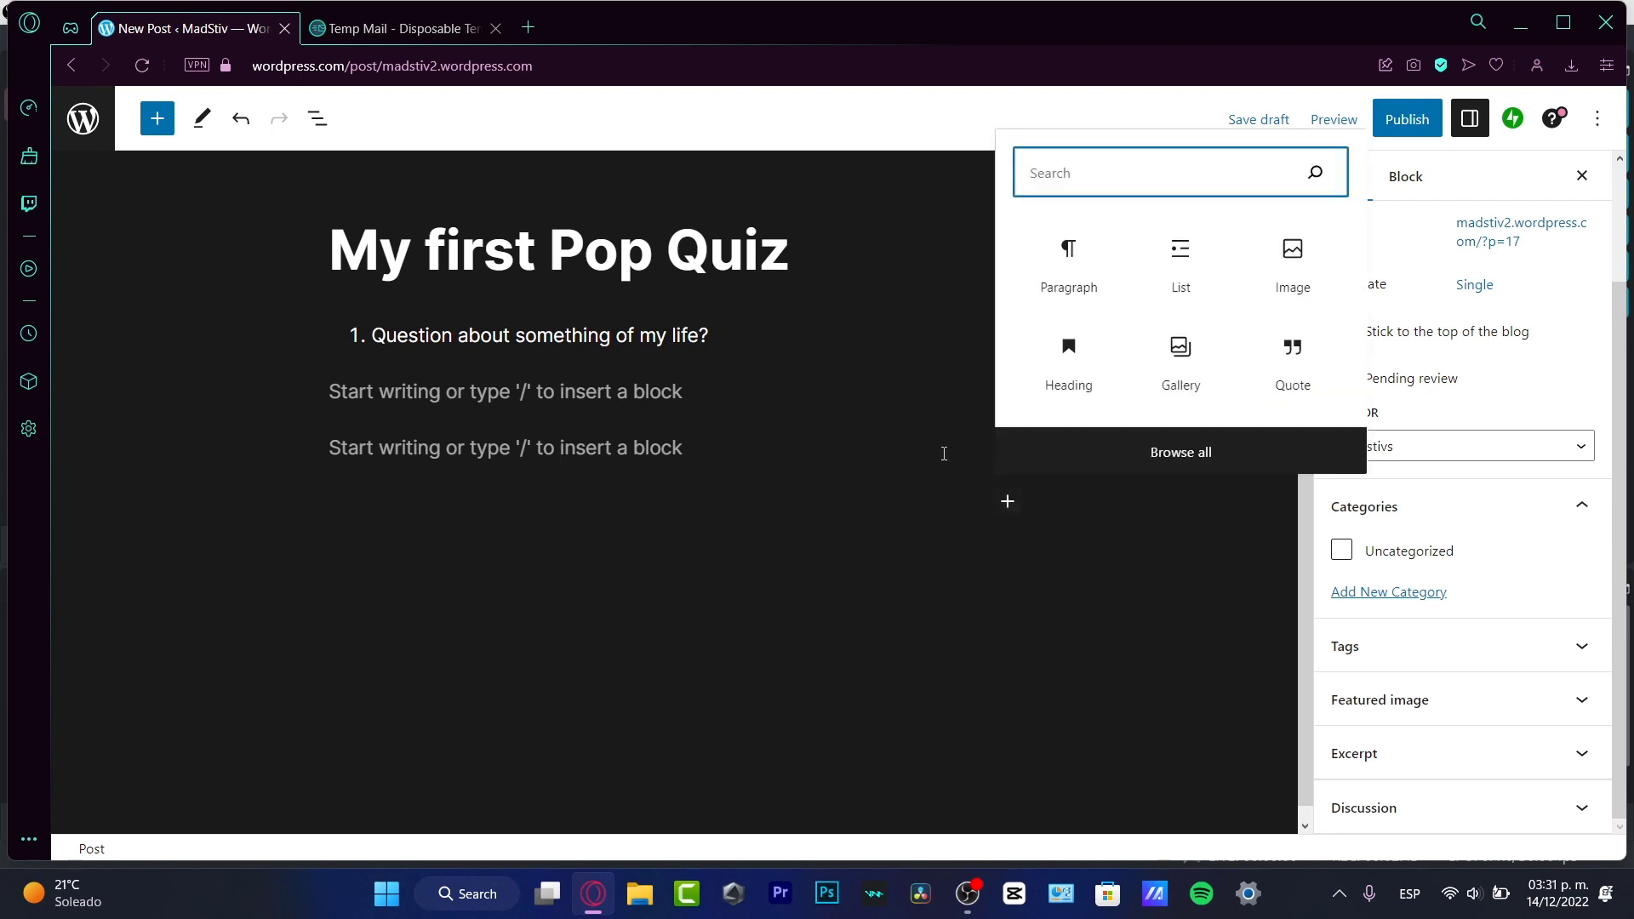
{"action": "left_click", "coordinate": [1025, 497]}
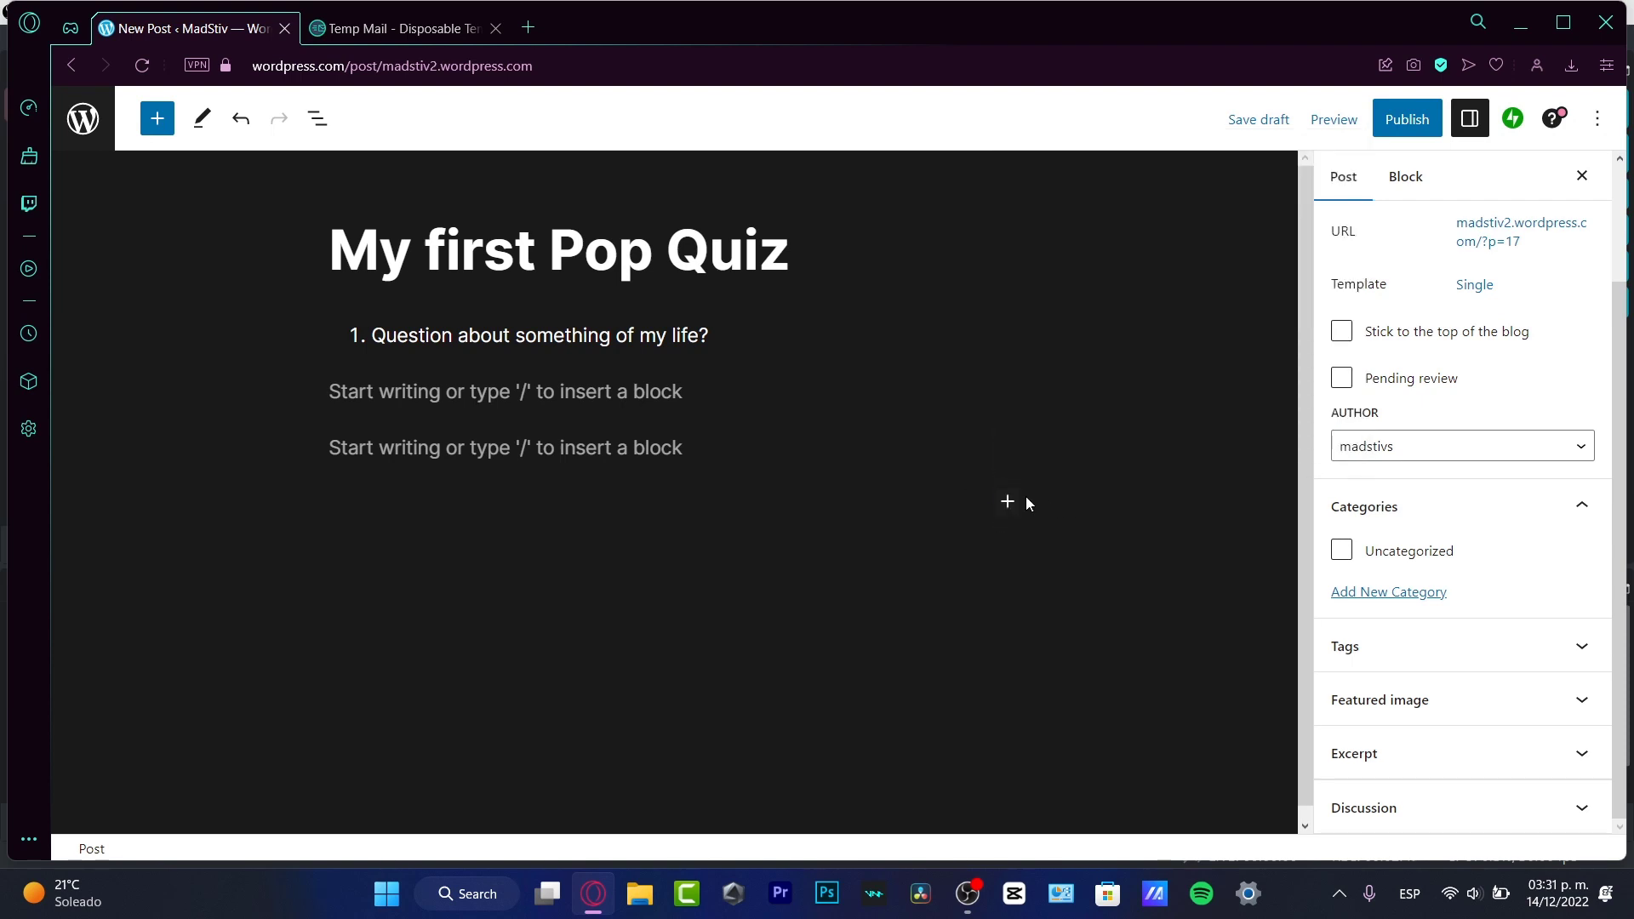
{"action": "left_click", "coordinate": [1008, 503]}
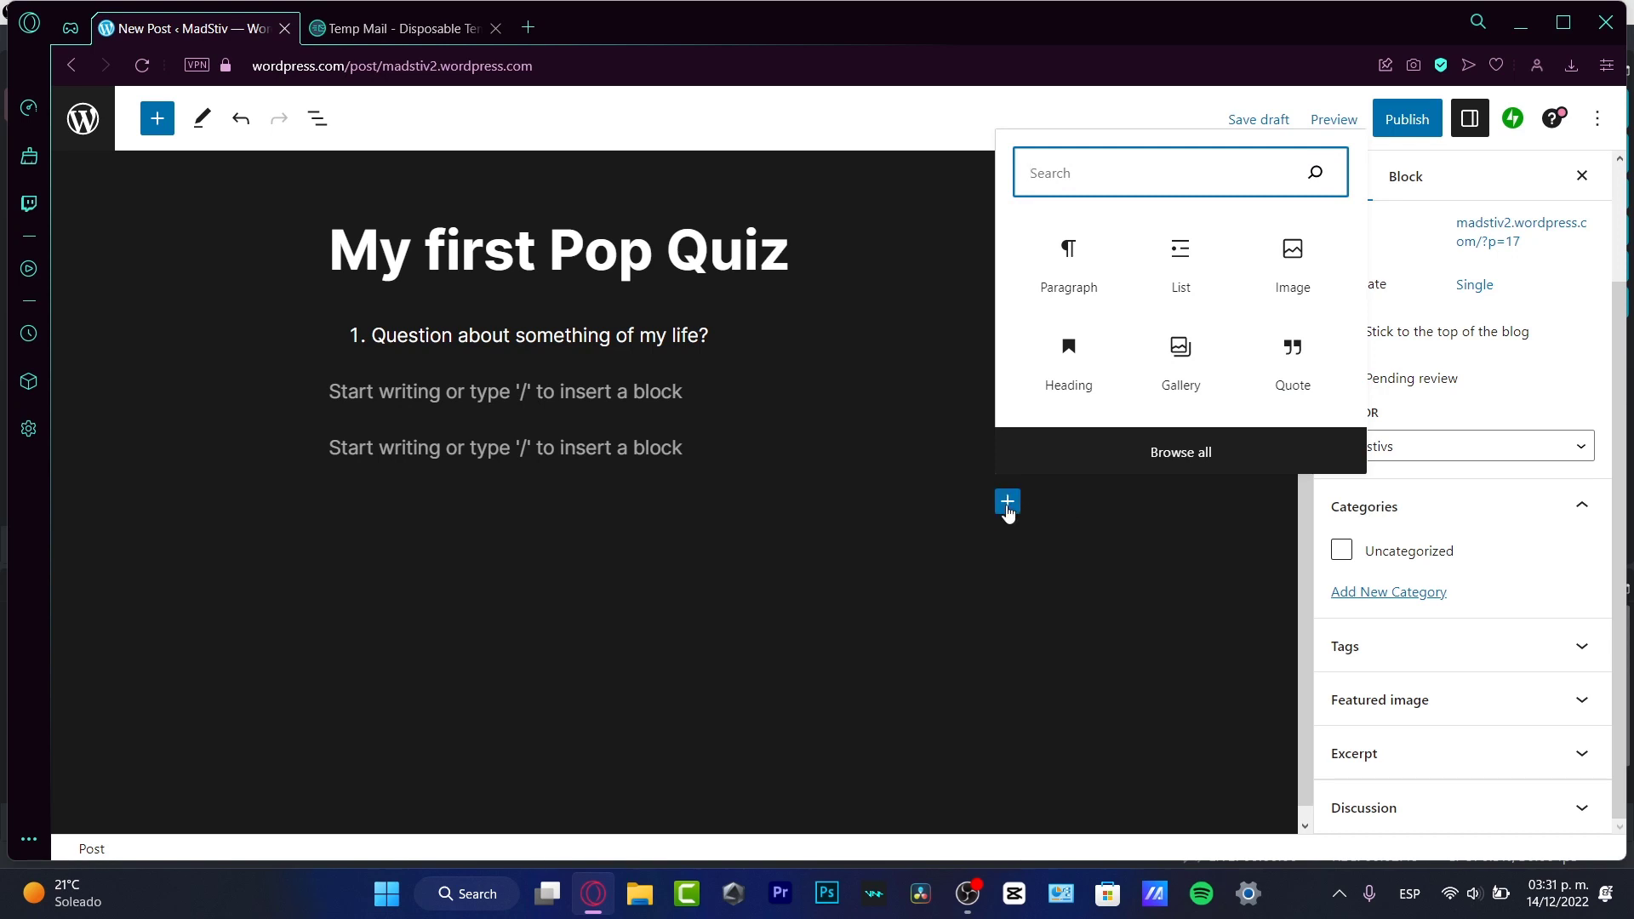
{"action": "type", "text": "quiz"}
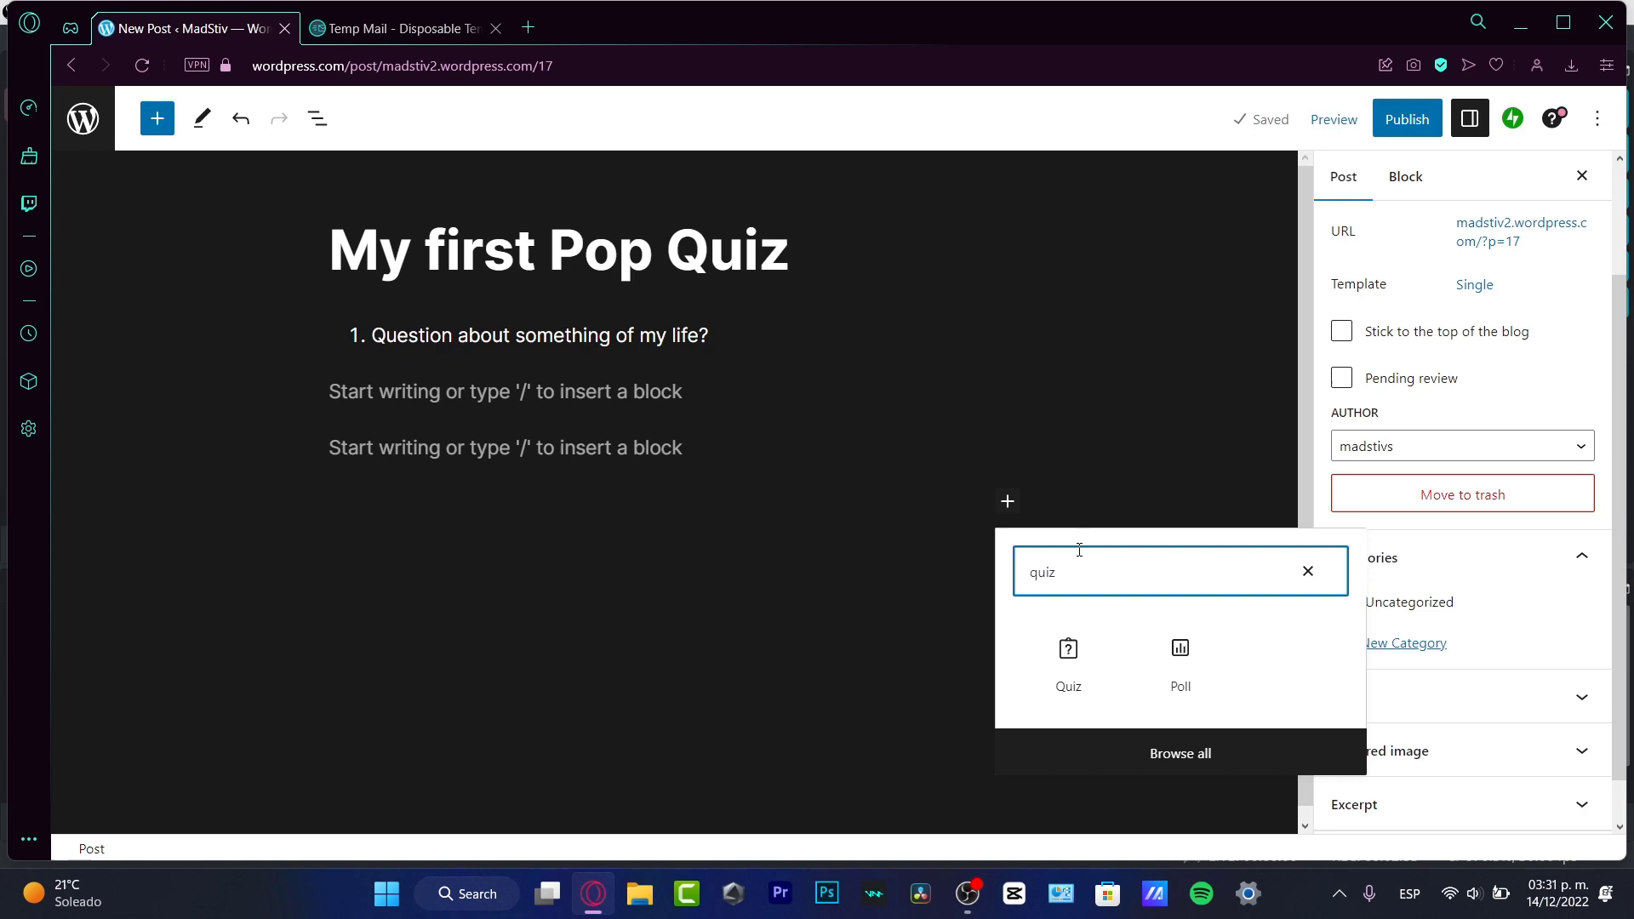
{"action": "left_click", "coordinate": [1077, 671]}
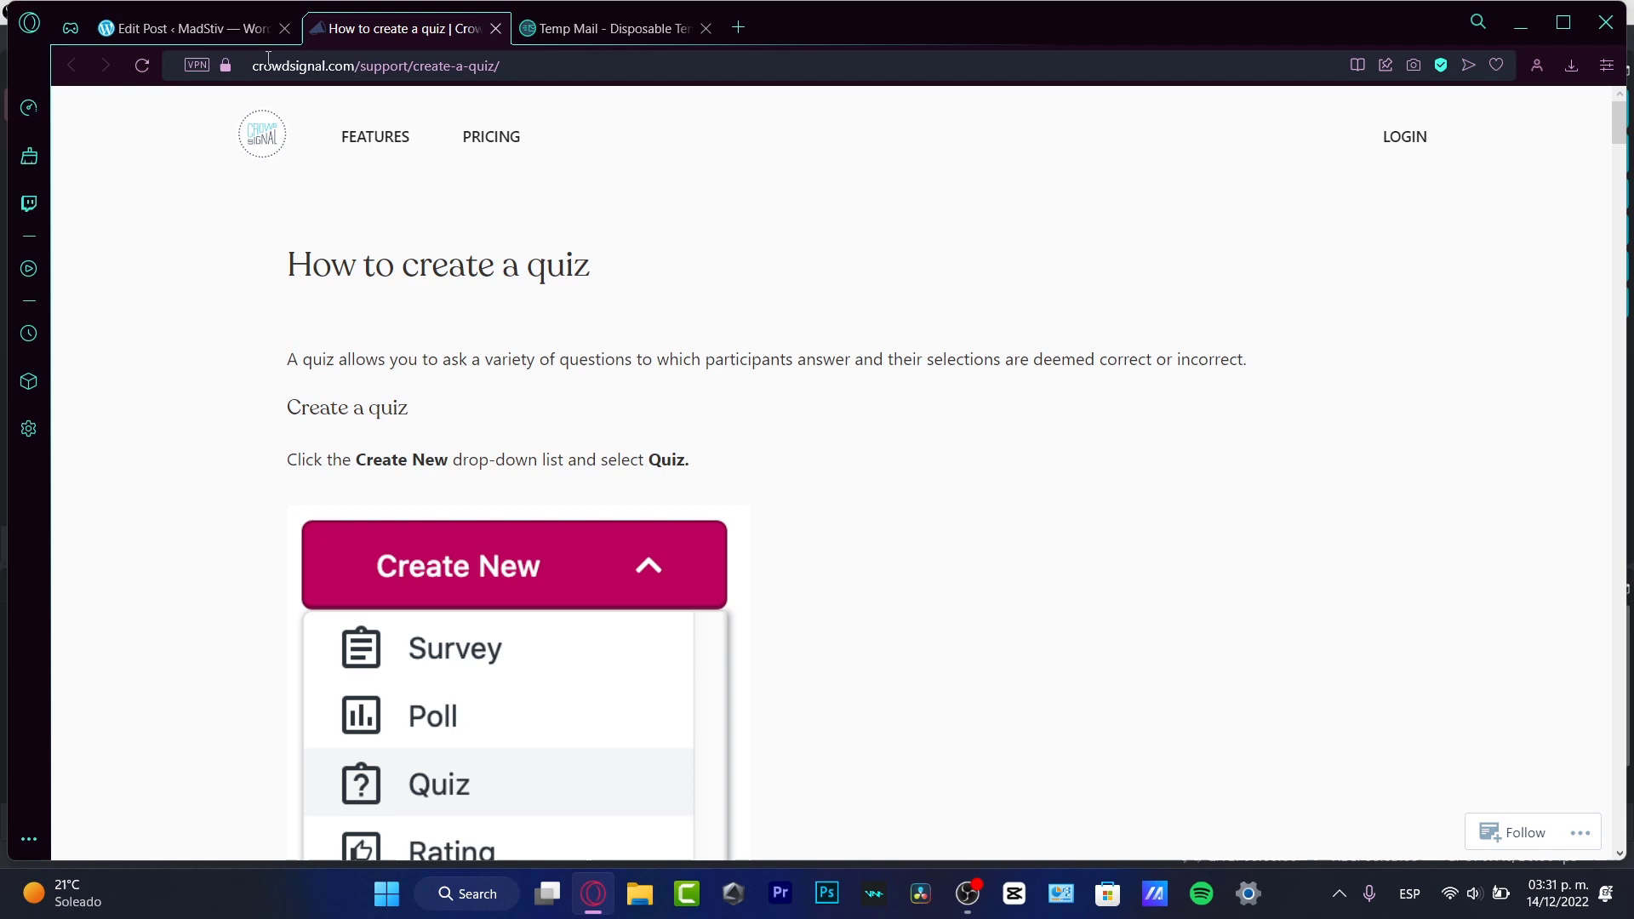
Scroll the quiz guide, then log in to Crowdsignal, approving WordPress.com account access
{"action": "scroll", "coordinate": [599, 382], "scroll_direction": "down", "scroll_amount": 6}
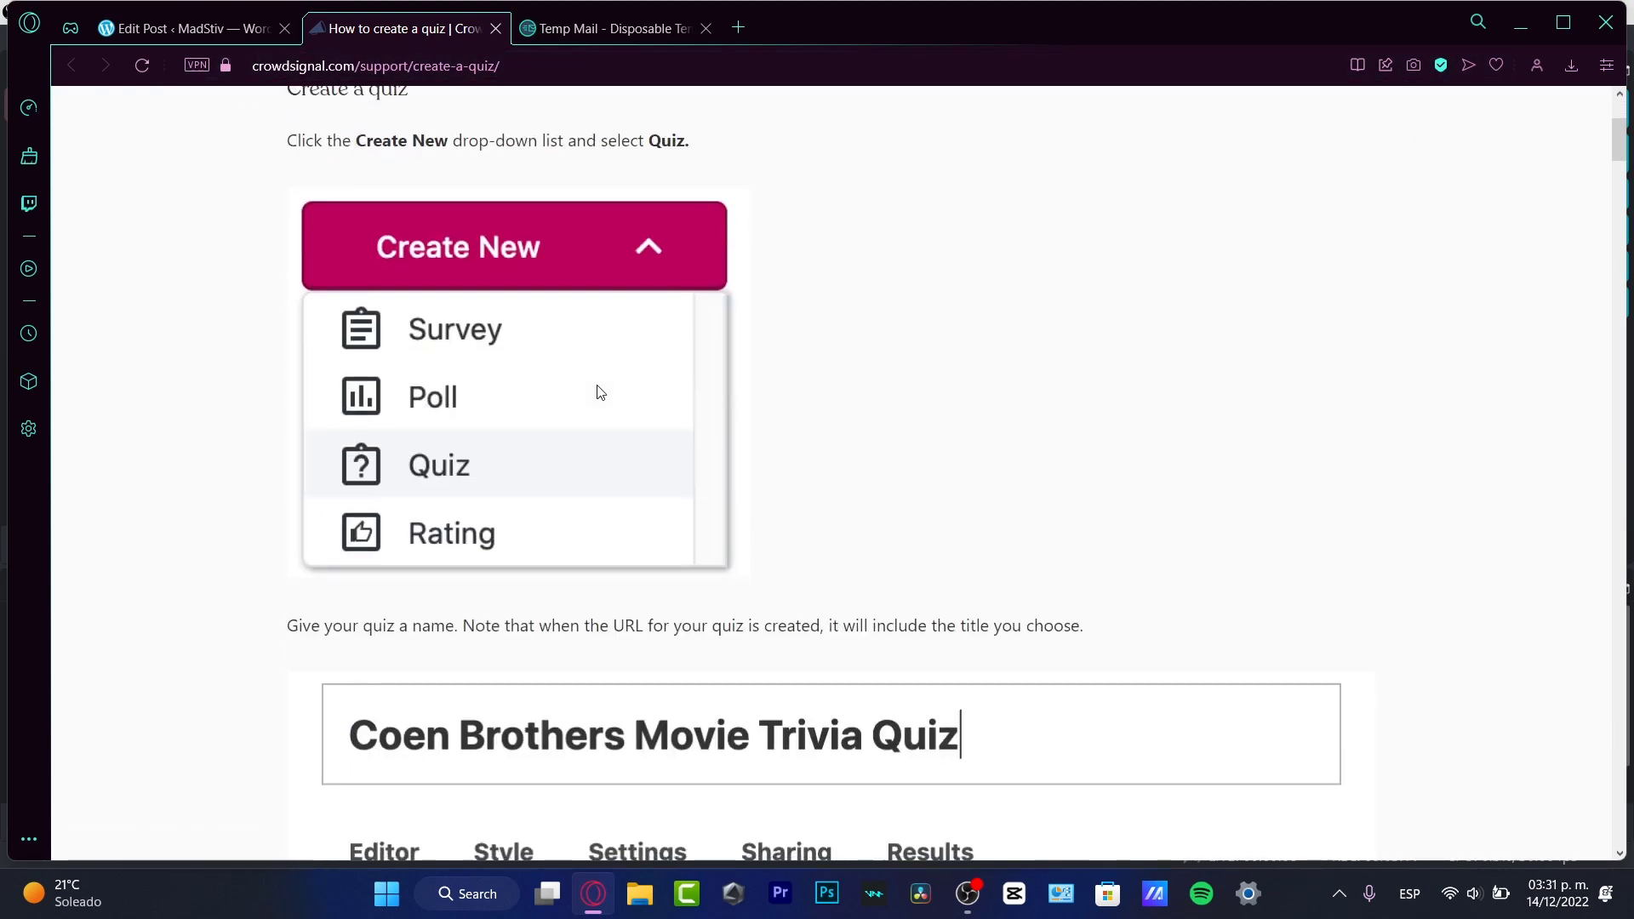
{"action": "scroll", "coordinate": [598, 394], "scroll_direction": "down", "scroll_amount": 18}
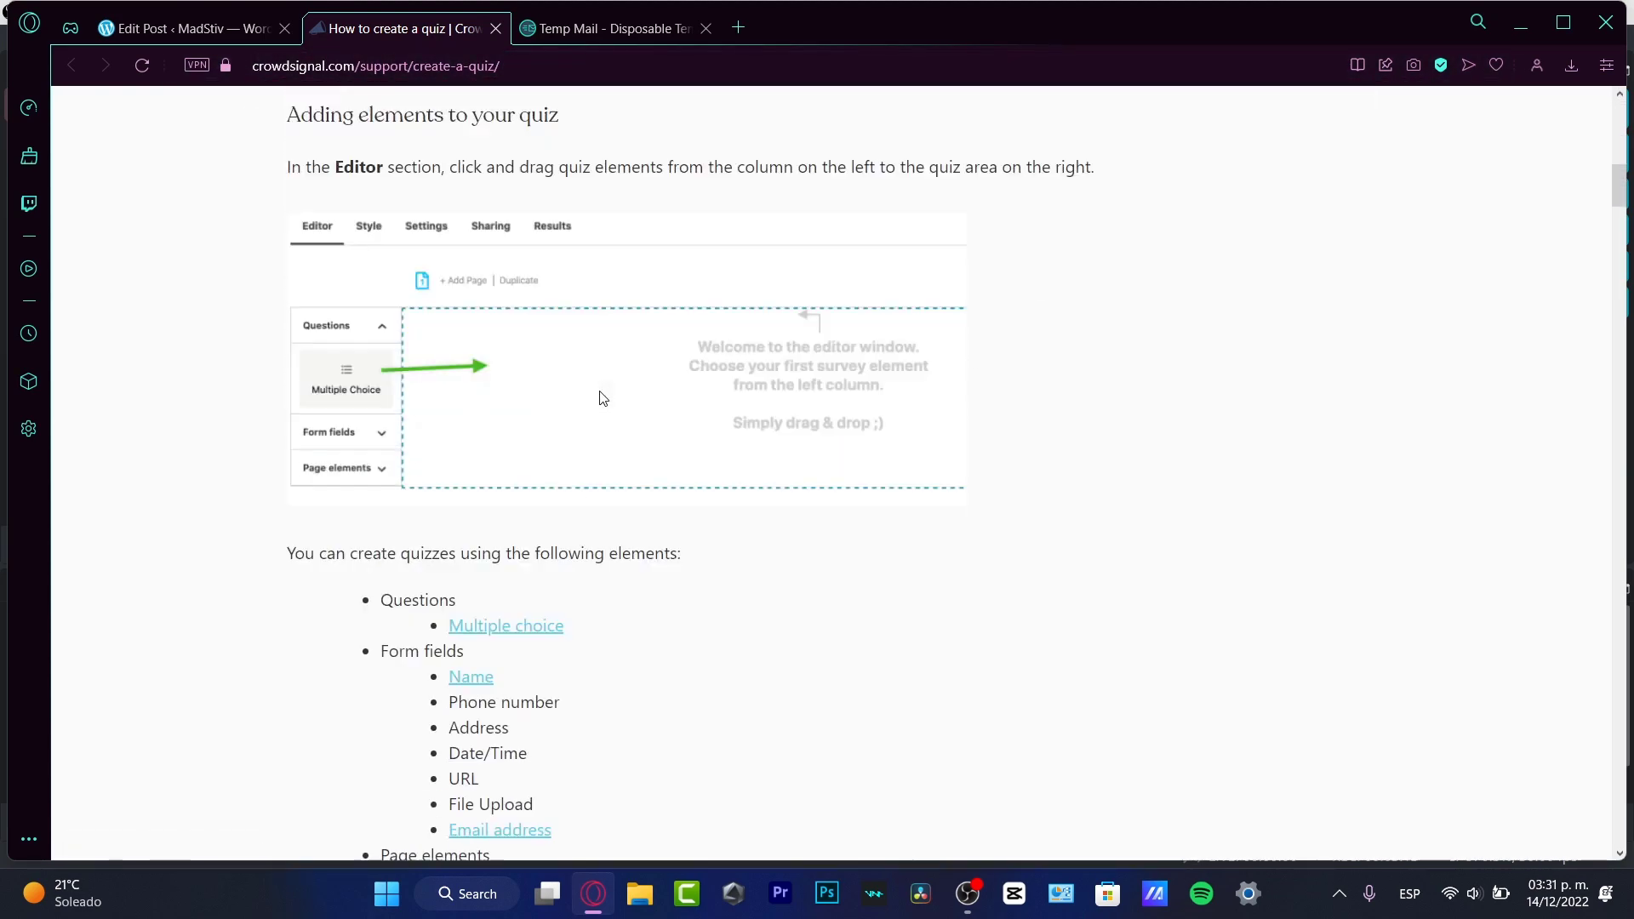
{"action": "scroll", "coordinate": [609, 402], "scroll_direction": "down", "scroll_amount": 8}
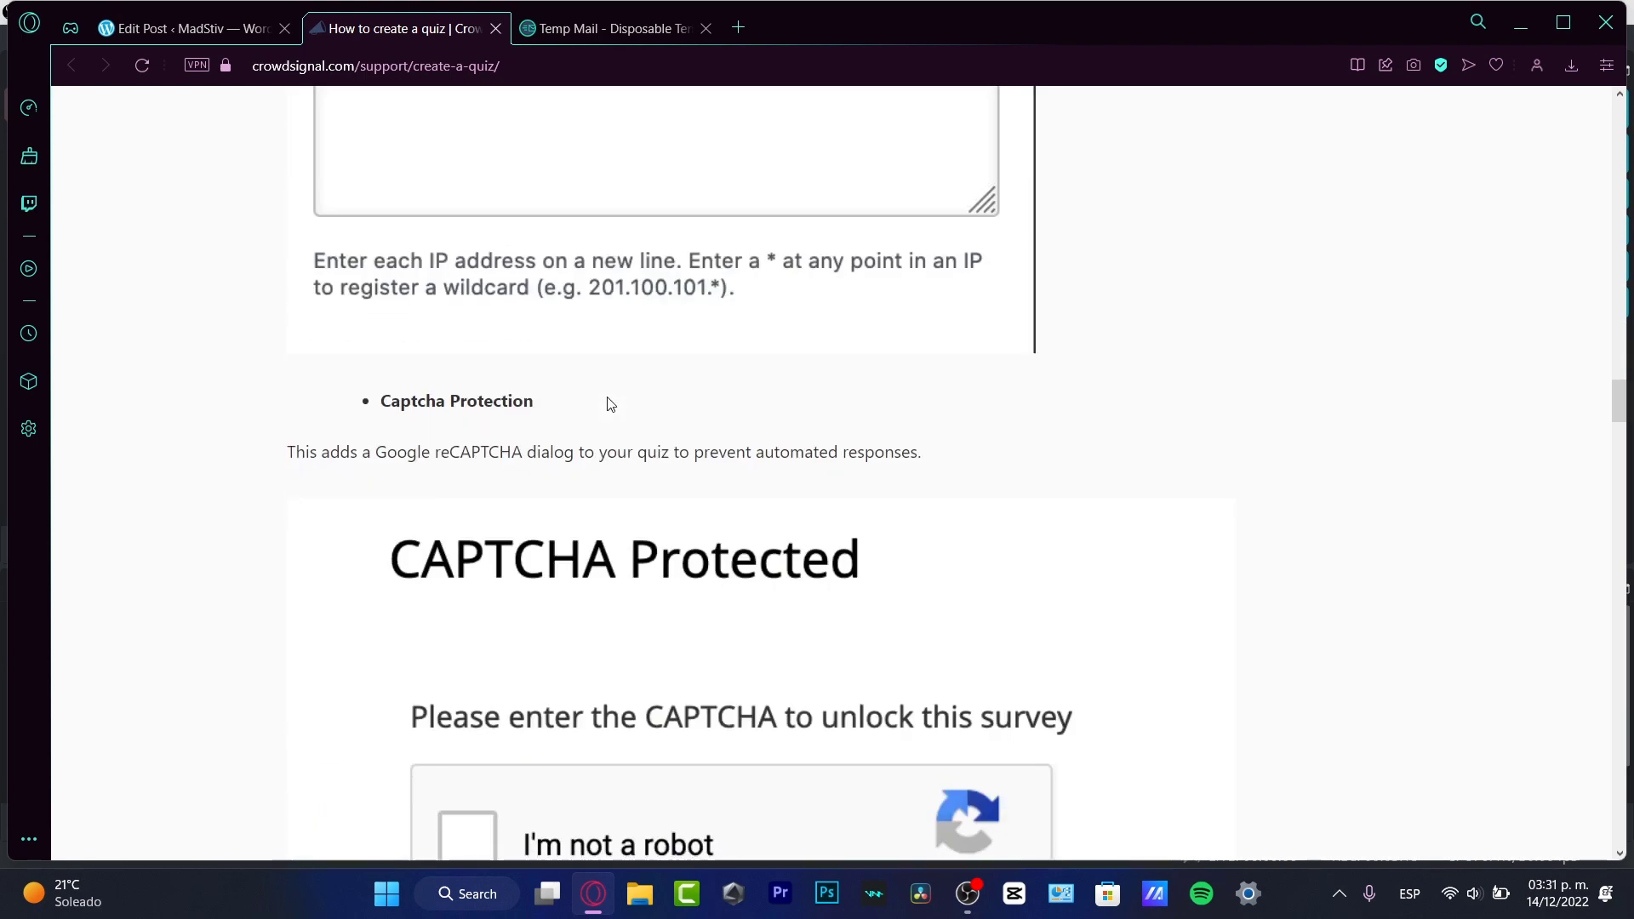
{"action": "scroll", "coordinate": [621, 397], "scroll_direction": "up", "scroll_amount": 20}
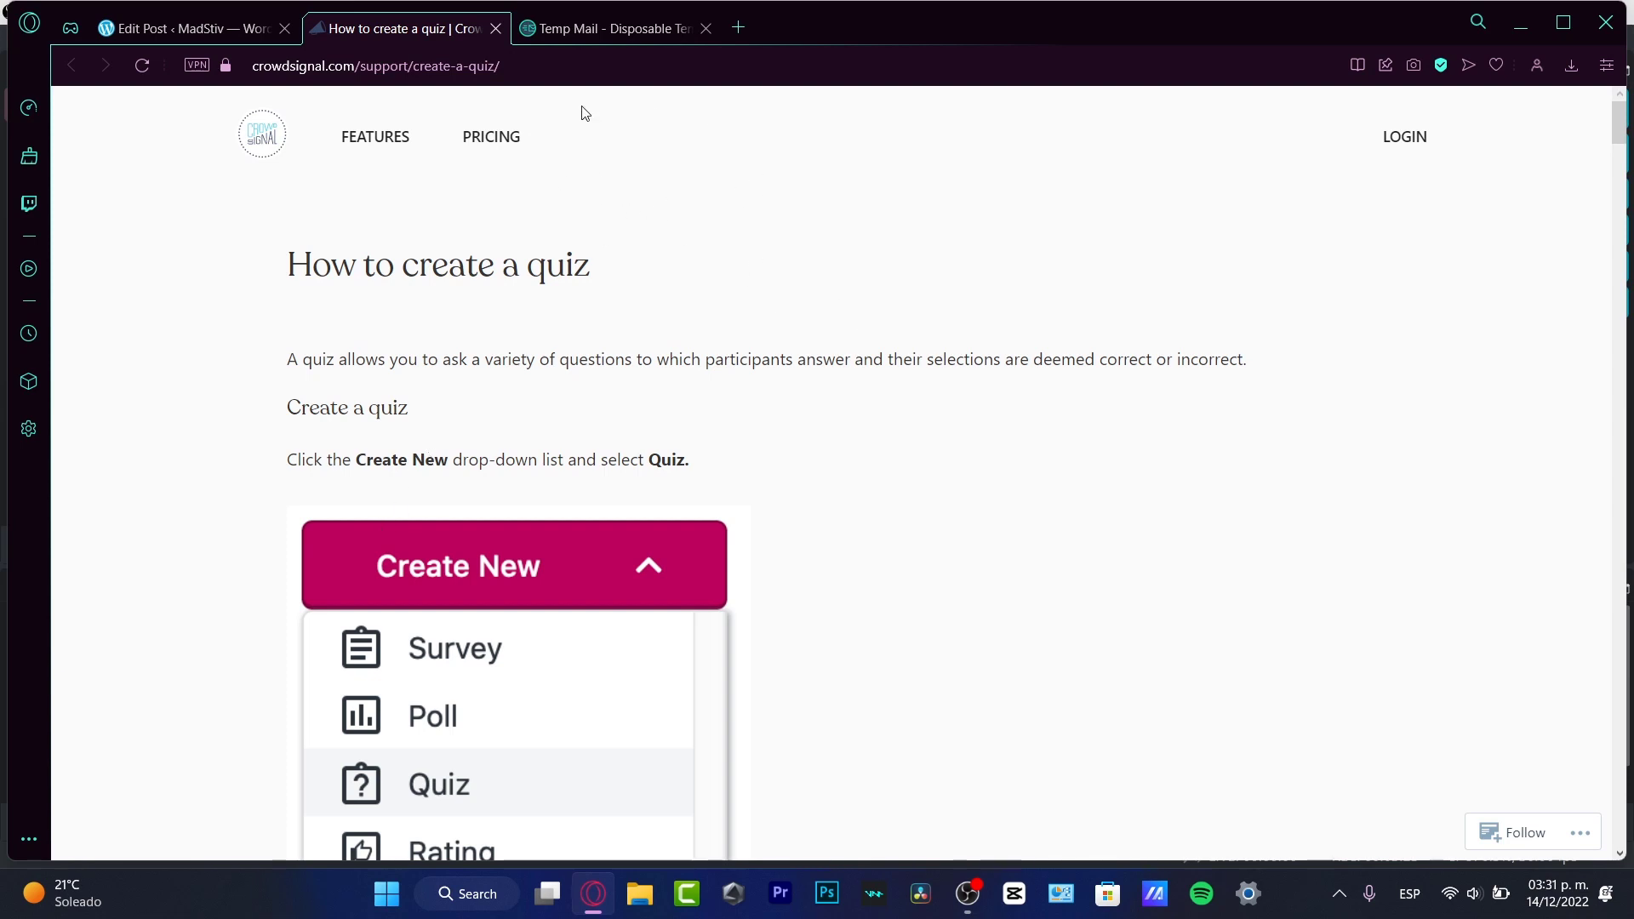
{"action": "left_click", "coordinate": [1404, 141]}
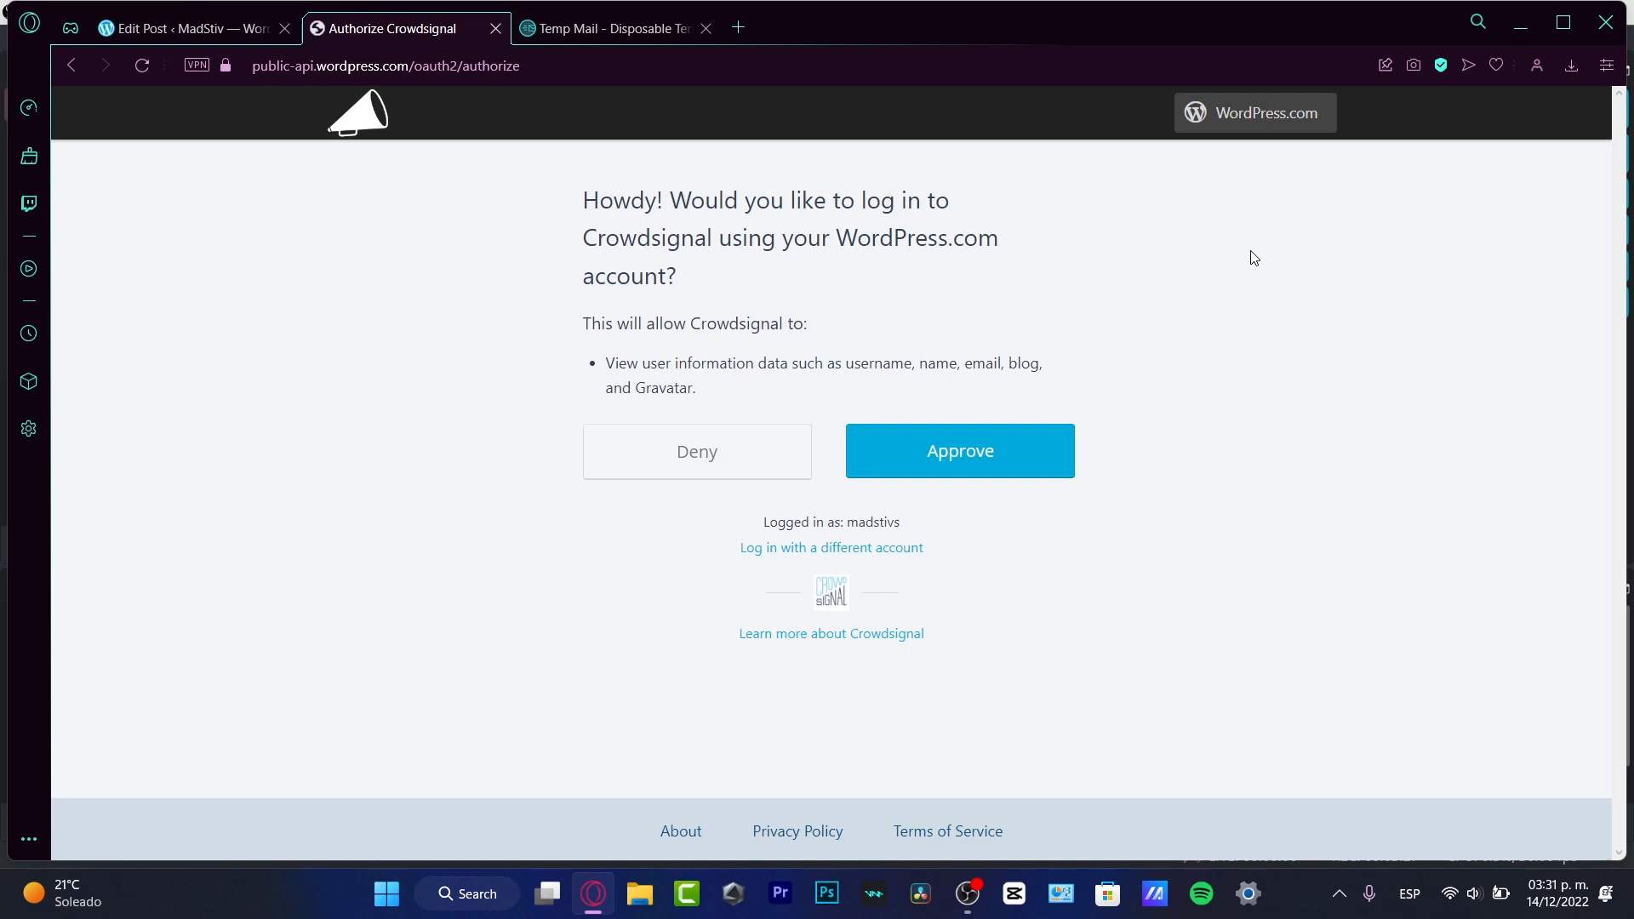
{"action": "left_click", "coordinate": [946, 450]}
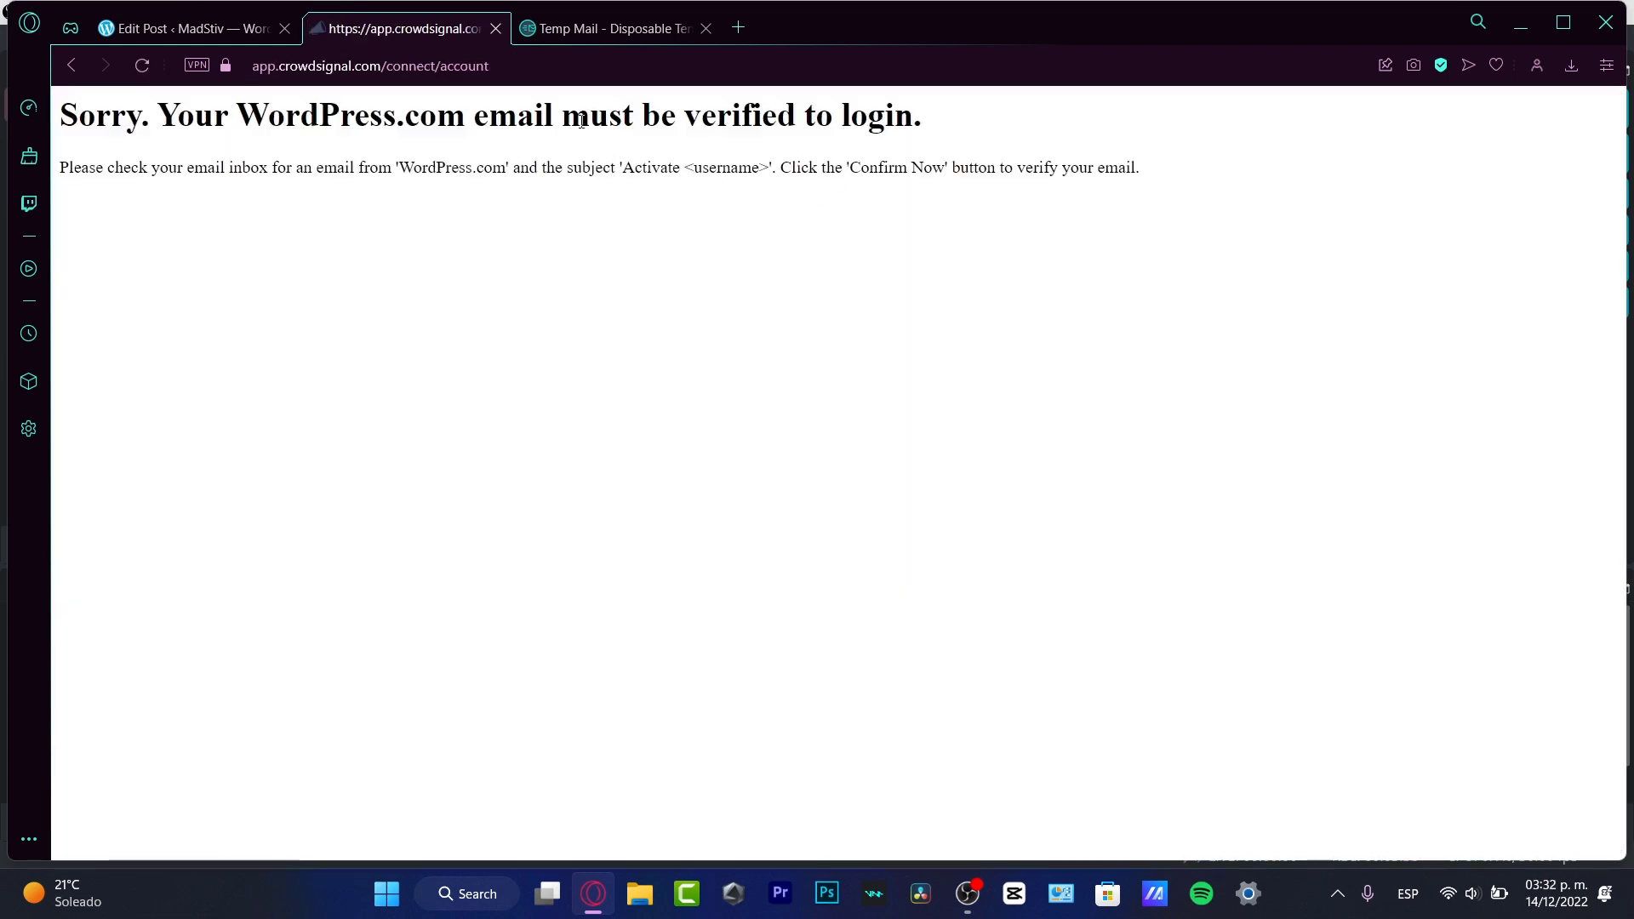
In Temp Mail, open the activation email's 'Confirm your email' link in a new tab, then return to Crowdsignal
{"action": "left_click", "coordinate": [579, 31]}
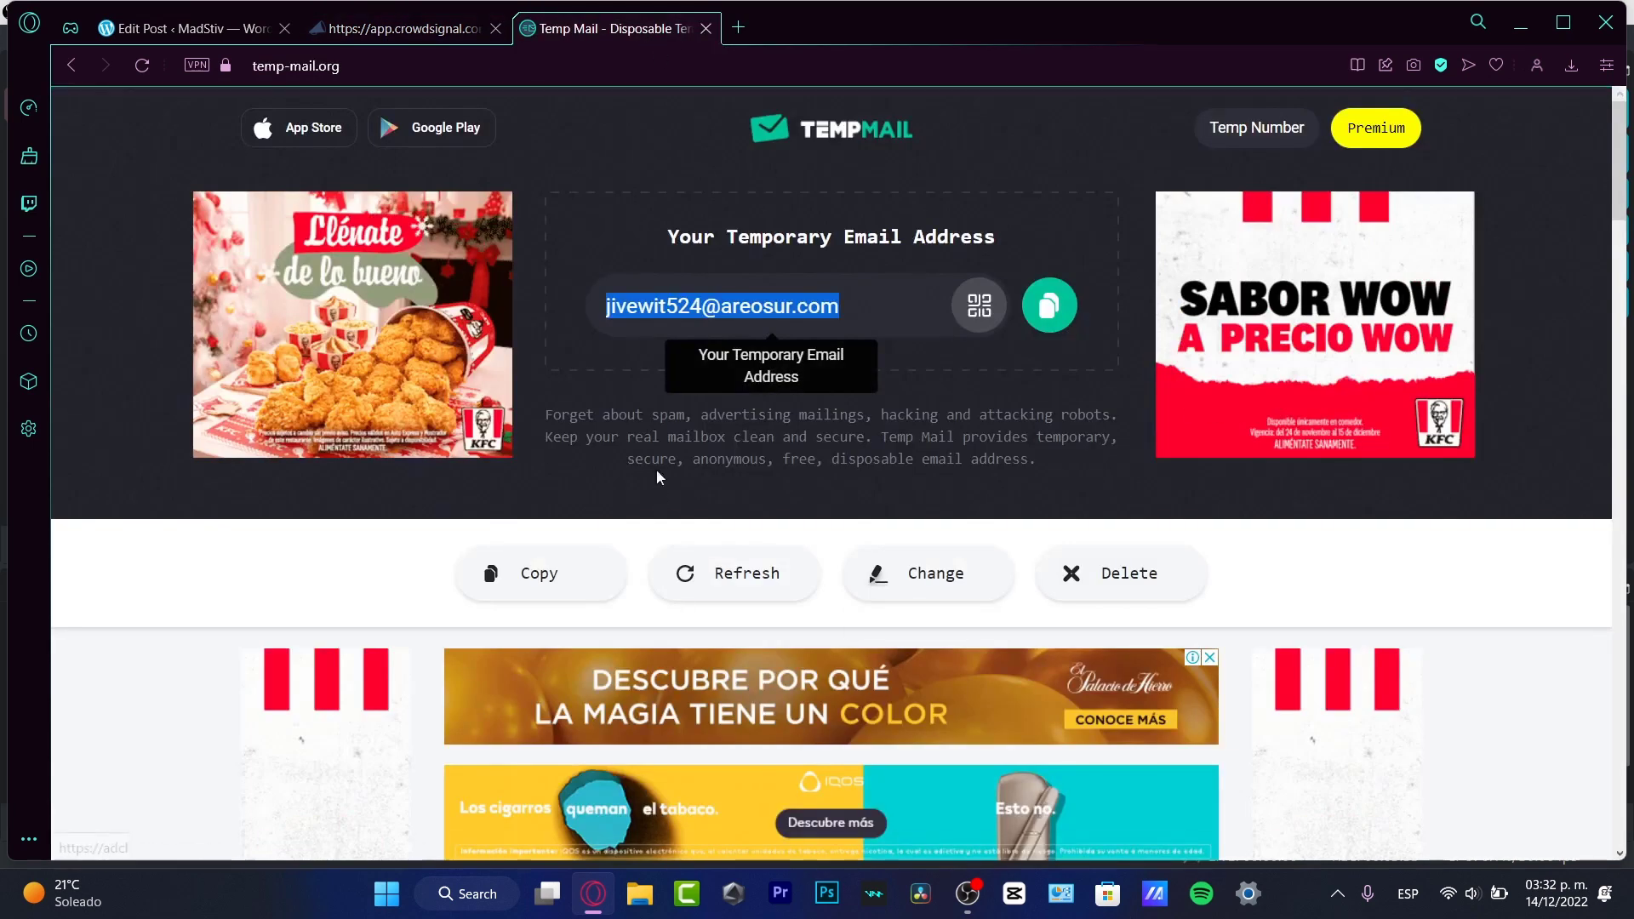
{"action": "scroll", "coordinate": [656, 468], "scroll_direction": "down", "scroll_amount": 10}
{"action": "scroll", "coordinate": [665, 235], "scroll_direction": "up", "scroll_amount": 4}
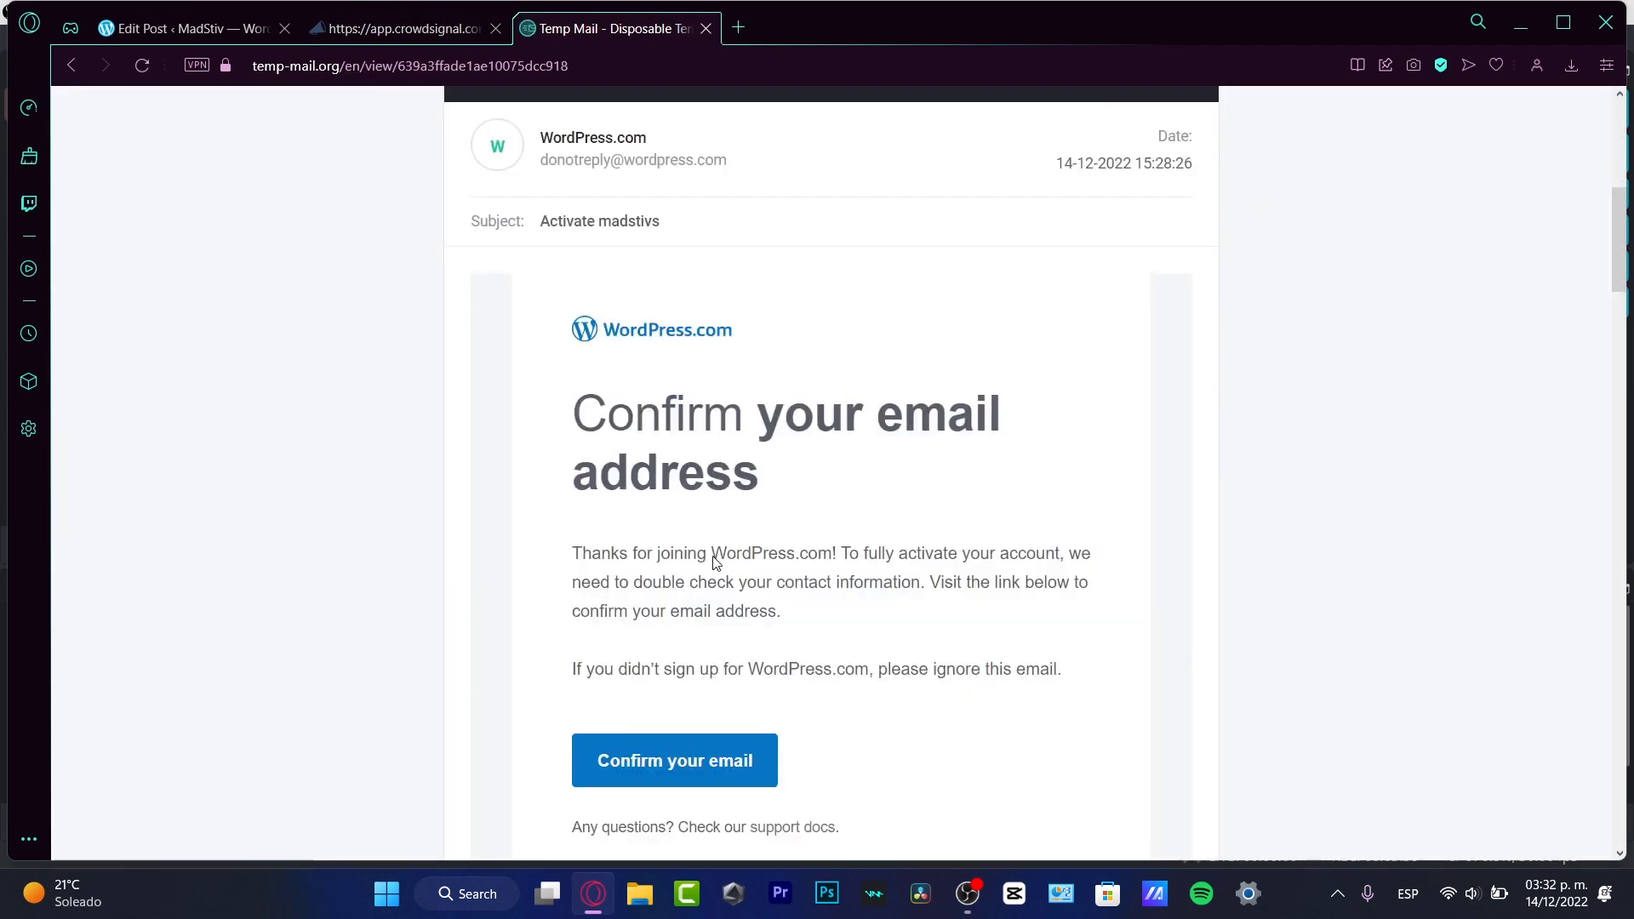
{"action": "right_click", "coordinate": [740, 760]}
{"action": "left_click", "coordinate": [863, 502]}
{"action": "scroll", "coordinate": [757, 255], "scroll_direction": "up", "scroll_amount": 1}
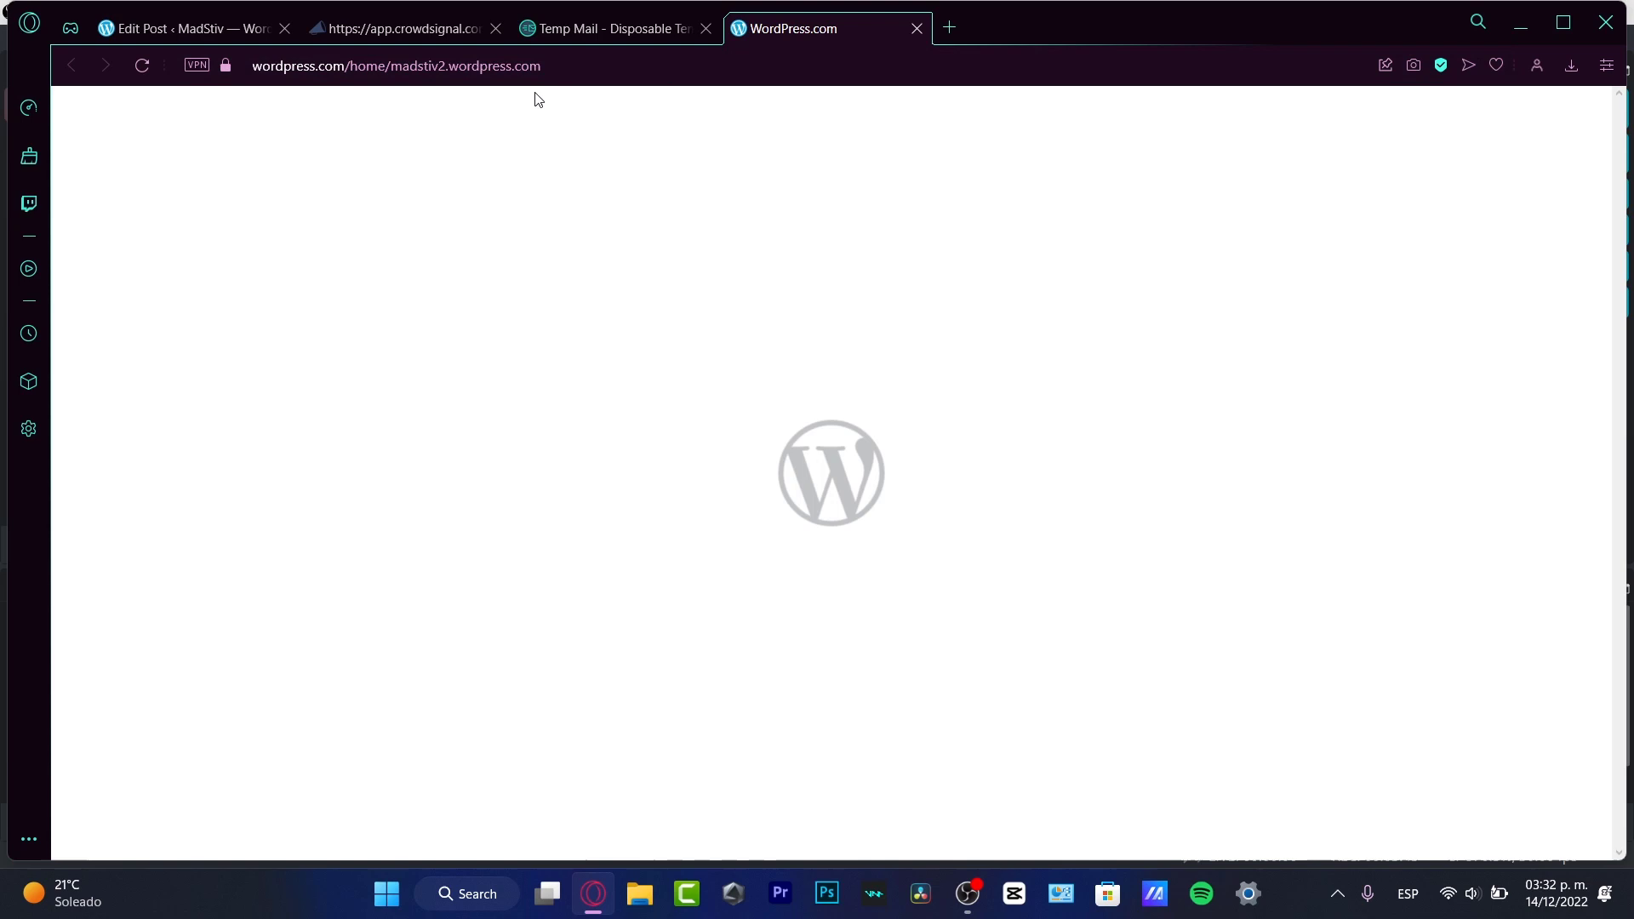
{"action": "left_click", "coordinate": [423, 34]}
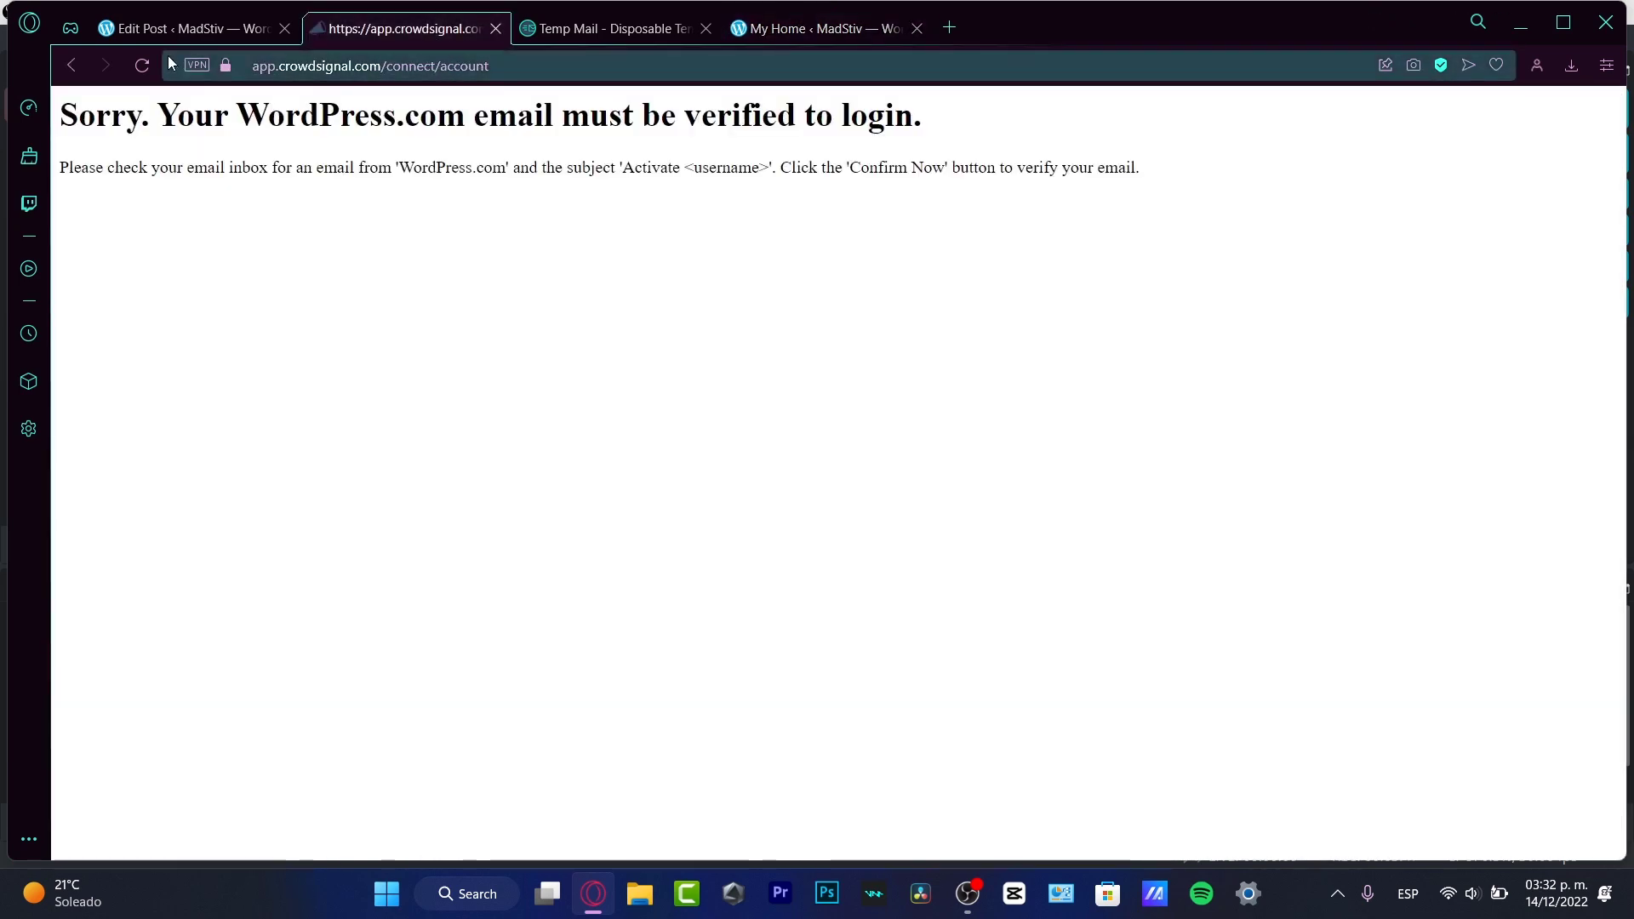
Reload Crowdsignal after the email verification and create a new survey
{"action": "left_click", "coordinate": [141, 66]}
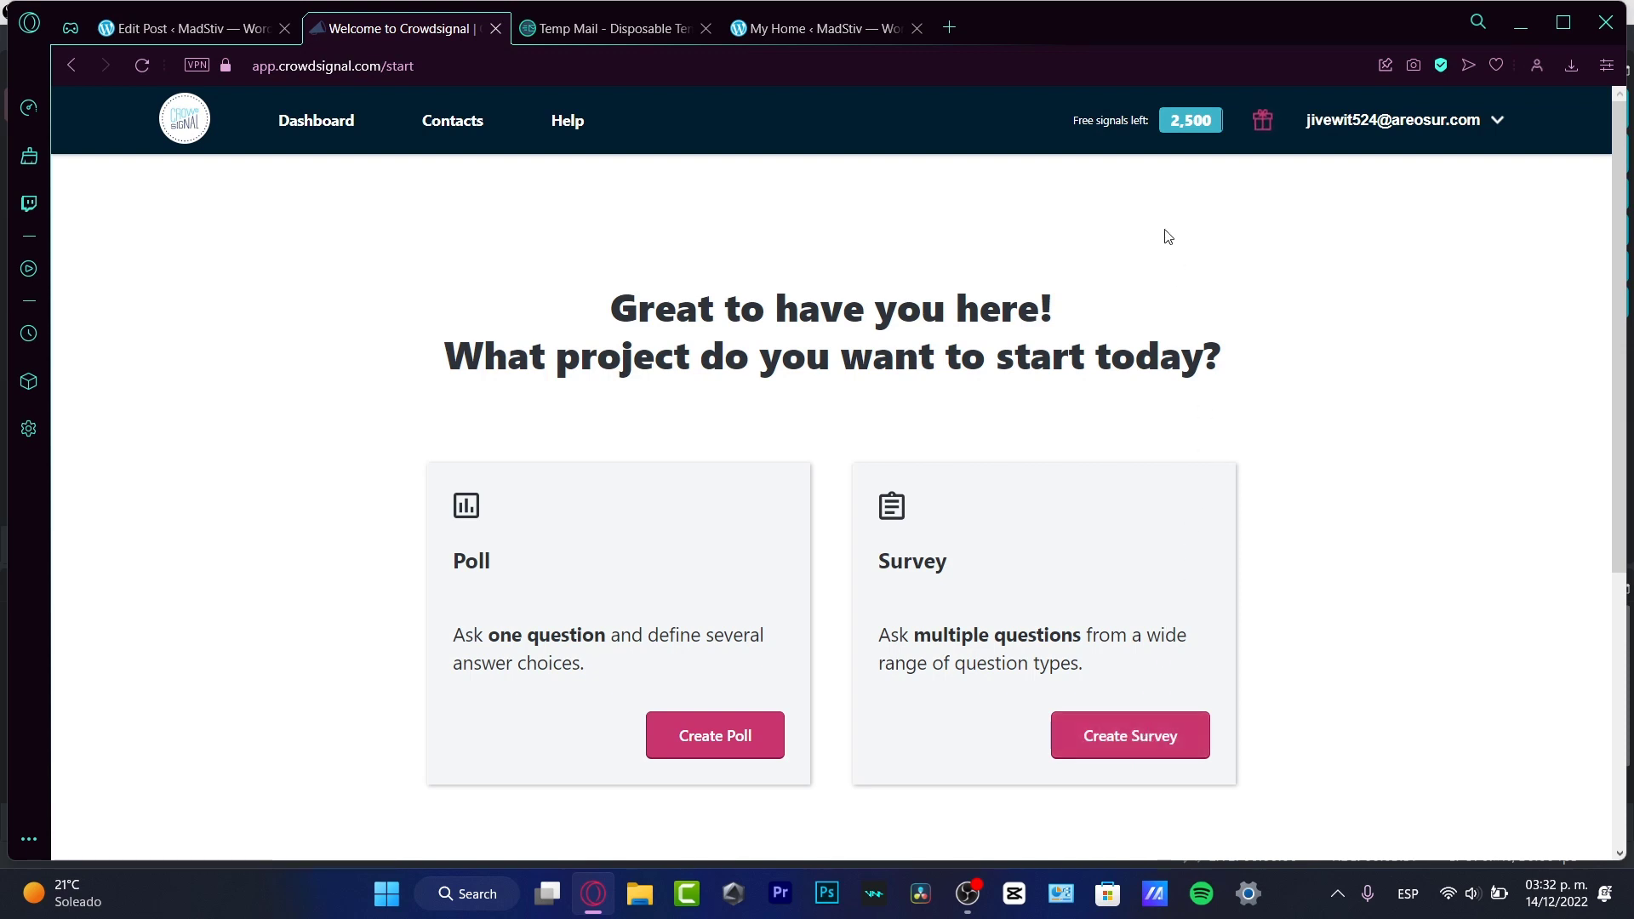
{"action": "mouse_move", "coordinate": [1097, 123]}
{"action": "mouse_move", "coordinate": [1211, 126]}
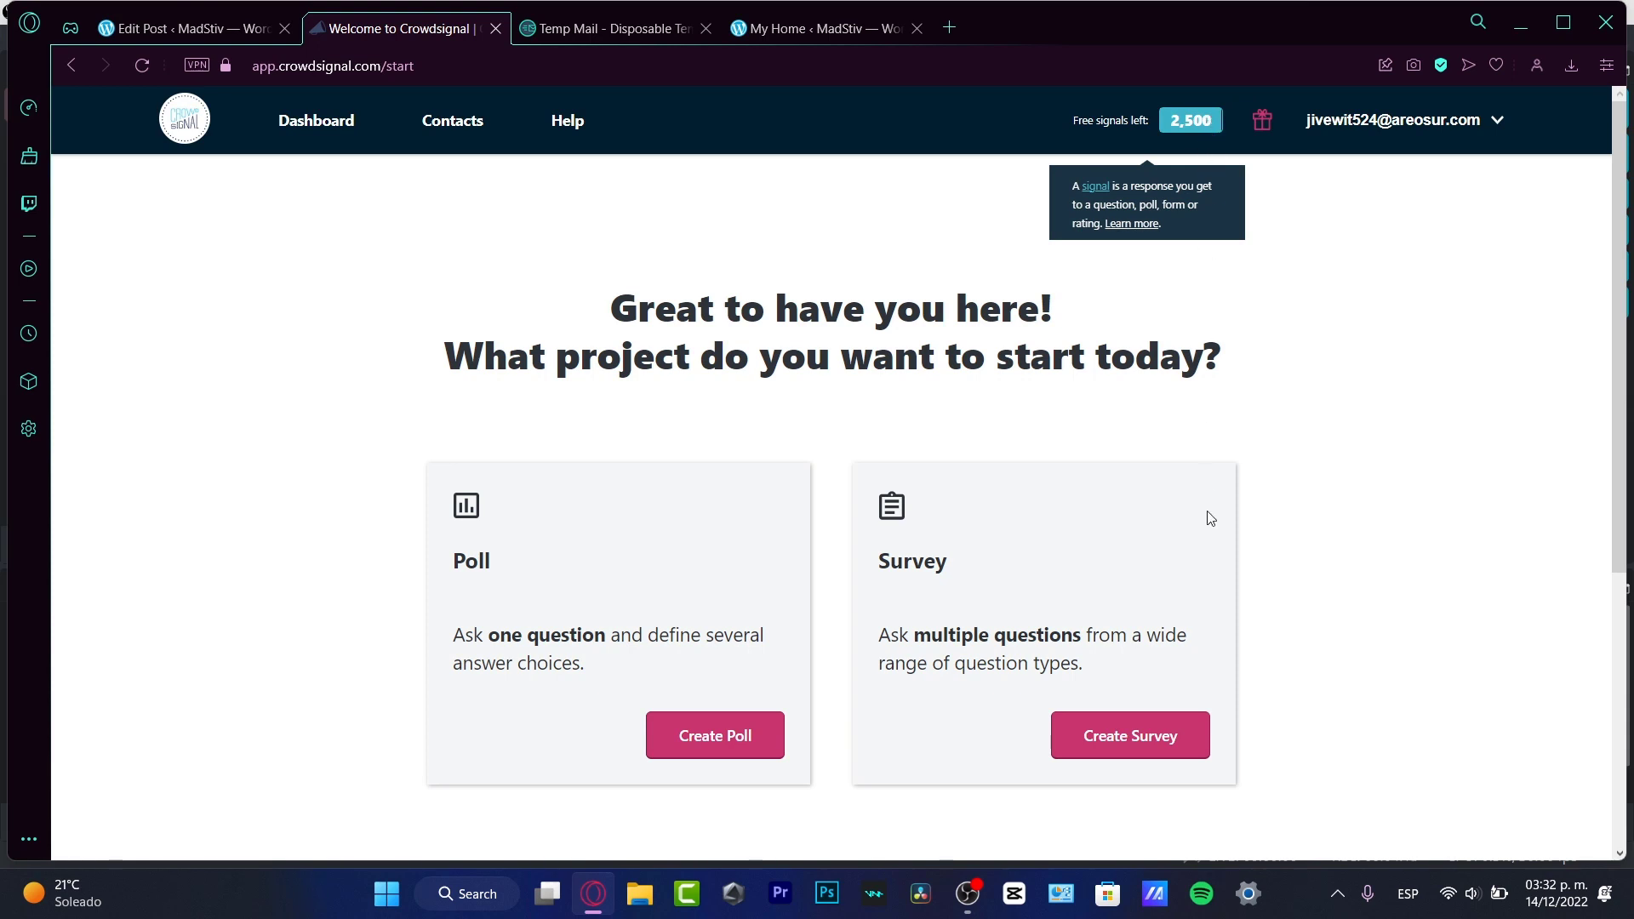
{"action": "left_click", "coordinate": [1149, 737]}
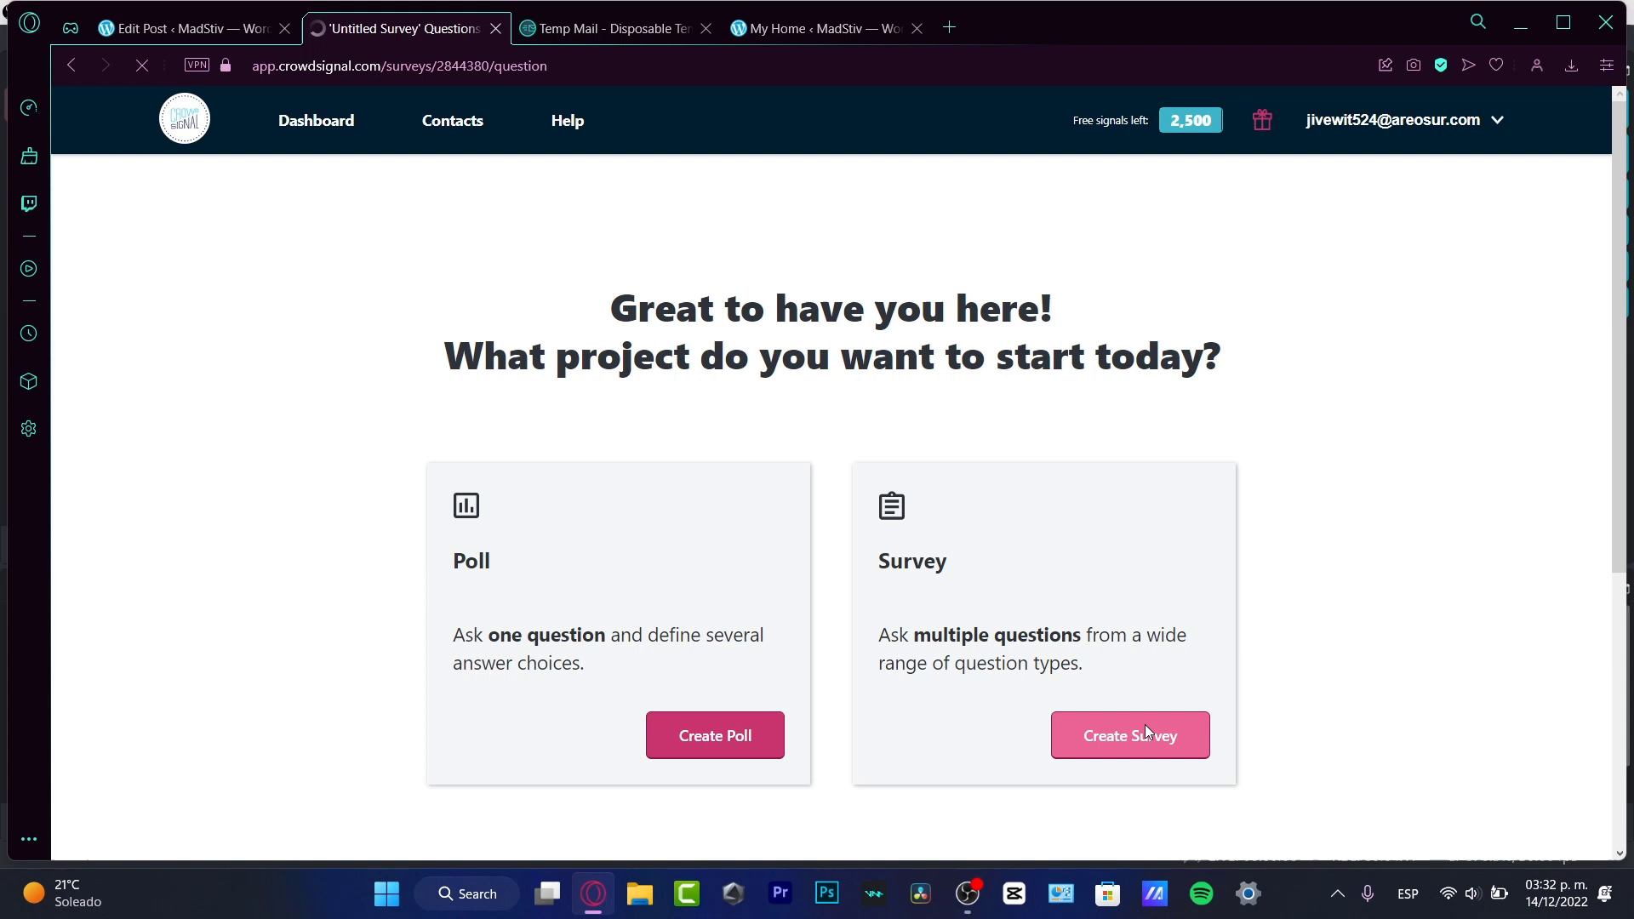
Replace the 'Untitled Survey' title with 'Personality Quiz'
{"action": "scroll", "coordinate": [1007, 408], "scroll_direction": "down", "scroll_amount": 4}
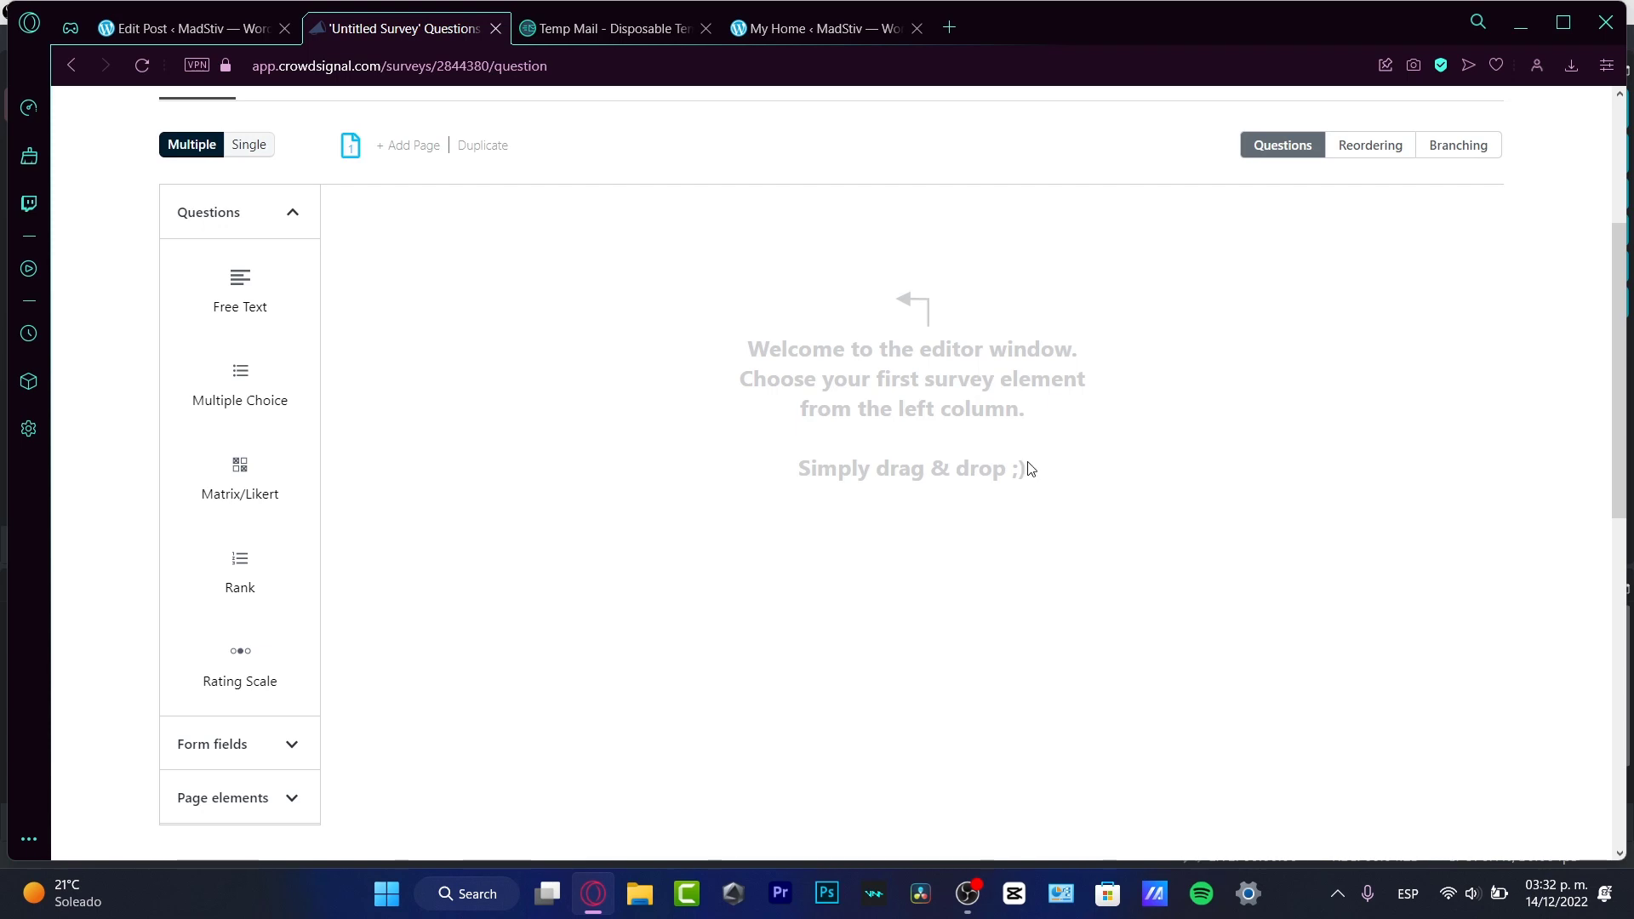
{"action": "scroll", "coordinate": [1144, 432], "scroll_direction": "up", "scroll_amount": 4}
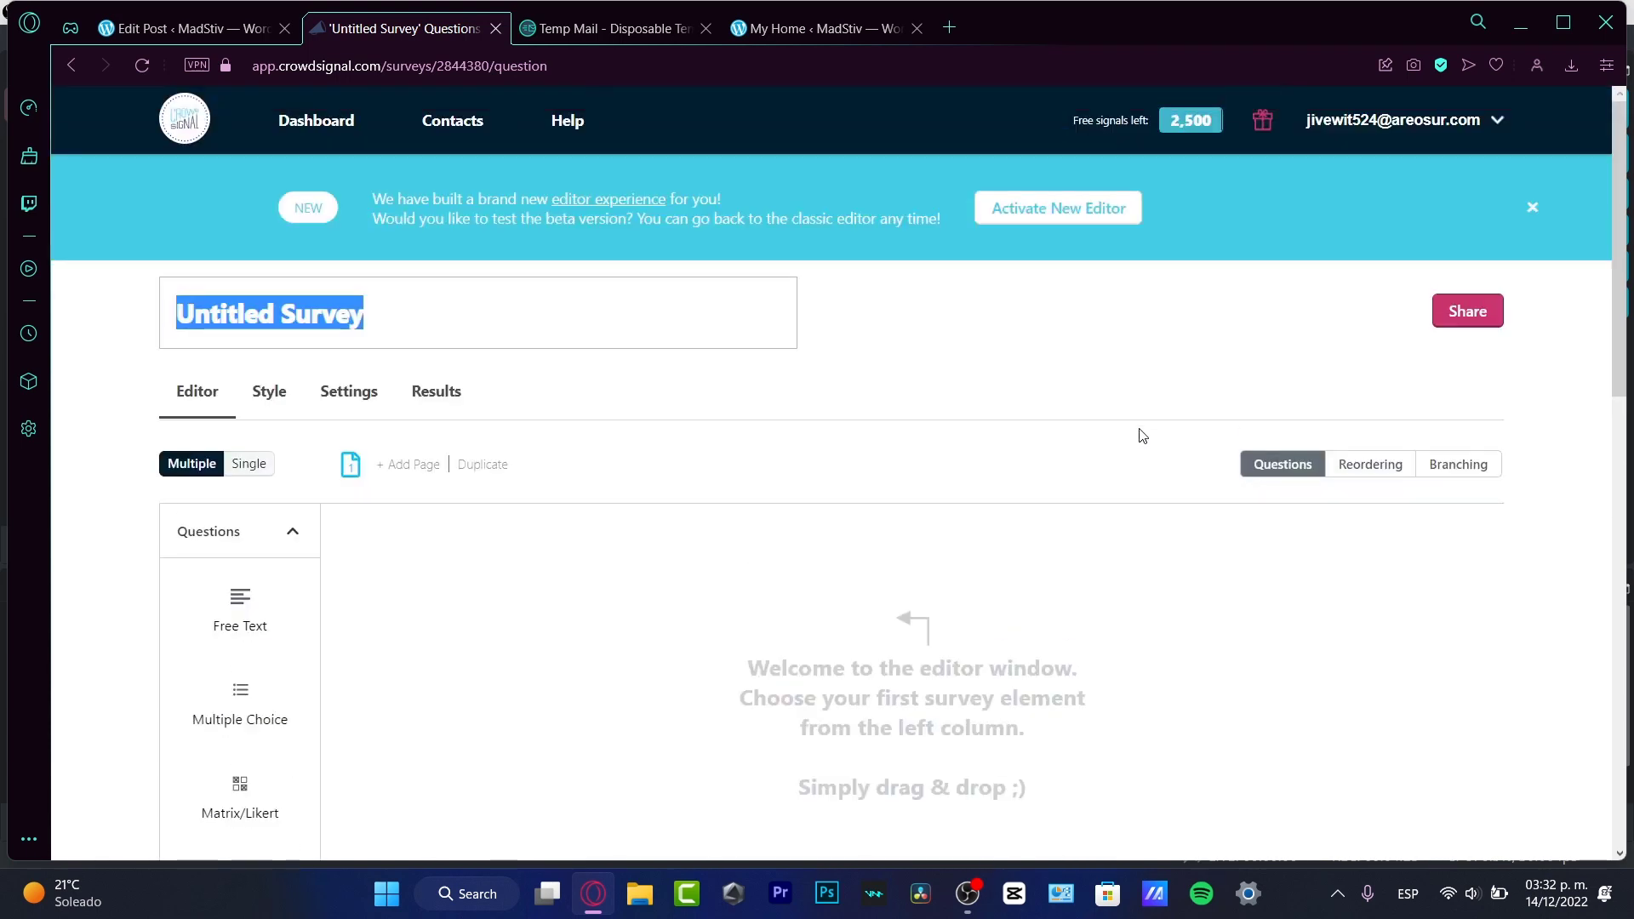
{"action": "left_click", "coordinate": [875, 264]}
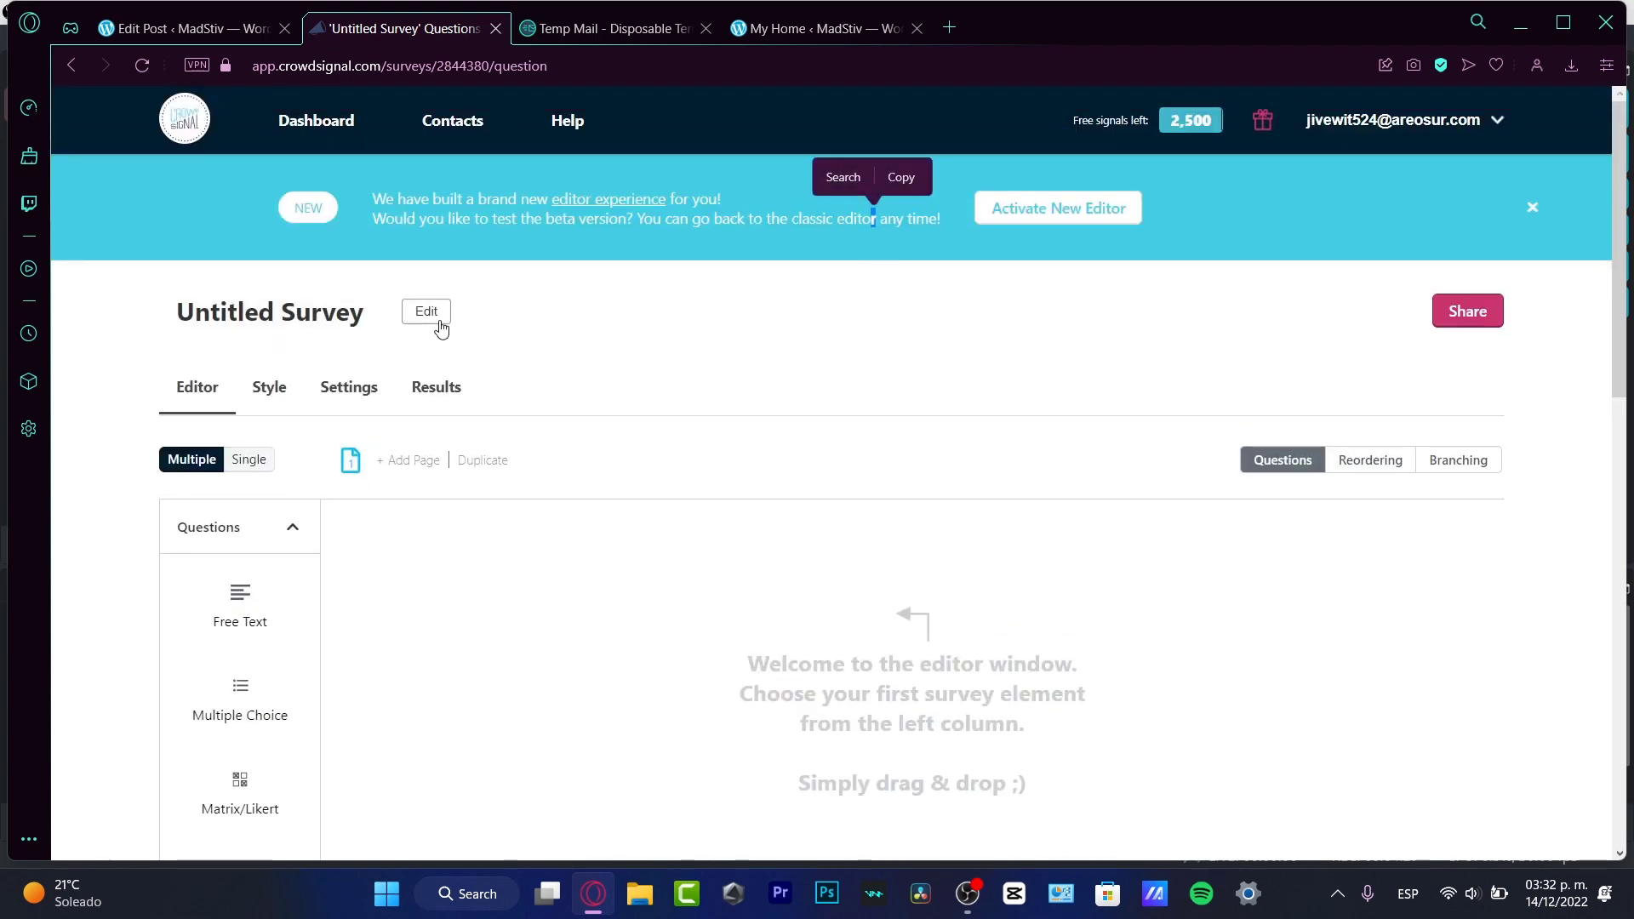
{"action": "left_click", "coordinate": [421, 312]}
{"action": "key", "text": "ctrl+a"}
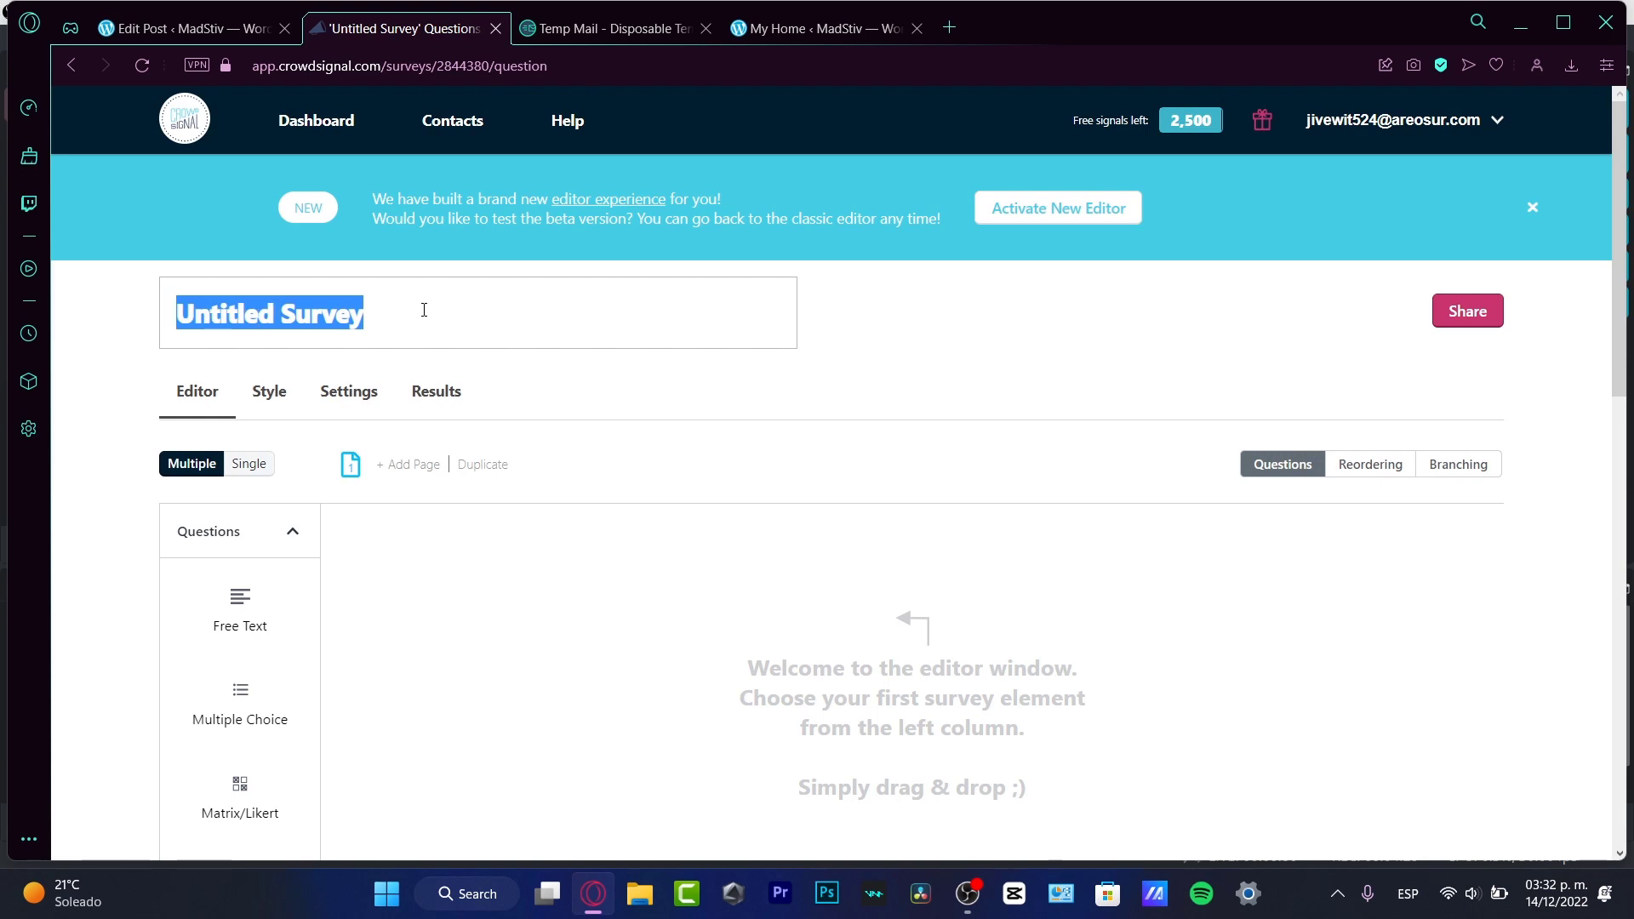
{"action": "type", "text": "Persona"}
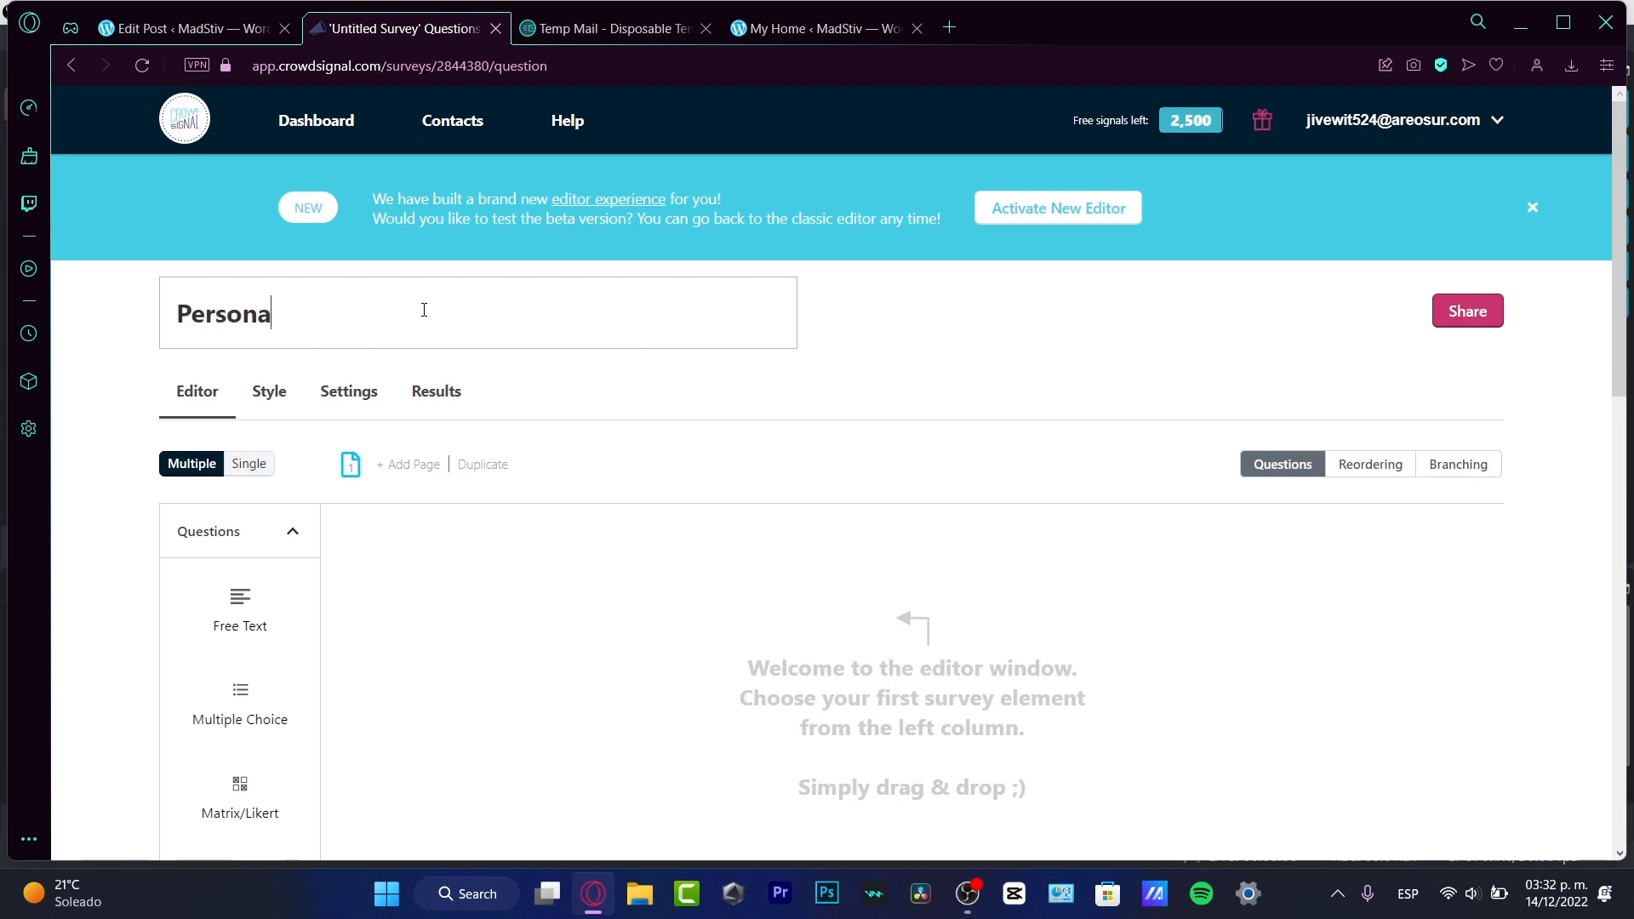
{"action": "type", "text": "lity Quiz"}
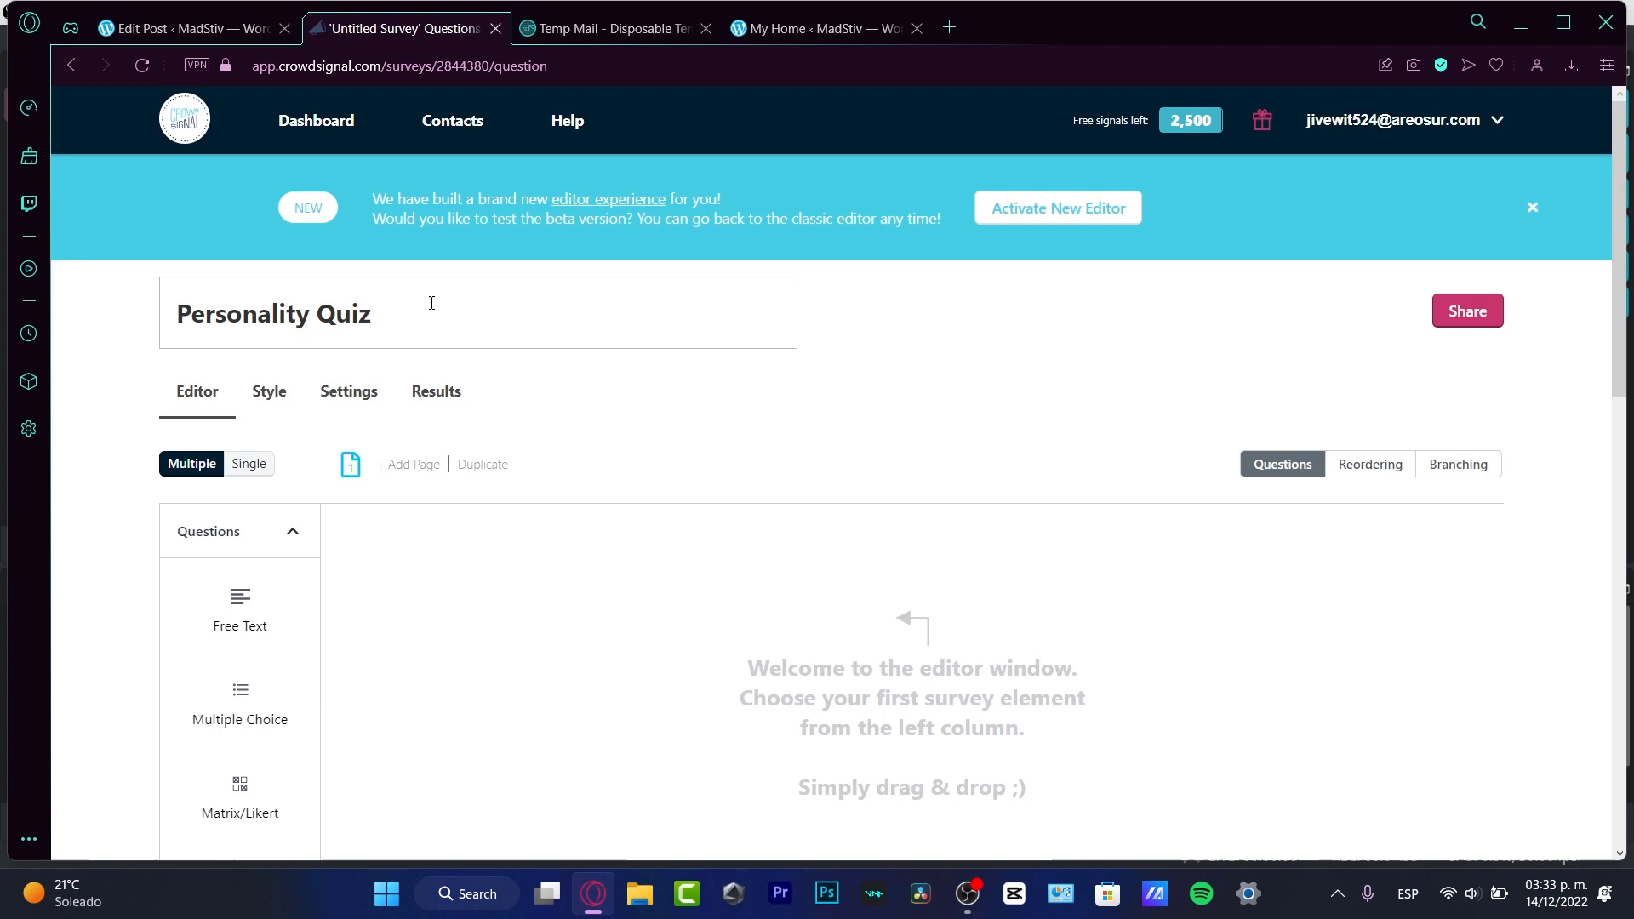
Add a Free Text question 'What is your favorite color?', fixing the spelling of favorite
{"action": "scroll", "coordinate": [684, 456], "scroll_direction": "down", "scroll_amount": 3}
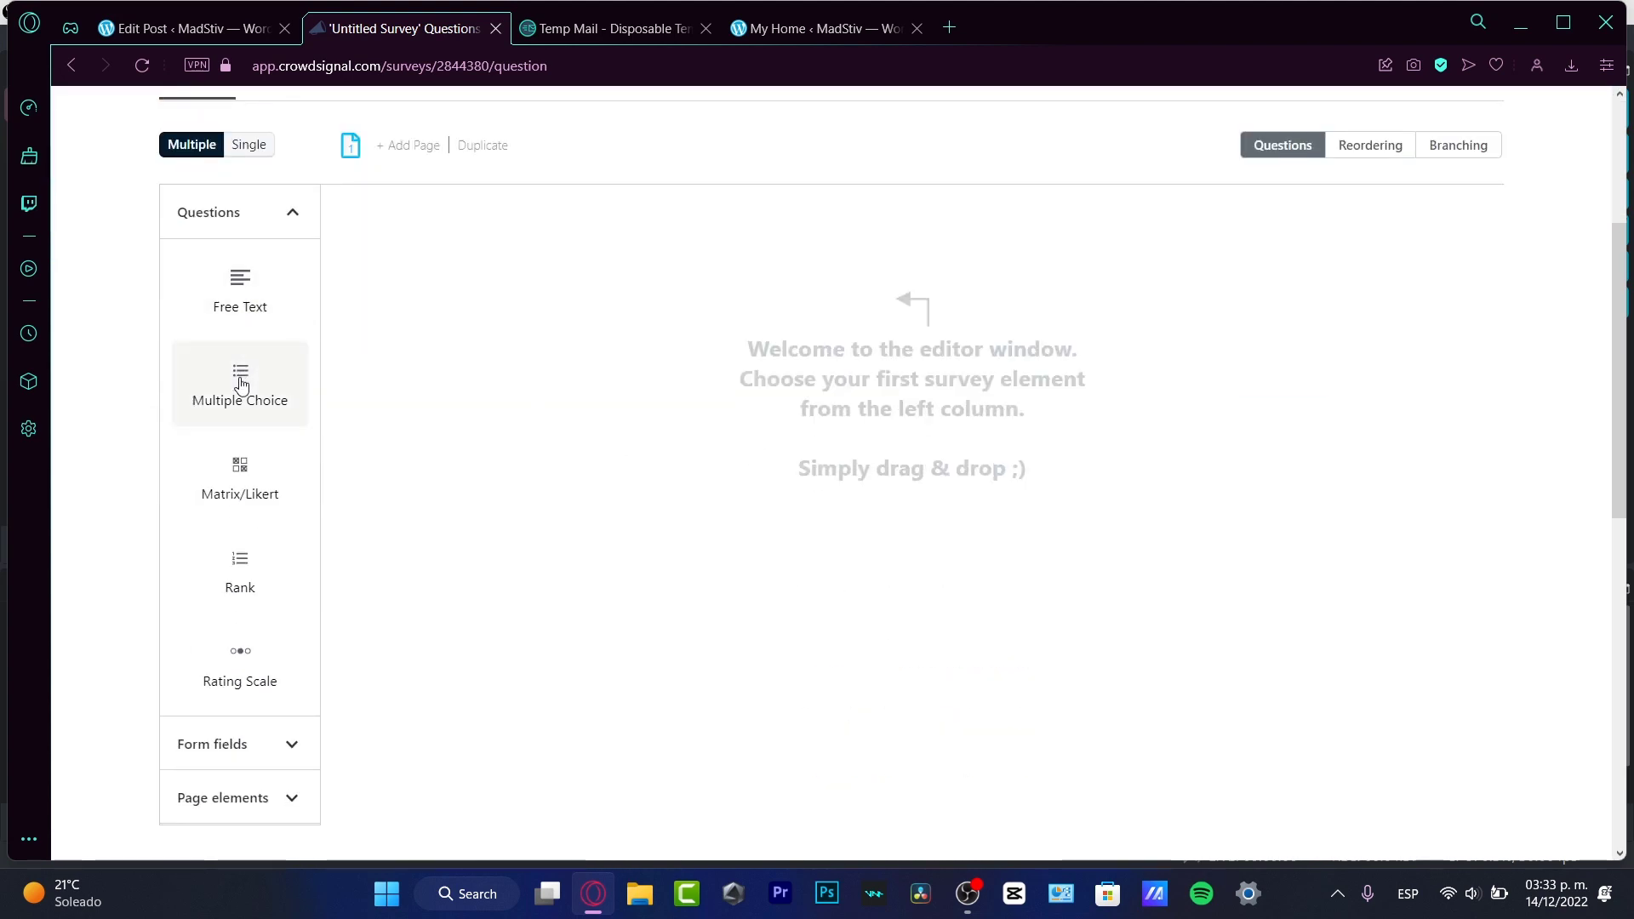
{"action": "left_click_drag", "start_coordinate": [243, 294], "coordinate": [635, 329]}
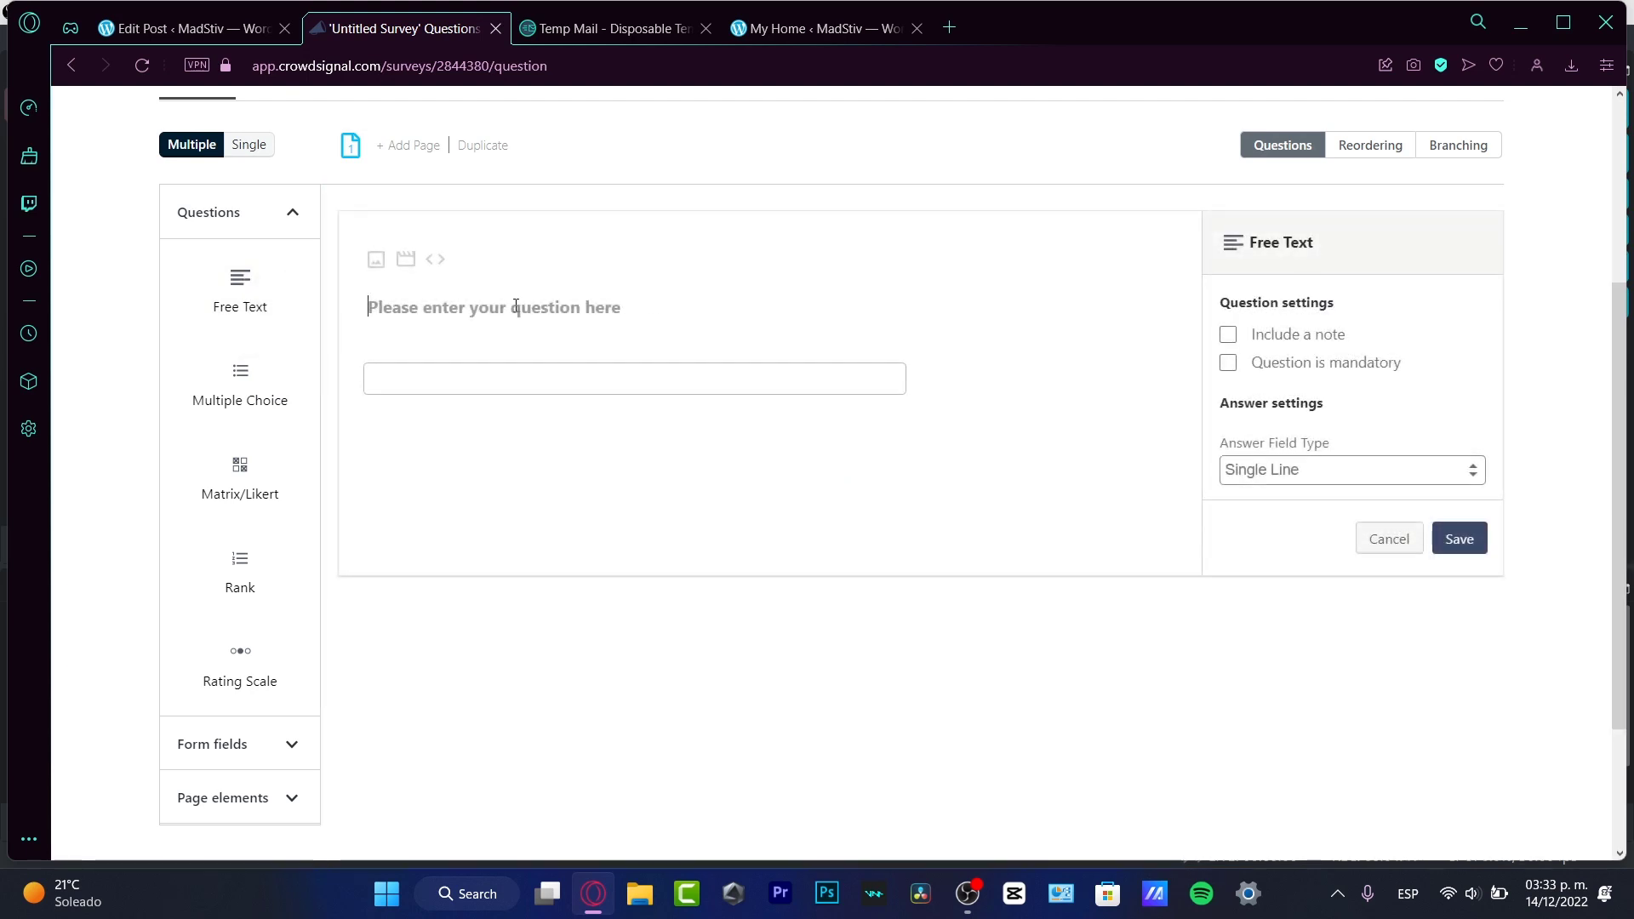
{"action": "type", "text": "What is you"}
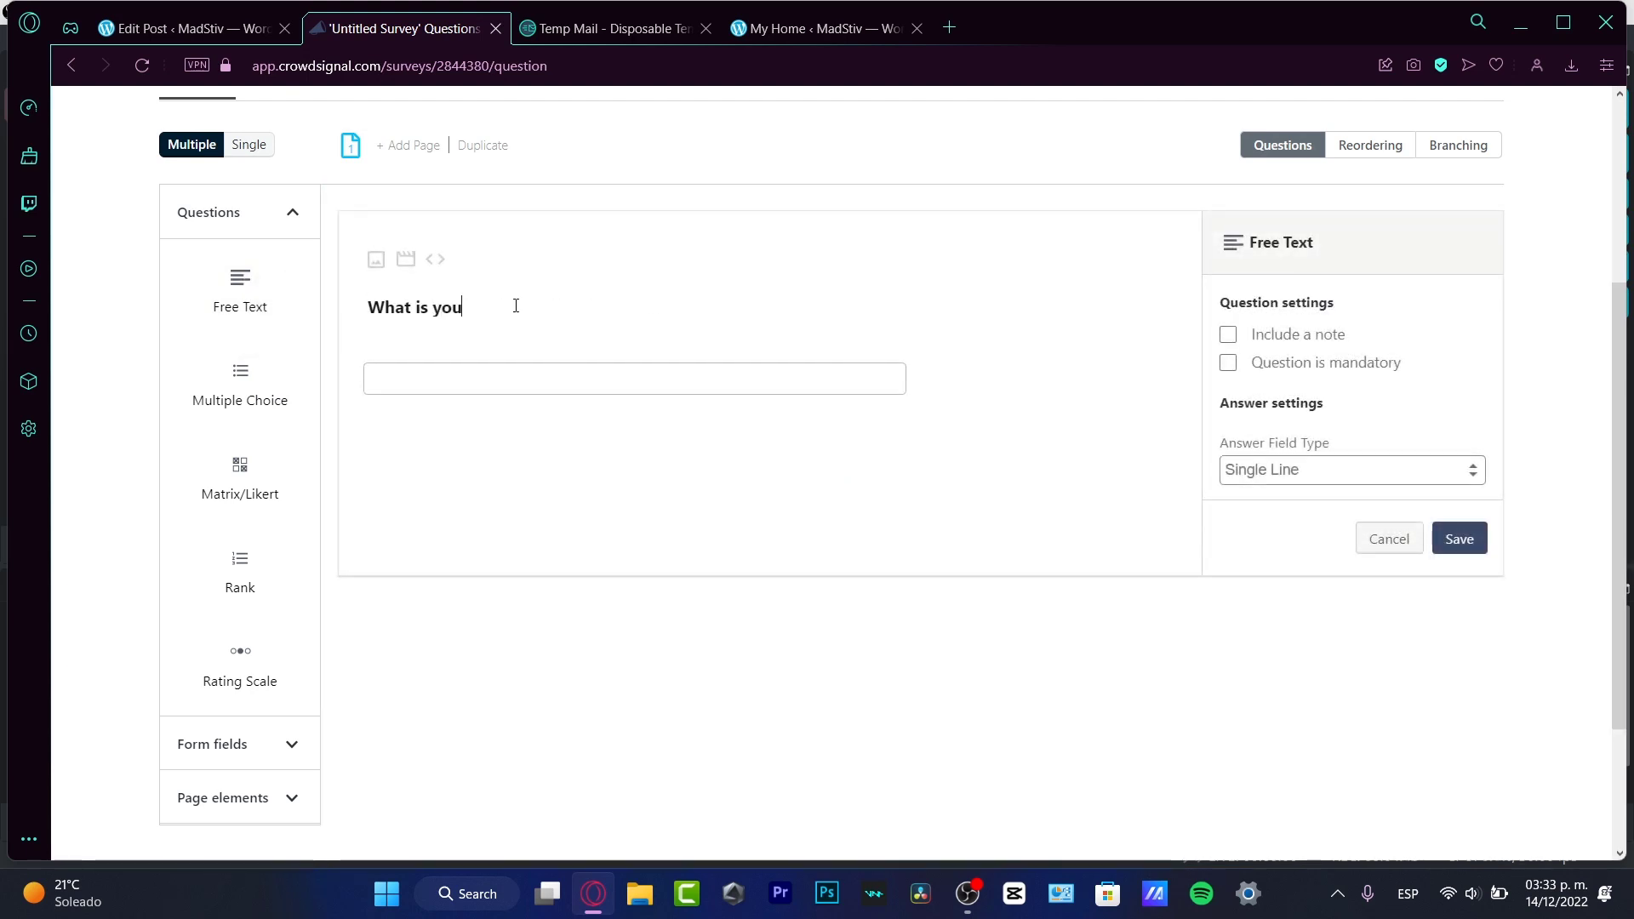
{"action": "type", "text": "r favo"}
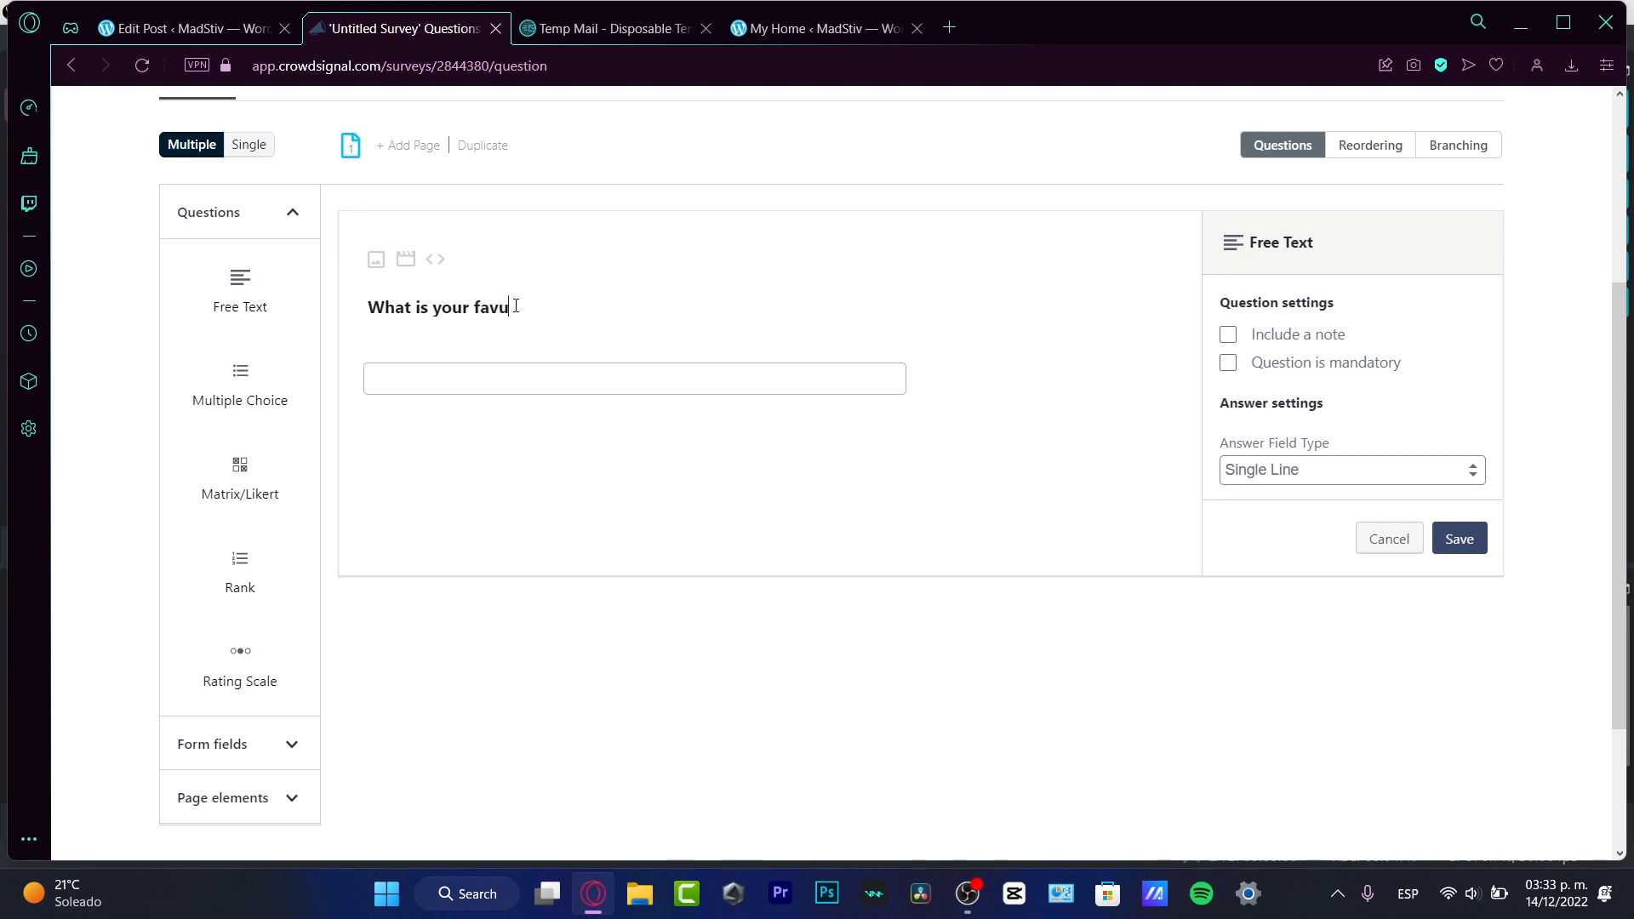
{"action": "type", "text": "urite color"}
{"action": "right_click", "coordinate": [512, 304]}
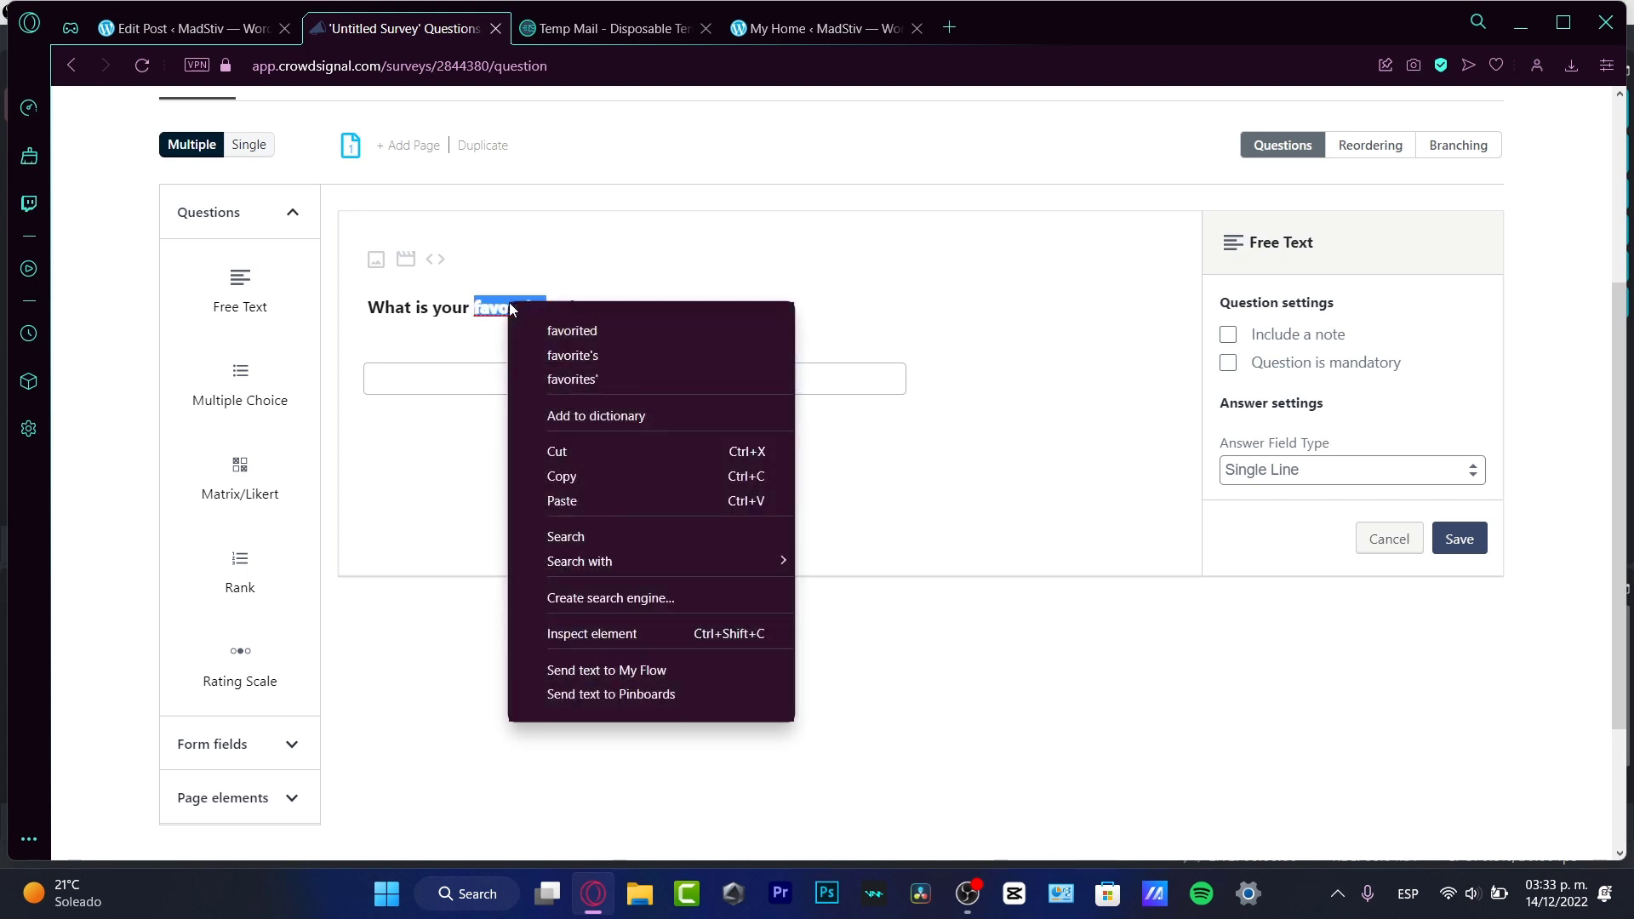
{"action": "left_click", "coordinate": [612, 375]}
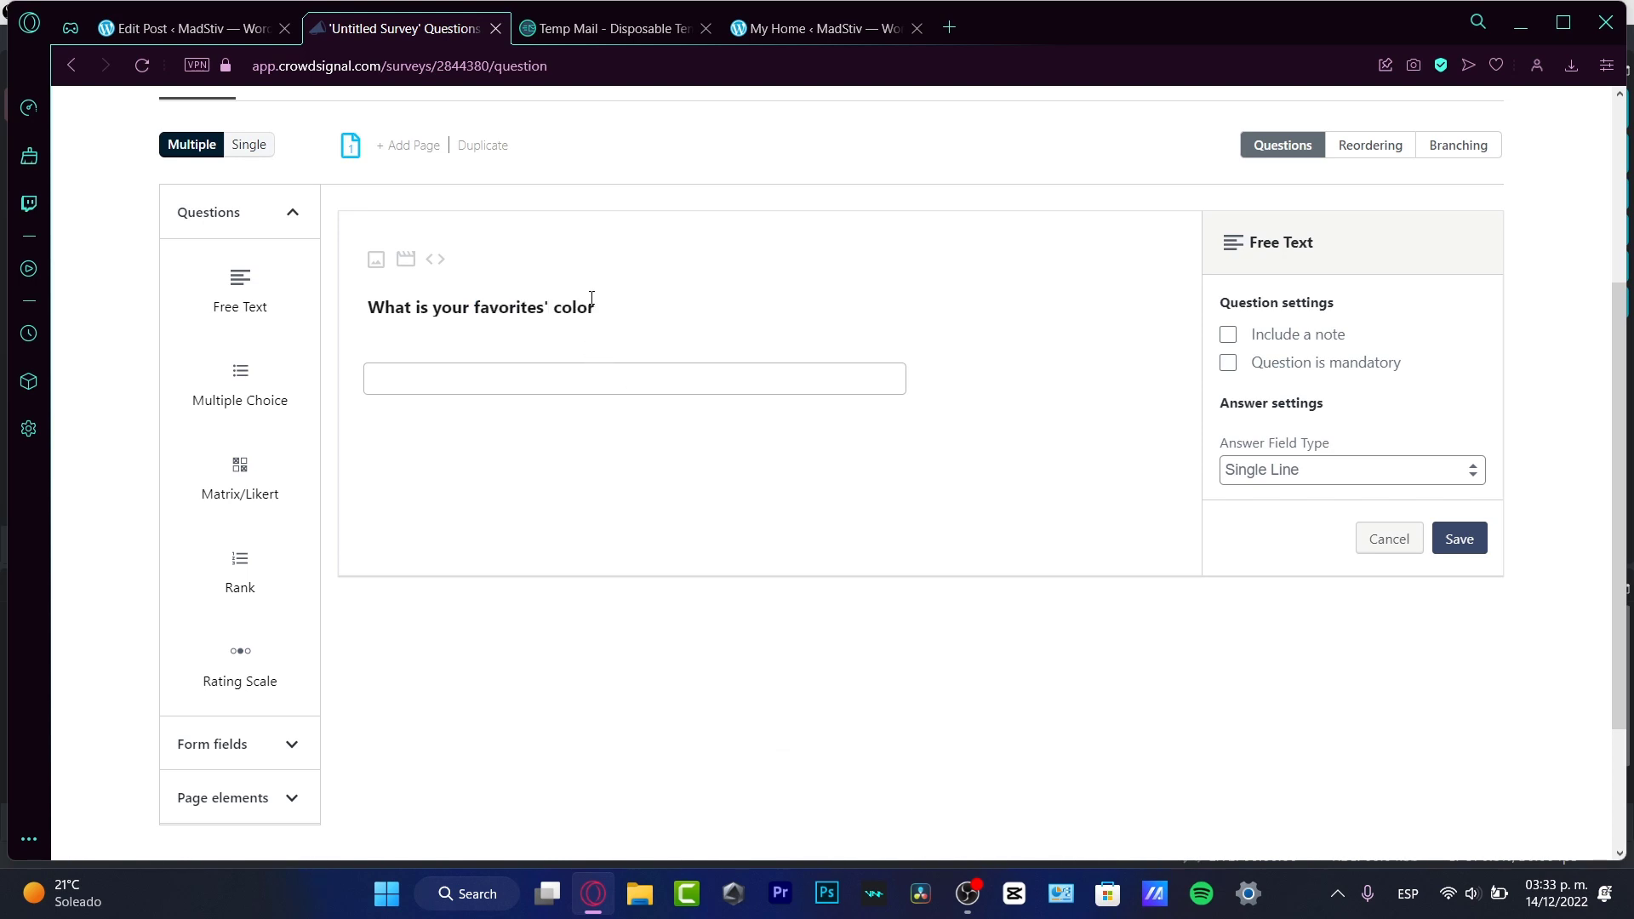
{"action": "key", "text": "BackSpace"}
{"action": "key", "text": "BackSpace"}
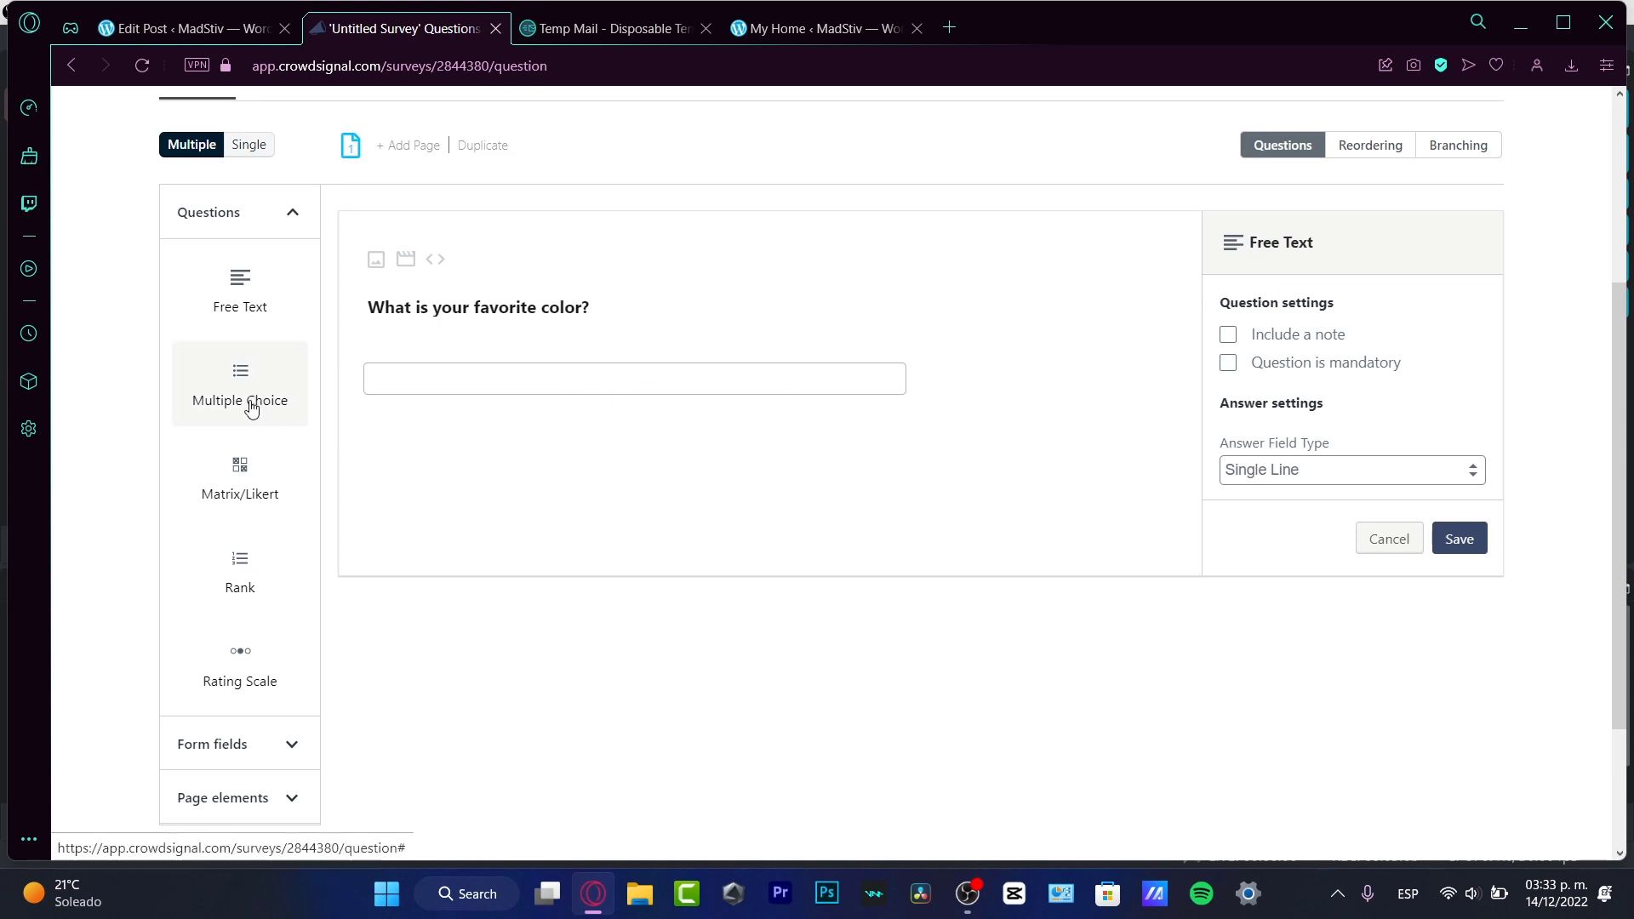
Keep a single-line answer field and mark the color question mandatory
{"action": "left_click", "coordinate": [1338, 479]}
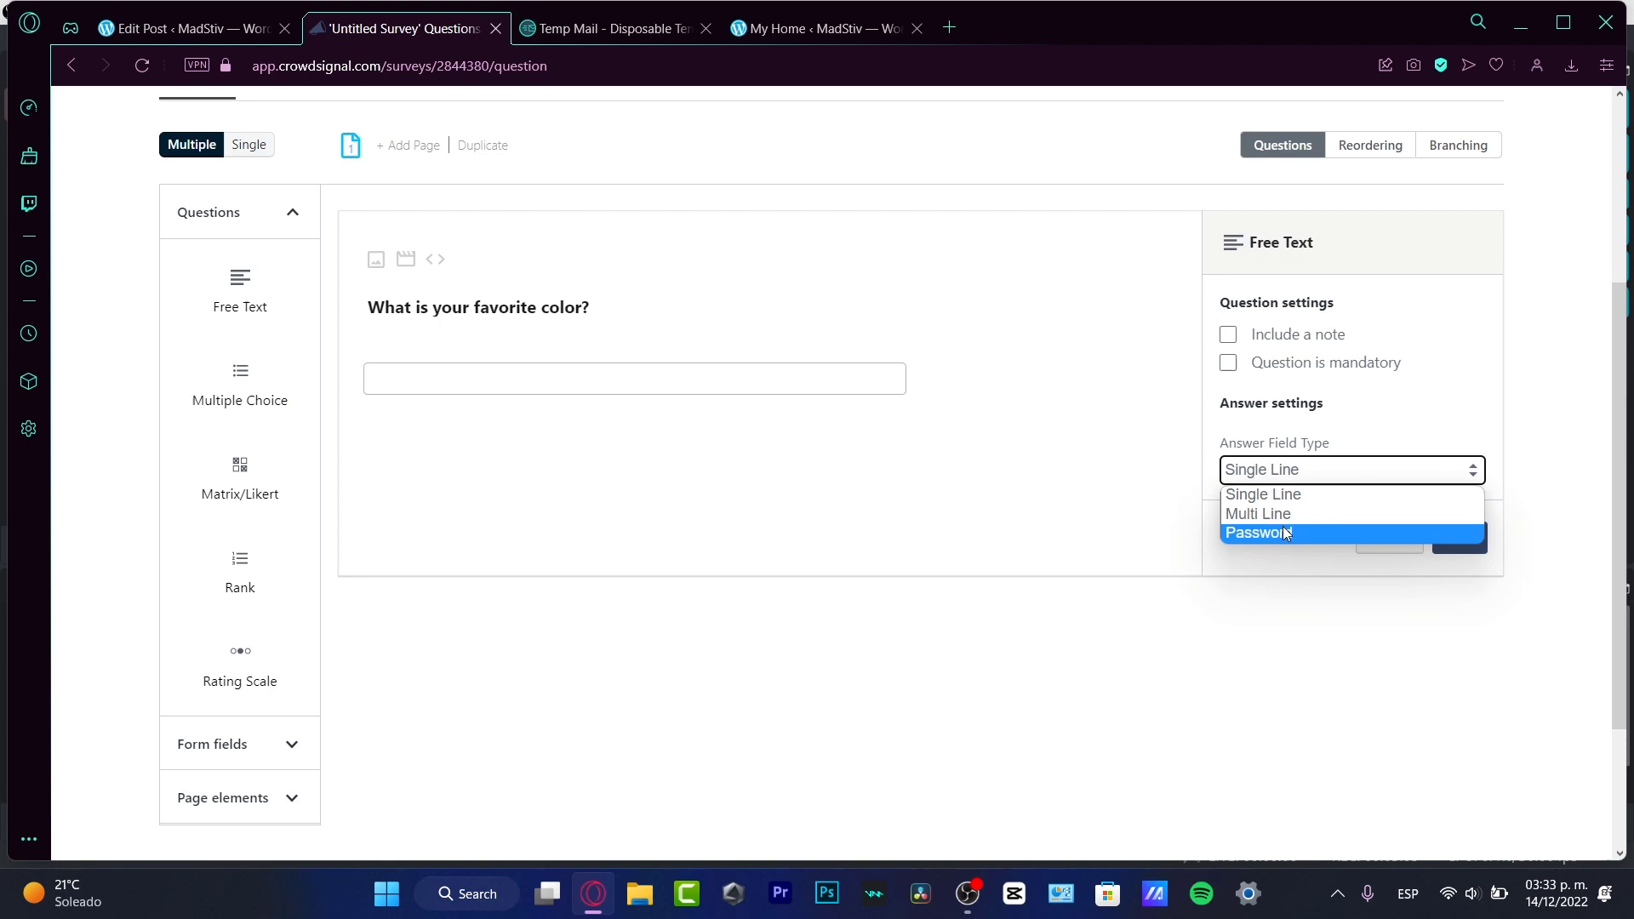
{"action": "left_click", "coordinate": [1396, 424]}
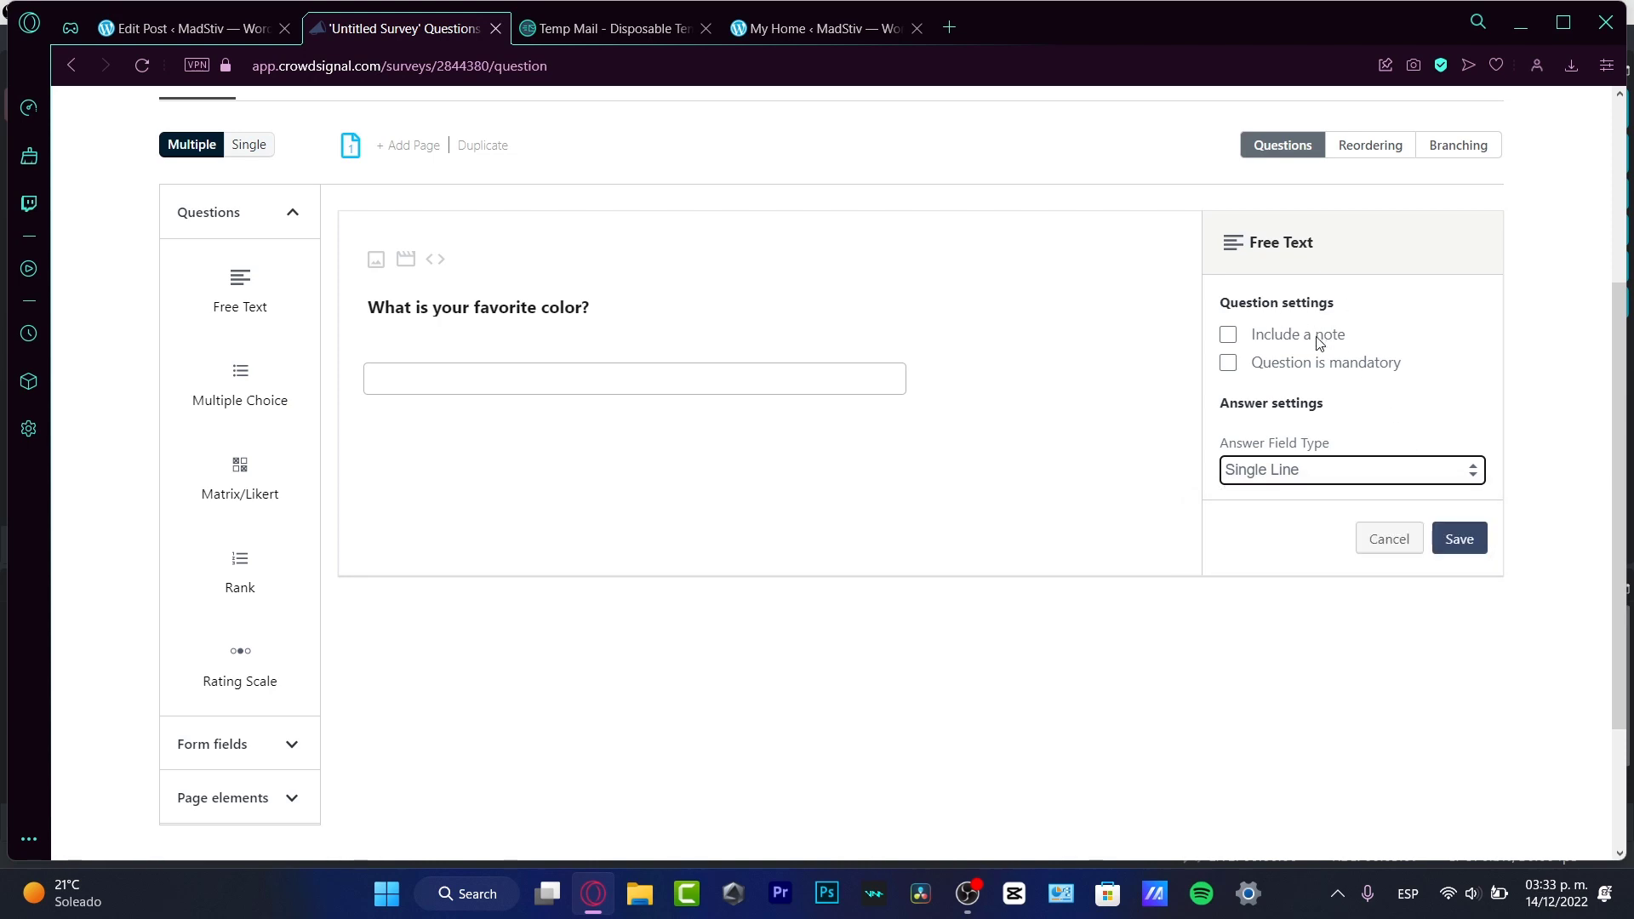
{"action": "left_click", "coordinate": [1293, 335]}
{"action": "left_click", "coordinate": [1324, 339]}
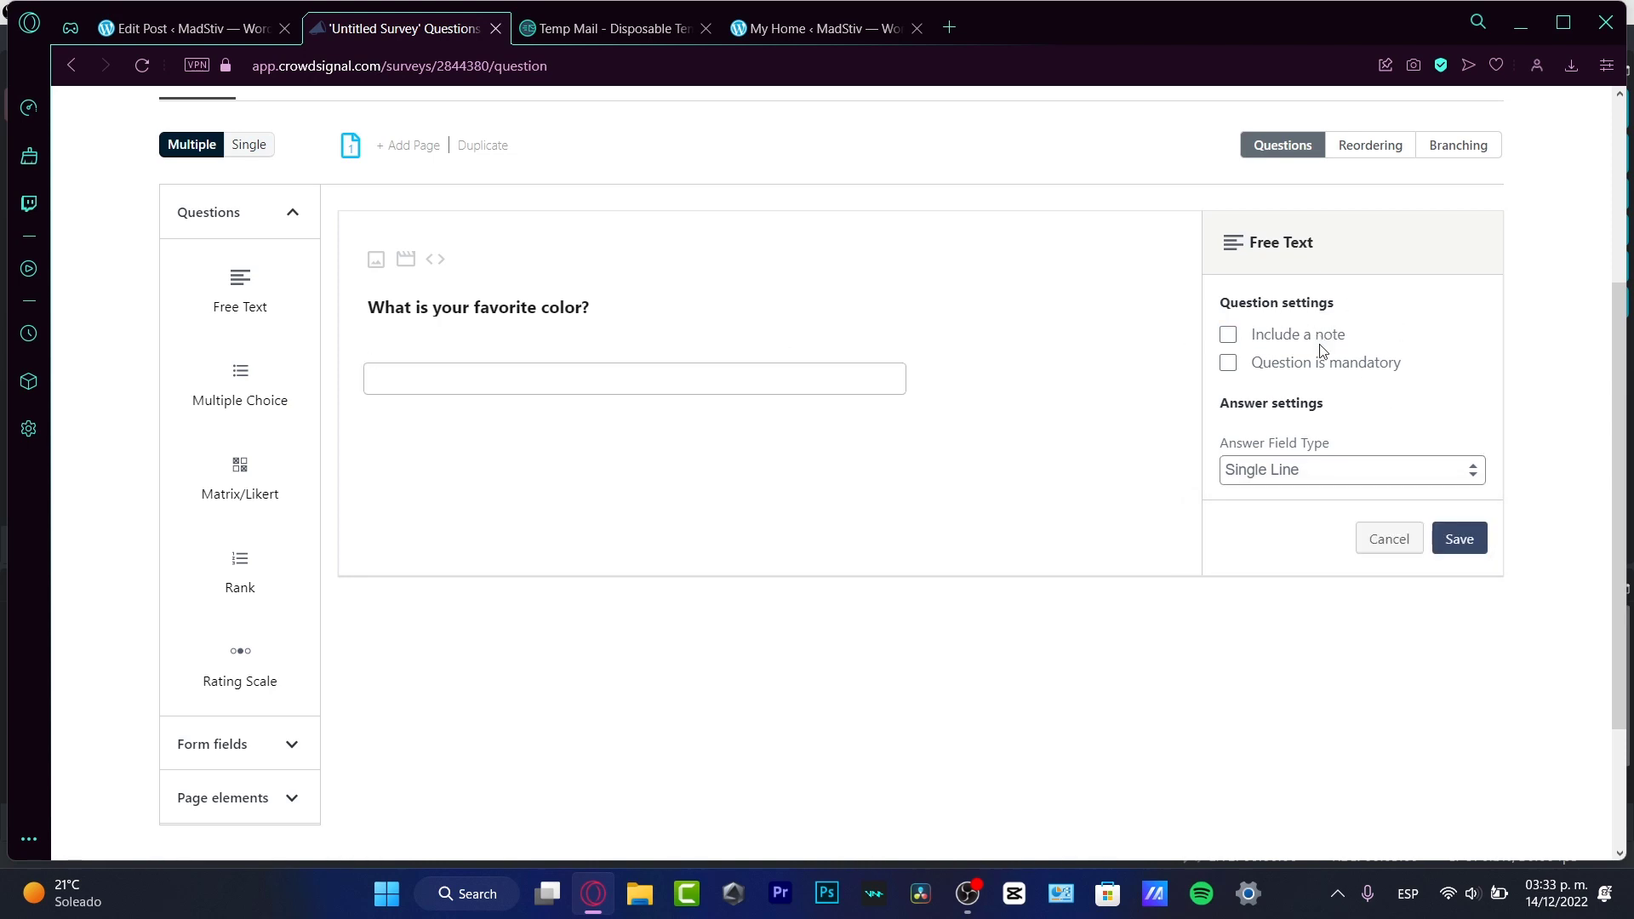
{"action": "left_click", "coordinate": [1325, 364]}
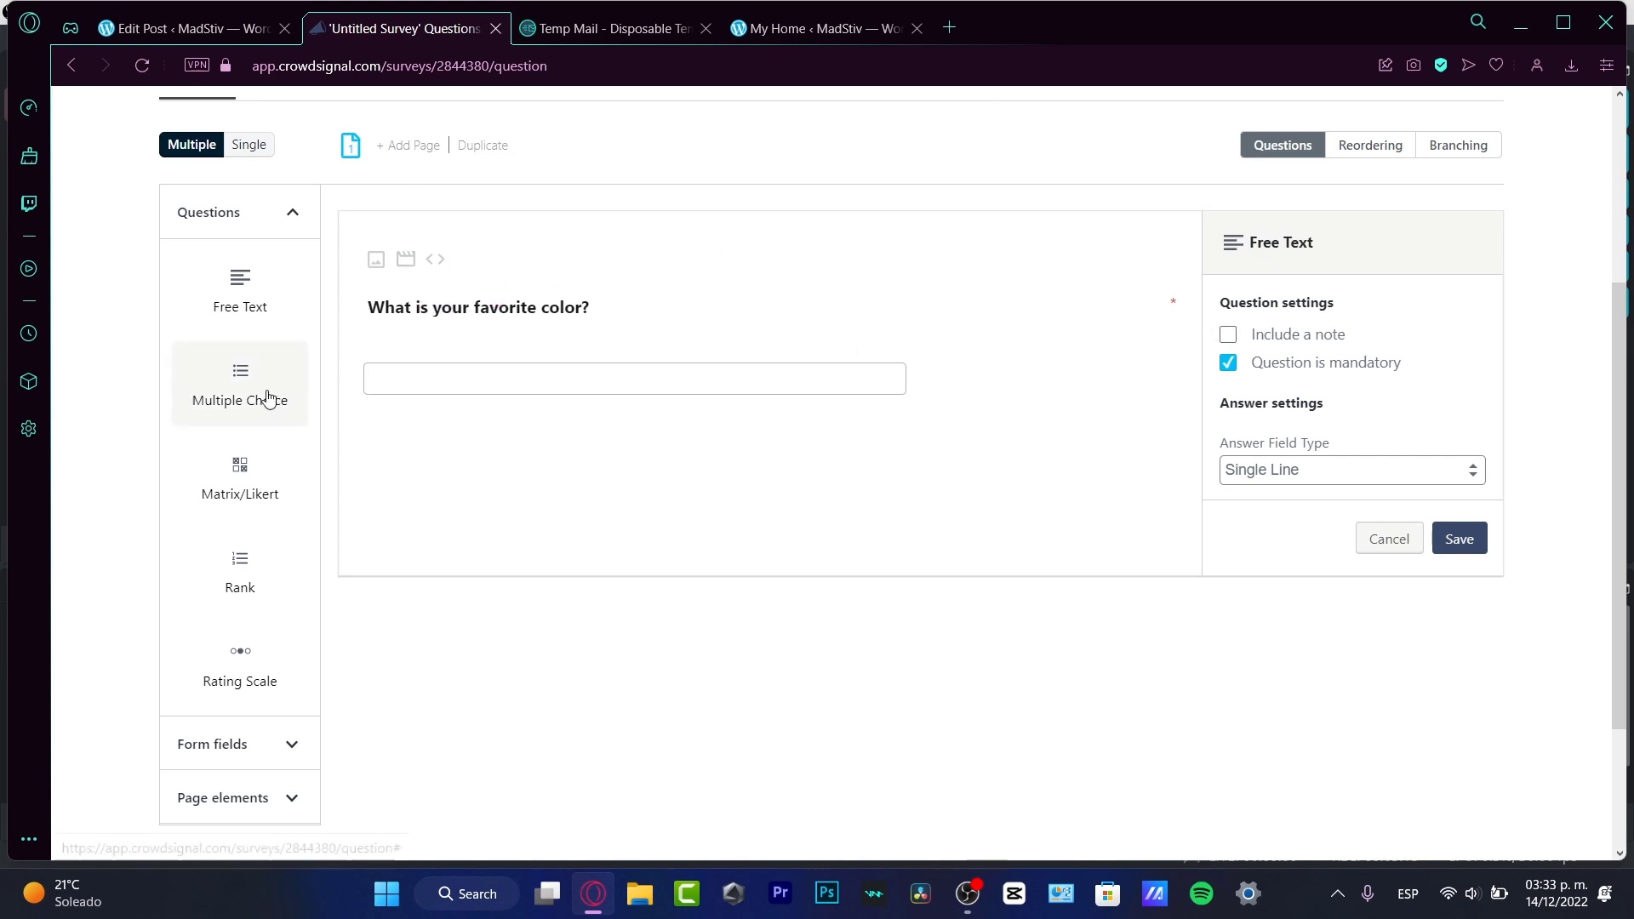
Add a multiple-choice question 'How did you learned about Video Editing?' with first option 'I studied online'
{"action": "left_click_drag", "start_coordinate": [266, 397], "coordinate": [416, 459]}
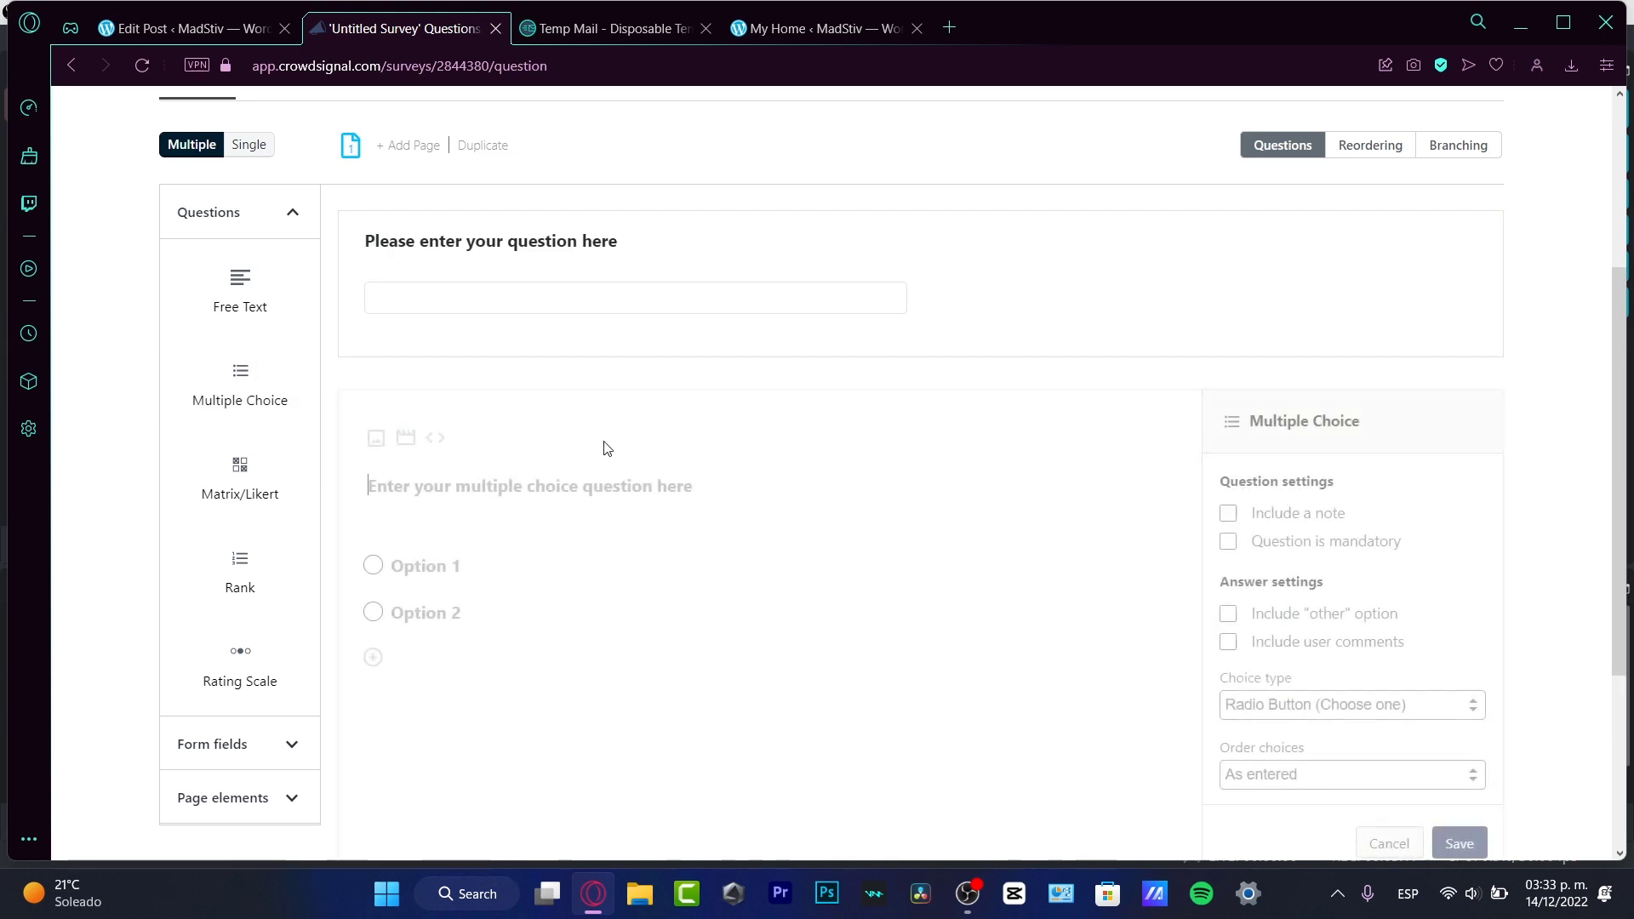
{"action": "type", "text": "How did y"}
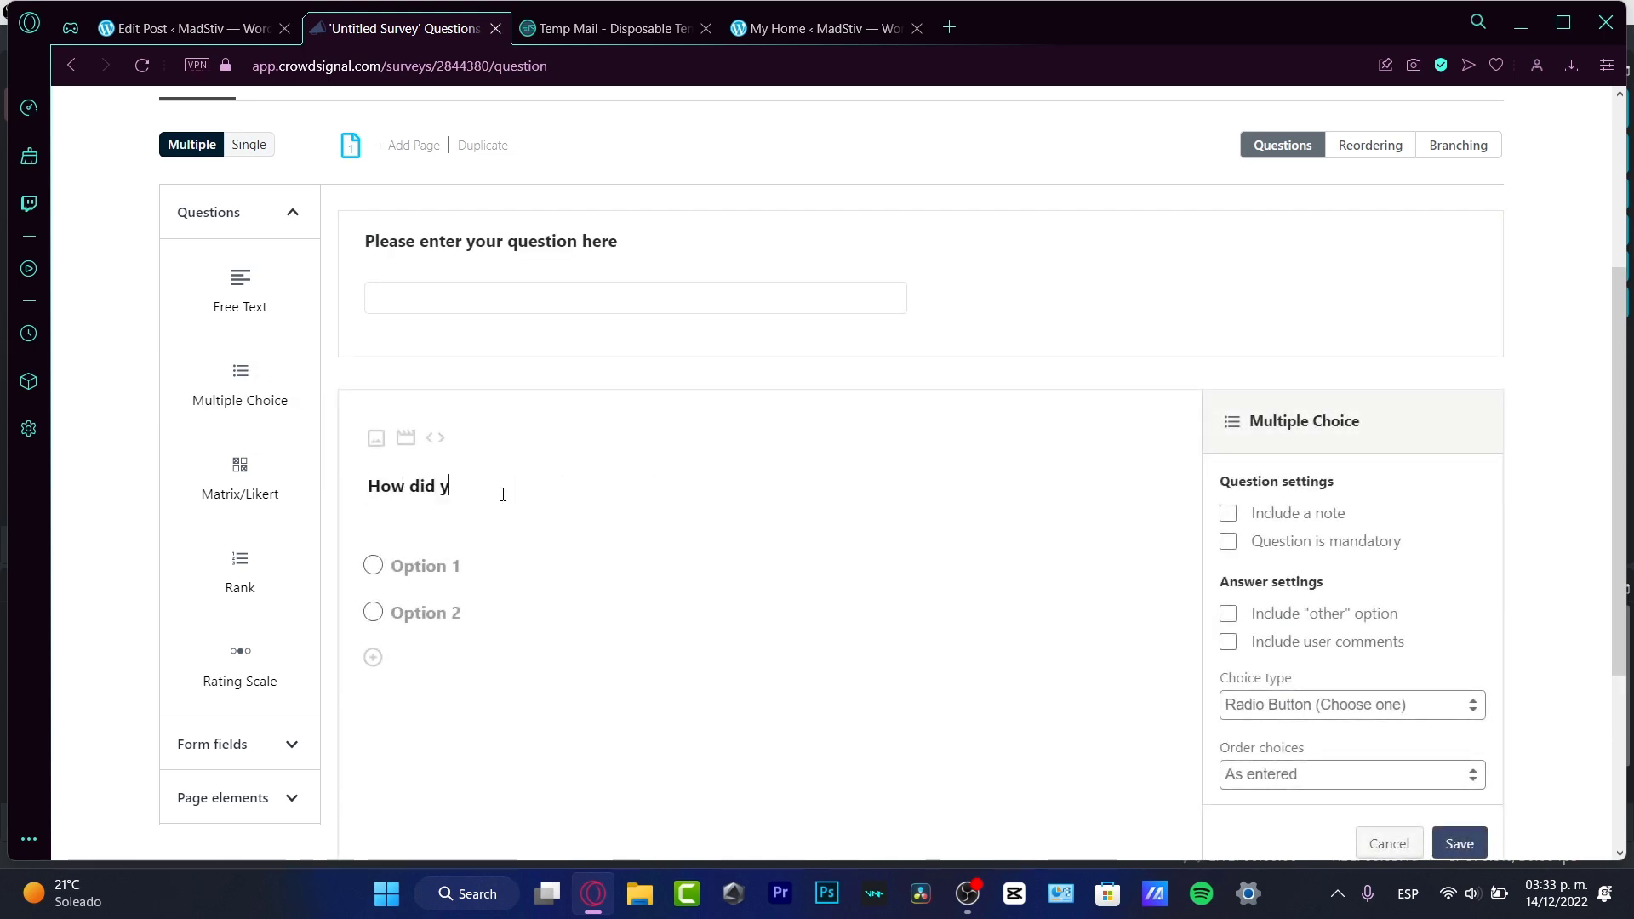
{"action": "type", "text": "ou learned about Vid"}
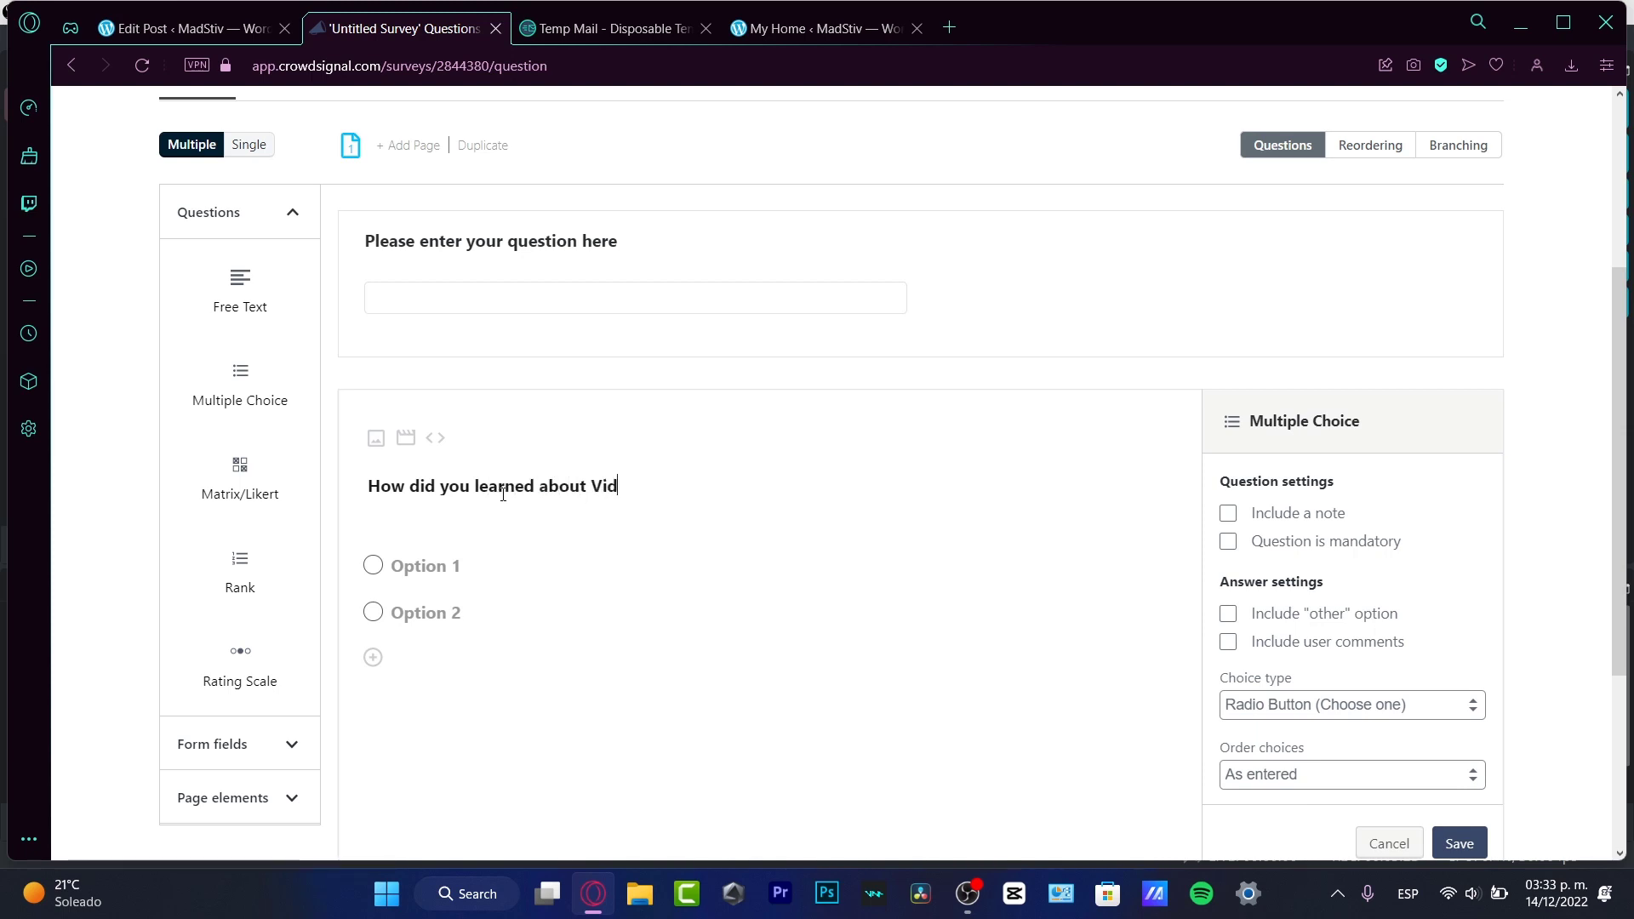
{"action": "type", "text": "eo Editing?"}
{"action": "left_click", "coordinate": [417, 569]}
{"action": "type", "text": "I studied "}
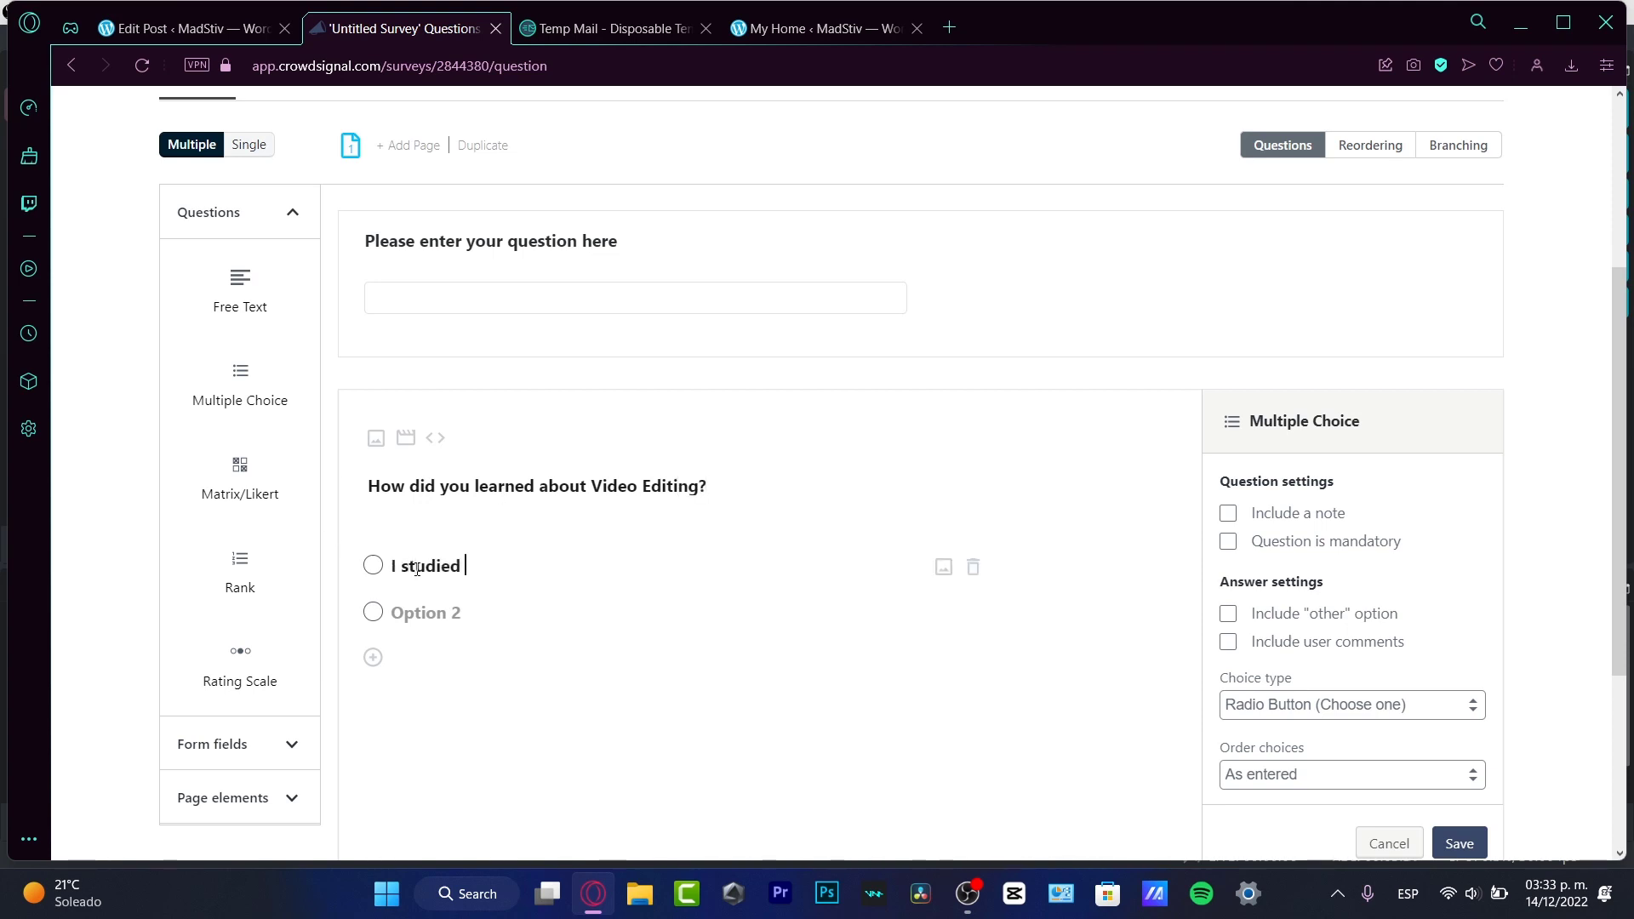
{"action": "type", "text": "online"}
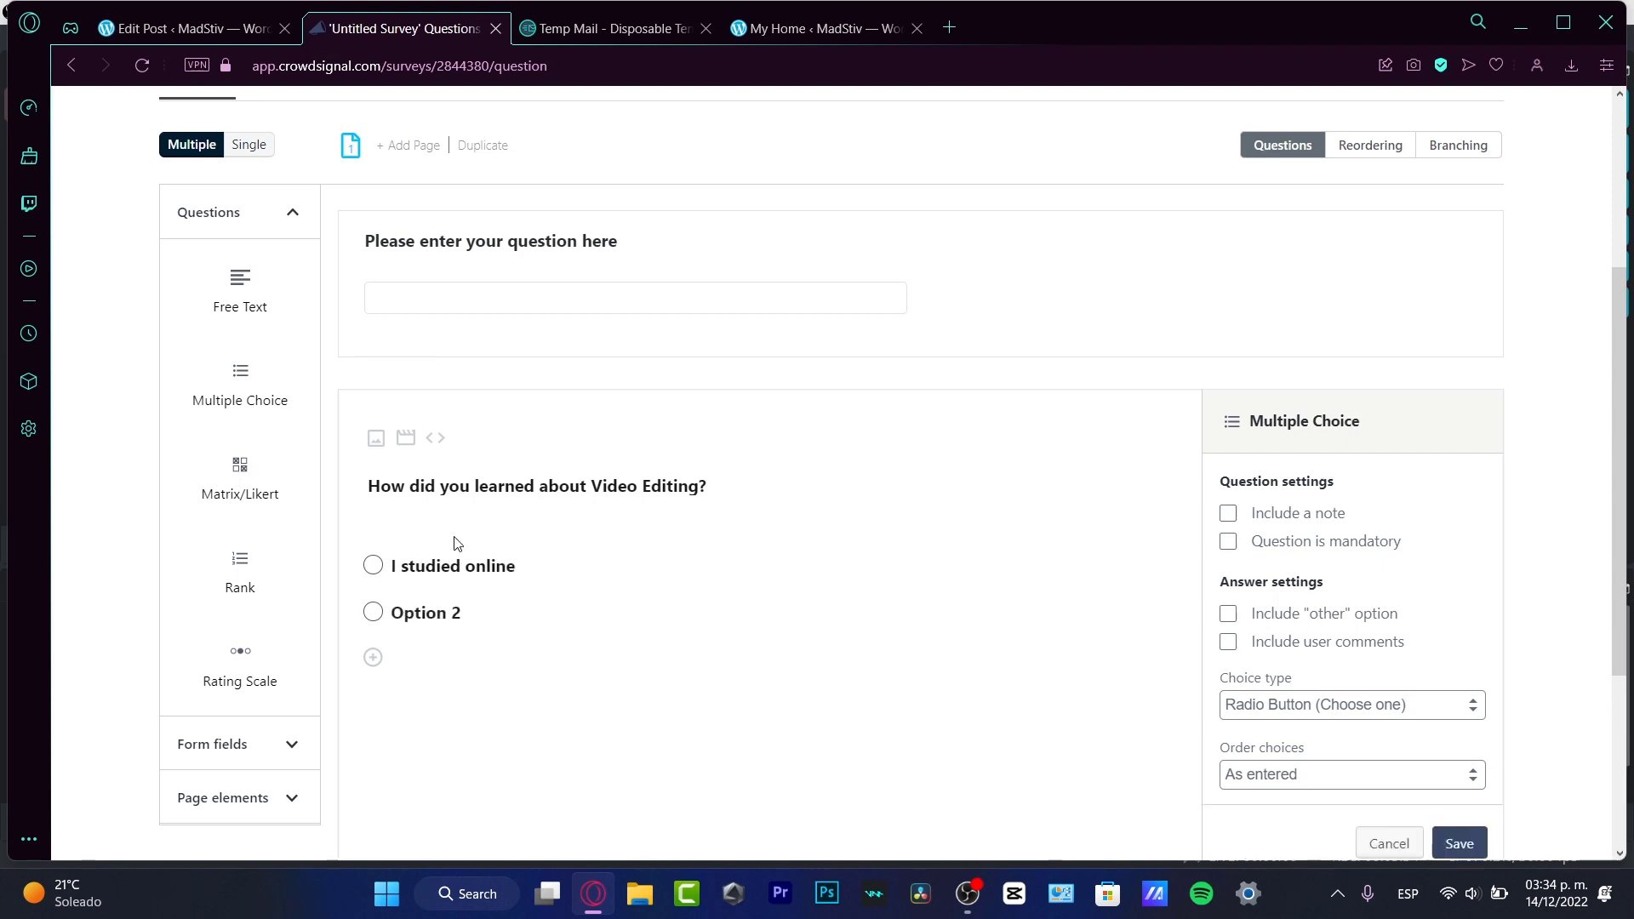
Add options 'I went to college' and 'I do not know how to edit videos', then save
{"action": "double_click", "coordinate": [456, 614]}
{"action": "triple_click", "coordinate": [456, 613]}
{"action": "type", "text": "I went to"}
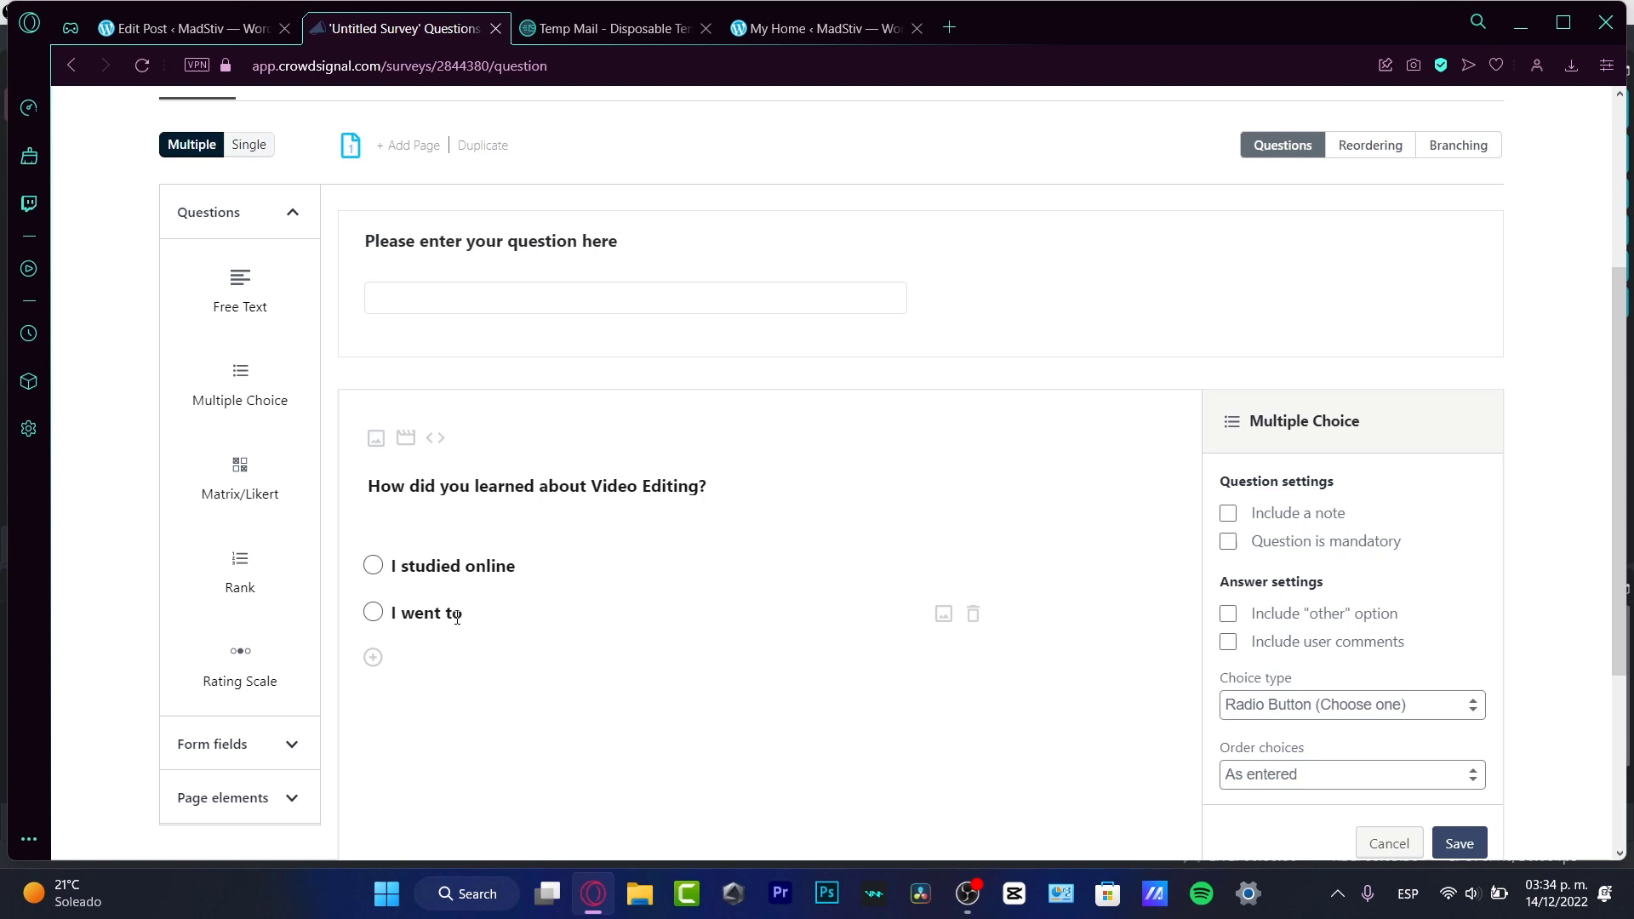
{"action": "type", "text": " college"}
{"action": "key", "text": "Return"}
{"action": "type", "text": "I d"}
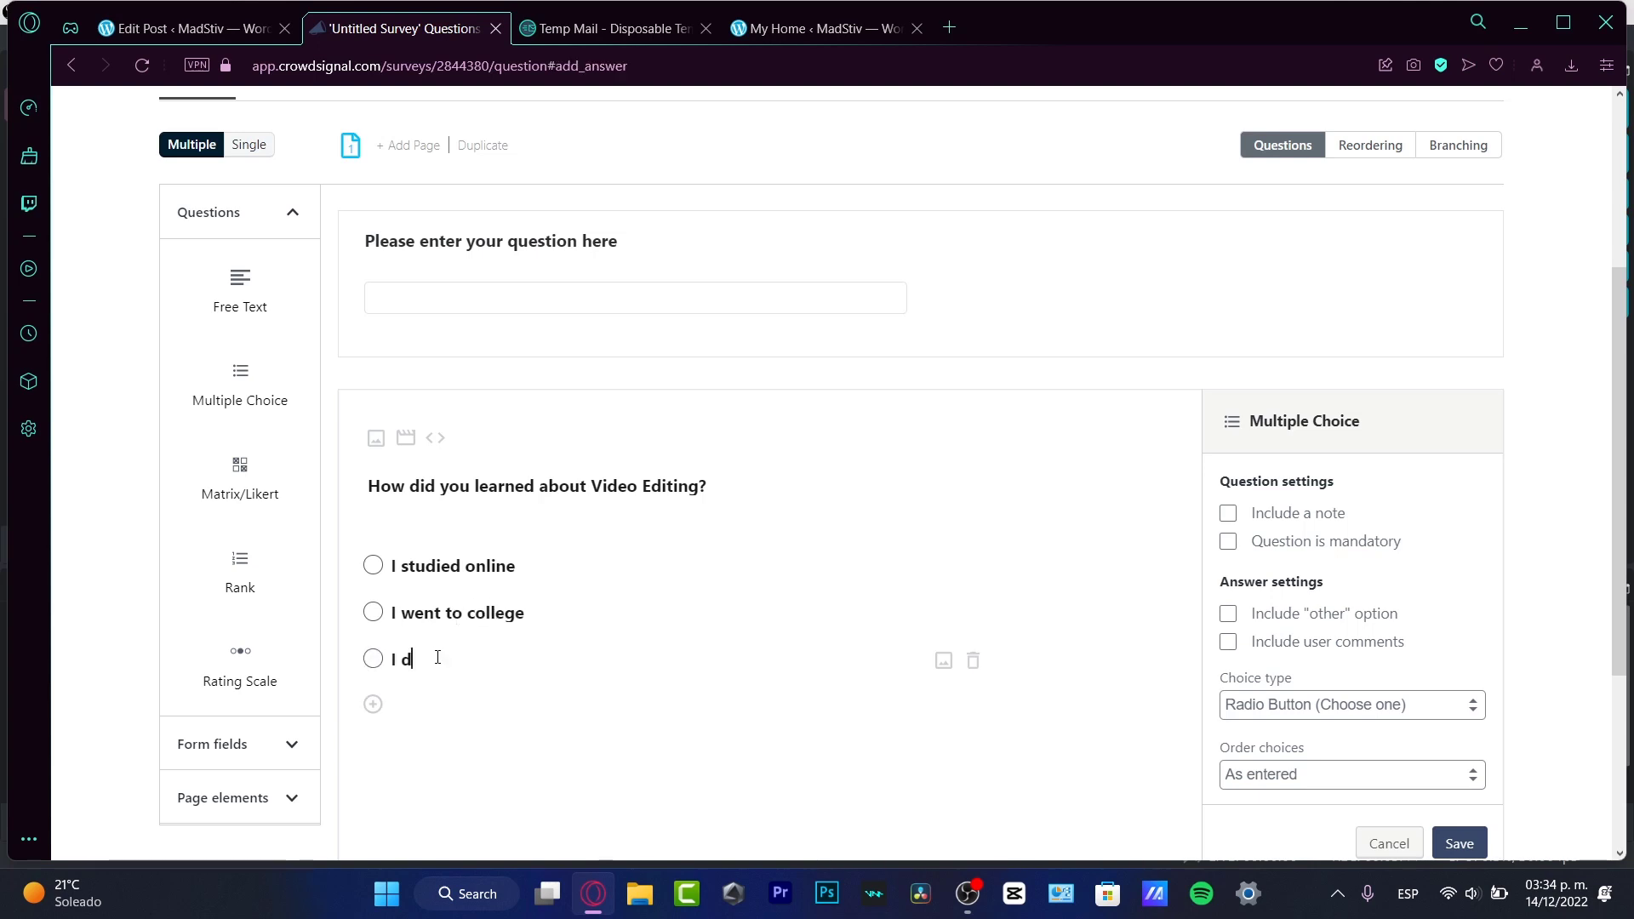
{"action": "type", "text": "o not know what"}
{"action": "key", "text": "BackSpace"}
{"action": "key", "text": "BackSpace"}
{"action": "key", "text": "BackSpace"}
{"action": "key", "text": "BackSpace"}
{"action": "type", "text": "how to edit "}
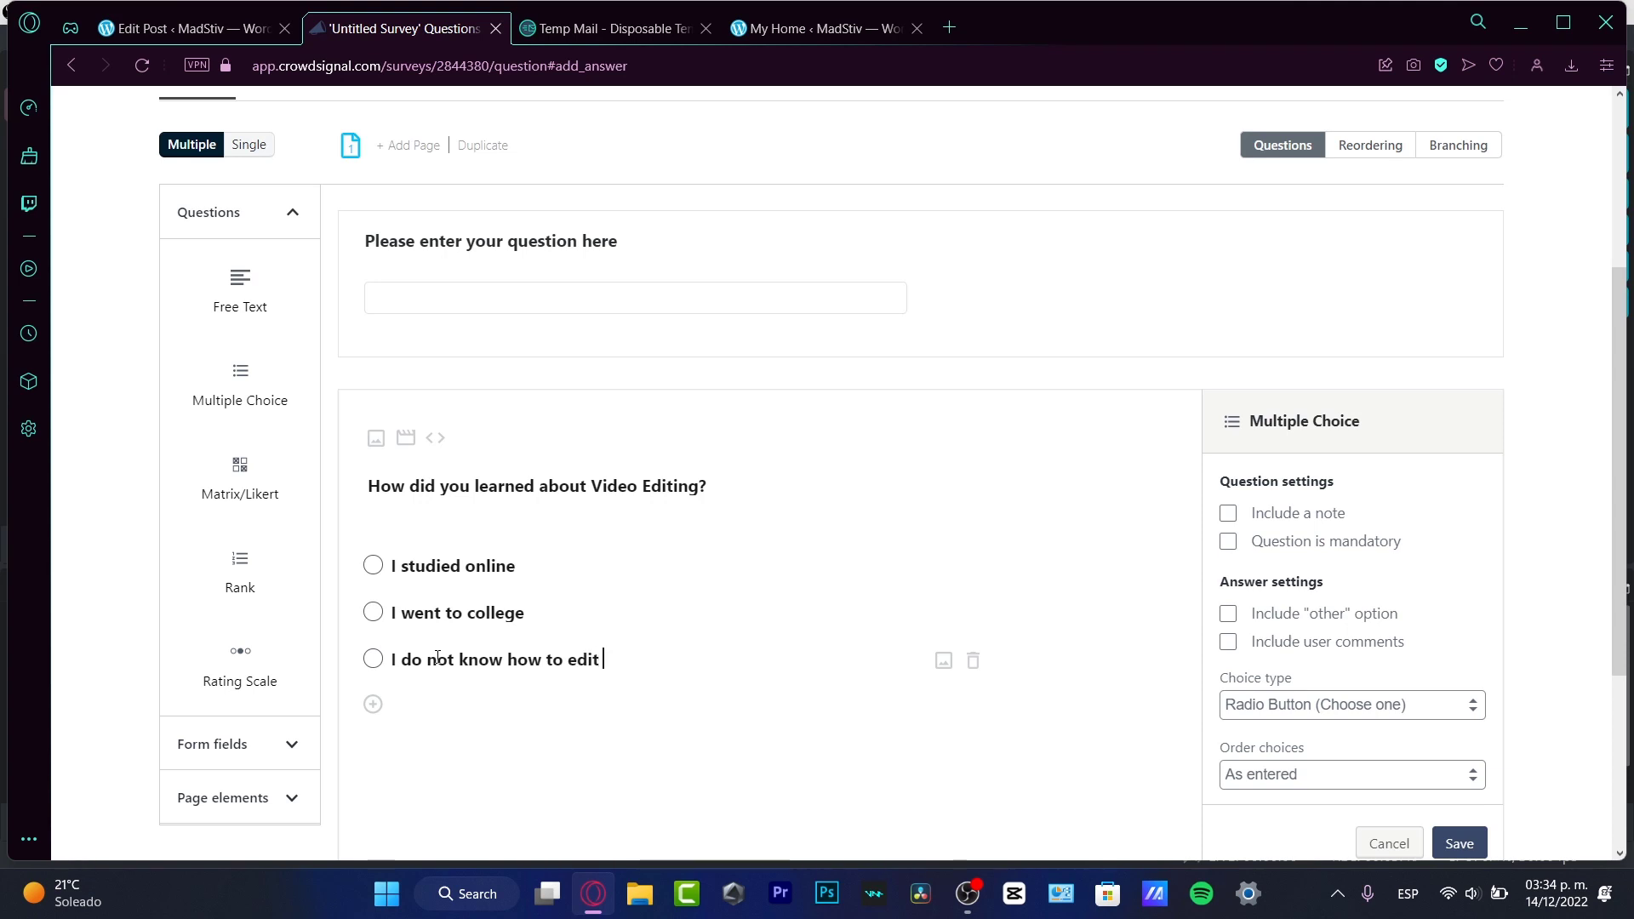
{"action": "type", "text": "videos"}
{"action": "scroll", "coordinate": [1351, 472], "scroll_direction": "down", "scroll_amount": 4}
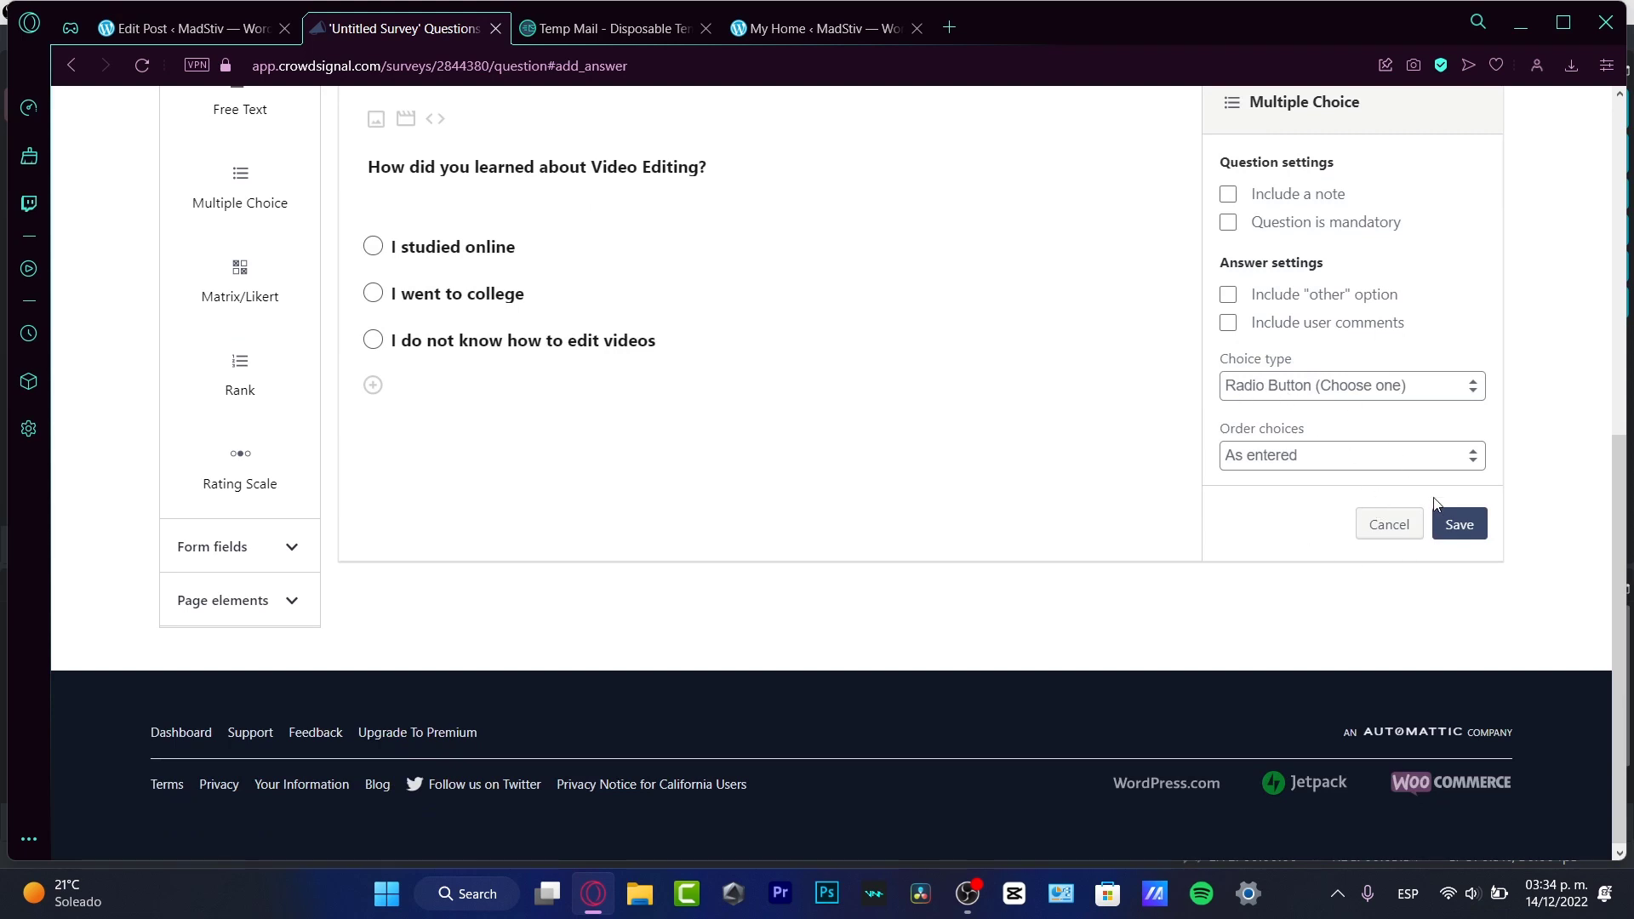
{"action": "left_click", "coordinate": [1459, 524]}
{"action": "scroll", "coordinate": [892, 344], "scroll_direction": "up", "scroll_amount": 4}
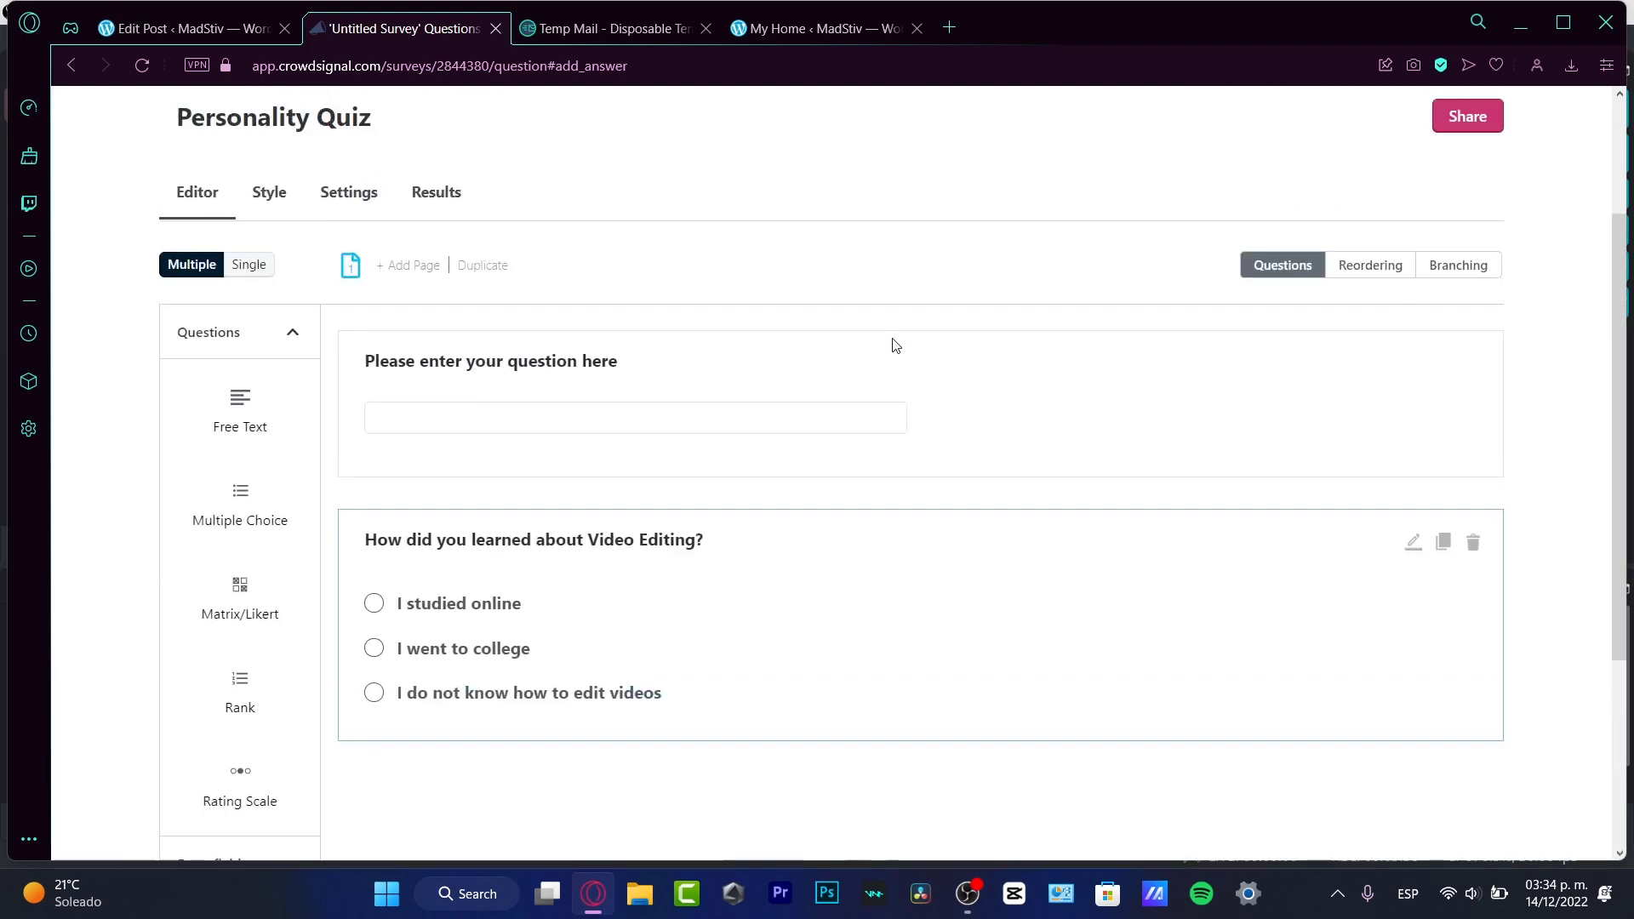
Add a matrix question and number its columns 2 through 6
{"action": "scroll", "coordinate": [463, 502], "scroll_direction": "down", "scroll_amount": 4}
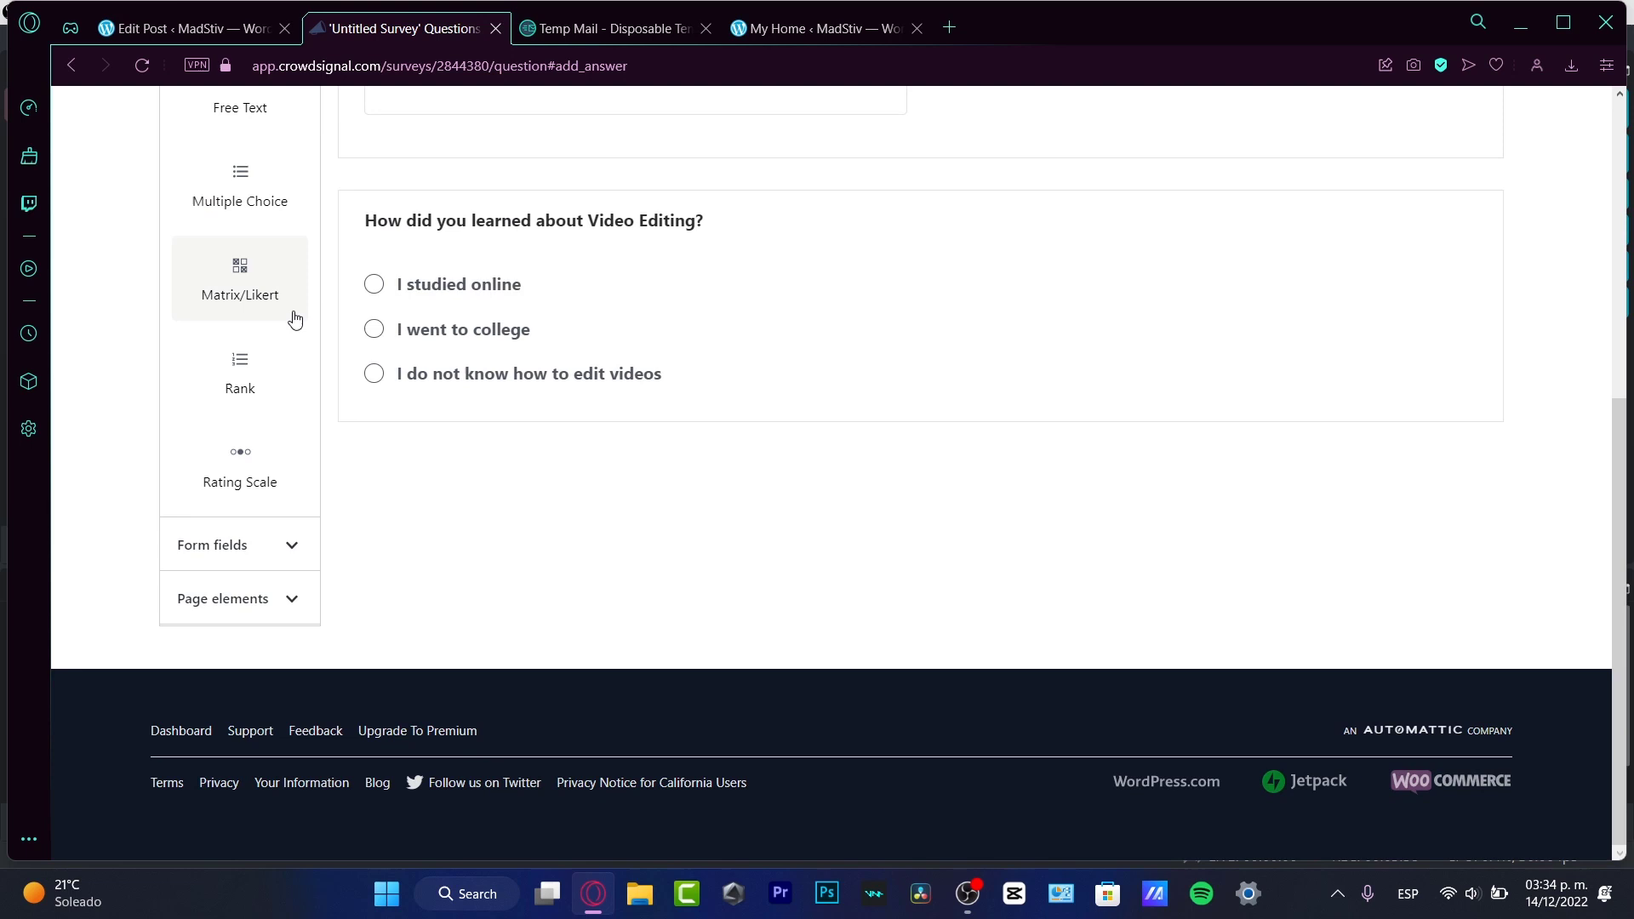
{"action": "left_click_drag", "start_coordinate": [240, 280], "coordinate": [299, 321]}
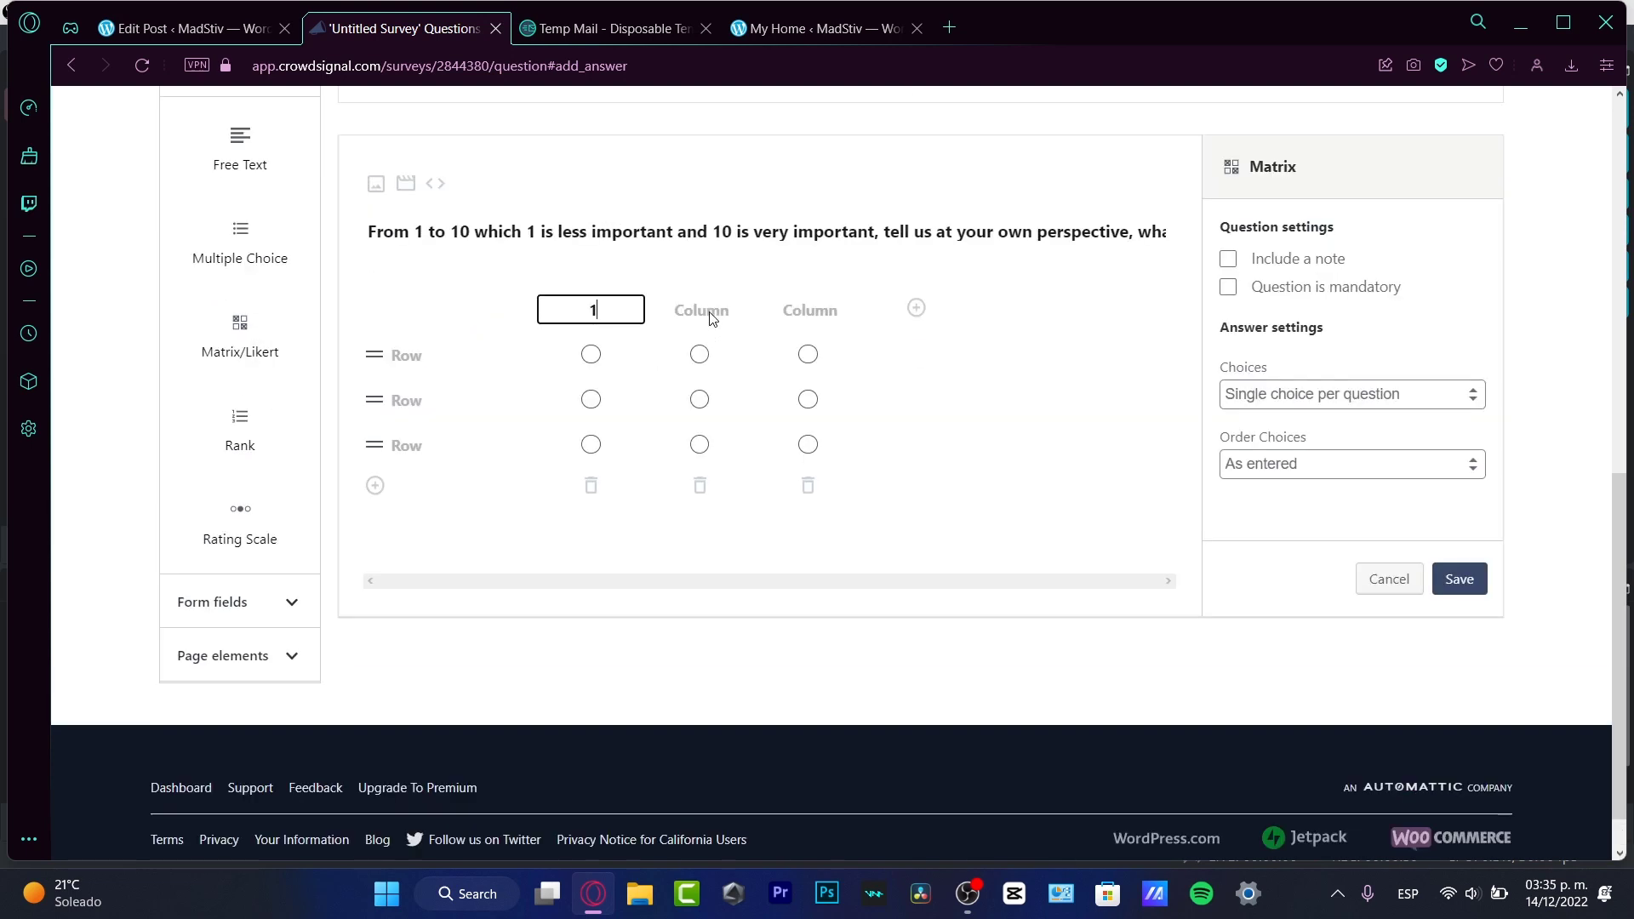
{"action": "left_click", "coordinate": [700, 310]}
{"action": "type", "text": "2"}
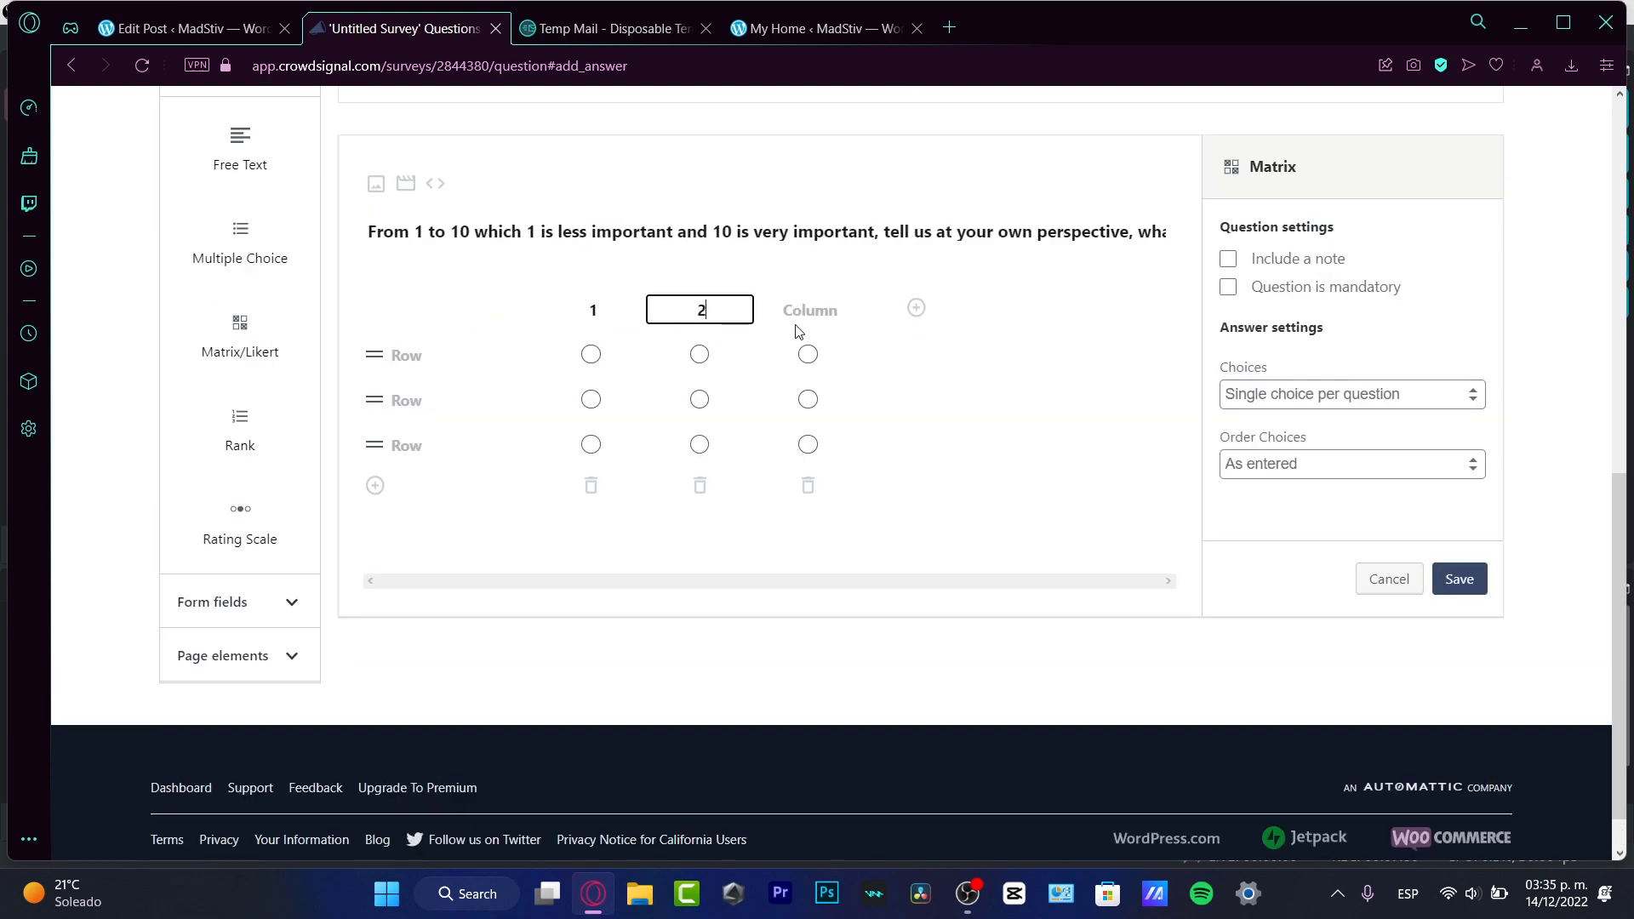
{"action": "left_click", "coordinate": [808, 312]}
{"action": "type", "text": "3"}
{"action": "left_click", "coordinate": [916, 307]}
{"action": "type", "text": "3"}
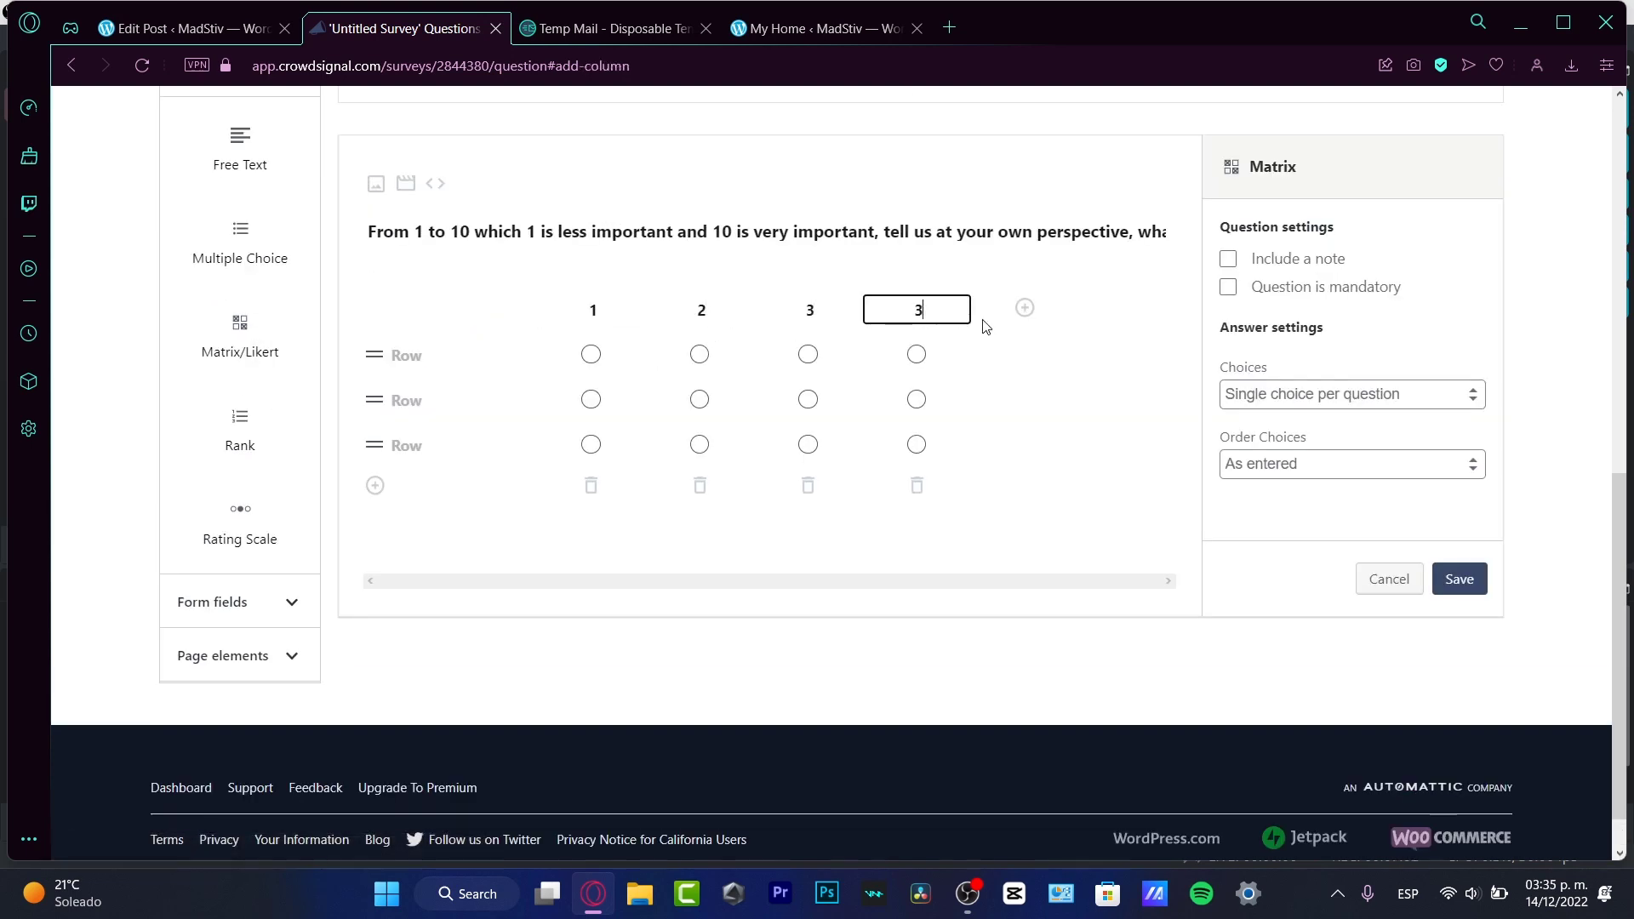
{"action": "key", "text": "BackSpace"}
{"action": "type", "text": "4"}
{"action": "left_click", "coordinate": [1024, 307]}
{"action": "type", "text": "5"}
{"action": "left_click", "coordinate": [1132, 308]}
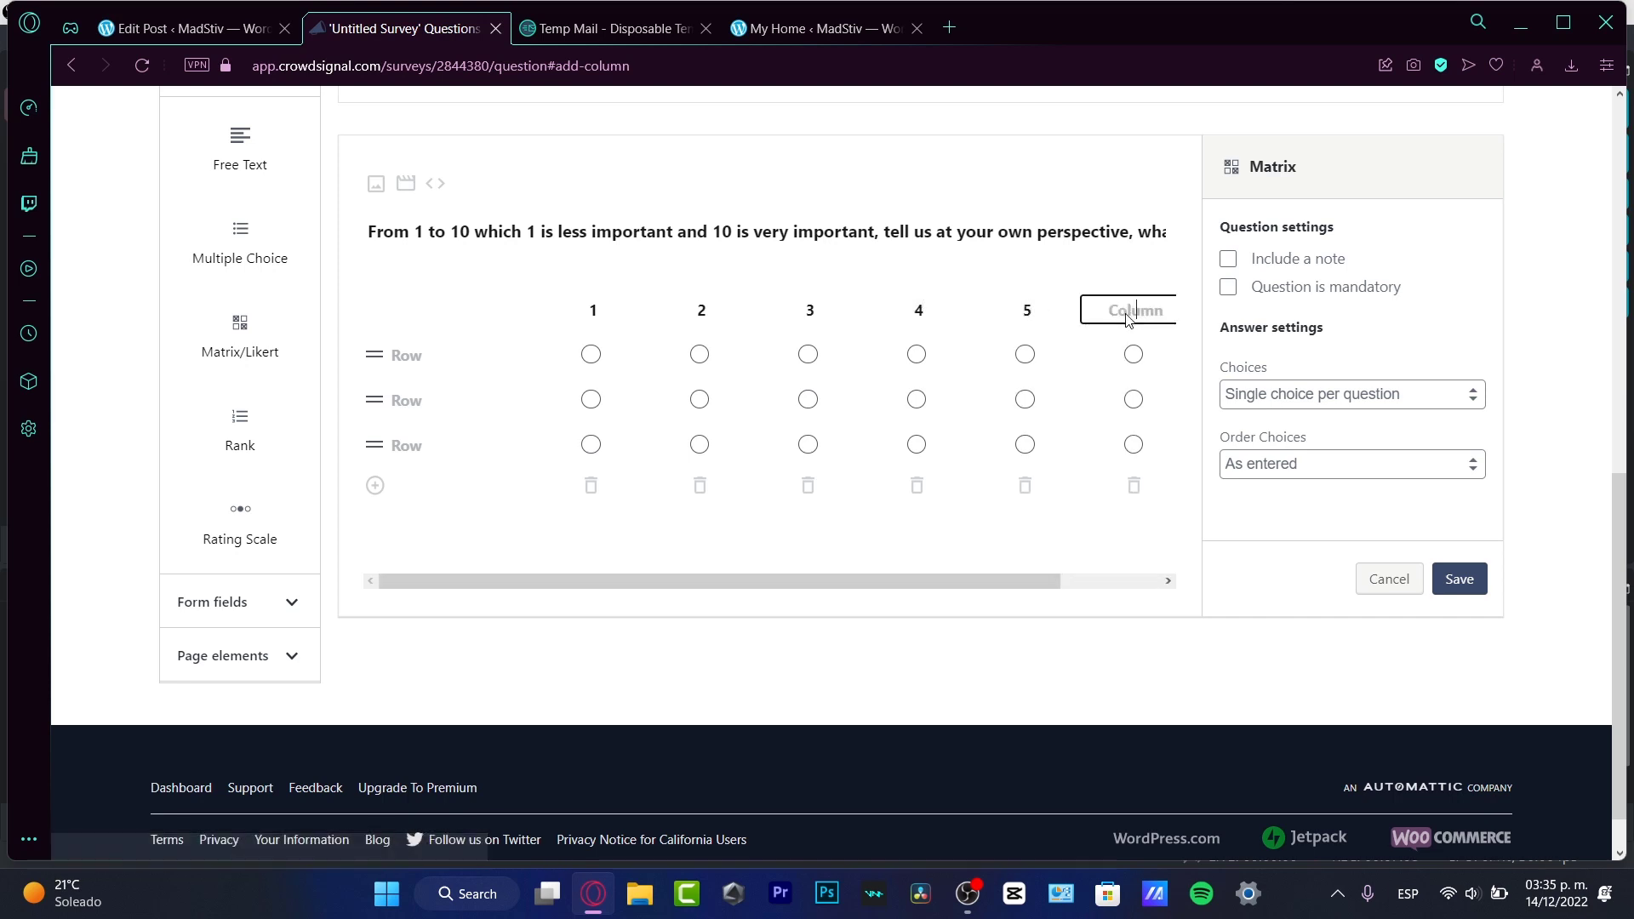
{"action": "type", "text": "6"}
Extend the matrix columns with 7, 8, 9 and 10
{"action": "scroll", "coordinate": [1066, 590], "scroll_direction": "right", "scroll_amount": 3}
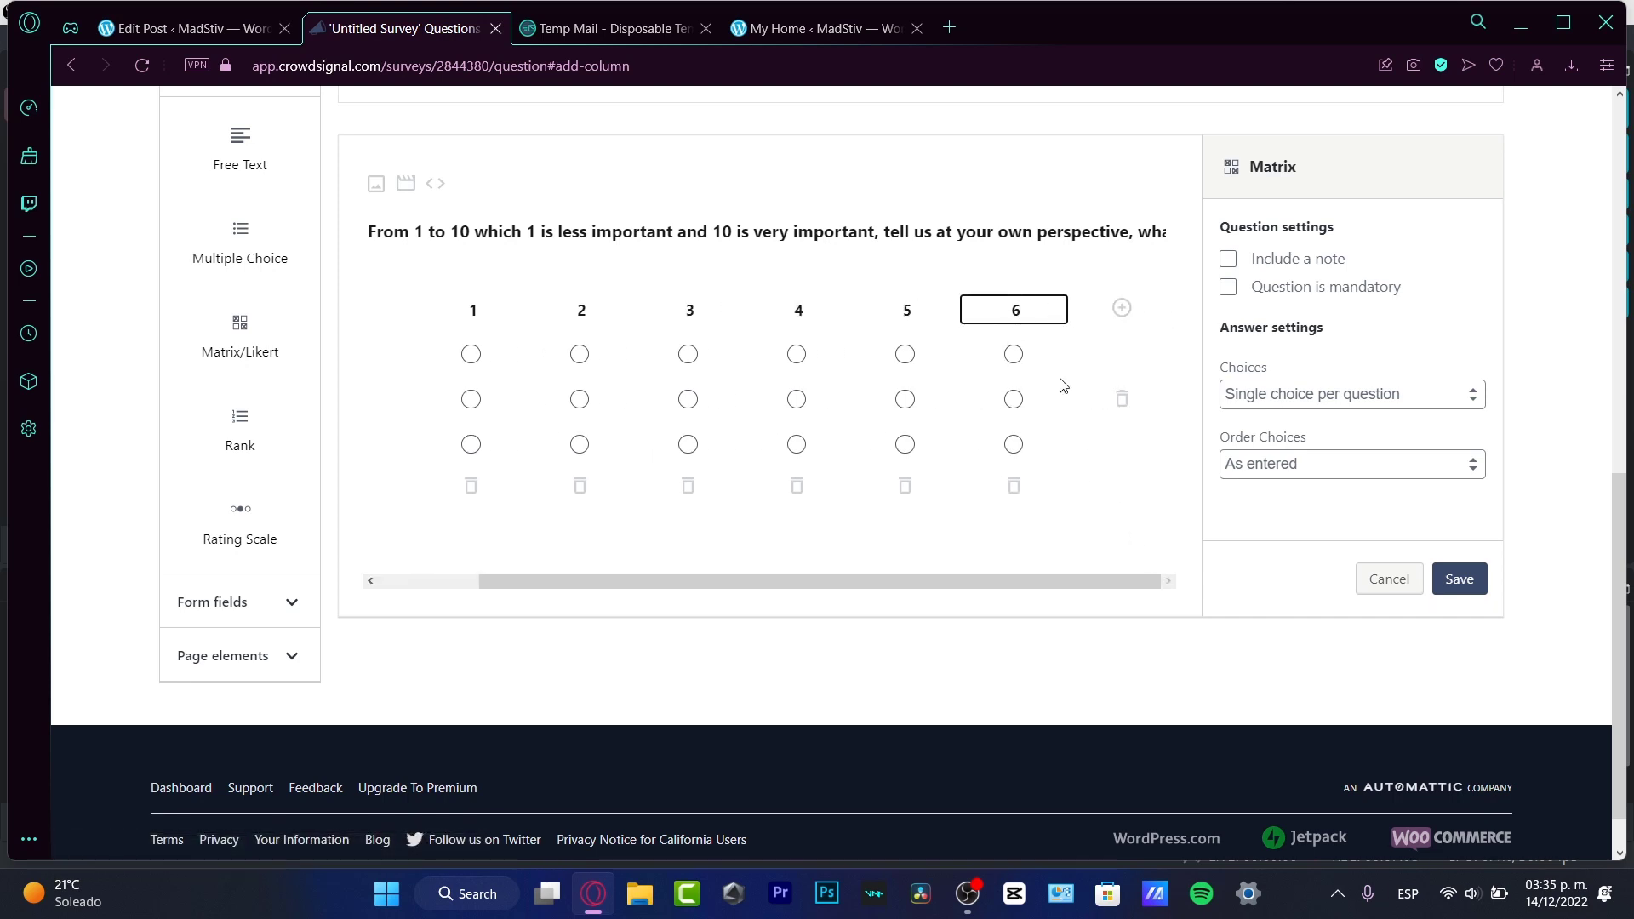
{"action": "left_click", "coordinate": [1111, 308]}
{"action": "type", "text": "7"}
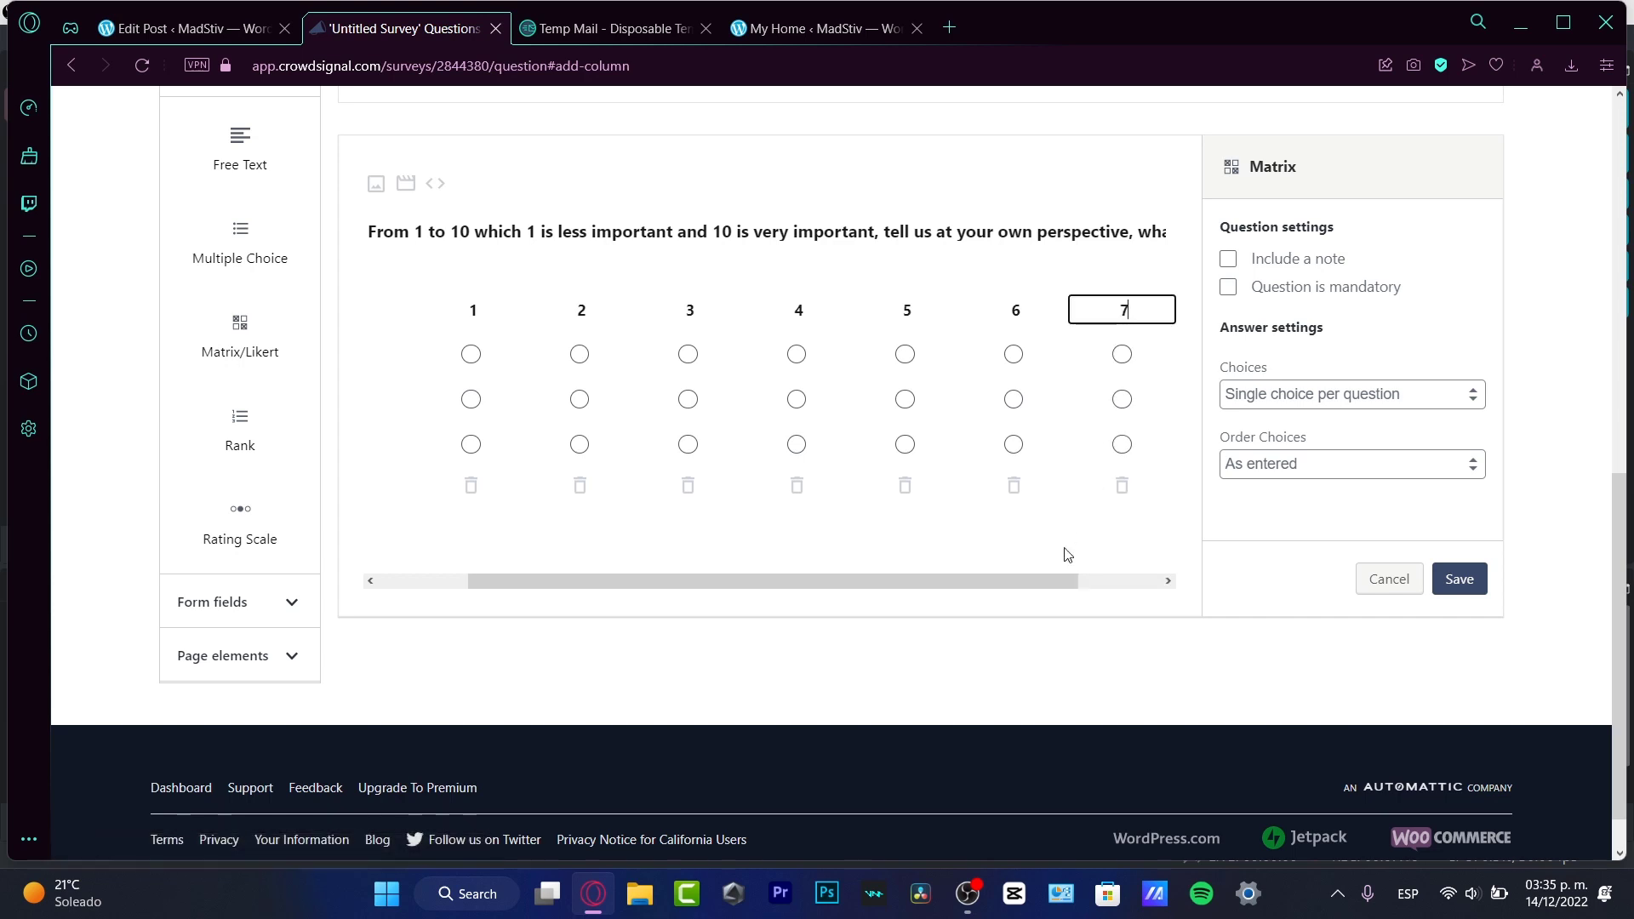
{"action": "scroll", "coordinate": [1115, 584], "scroll_direction": "right", "scroll_amount": 2}
{"action": "left_click", "coordinate": [1119, 310]}
{"action": "type", "text": "8"}
{"action": "scroll", "coordinate": [1095, 587], "scroll_direction": "right", "scroll_amount": 3}
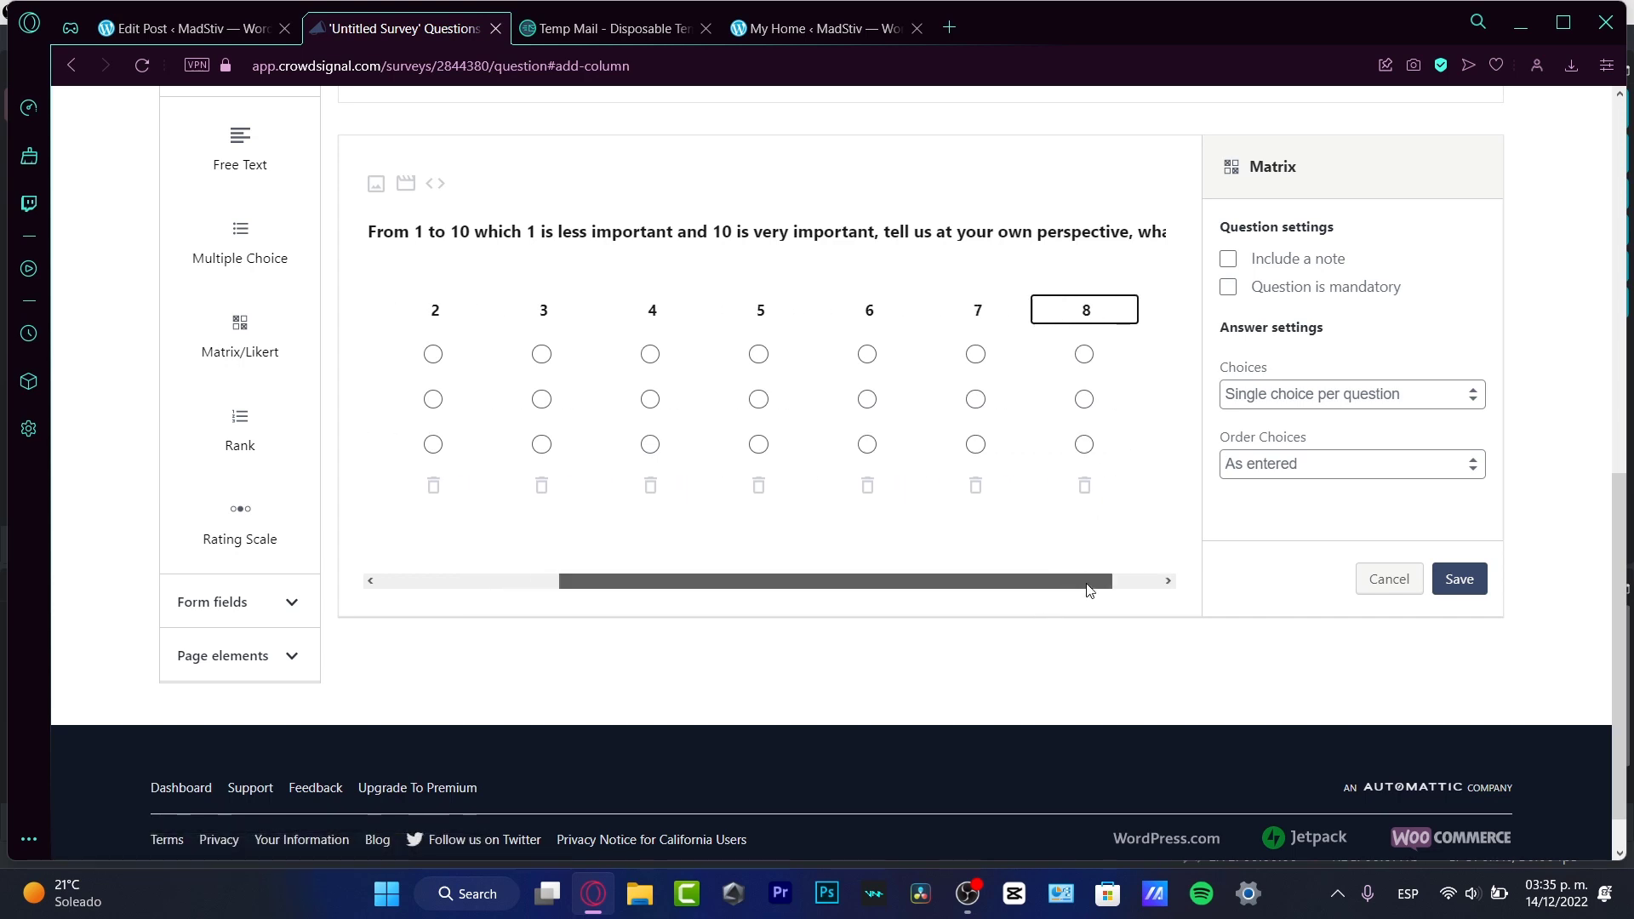
{"action": "left_click", "coordinate": [1122, 308]}
{"action": "type", "text": "9"}
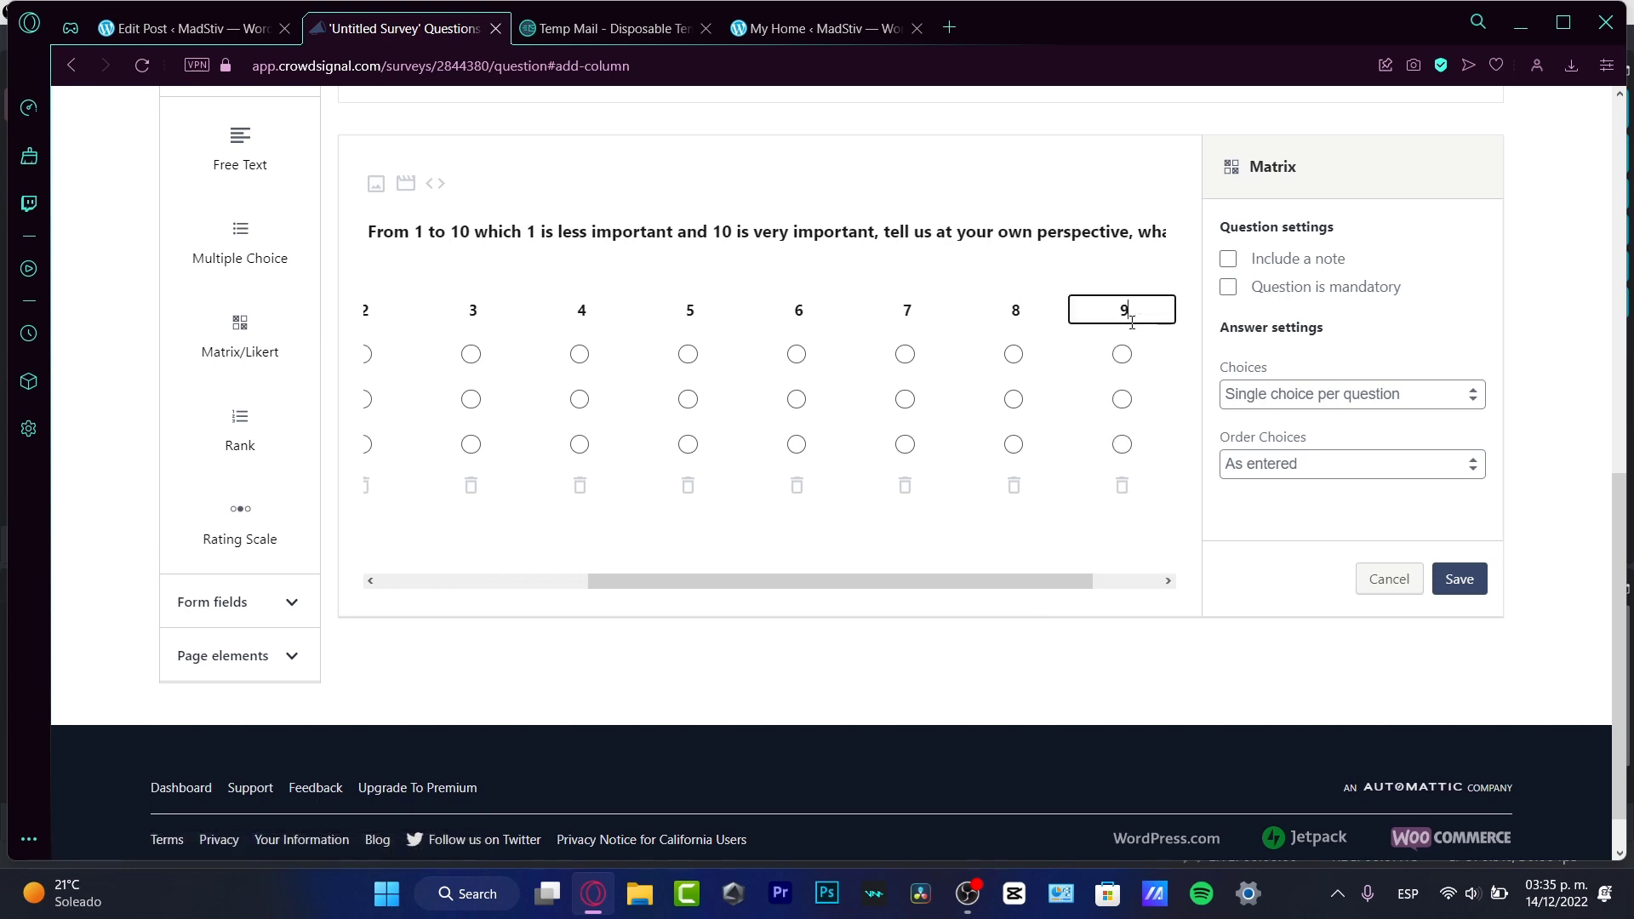
{"action": "scroll", "coordinate": [1102, 582], "scroll_direction": "right", "scroll_amount": 2}
{"action": "left_click", "coordinate": [1122, 308]}
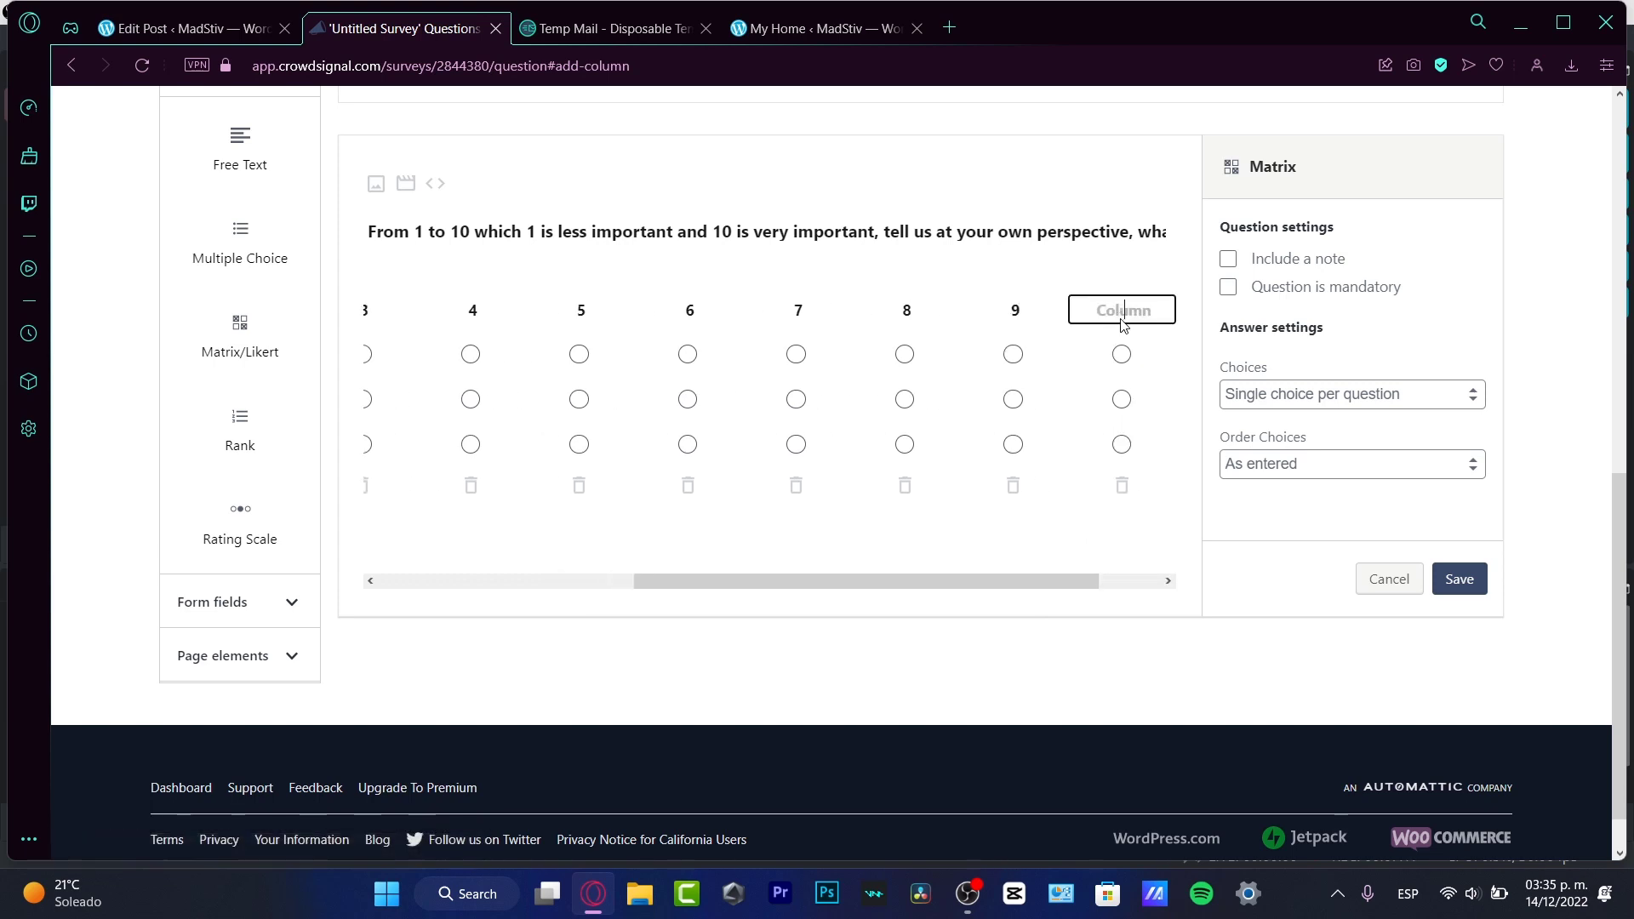
{"action": "type", "text": "10"}
Label the three matrix rows (software licence, movie knowledge, 'How to screenwrite') and save the question
{"action": "left_click_drag", "start_coordinate": [1013, 576], "coordinate": [742, 564]}
{"action": "left_click", "coordinate": [432, 356]}
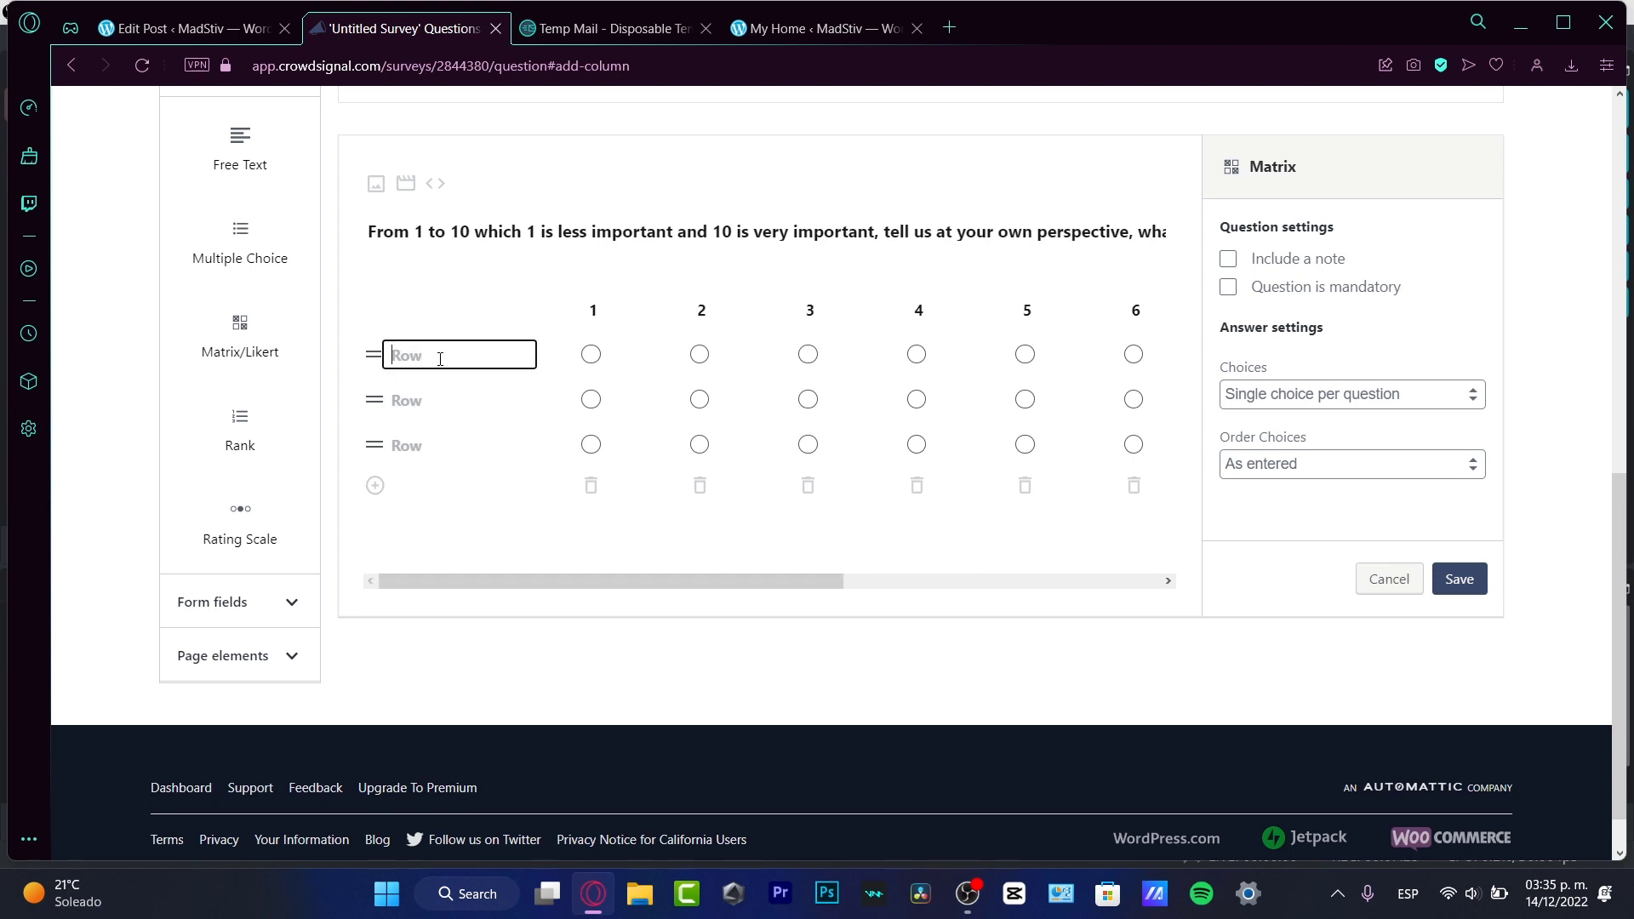
{"action": "type", "text": "Having"}
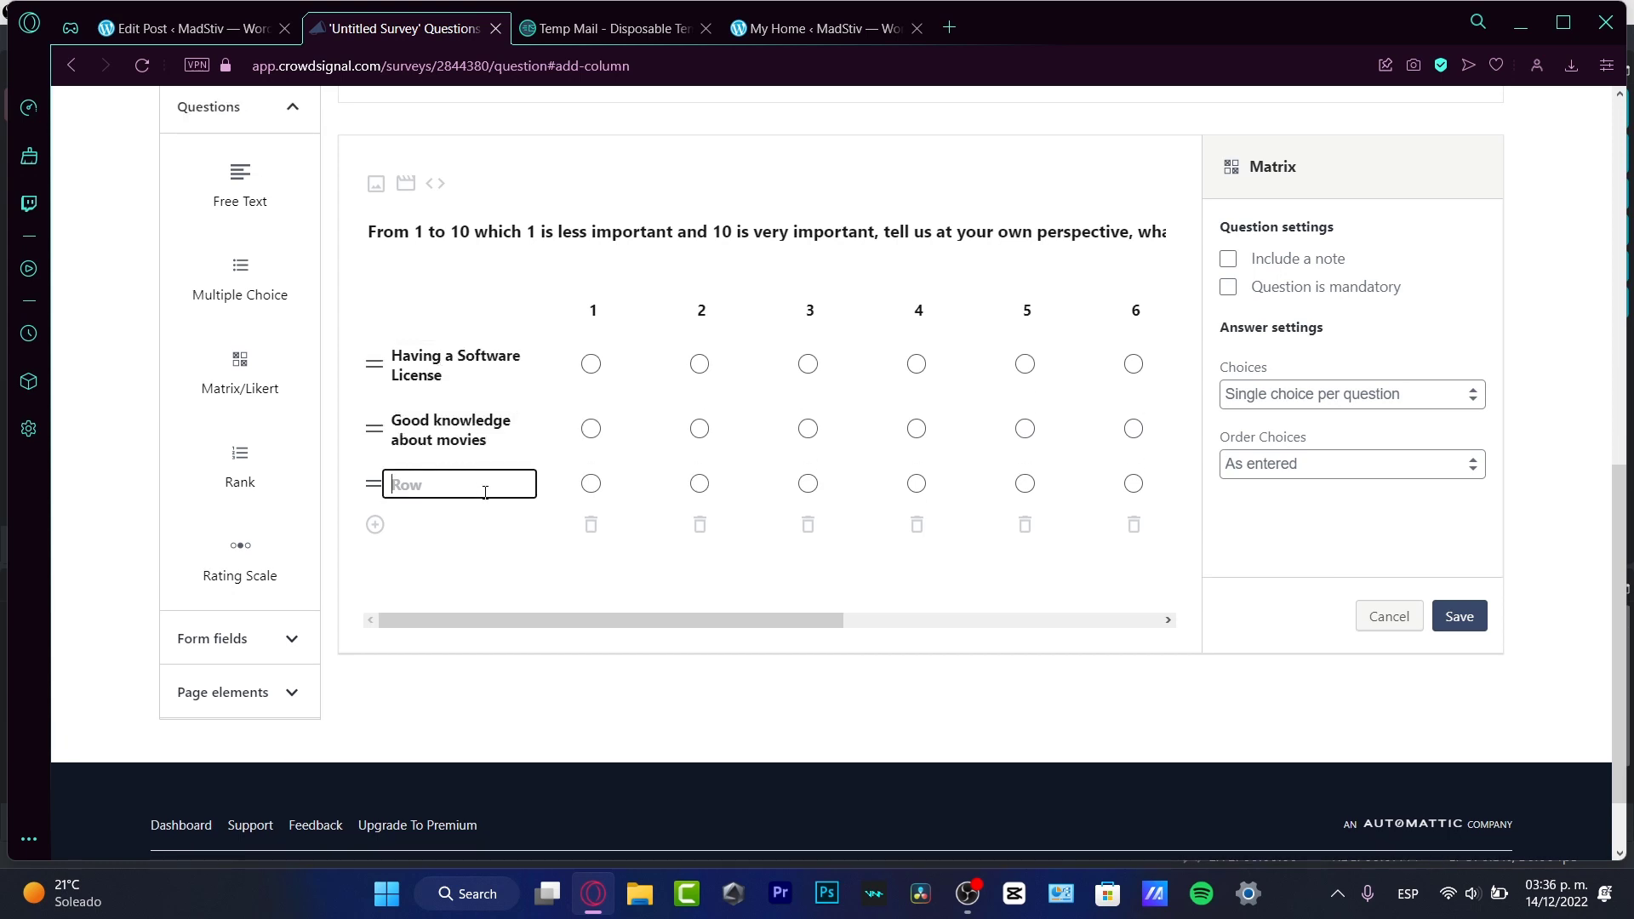
{"action": "type", "text": "How to screenwrite"}
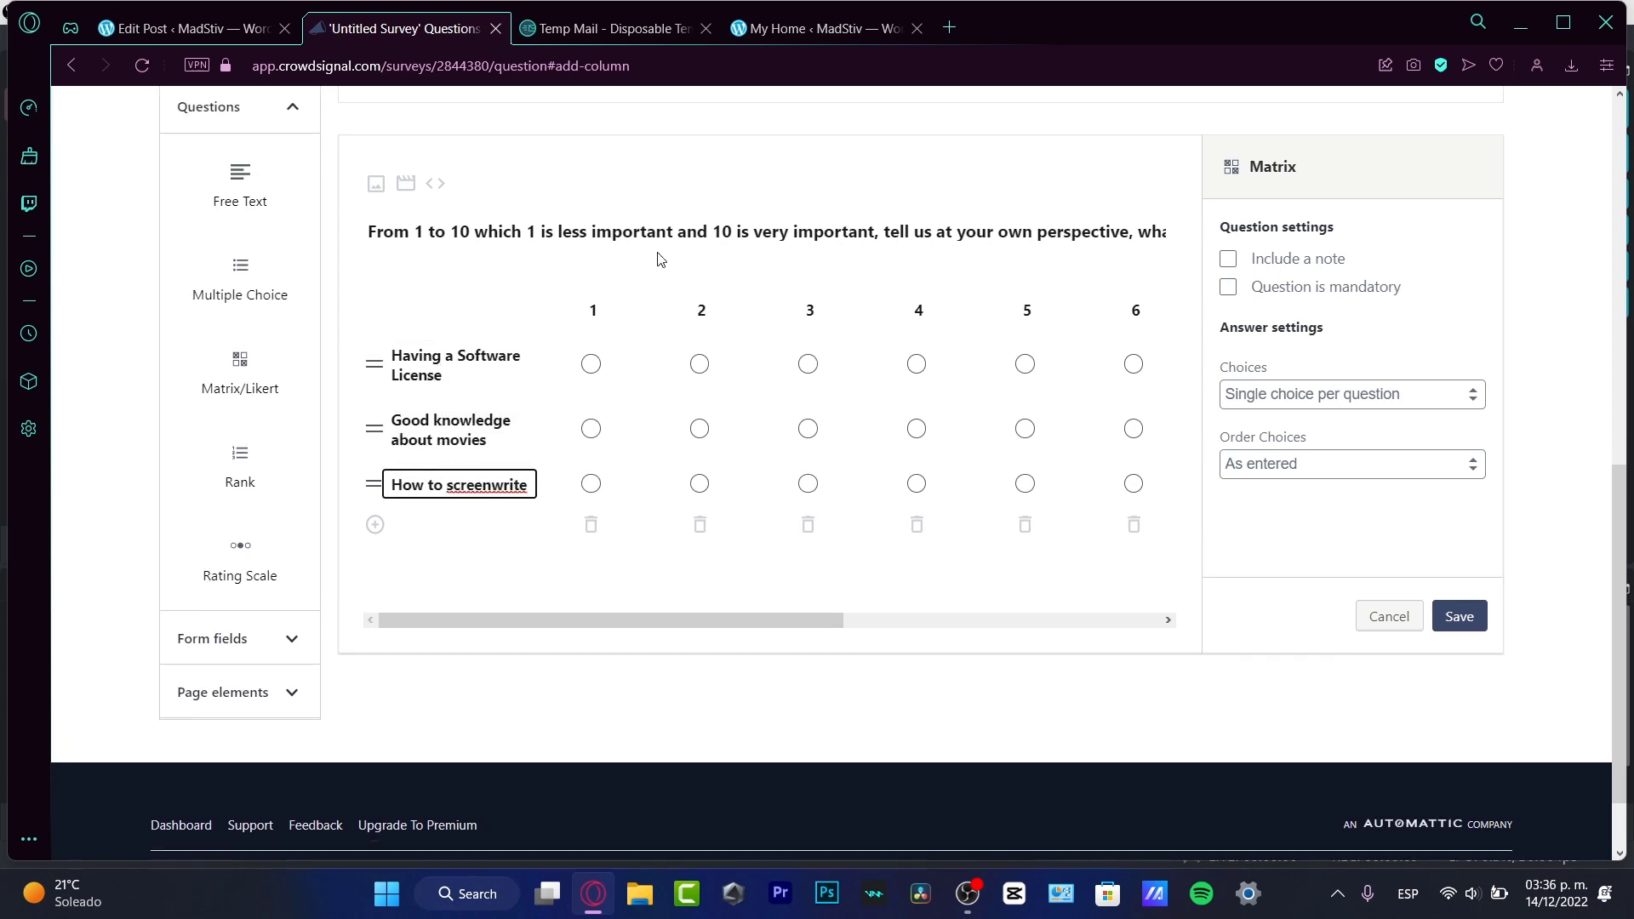
{"action": "left_click", "coordinate": [1451, 618]}
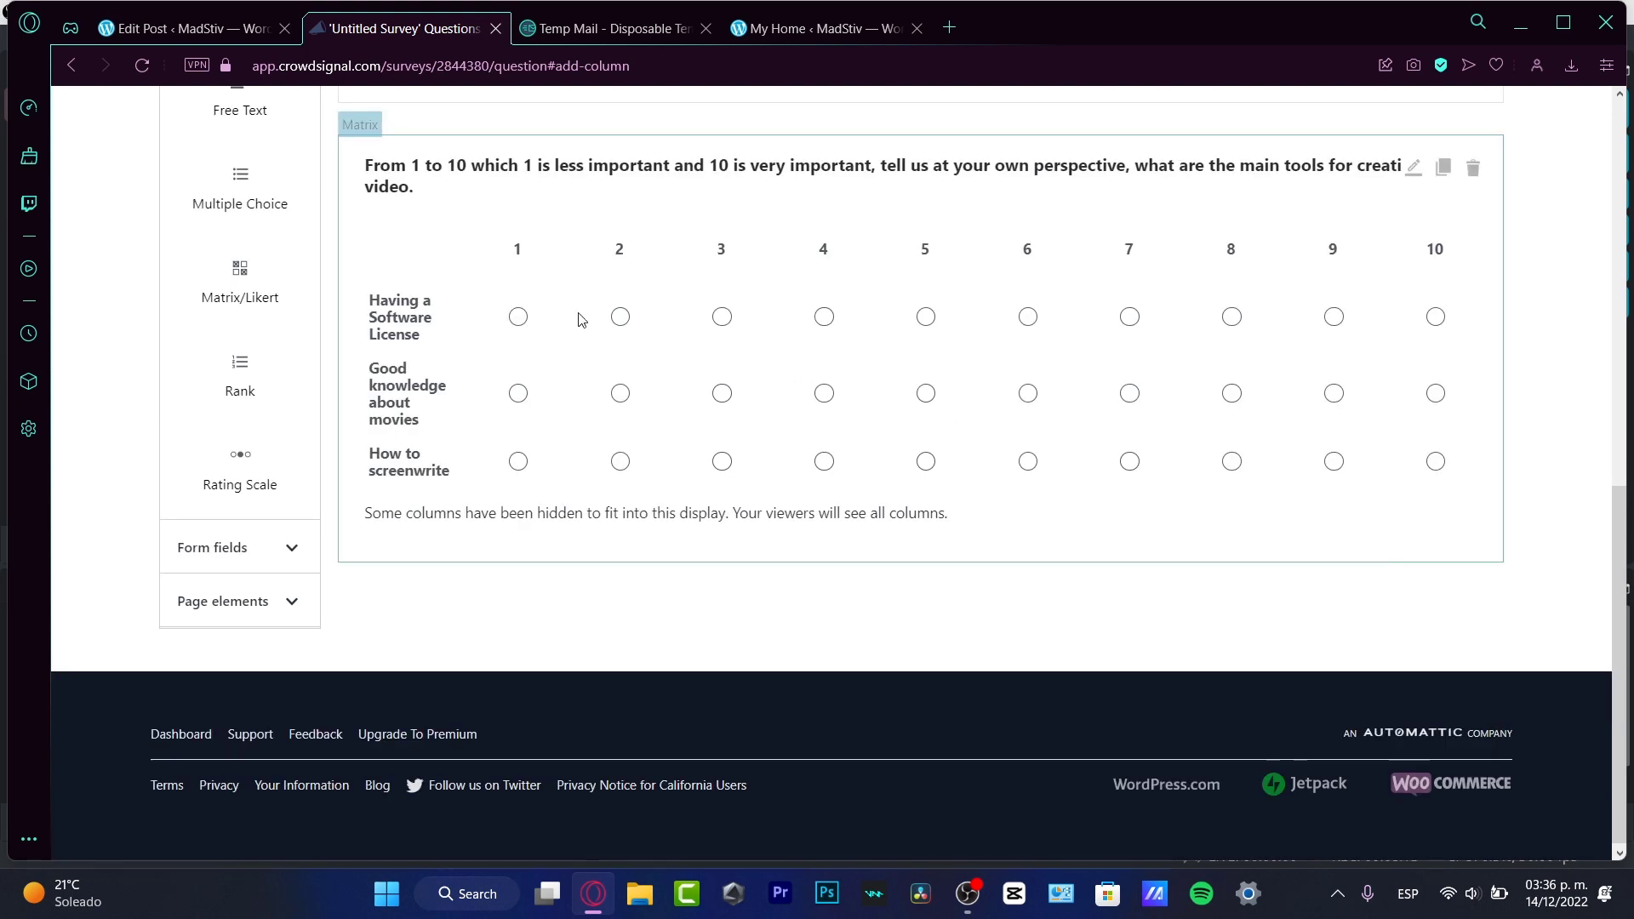
Add and save a rank question ordering 'Video preview', 'Review files', 'VFX' and 'adding music'
{"action": "left_click_drag", "start_coordinate": [260, 370], "coordinate": [519, 646]}
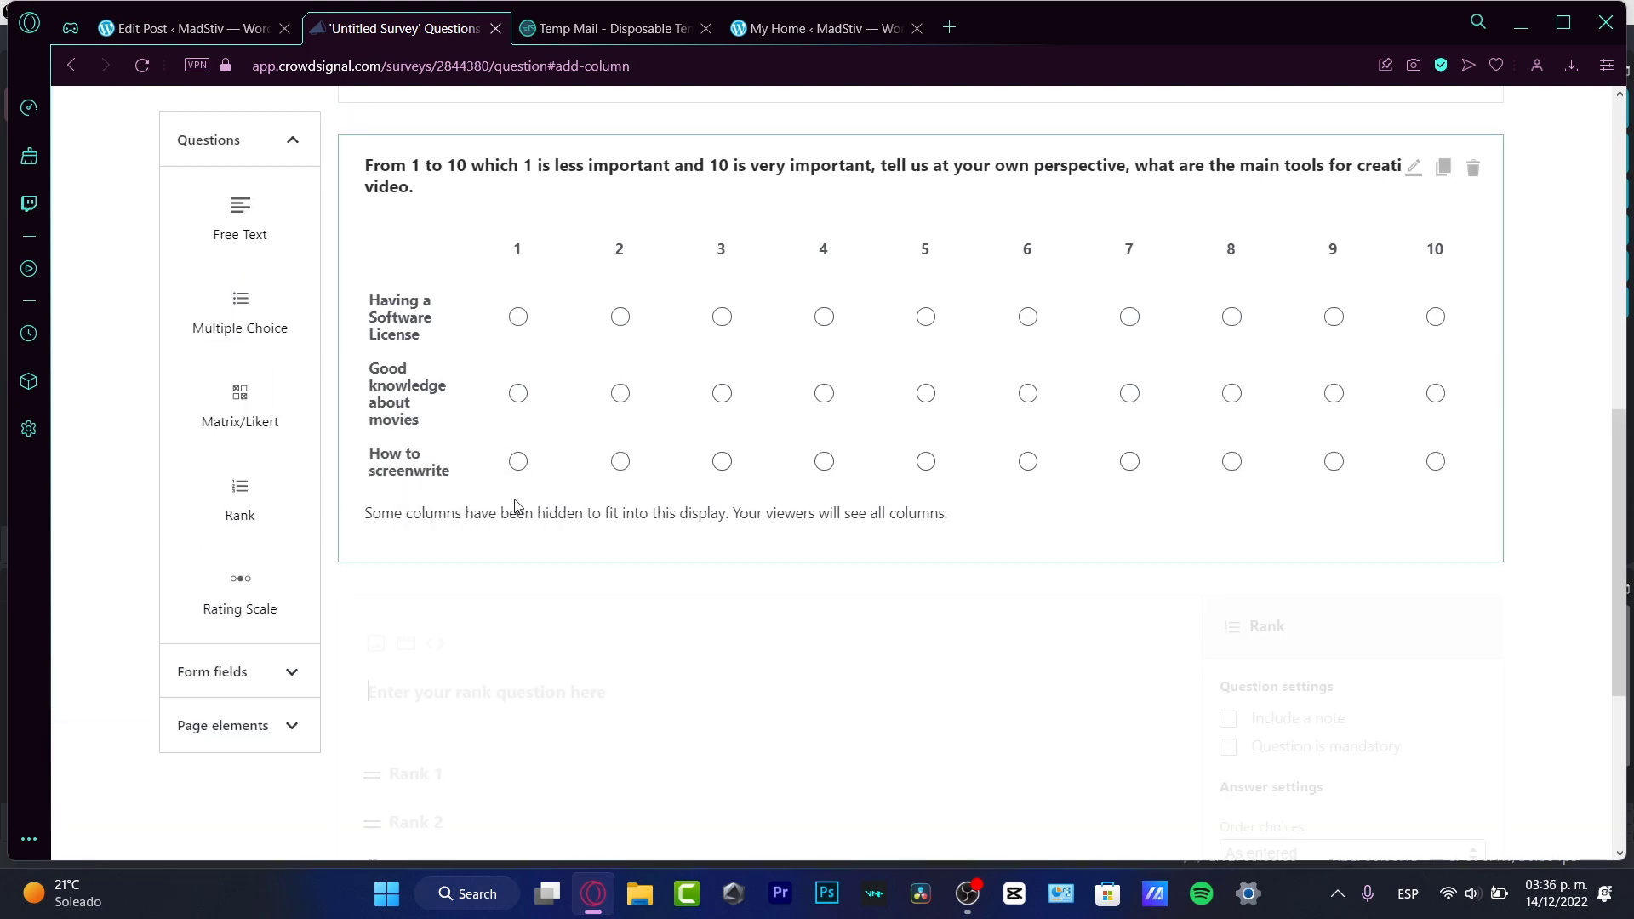
{"action": "scroll", "coordinate": [717, 664], "scroll_direction": "down", "scroll_amount": 3}
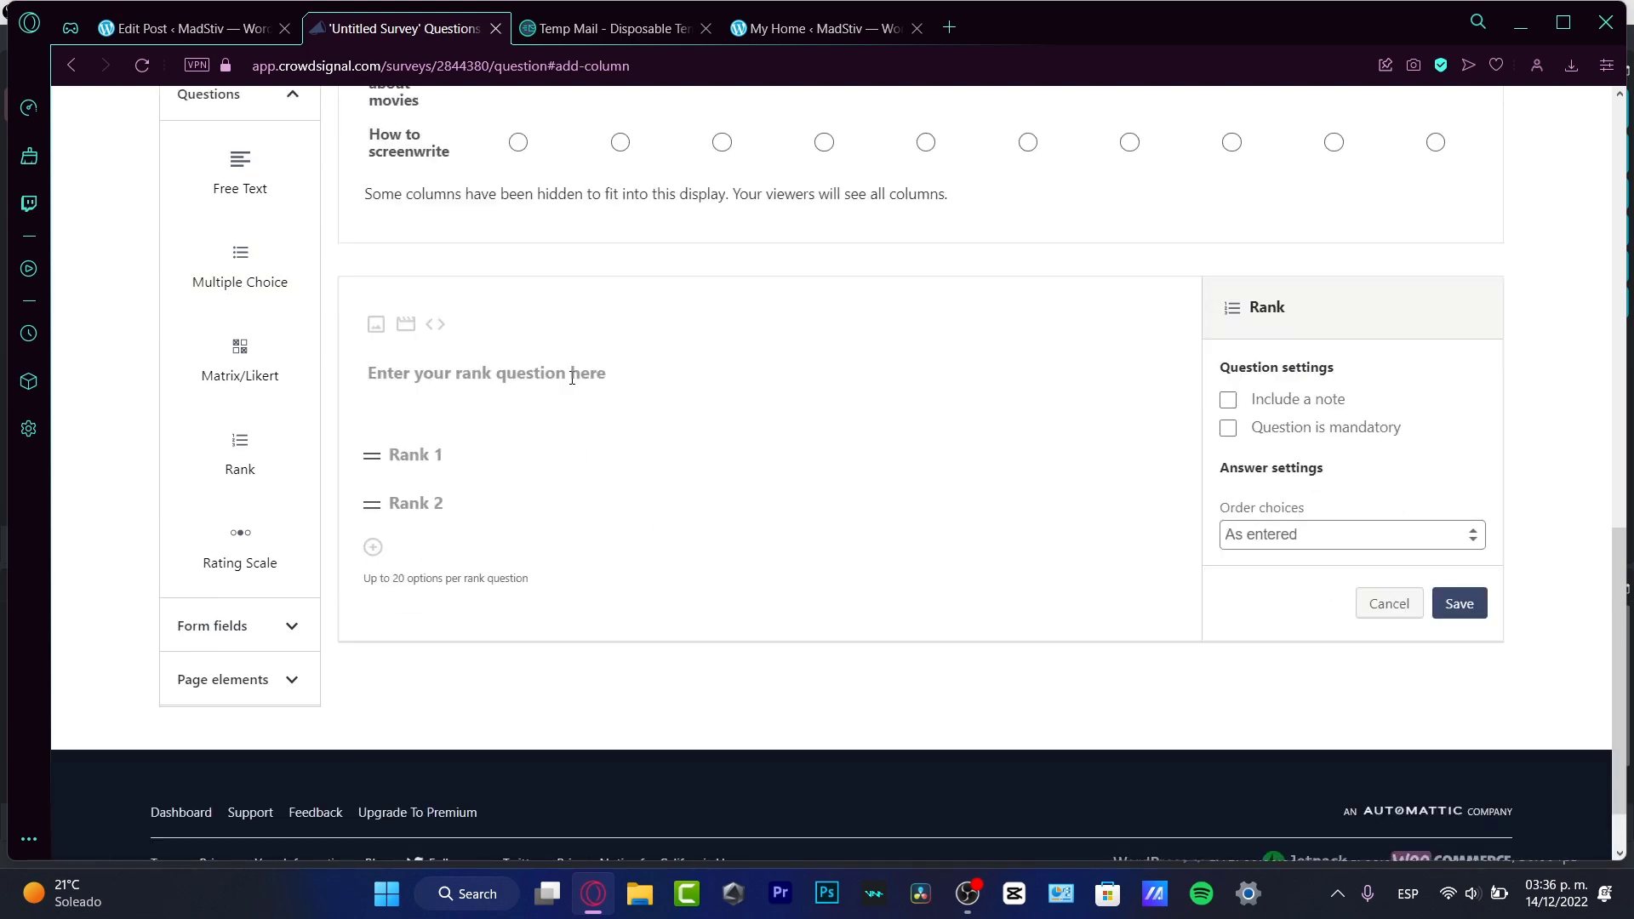
{"action": "type", "text": "Or"}
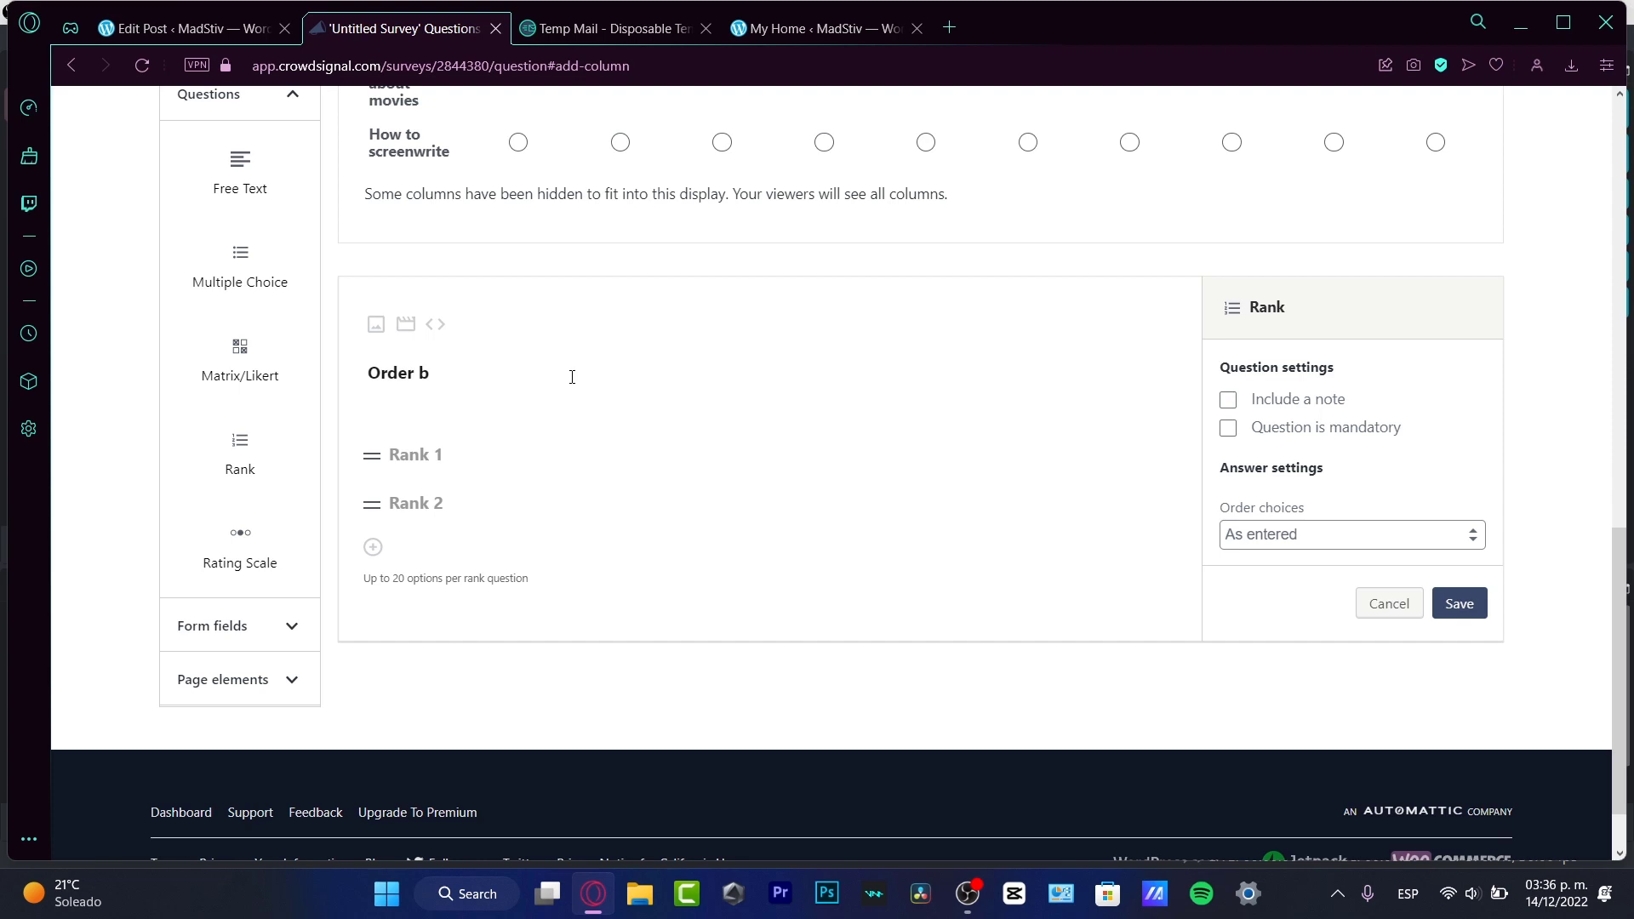
{"action": "type", "text": "der from the most important to"}
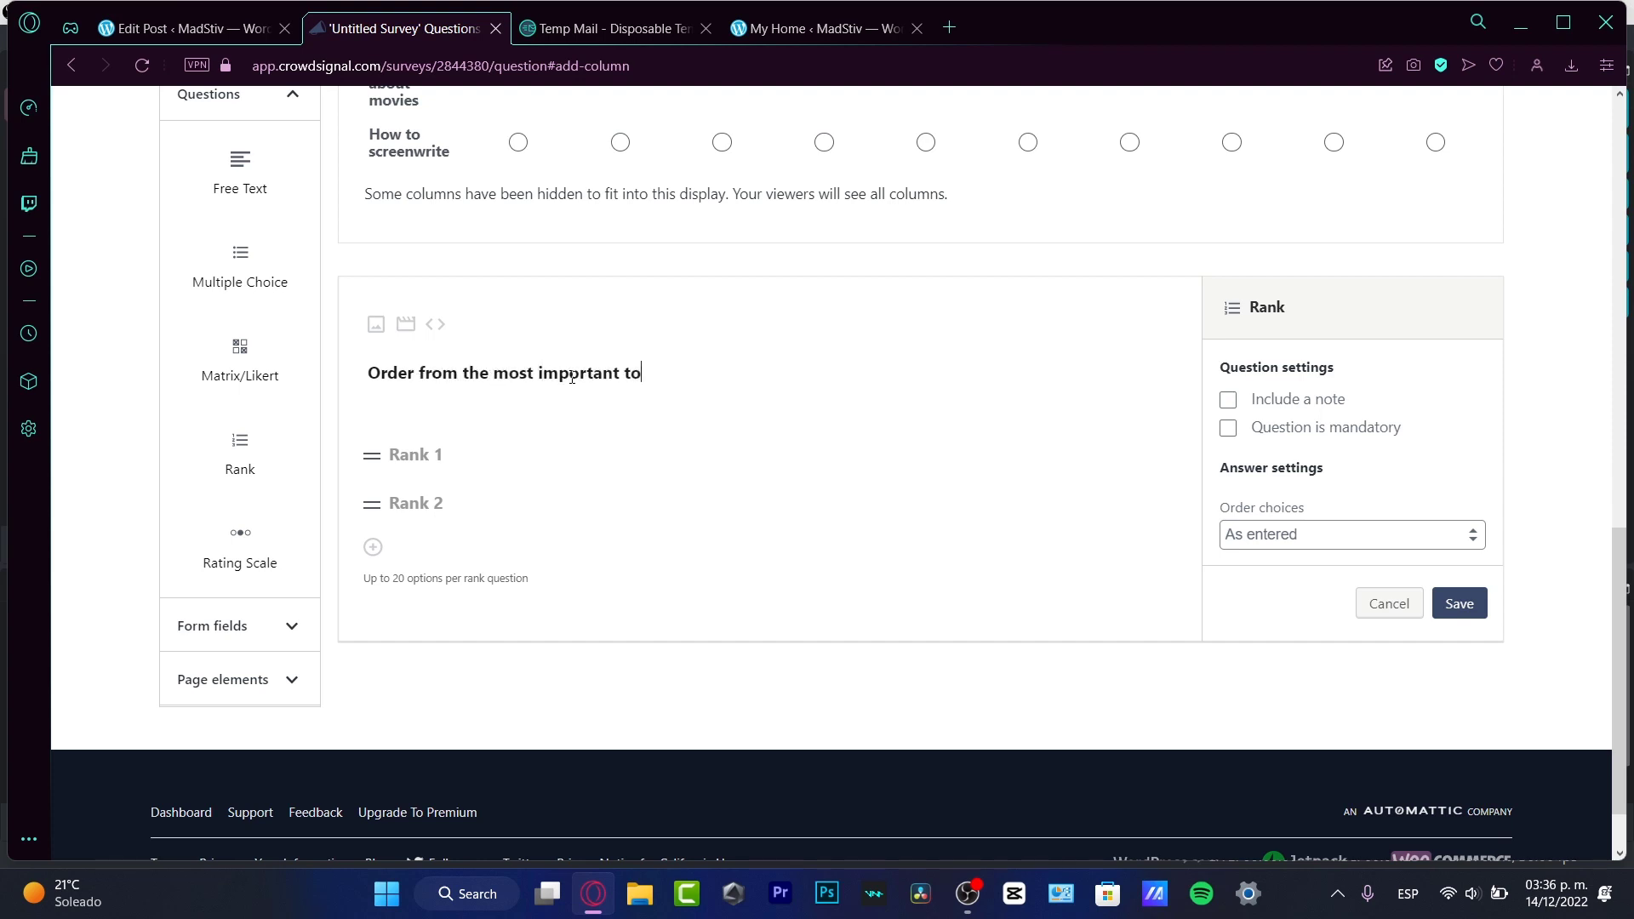
{"action": "type", "text": " less important this next tasks:"}
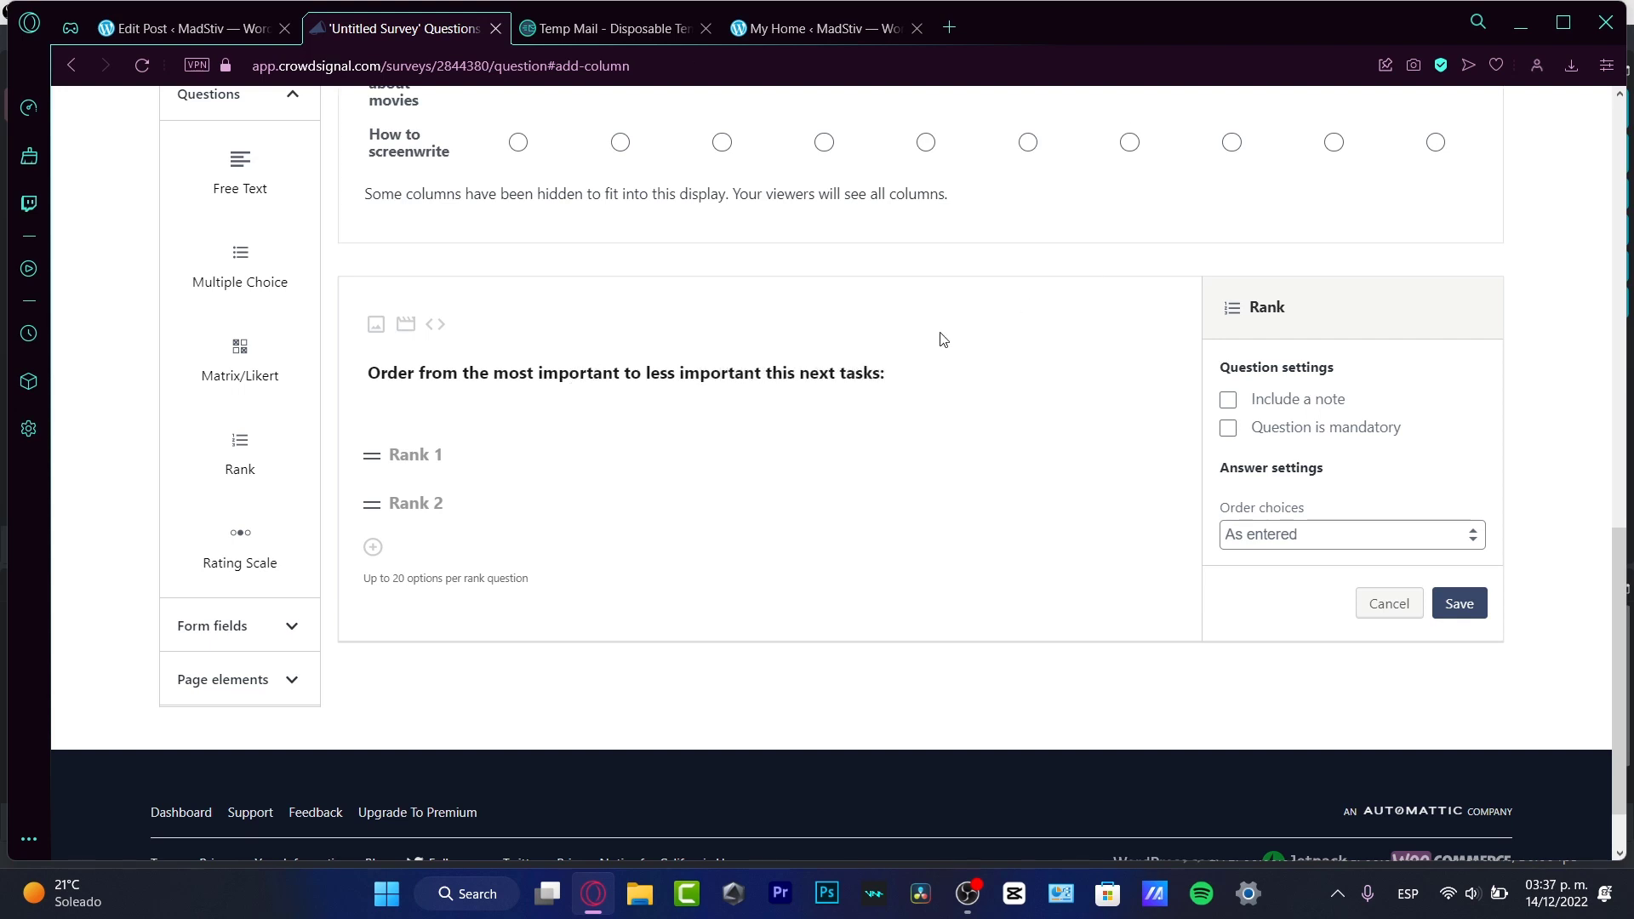
{"action": "left_click", "coordinate": [468, 461]}
{"action": "type", "text": "Video preview"}
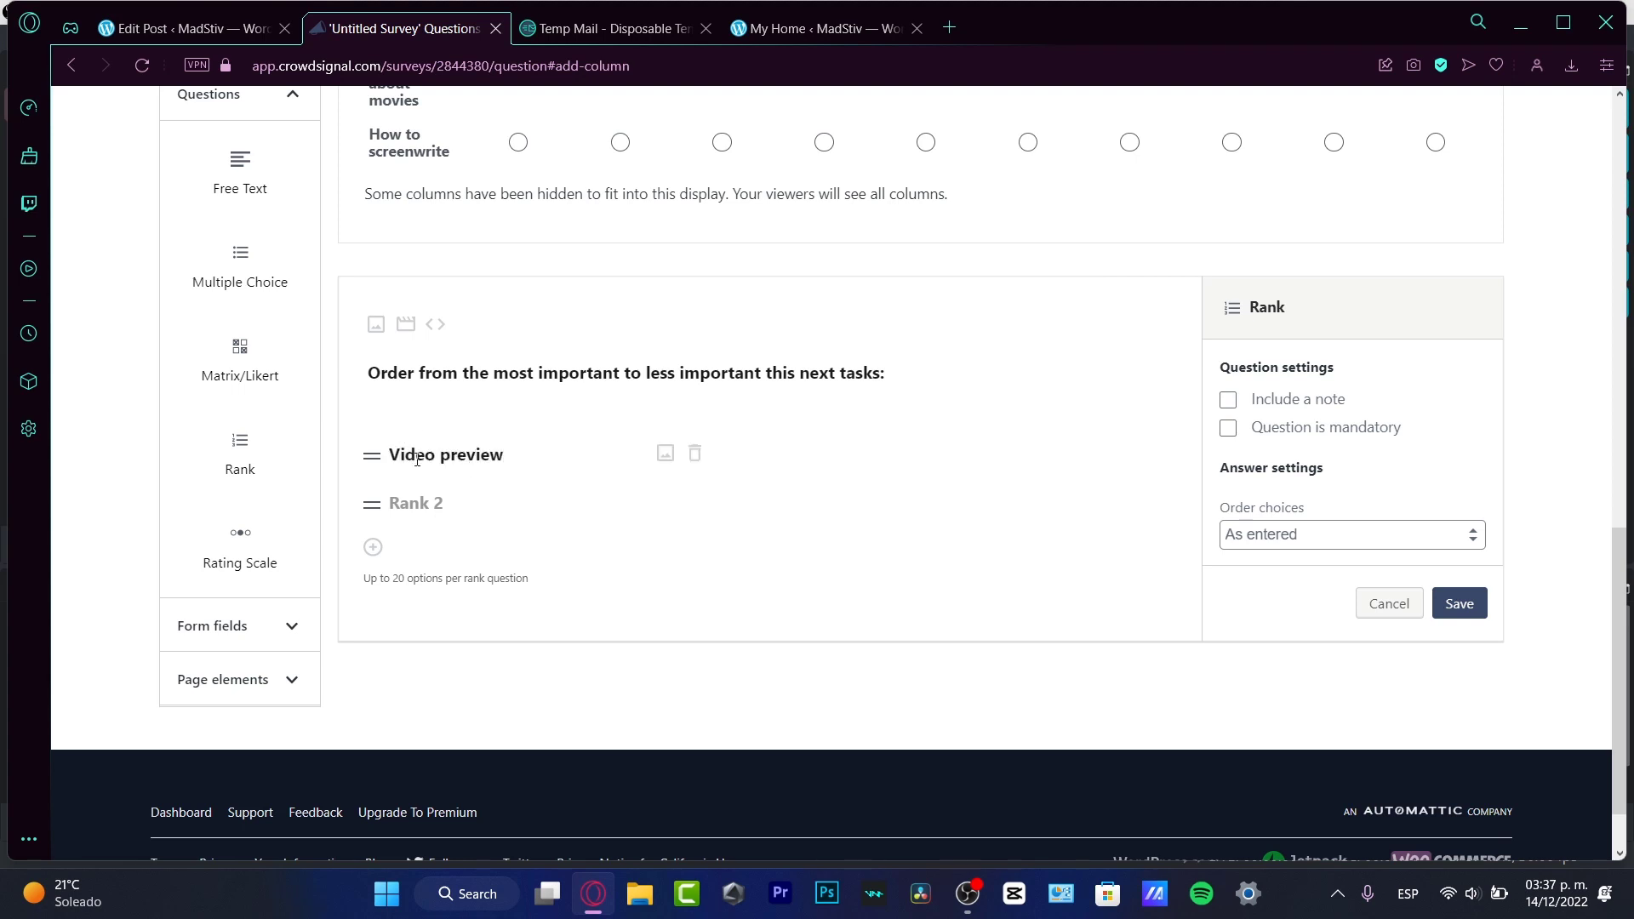
{"action": "left_click", "coordinate": [464, 511]}
{"action": "type", "text": "Review files"}
{"action": "key", "text": "Return"}
{"action": "type", "text": "VFX"}
{"action": "key", "text": "Return"}
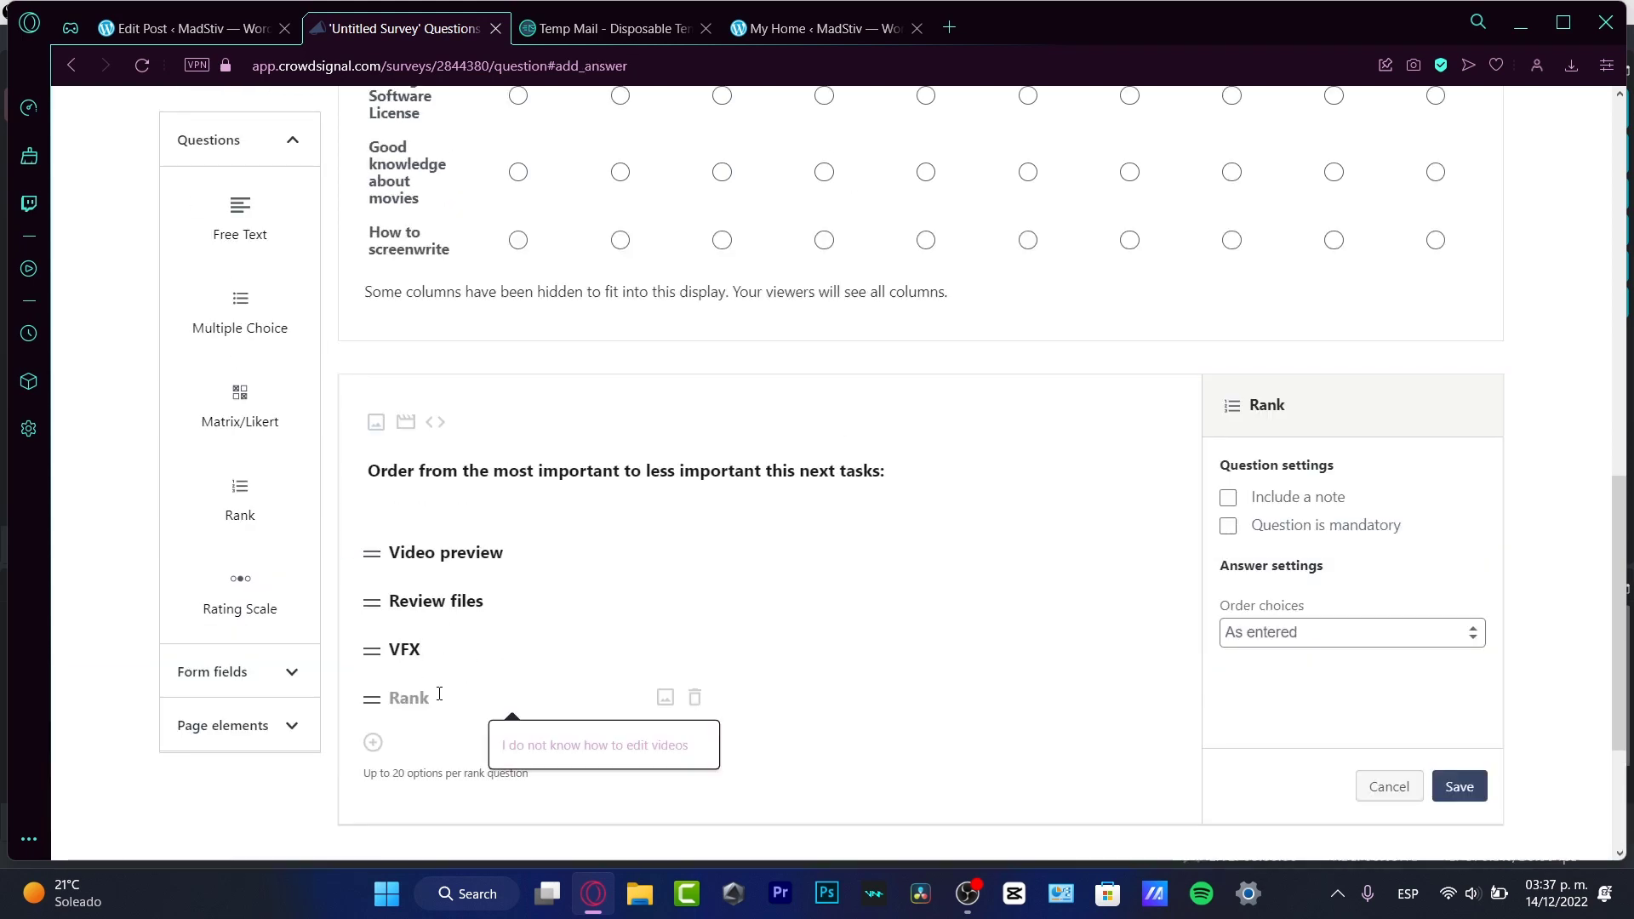
{"action": "type", "text": "adding music"}
{"action": "left_click", "coordinate": [1460, 602]}
Add and save a rating question 'How important is for you, the Cinematography Language as a video editor'
{"action": "left_click", "coordinate": [240, 549]}
{"action": "left_click", "coordinate": [600, 461]}
{"action": "type", "text": "How important is for you, the Cinematography Language as a video editor."}
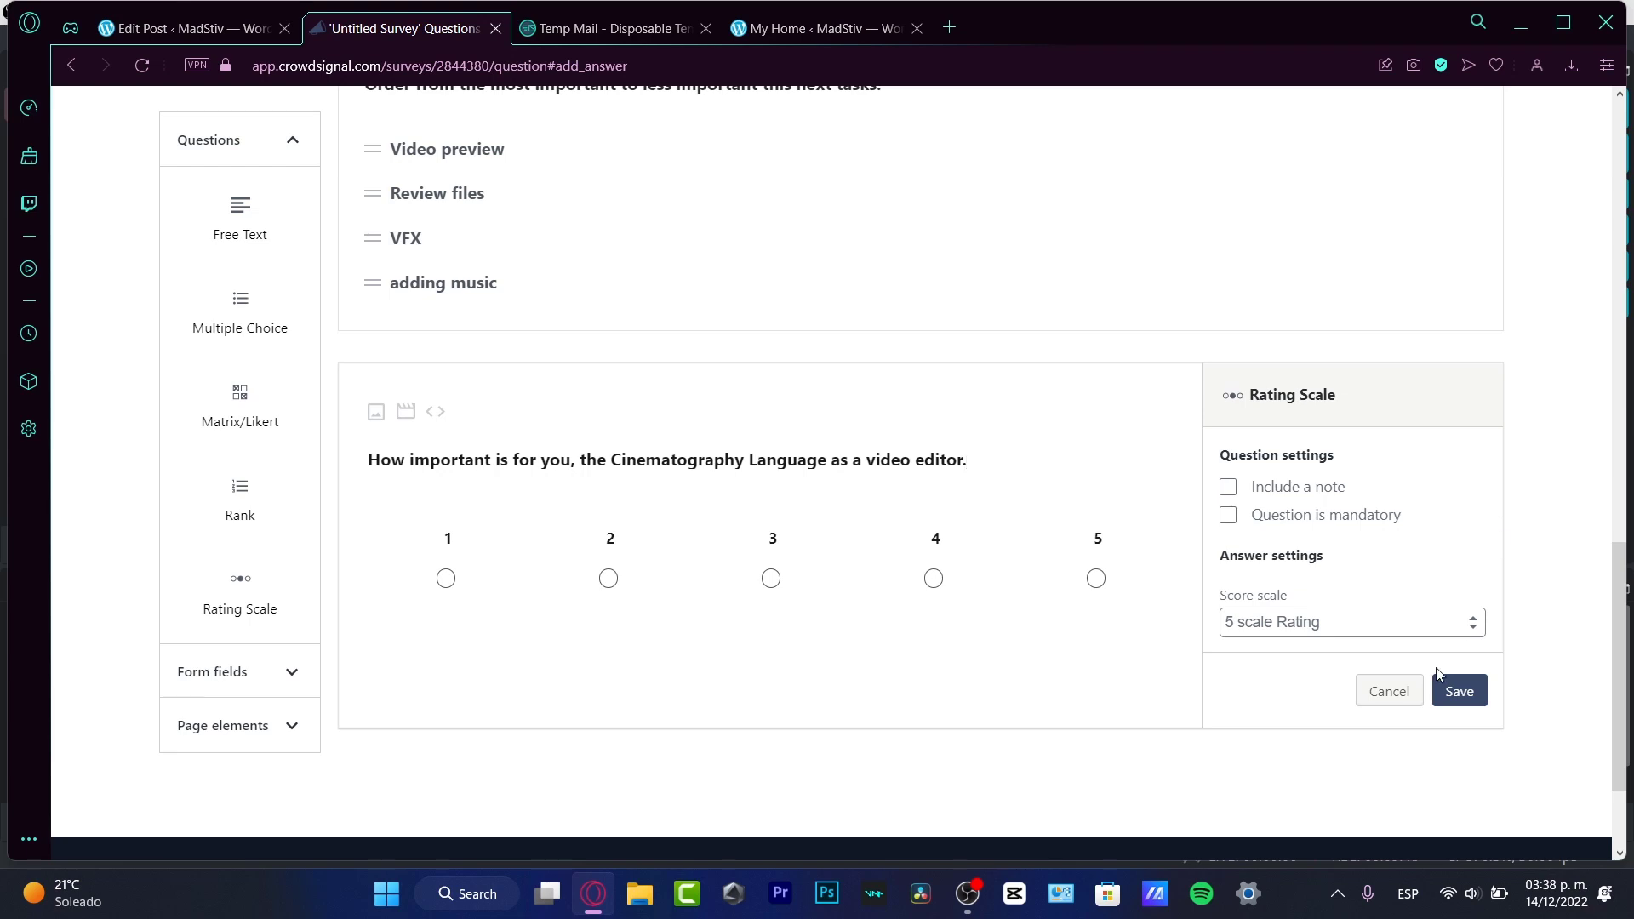
{"action": "left_click", "coordinate": [1457, 691]}
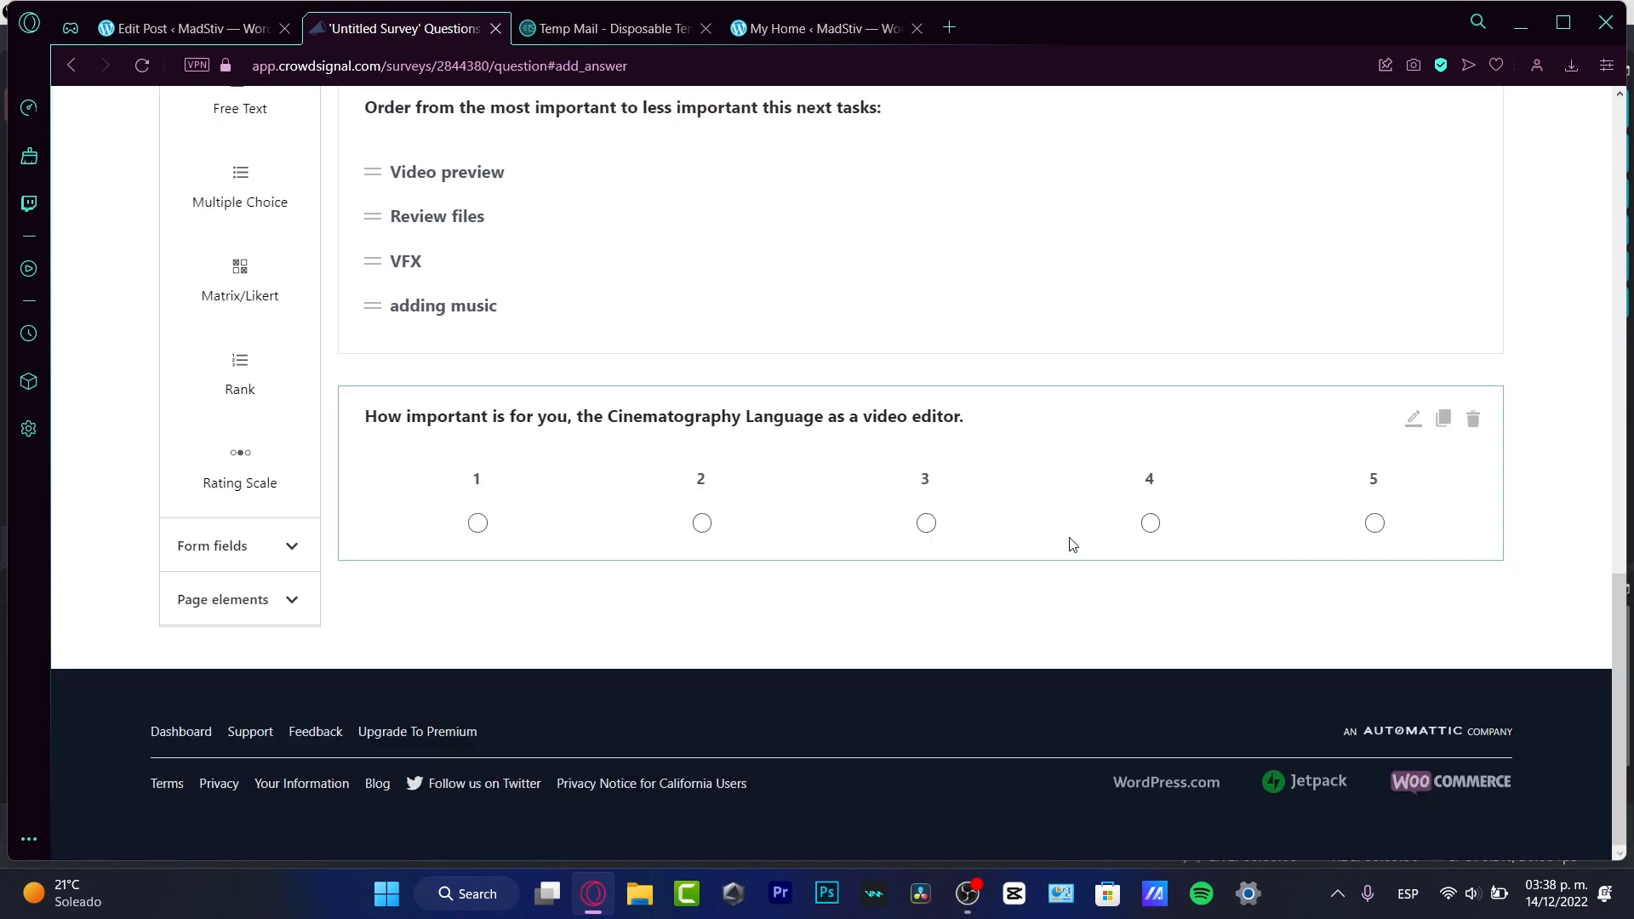
Add a Phone Number field asking 'Please provide us your phone number.' below the rating question and save it
{"action": "left_click", "coordinate": [260, 553]}
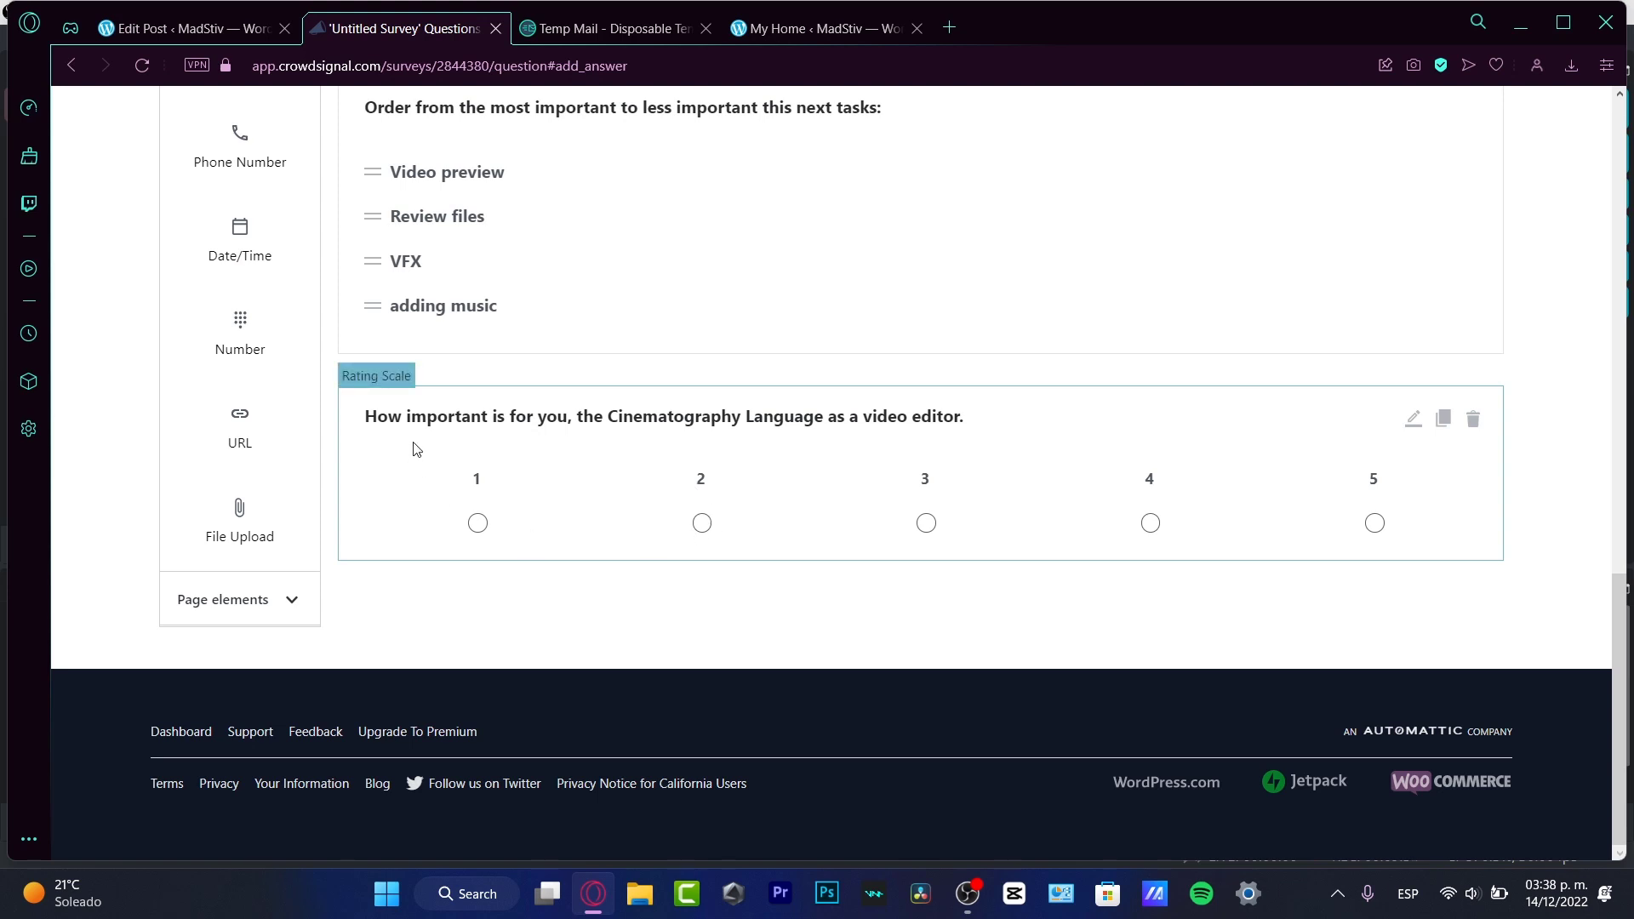
{"action": "left_click_drag", "start_coordinate": [256, 146], "coordinate": [604, 596]}
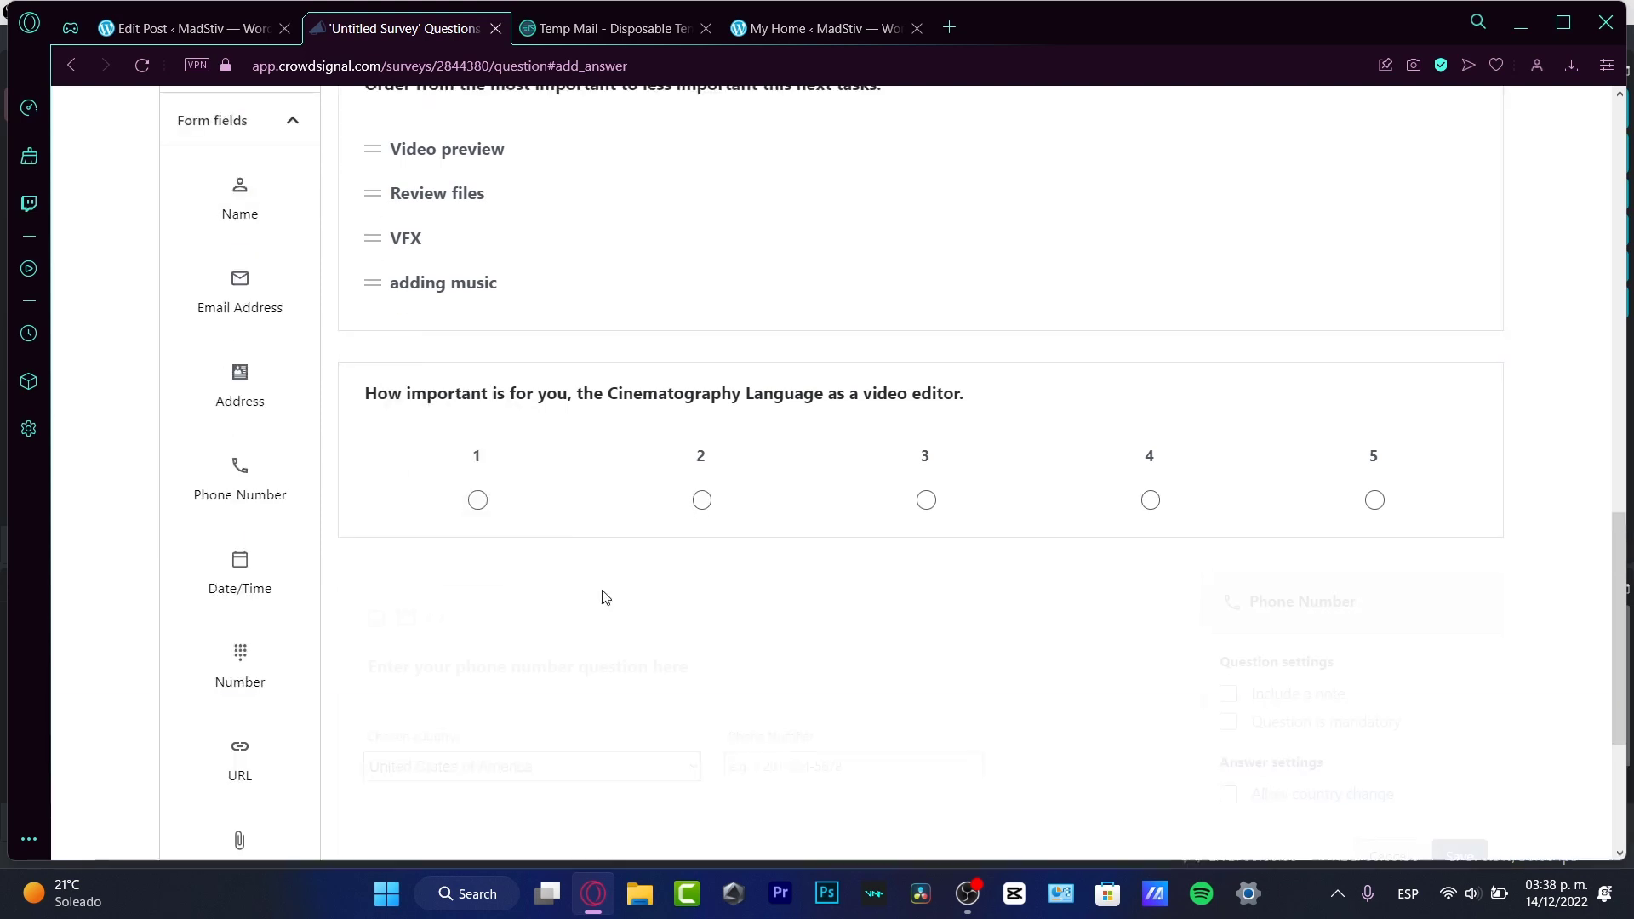
{"action": "scroll", "coordinate": [647, 553], "scroll_direction": "down", "scroll_amount": 4}
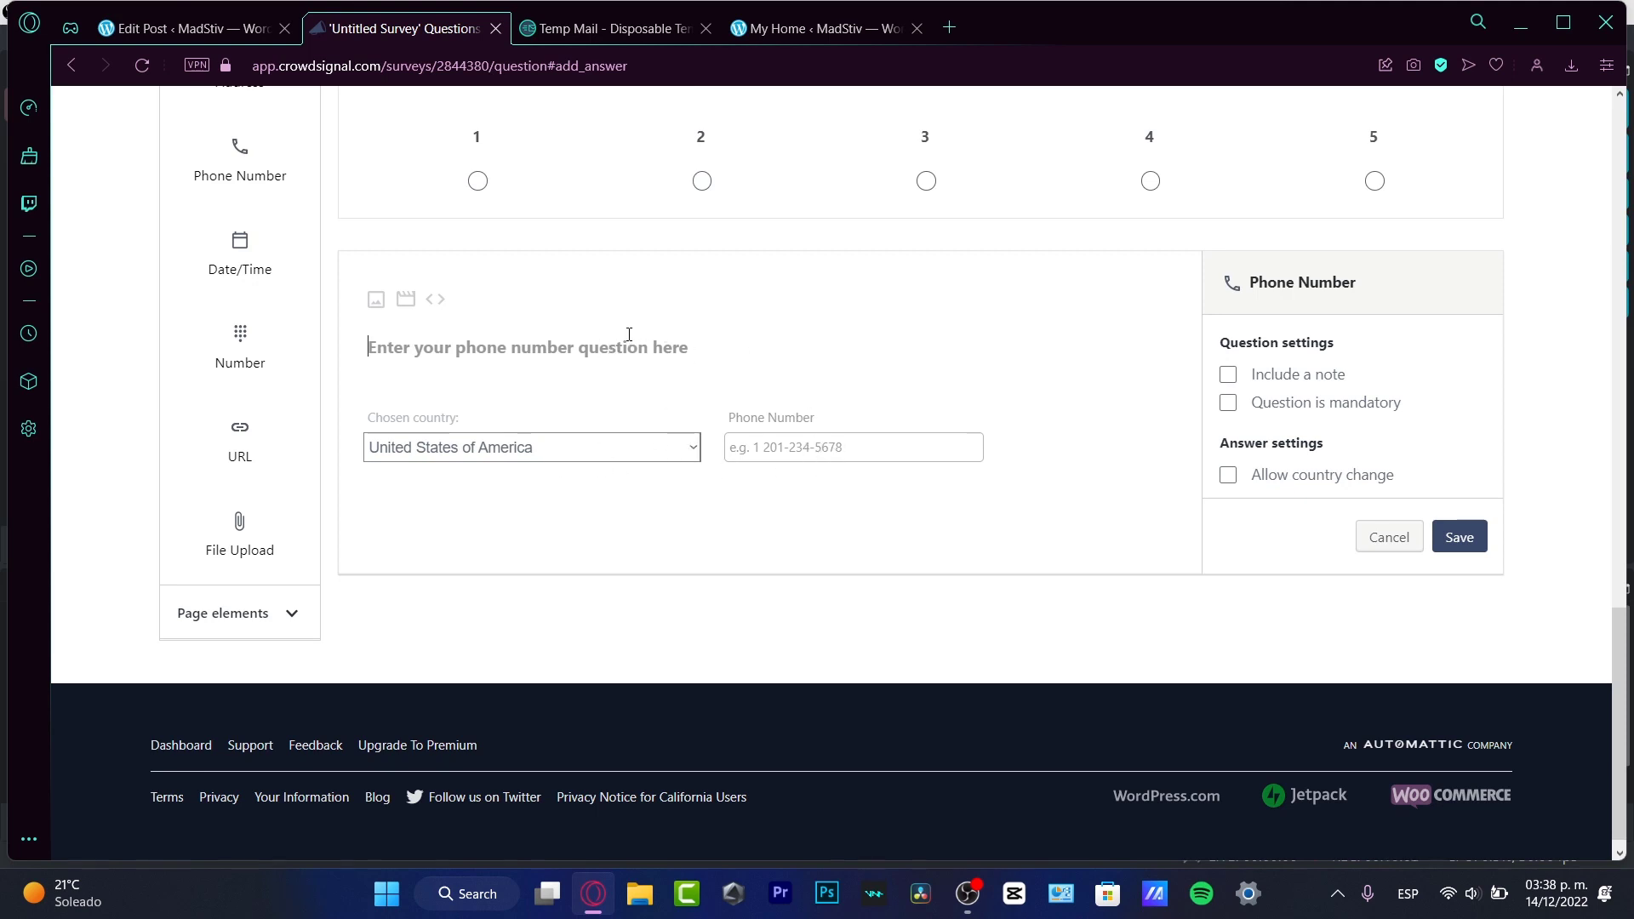
{"action": "type", "text": "Please provide "}
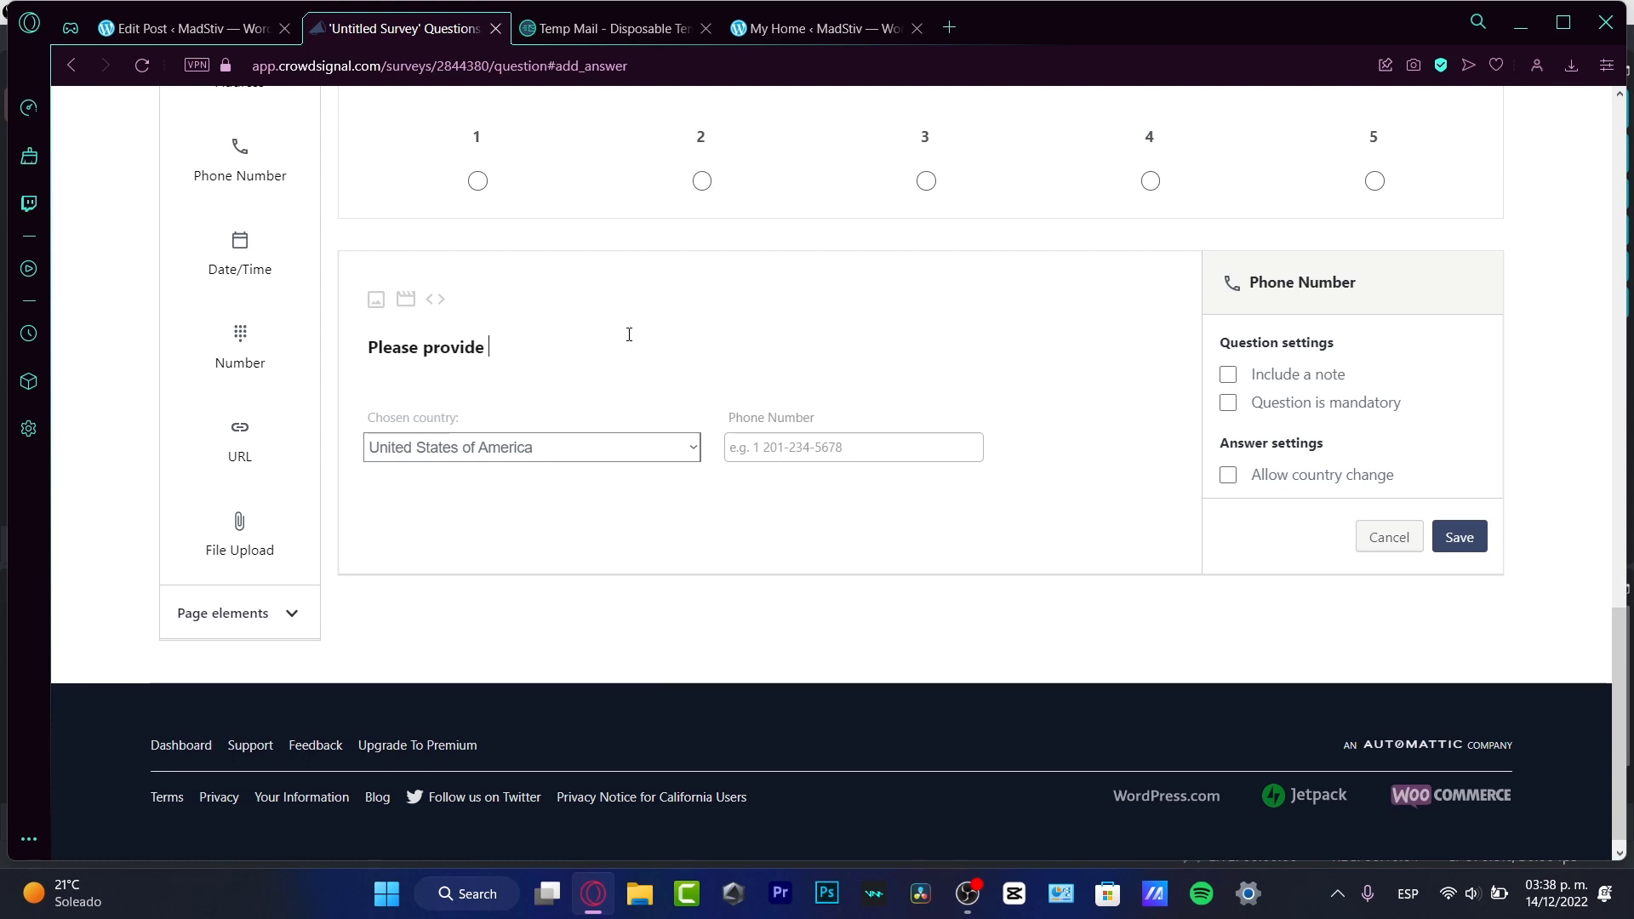
{"action": "type", "text": "us your phone number."}
{"action": "left_click", "coordinate": [1463, 525]}
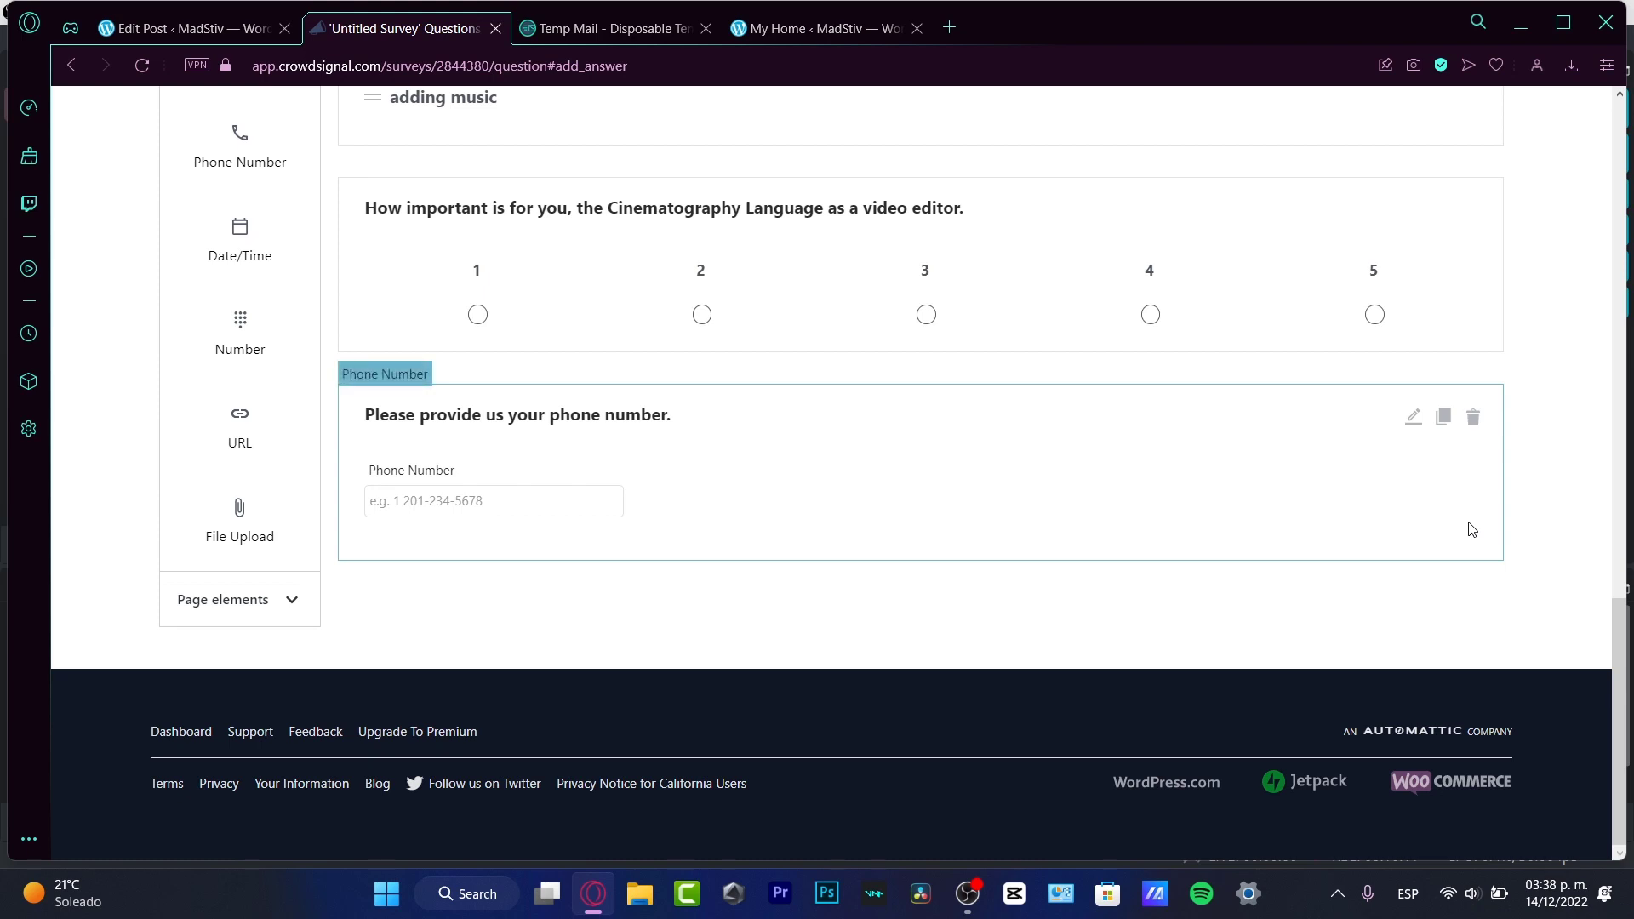
Open the quiz's Style settings and browse the list of themes
{"action": "scroll", "coordinate": [1324, 760], "scroll_direction": "up", "scroll_amount": 15}
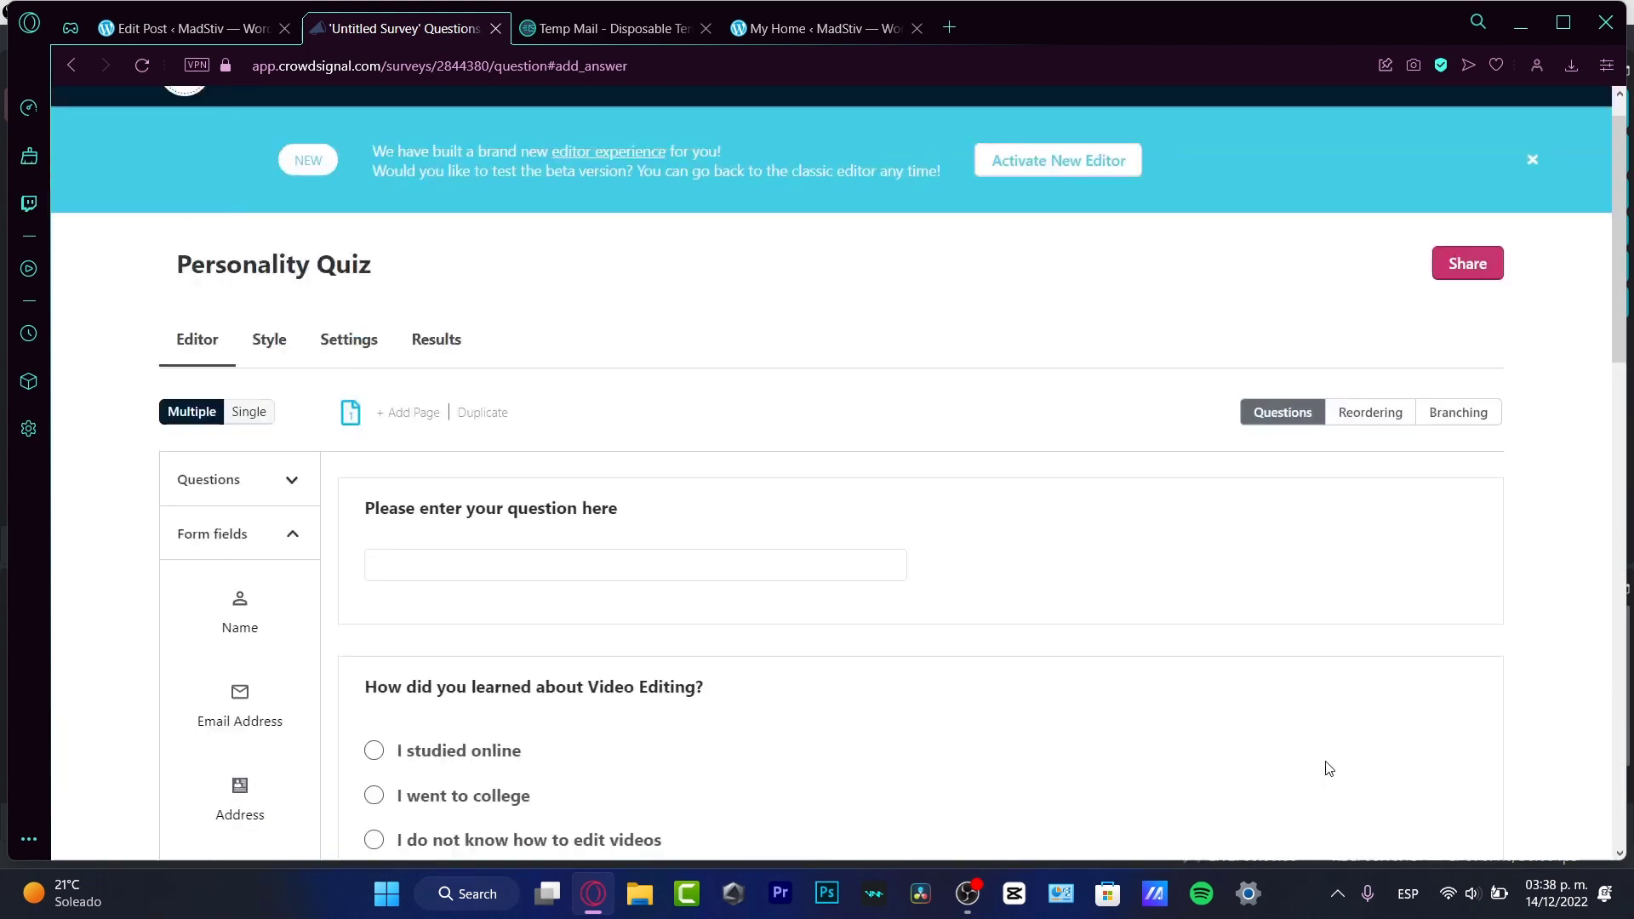
{"action": "scroll", "coordinate": [1329, 768], "scroll_direction": "up", "scroll_amount": 1}
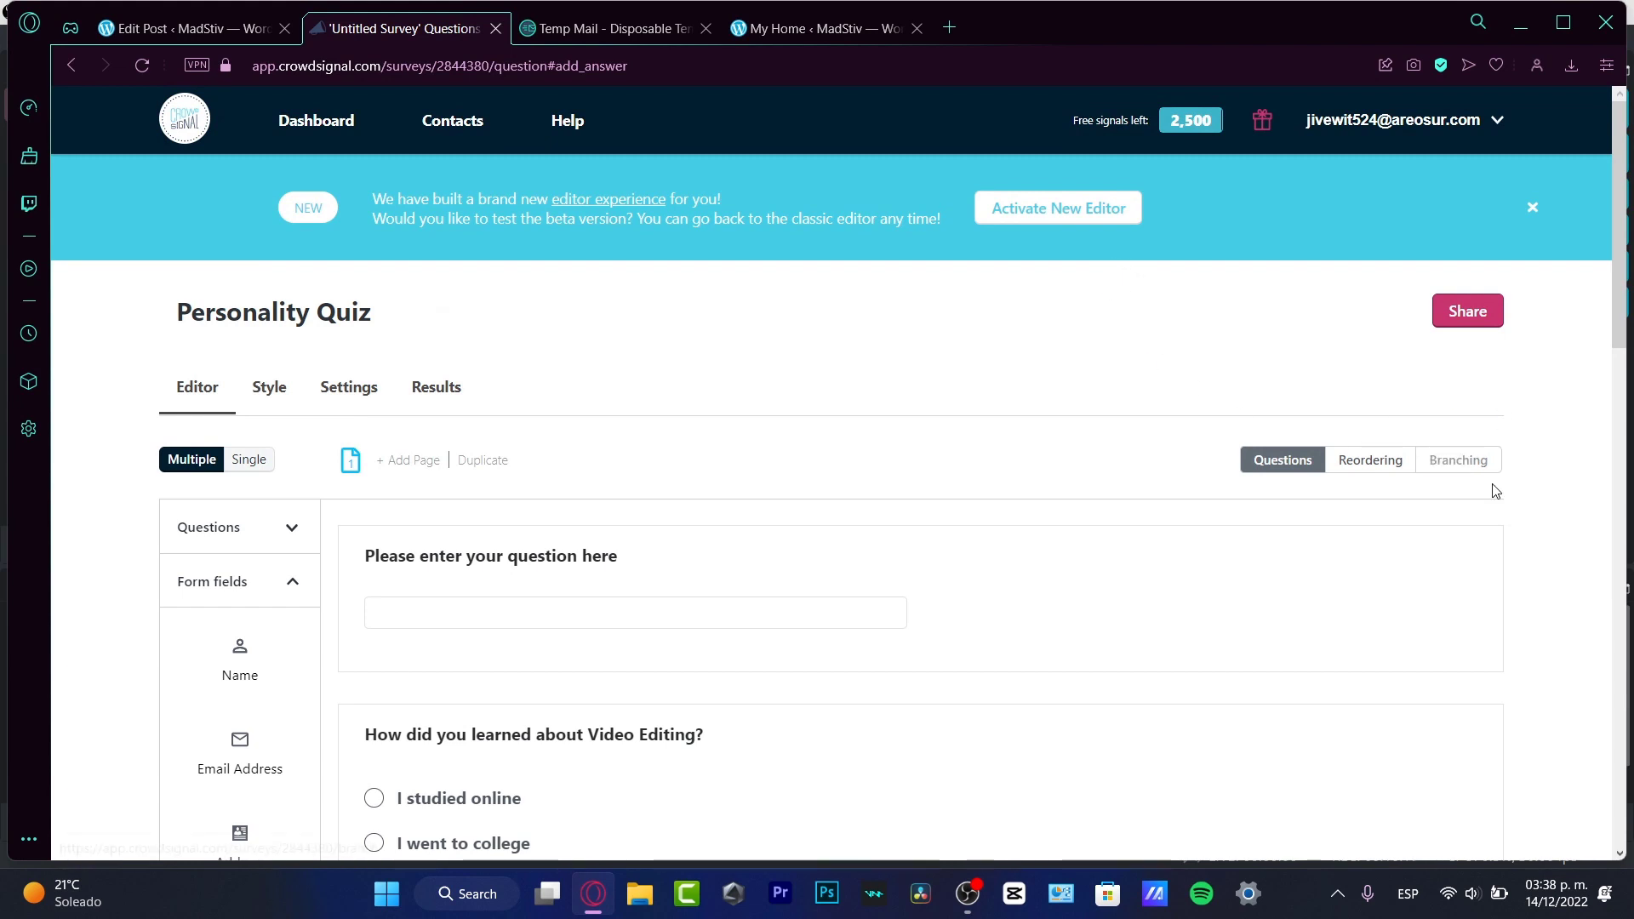
{"action": "left_click", "coordinate": [252, 389]}
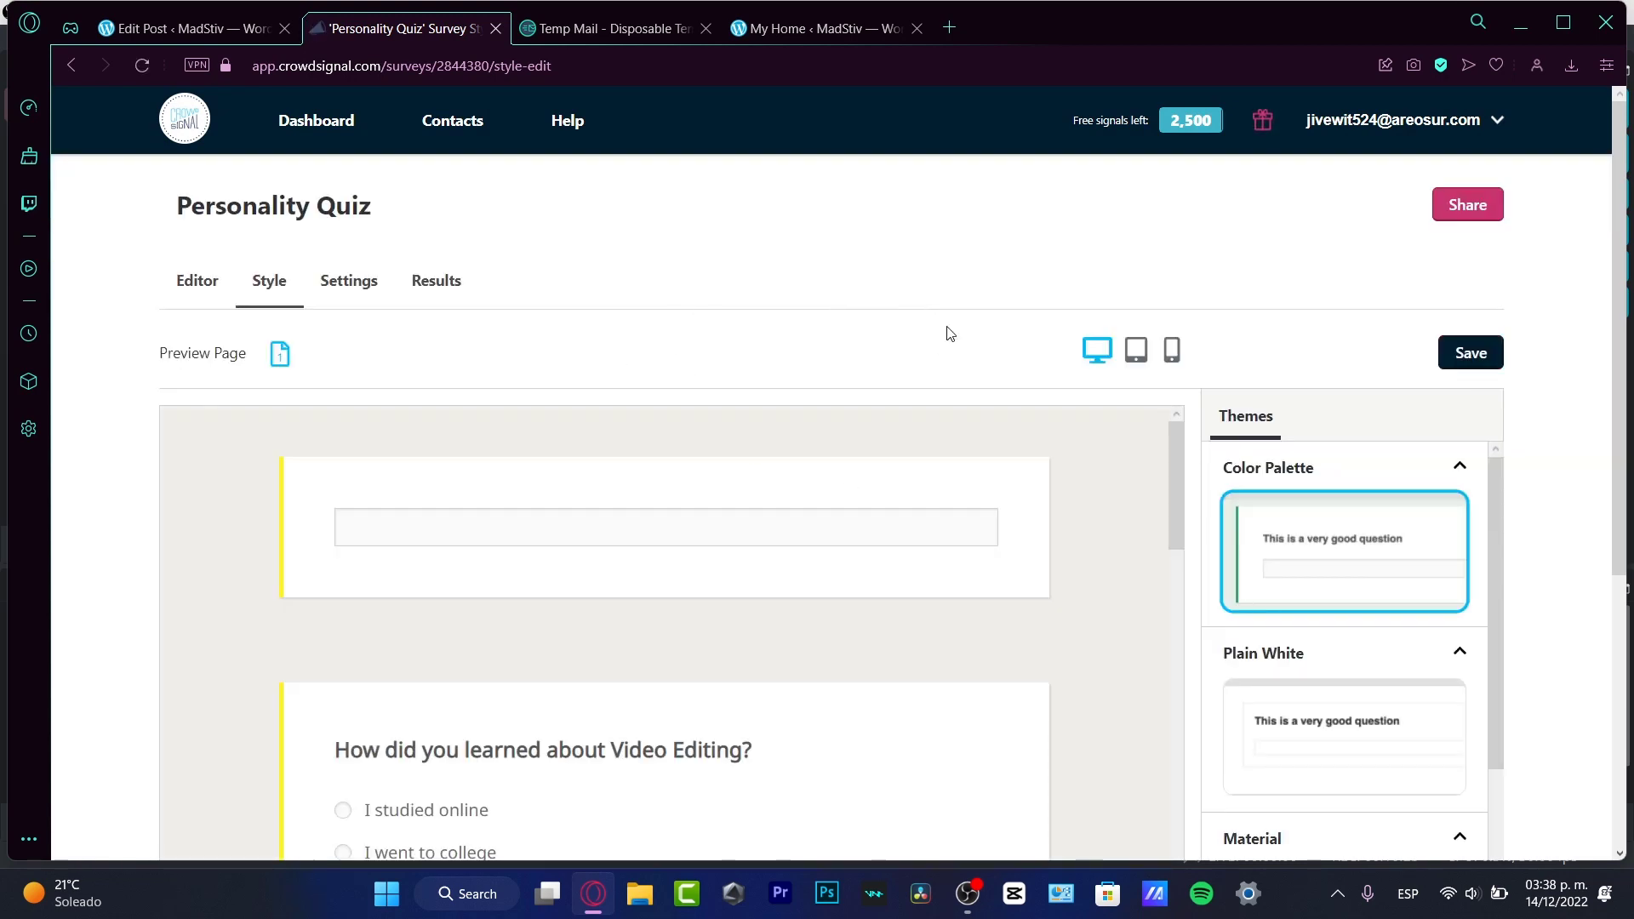
{"action": "scroll", "coordinate": [953, 345], "scroll_direction": "down", "scroll_amount": 3}
{"action": "scroll", "coordinate": [945, 393], "scroll_direction": "down", "scroll_amount": 15}
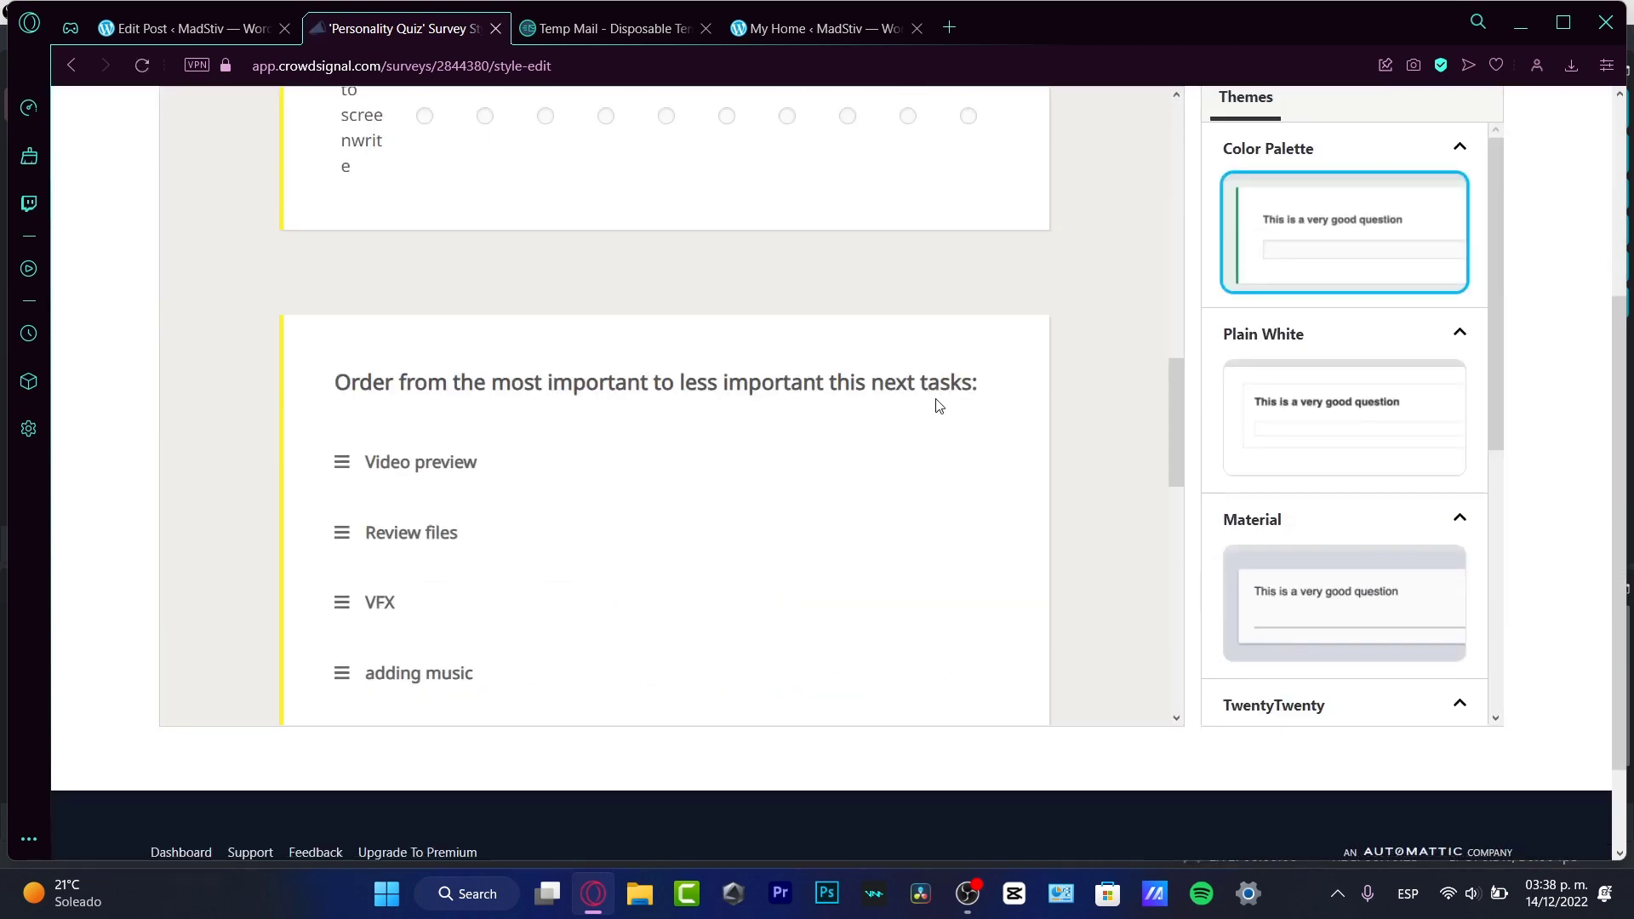
{"action": "scroll", "coordinate": [936, 405], "scroll_direction": "down", "scroll_amount": 5}
{"action": "scroll", "coordinate": [936, 405], "scroll_direction": "up", "scroll_amount": 15}
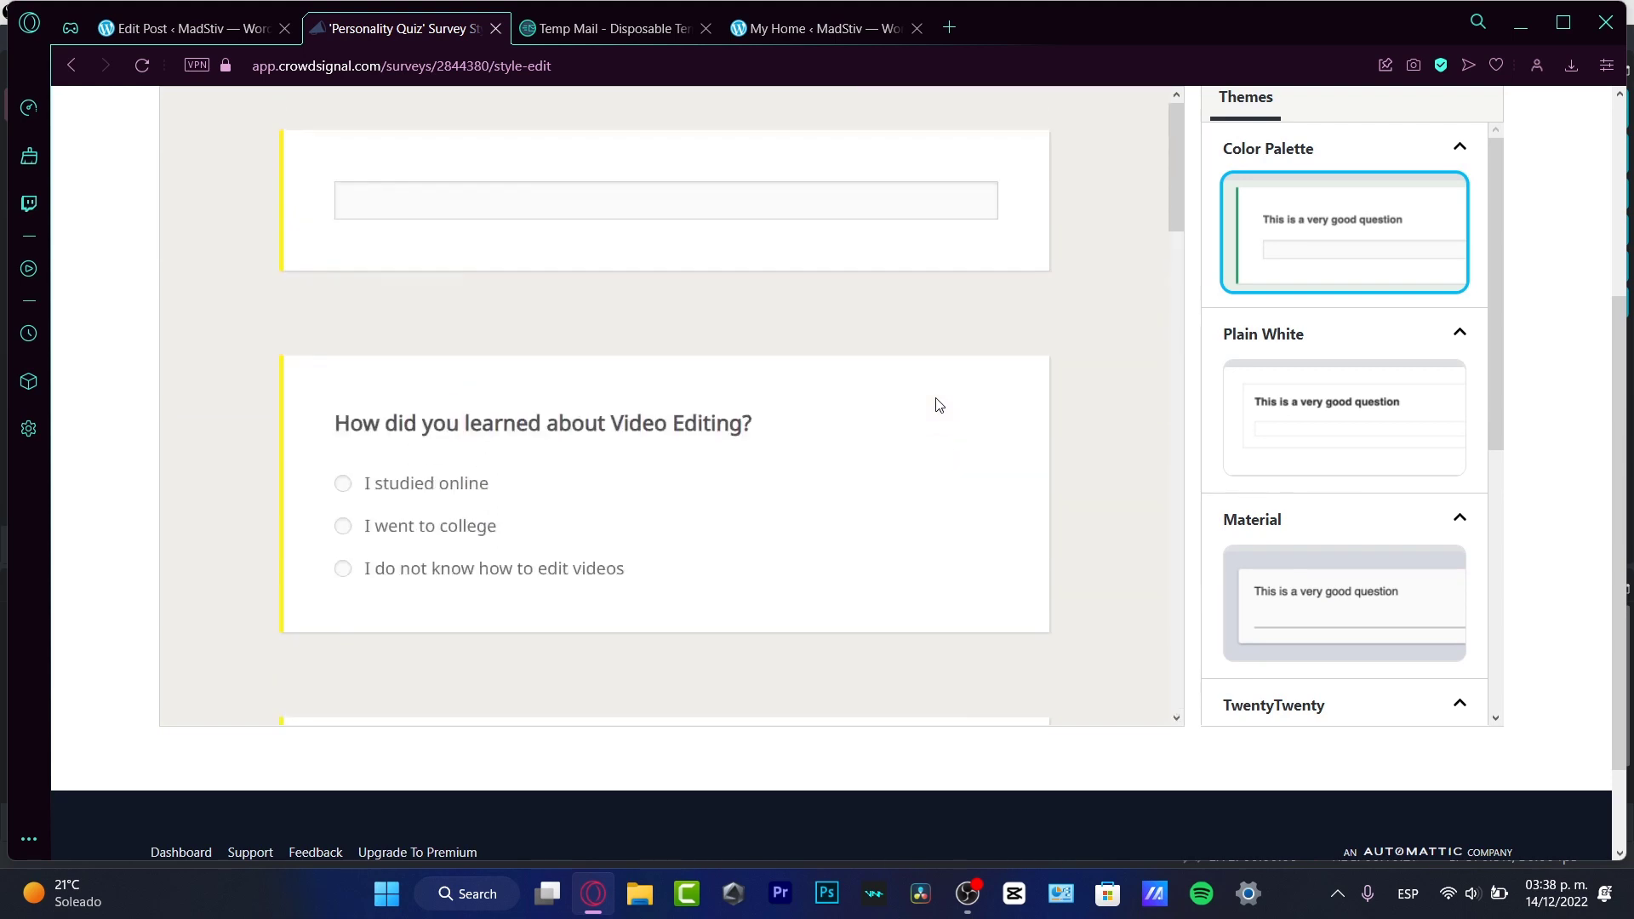
{"action": "scroll", "coordinate": [1607, 364], "scroll_direction": "up", "scroll_amount": 3}
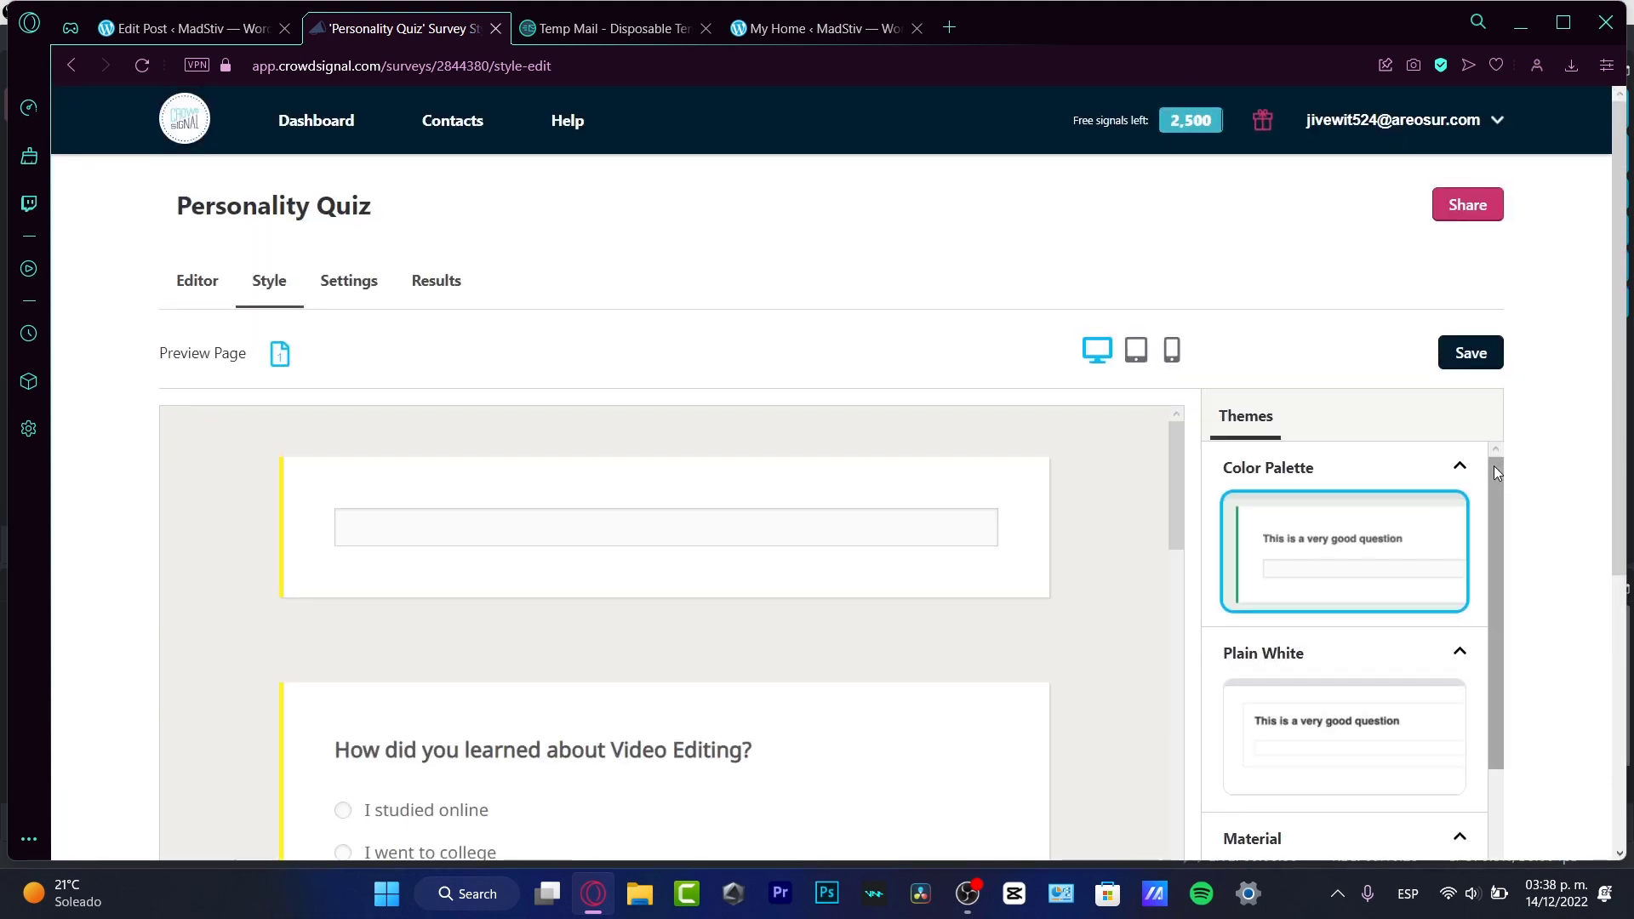
{"action": "left_click_drag", "start_coordinate": [1493, 466], "coordinate": [1510, 535]}
{"action": "scroll", "coordinate": [1546, 601], "scroll_direction": "down", "scroll_amount": 4}
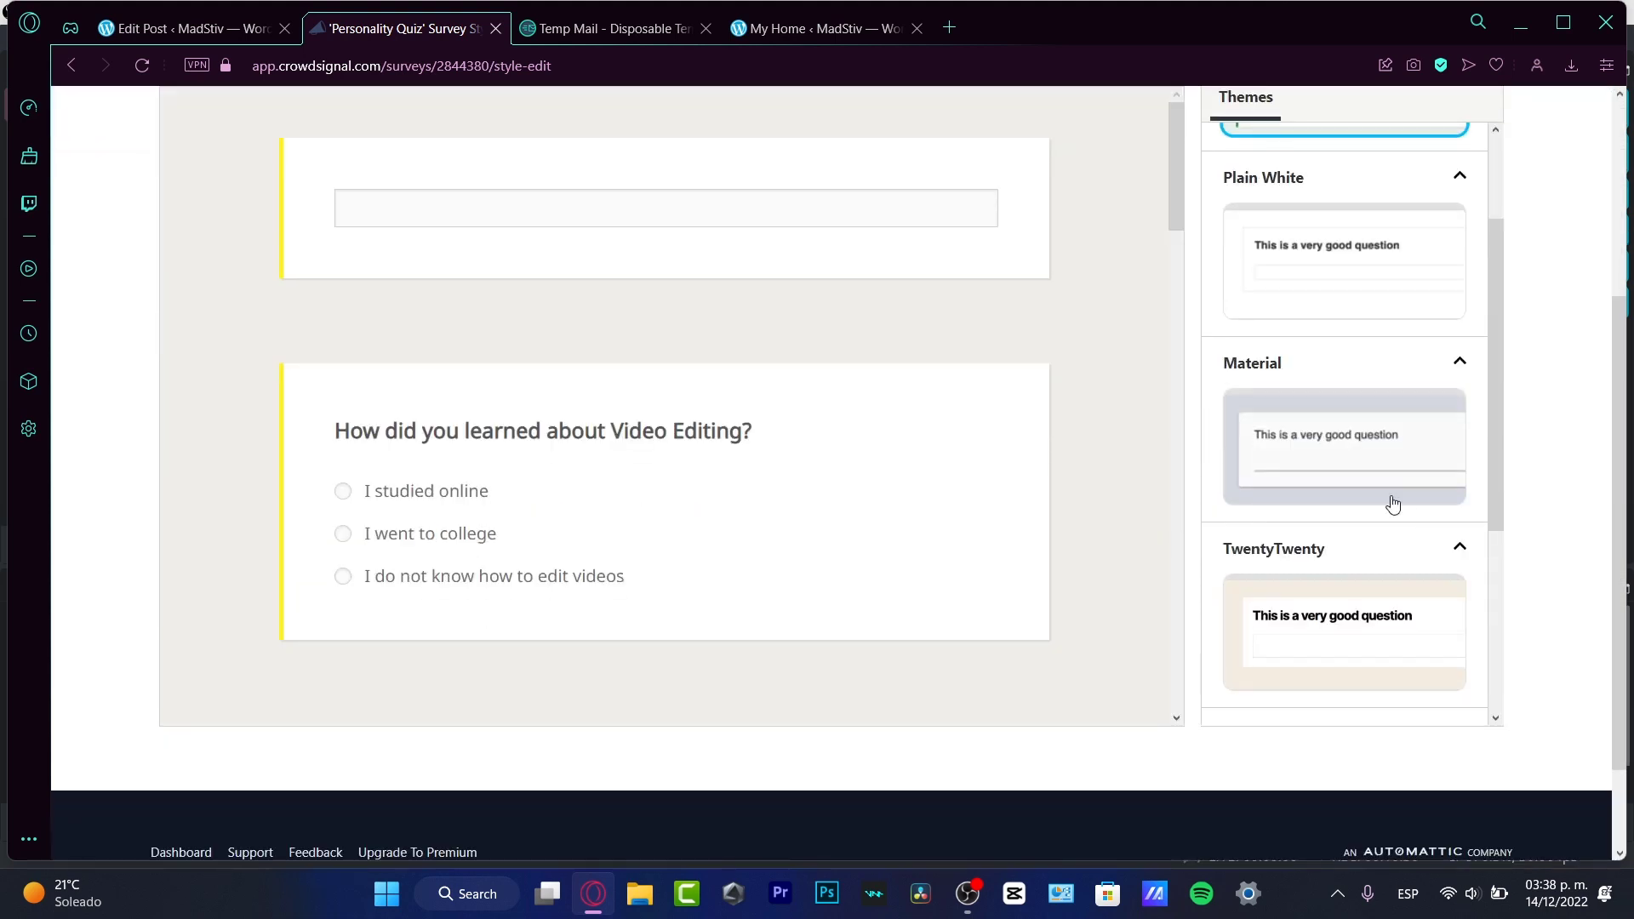
Try the TwentyTwenty theme, then apply the TwentyTwentyOne theme to the quiz
{"action": "left_click", "coordinate": [1342, 621]}
{"action": "left_click_drag", "start_coordinate": [1503, 453], "coordinate": [1514, 646]}
{"action": "left_click", "coordinate": [1426, 558]}
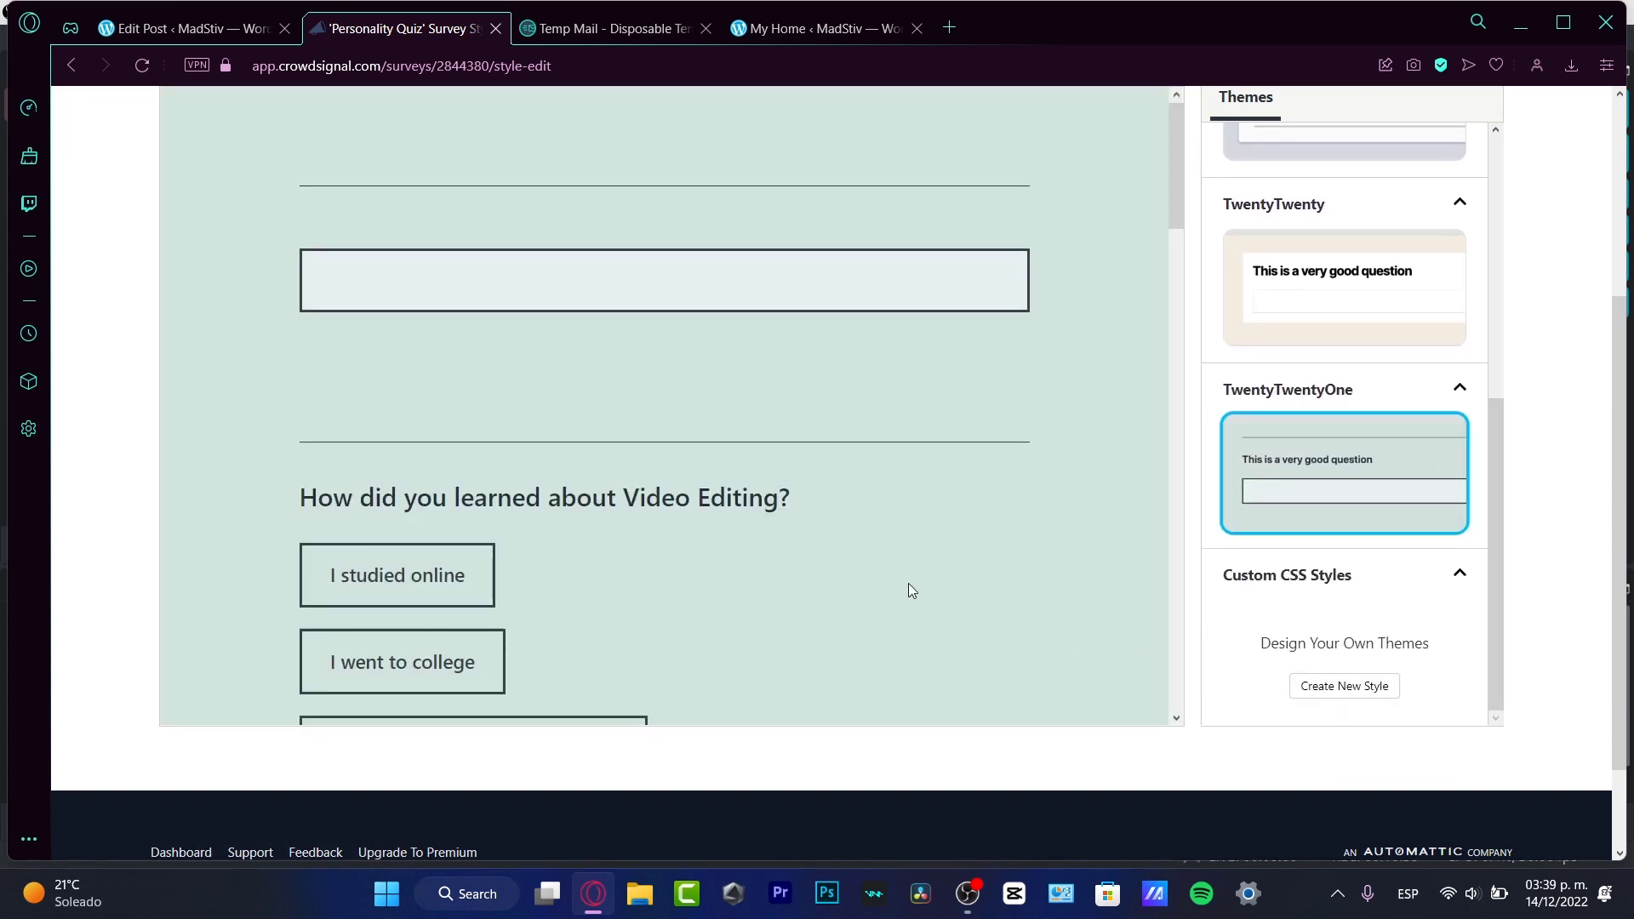
{"action": "scroll", "coordinate": [907, 584], "scroll_direction": "down", "scroll_amount": 5}
{"action": "scroll", "coordinate": [909, 584], "scroll_direction": "down", "scroll_amount": 10}
{"action": "scroll", "coordinate": [805, 536], "scroll_direction": "up", "scroll_amount": 10}
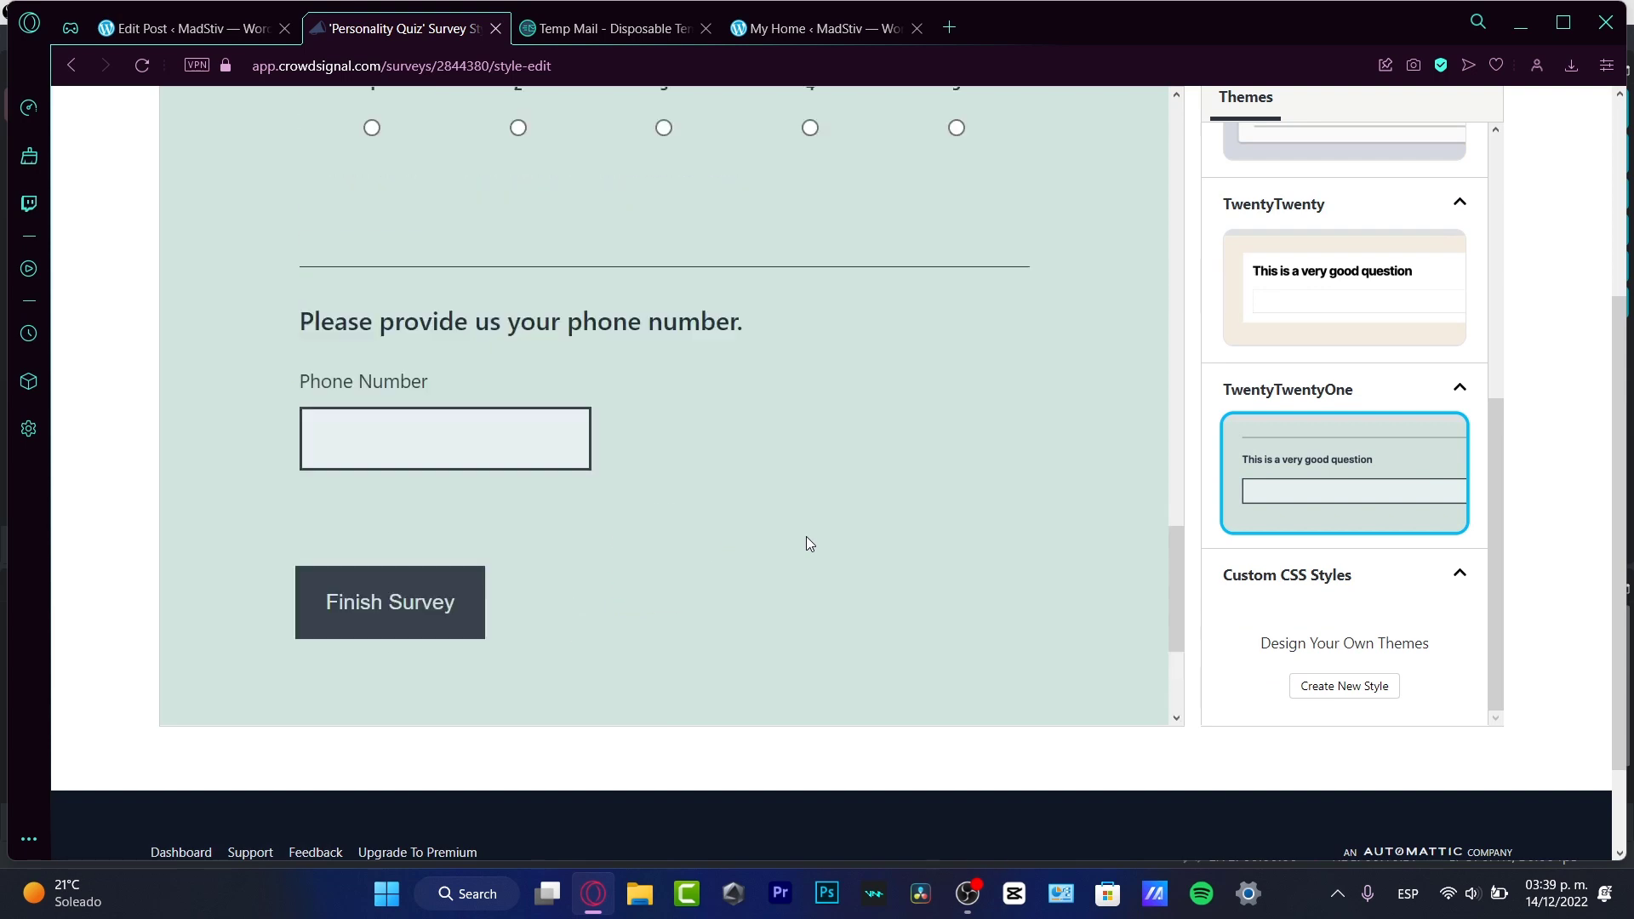
{"action": "scroll", "coordinate": [1579, 412], "scroll_direction": "up", "scroll_amount": 4}
{"action": "scroll", "coordinate": [1580, 412], "scroll_direction": "down", "scroll_amount": 2}
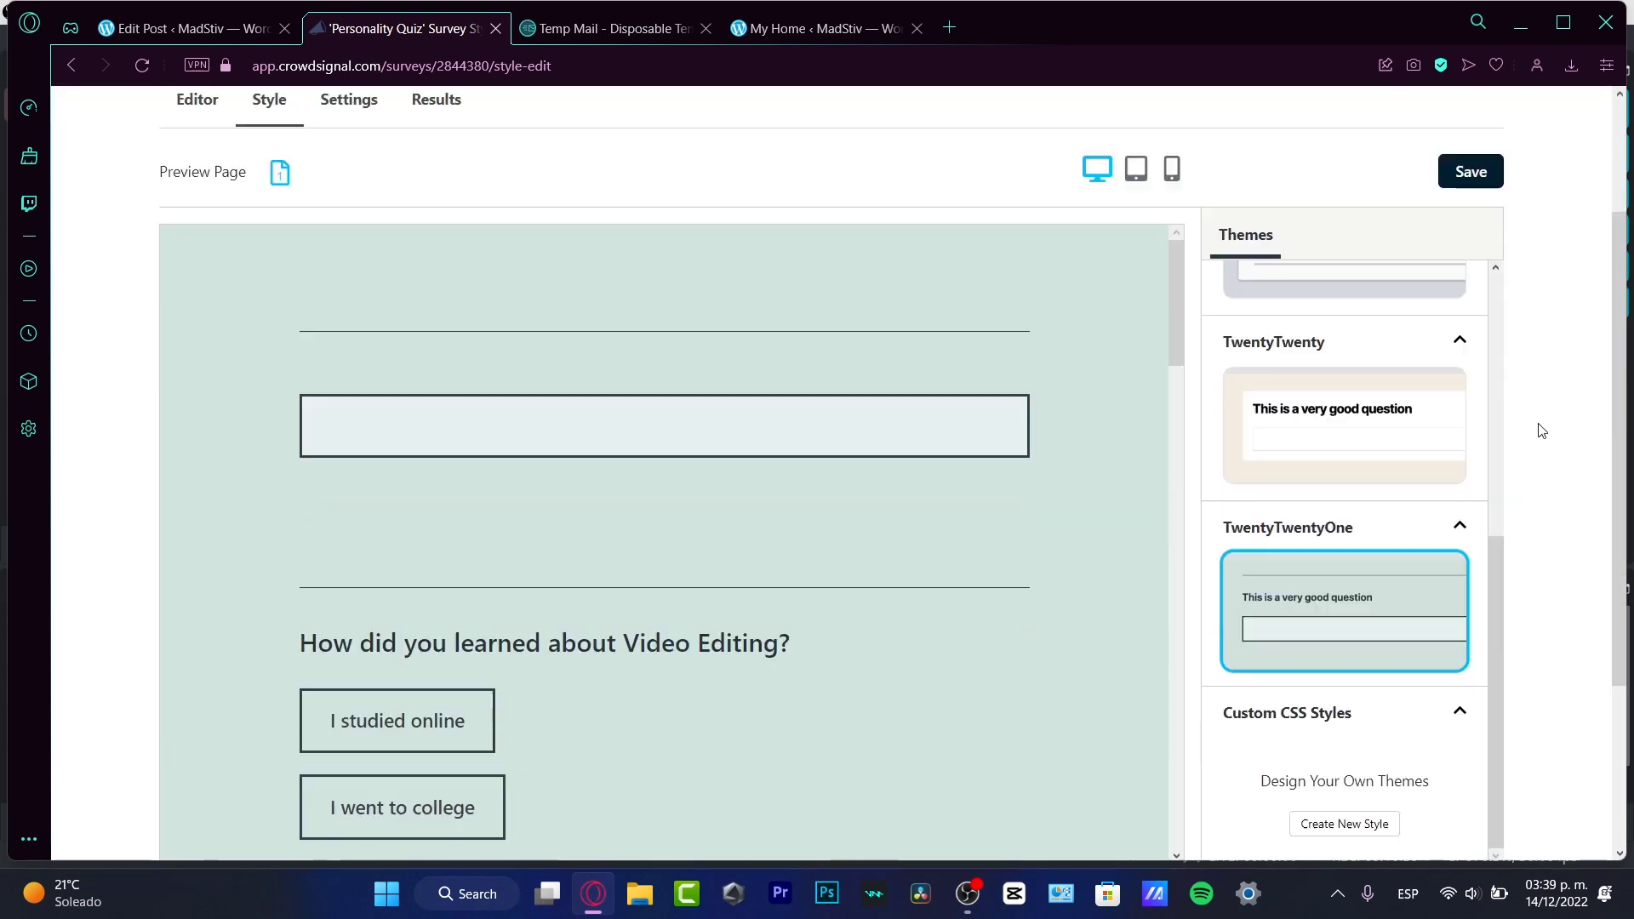
{"action": "scroll", "coordinate": [1328, 419], "scroll_direction": "up", "scroll_amount": 2}
Save the quiz settings and bring up the Share dialog from the quiz's results page
{"action": "left_click", "coordinate": [356, 283]}
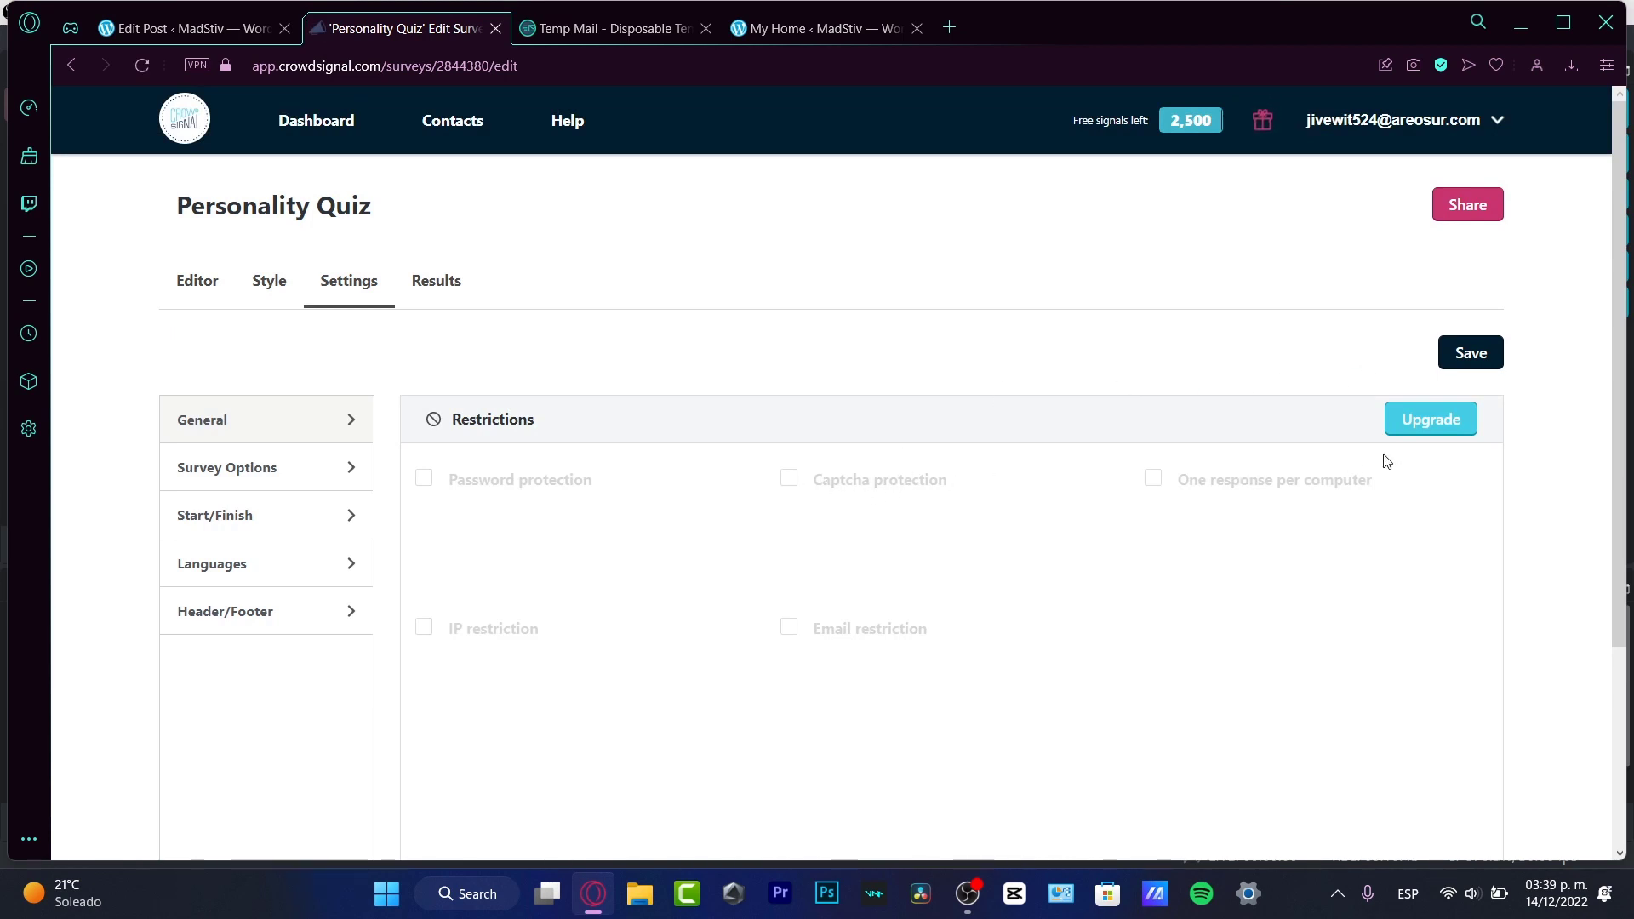
{"action": "left_click", "coordinate": [1464, 362]}
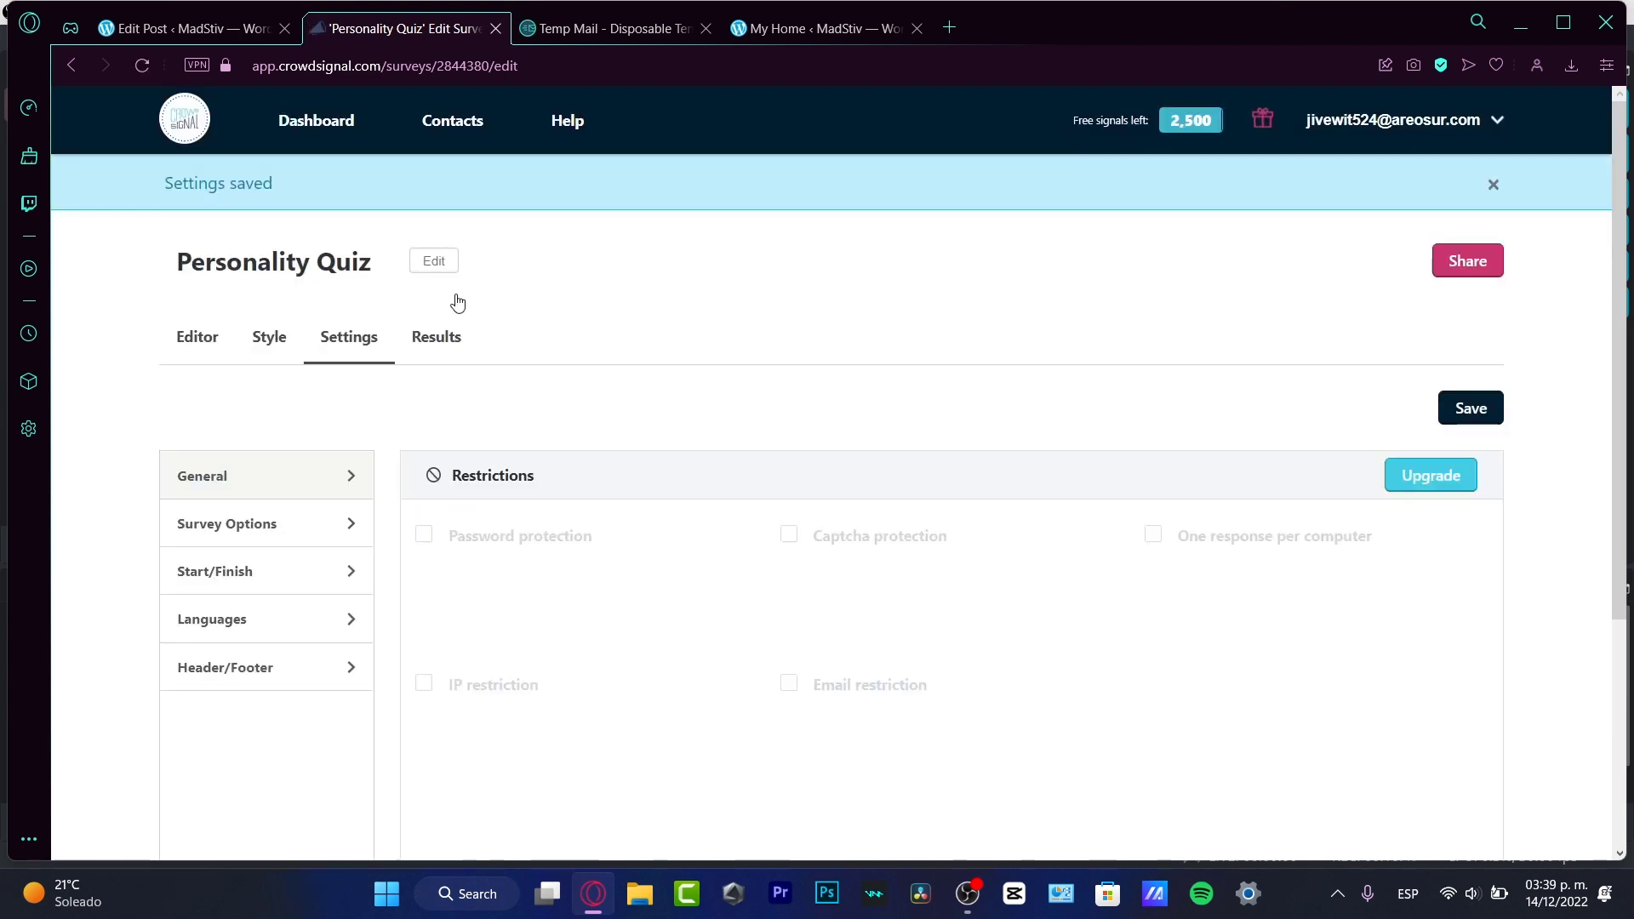
{"action": "left_click", "coordinate": [447, 335]}
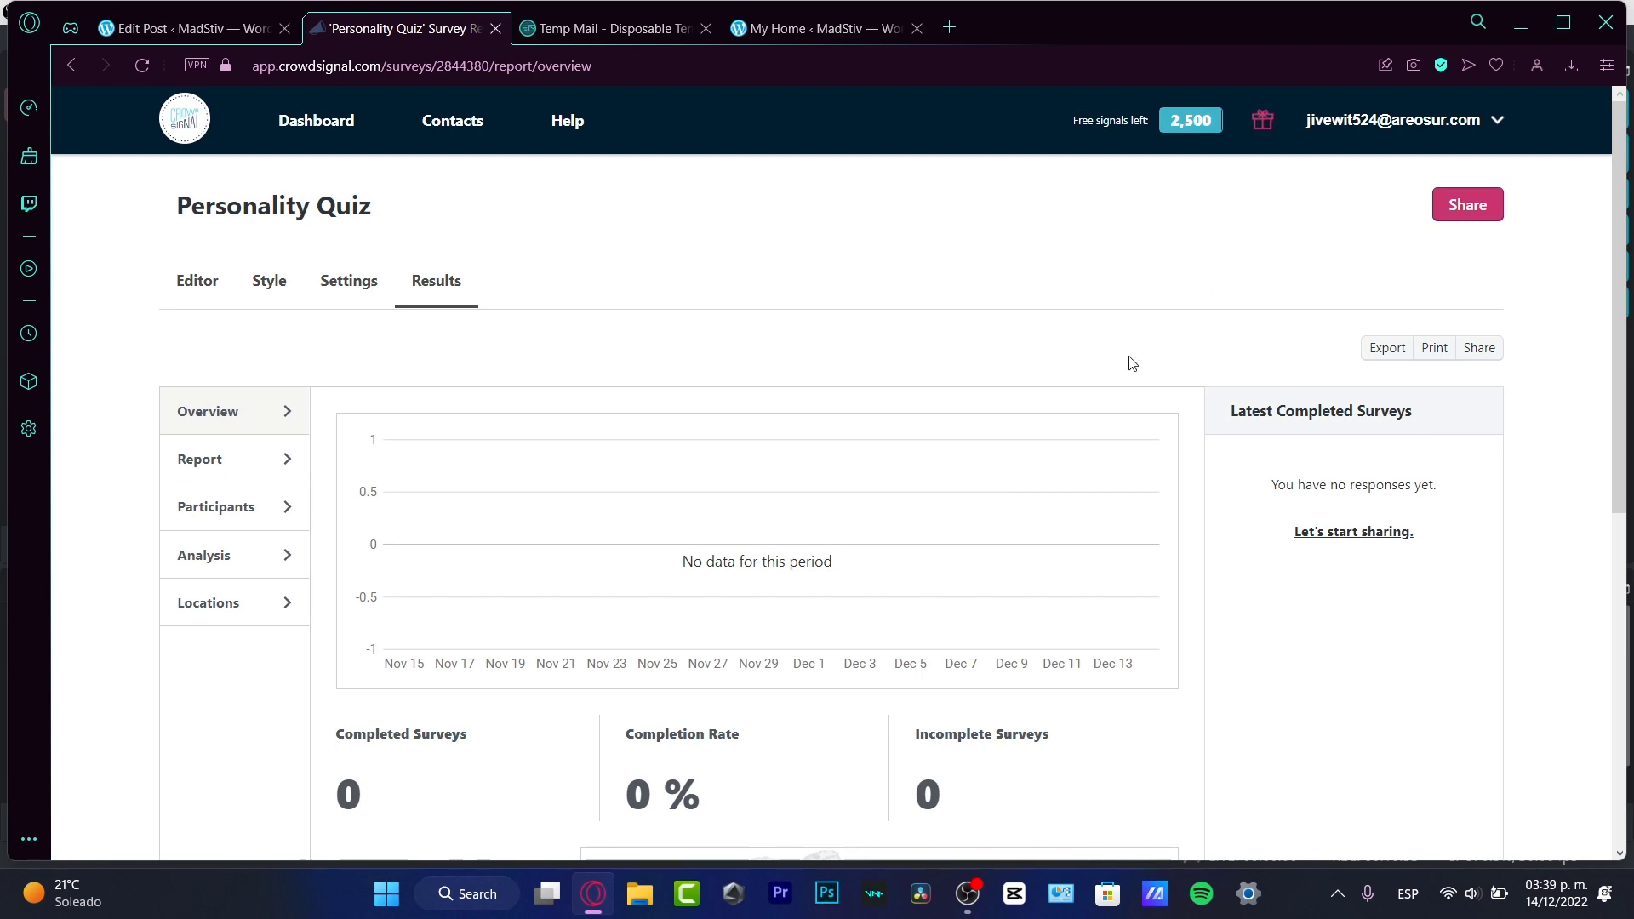
{"action": "left_click", "coordinate": [1458, 207]}
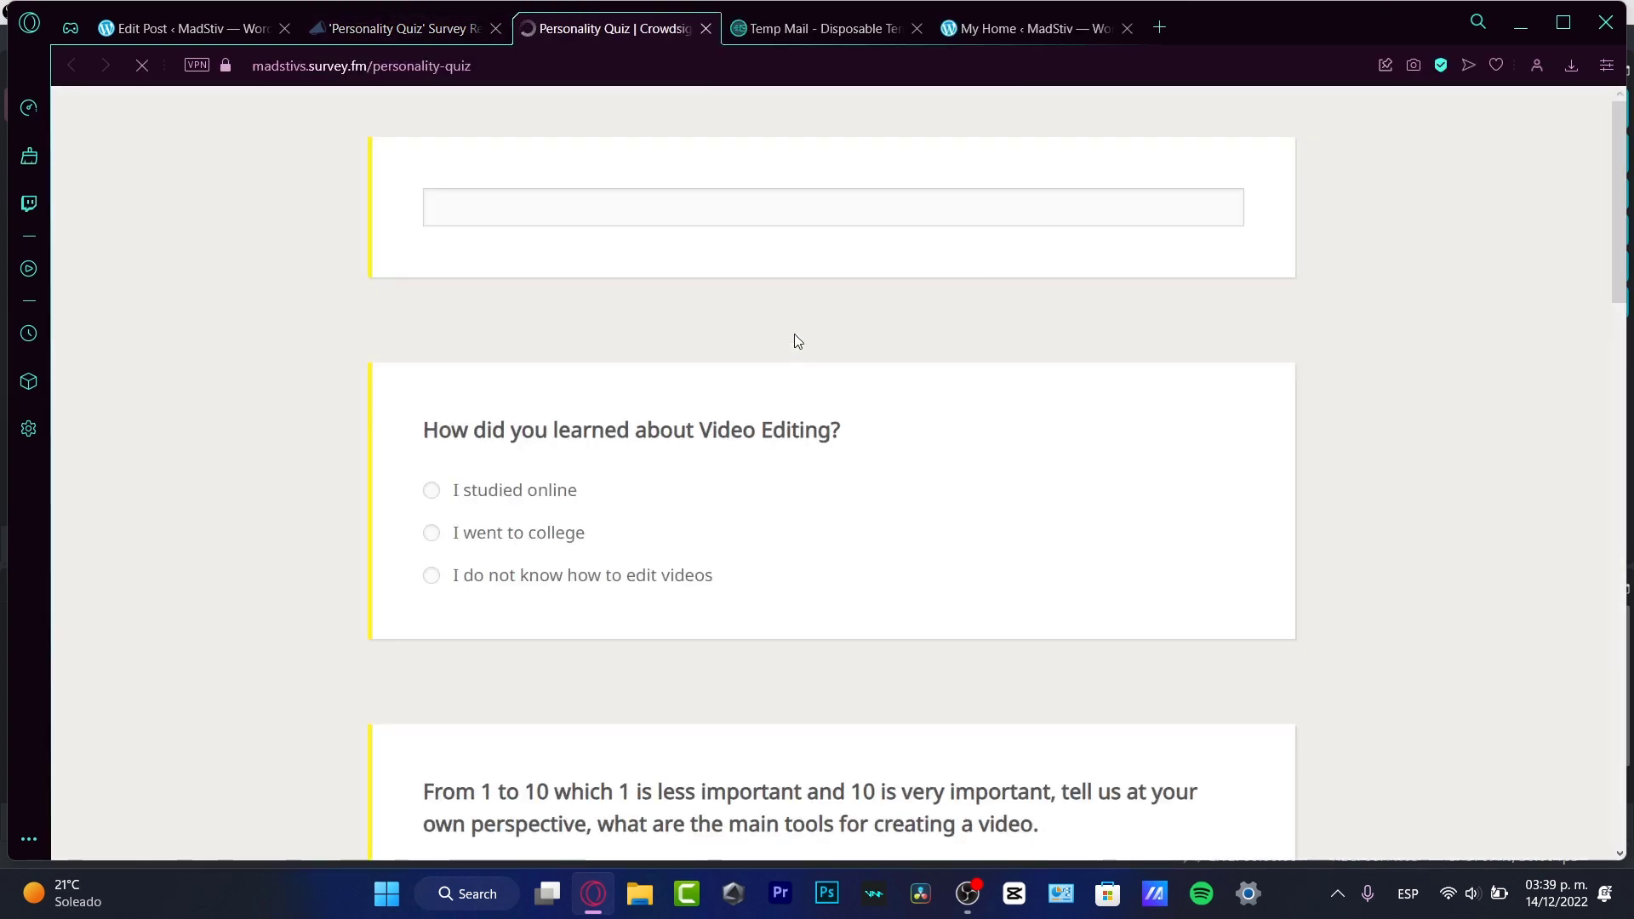
Look over the public survey page, then return to the quiz's share options tab
{"action": "scroll", "coordinate": [784, 325], "scroll_direction": "down", "scroll_amount": 20}
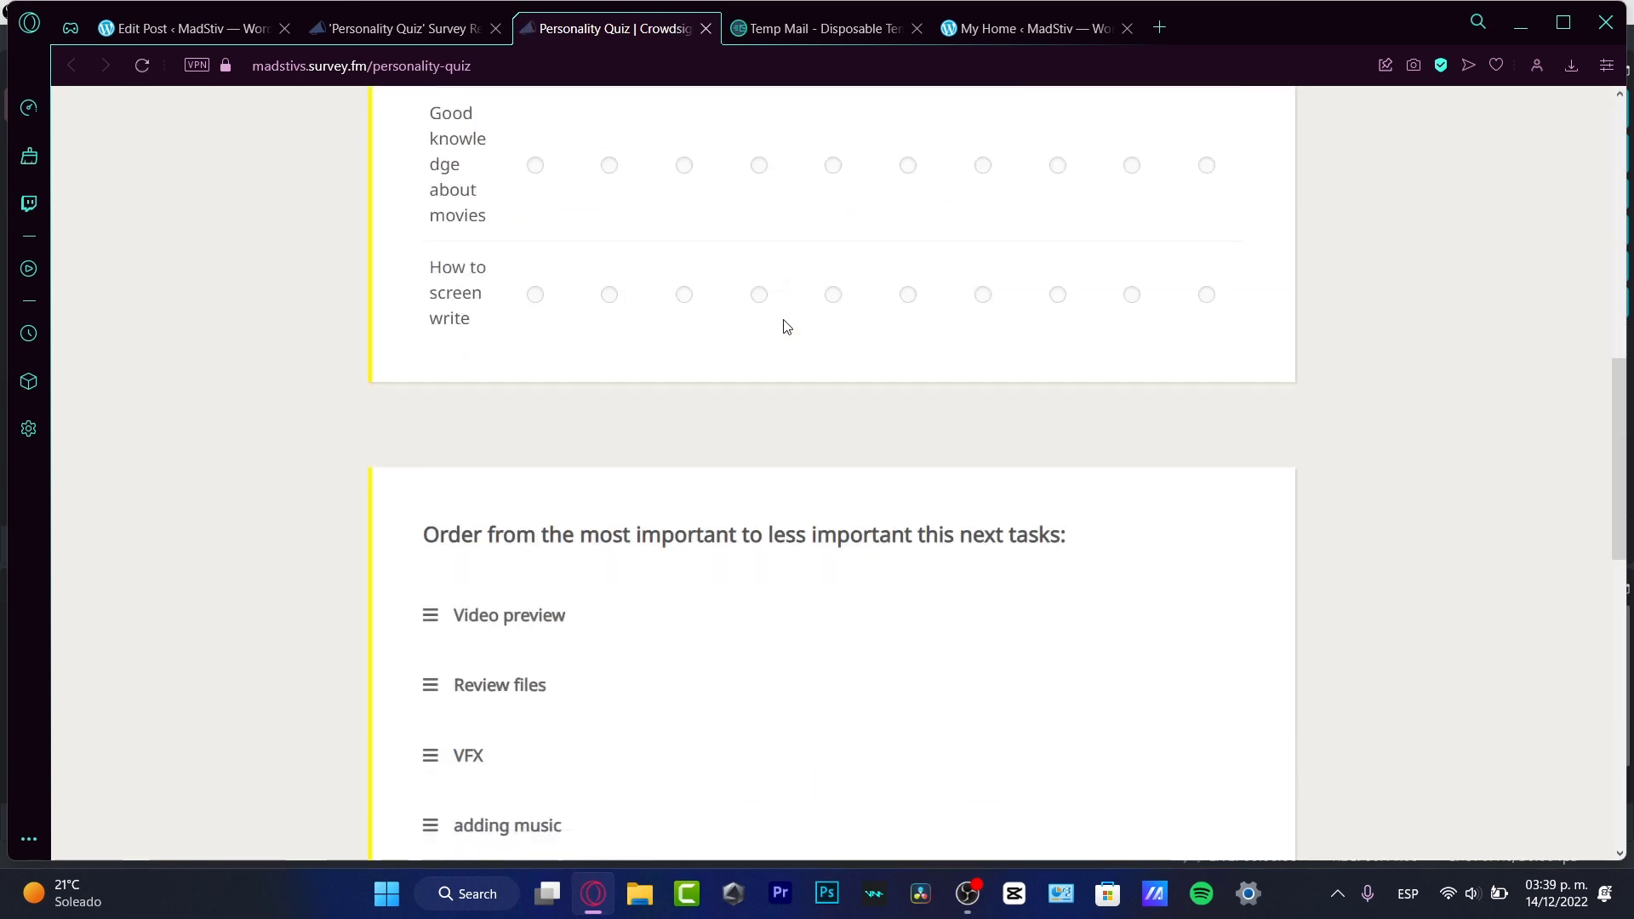
{"action": "scroll", "coordinate": [784, 324], "scroll_direction": "up", "scroll_amount": 10}
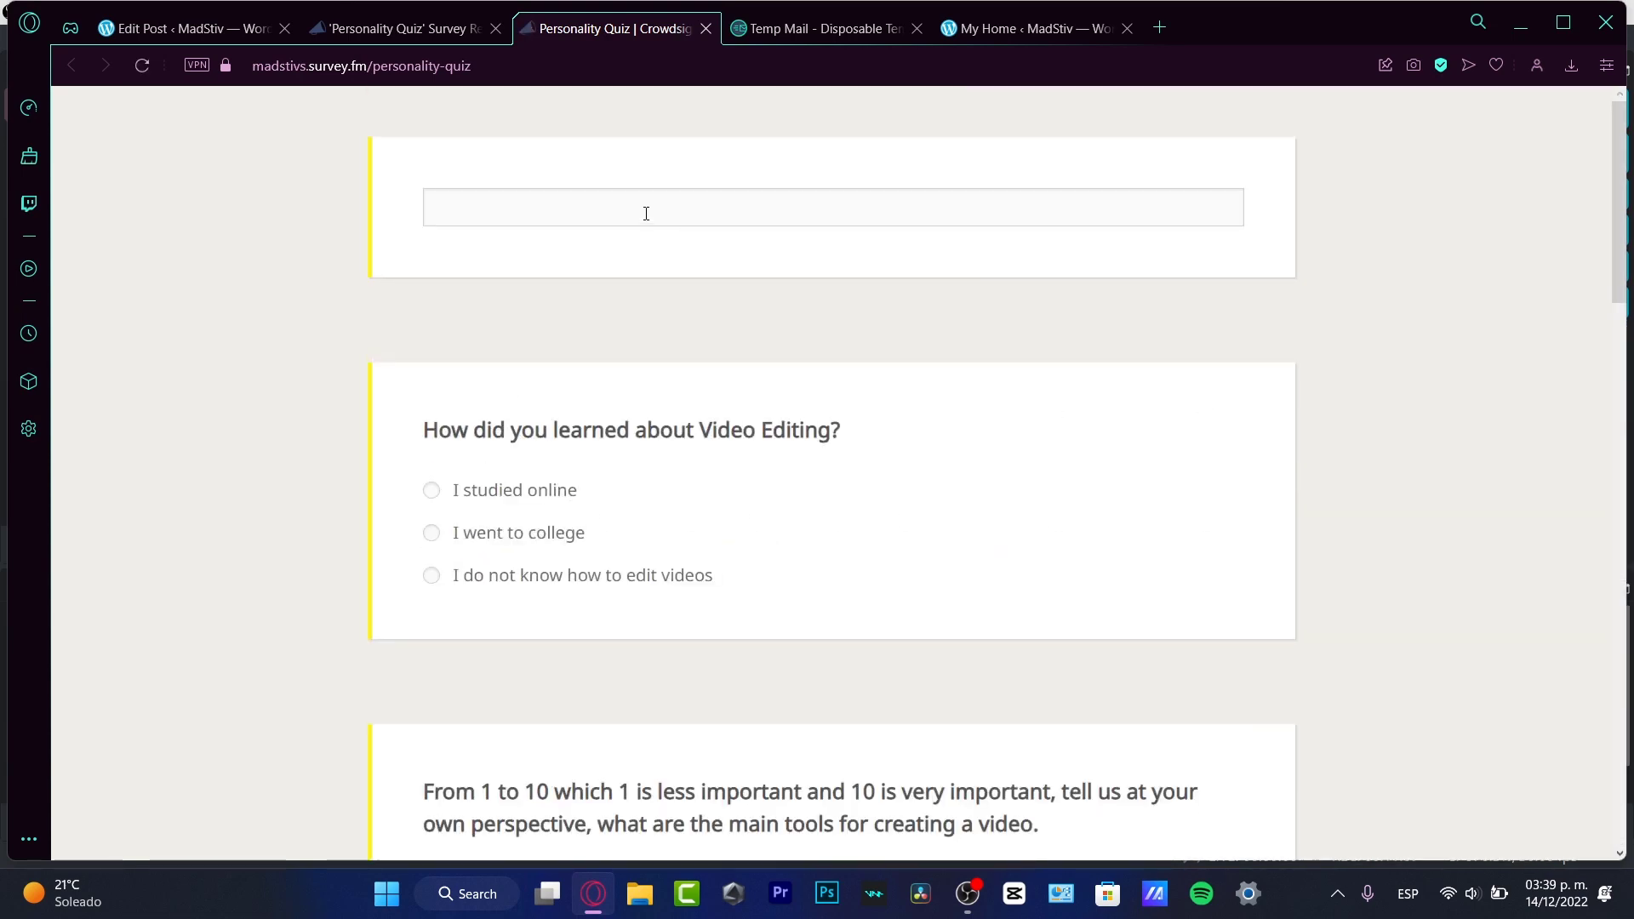
{"action": "left_click", "coordinate": [431, 29]}
Paste the Personality Quiz survey link into the post's Quiz Embed block and embed it
{"action": "left_click", "coordinate": [172, 34]}
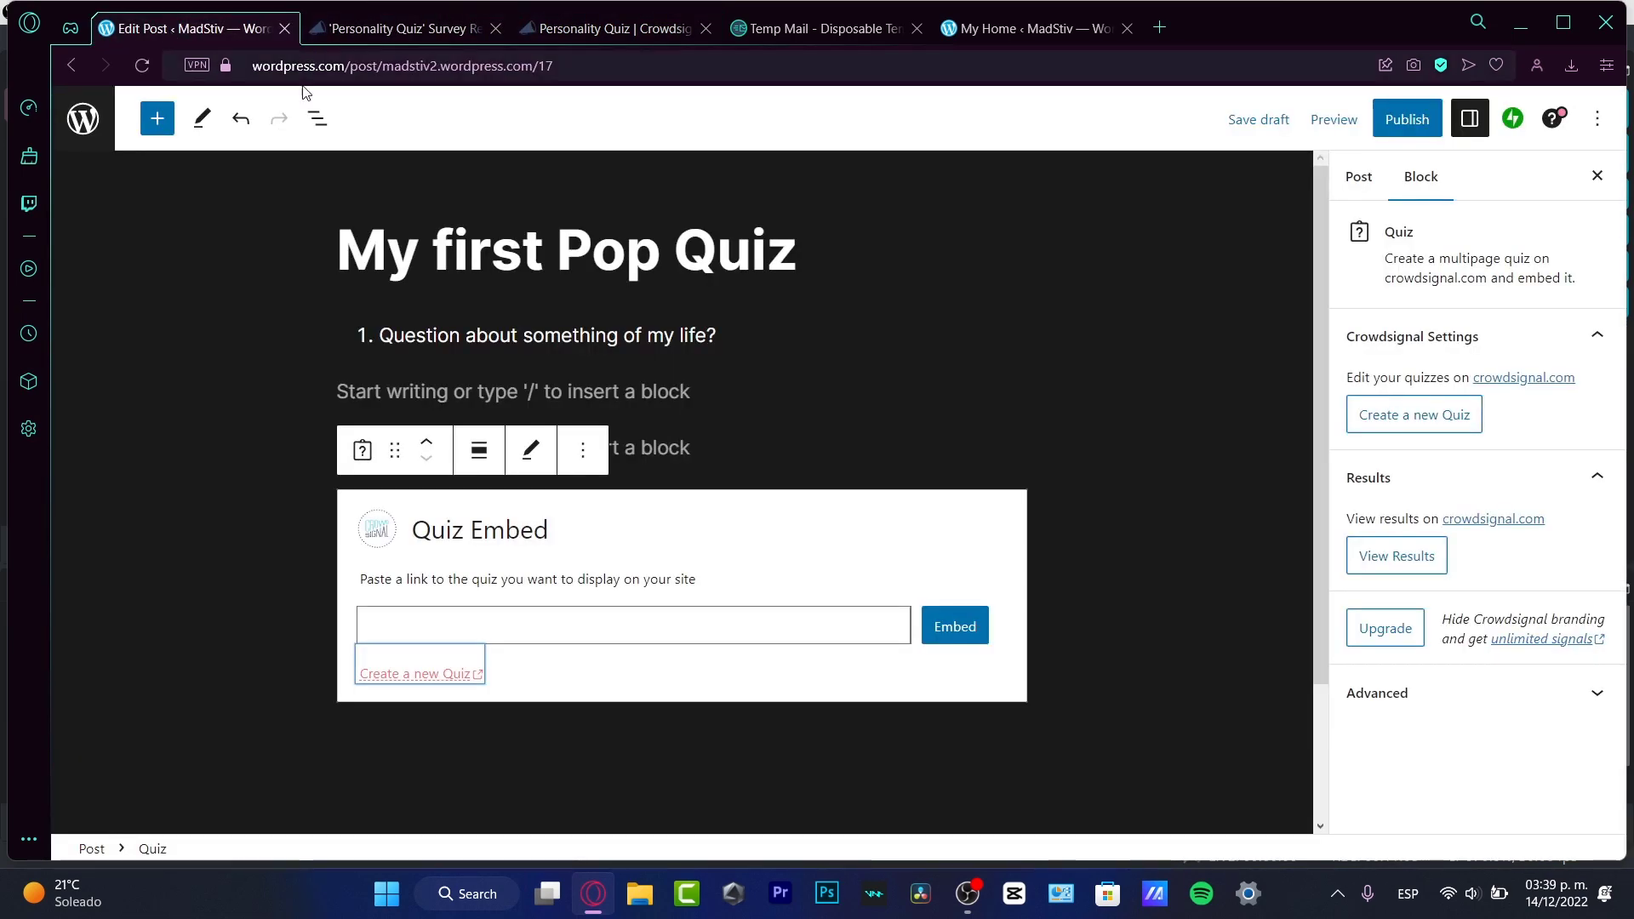
{"action": "left_click", "coordinate": [581, 616]}
{"action": "type", "text": "https://madstivs.survey.fm/personality-quiz"}
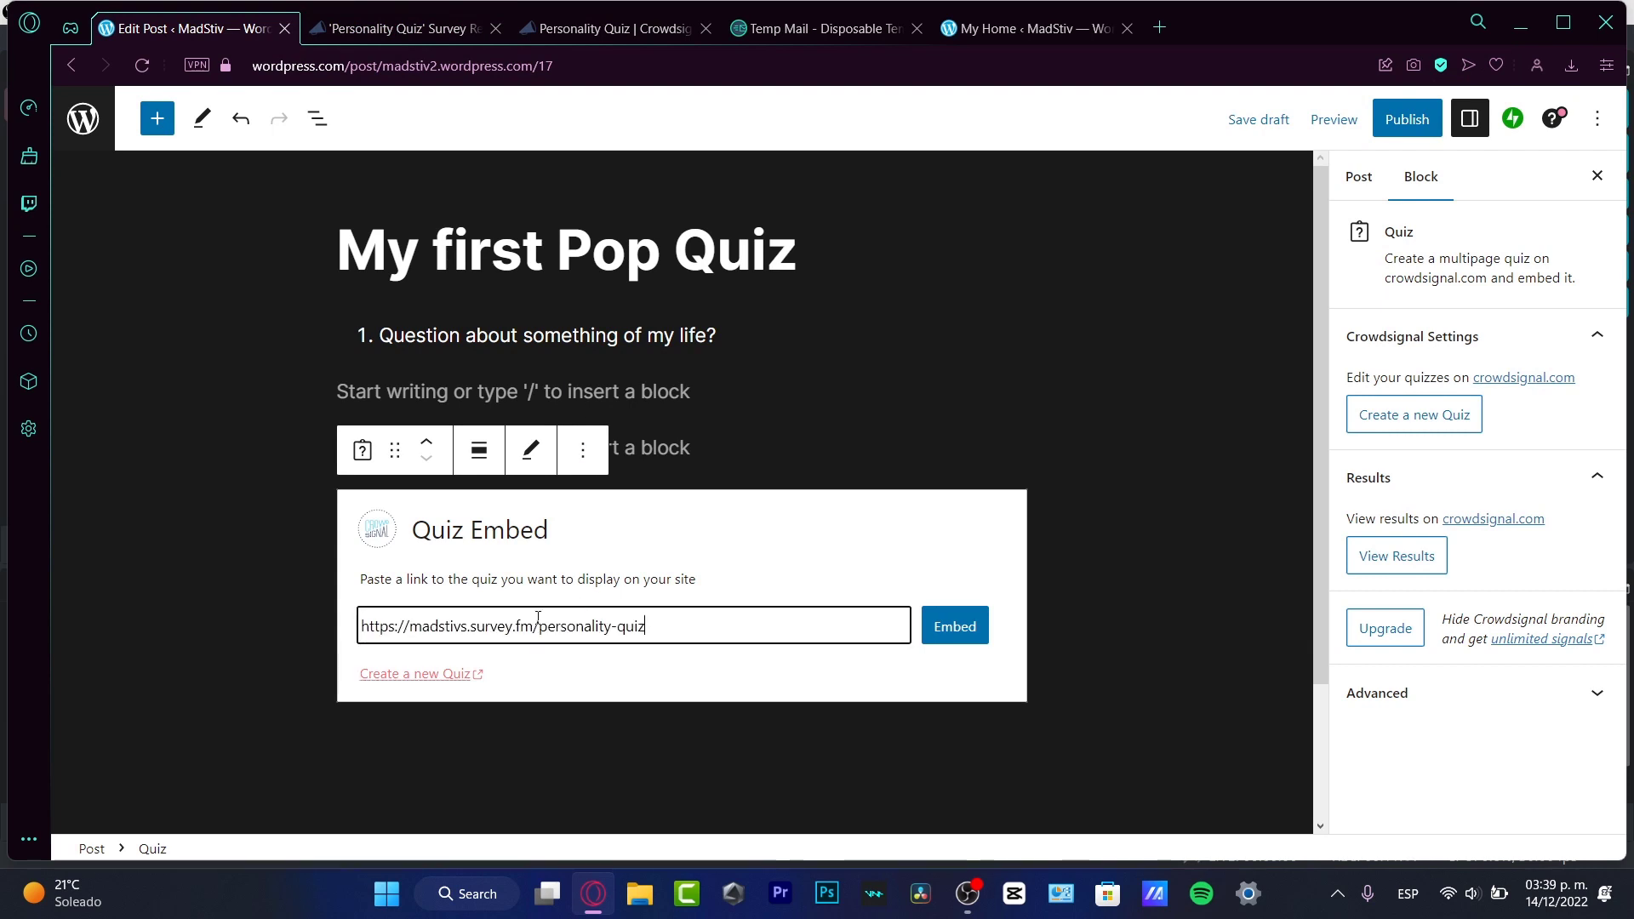
{"action": "left_click", "coordinate": [957, 627]}
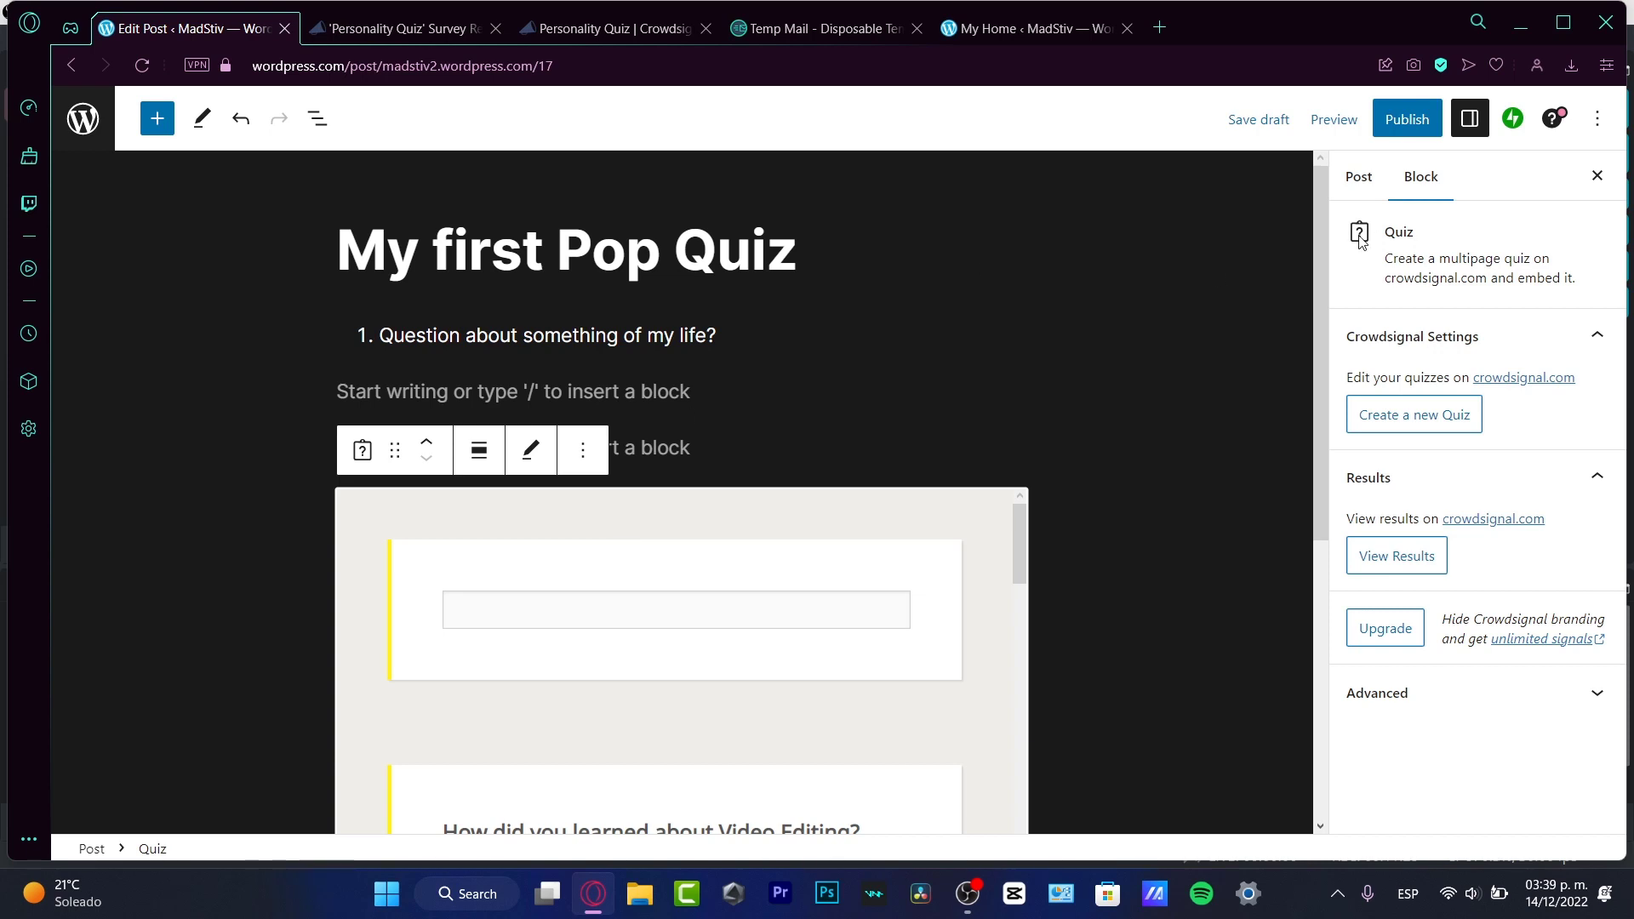
{"action": "scroll", "coordinate": [1319, 259], "scroll_direction": "down", "scroll_amount": 3}
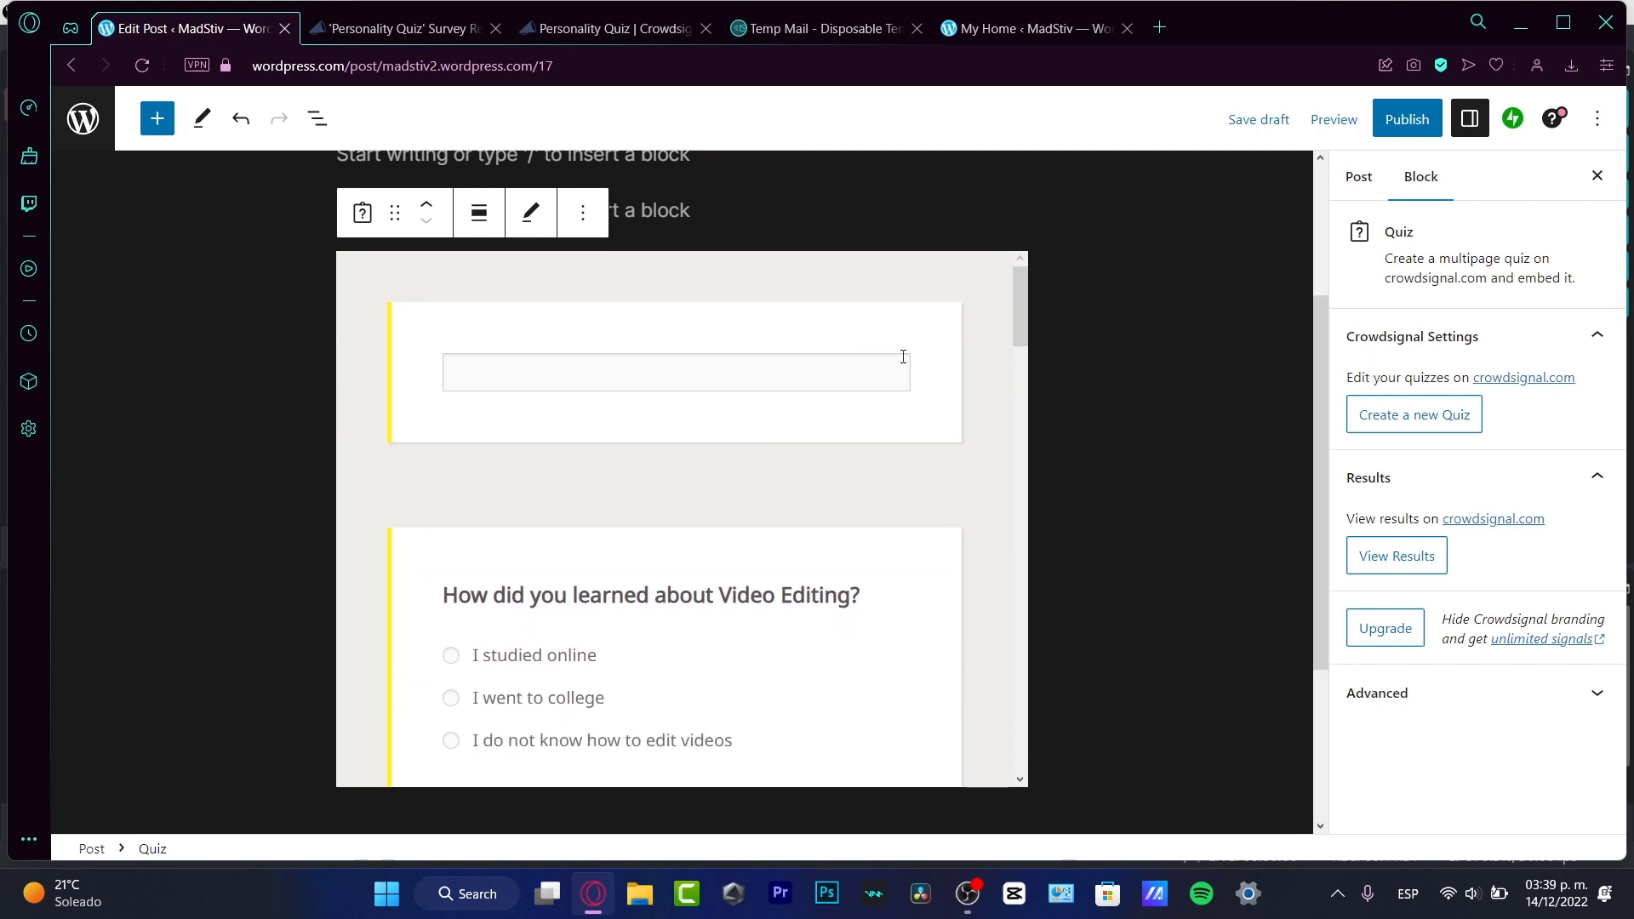
{"action": "left_click_drag", "start_coordinate": [1021, 341], "coordinate": [845, 270]}
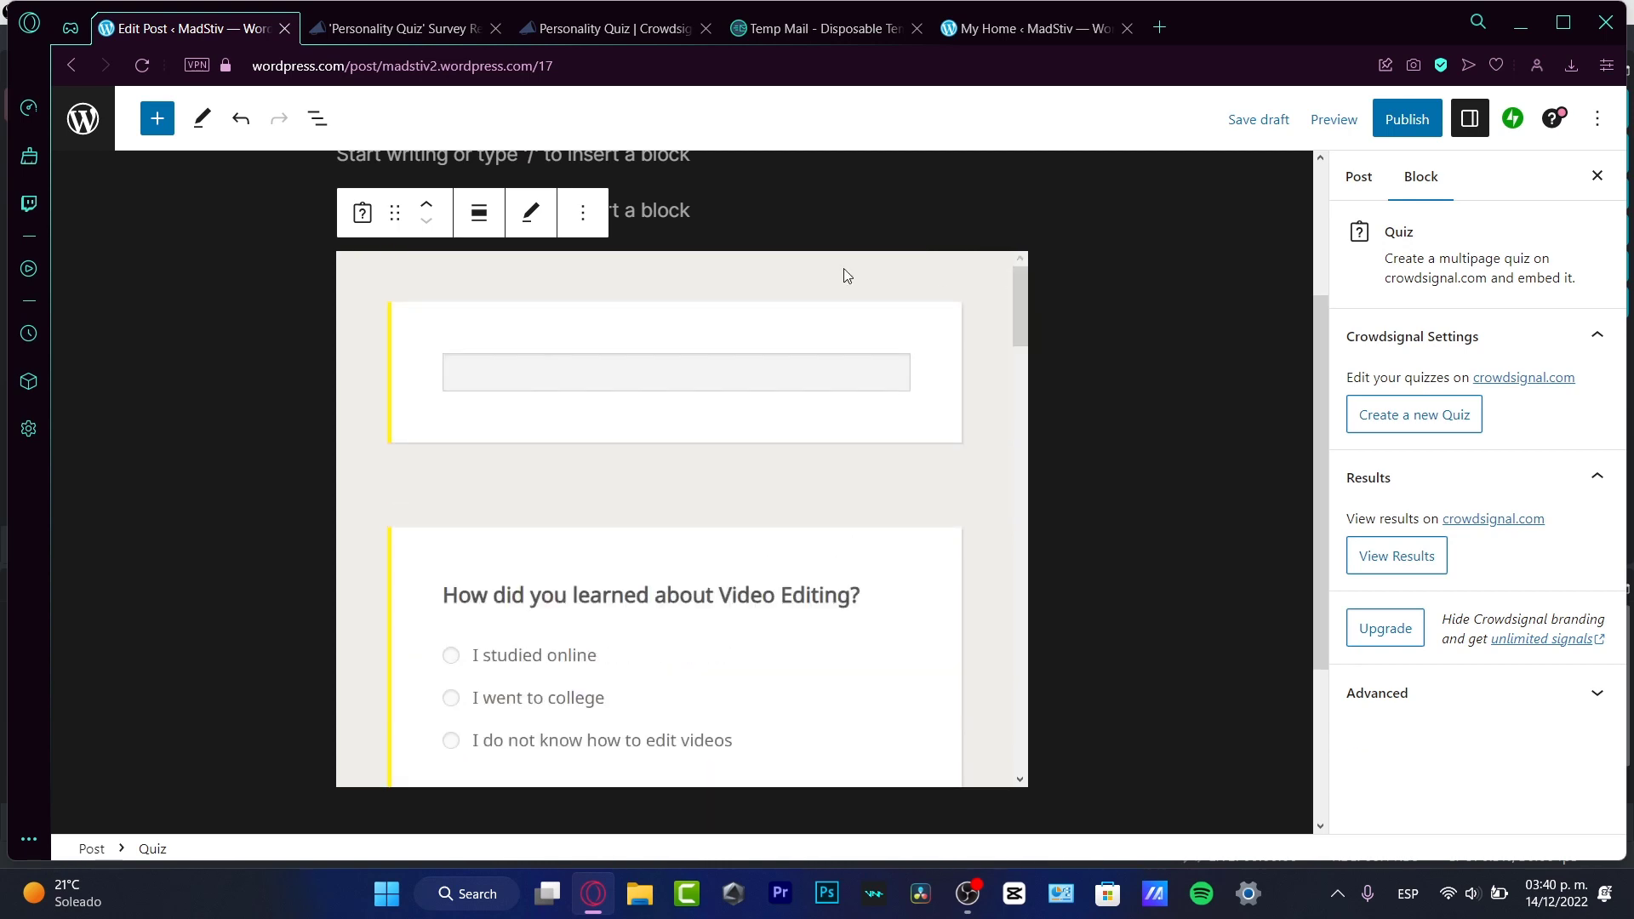
Try Wide width on the Quiz block, then set its alignment to Full width
{"action": "left_click", "coordinate": [584, 213]}
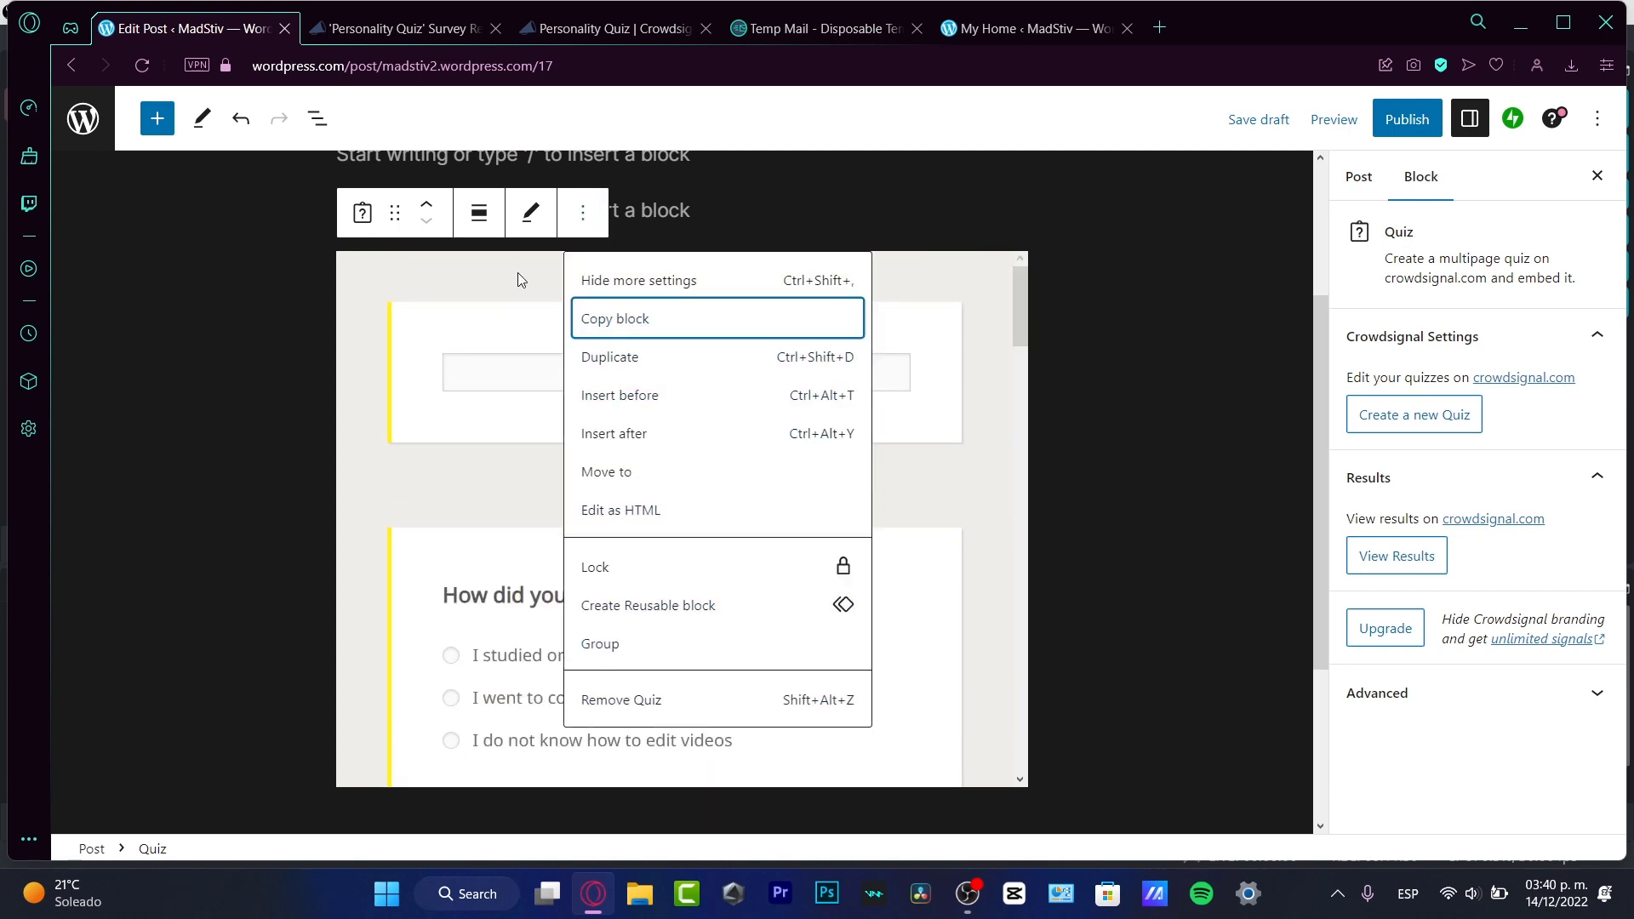
{"action": "left_click", "coordinate": [479, 213]}
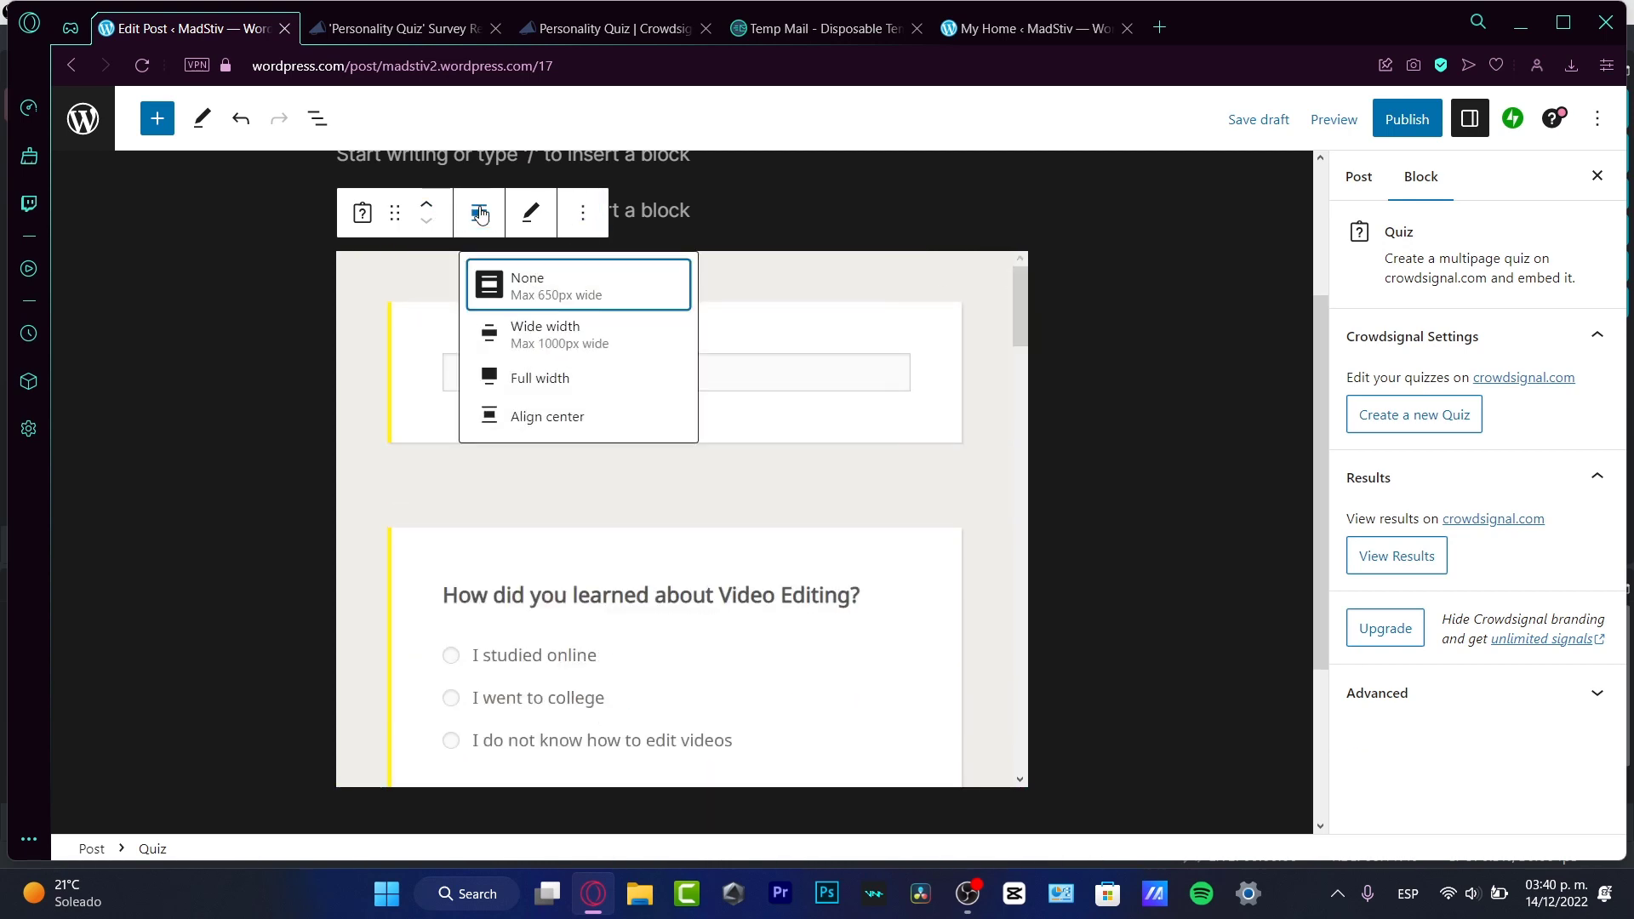
{"action": "left_click", "coordinate": [616, 342]}
{"action": "scroll", "coordinate": [816, 383], "scroll_direction": "down", "scroll_amount": 10}
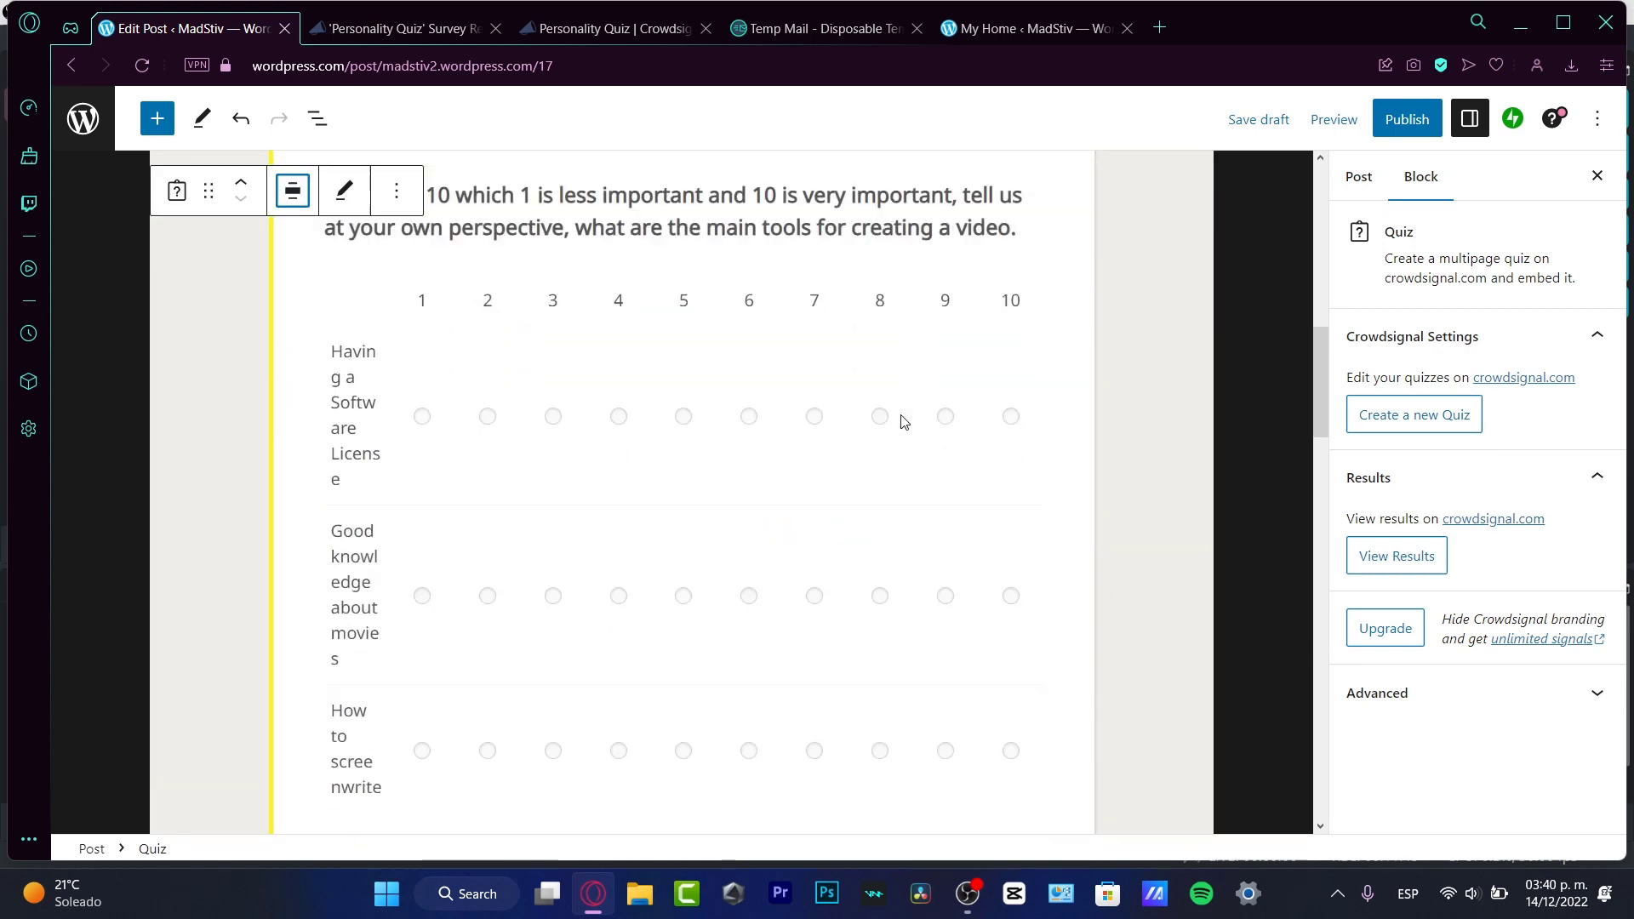
{"action": "left_click", "coordinate": [413, 207]}
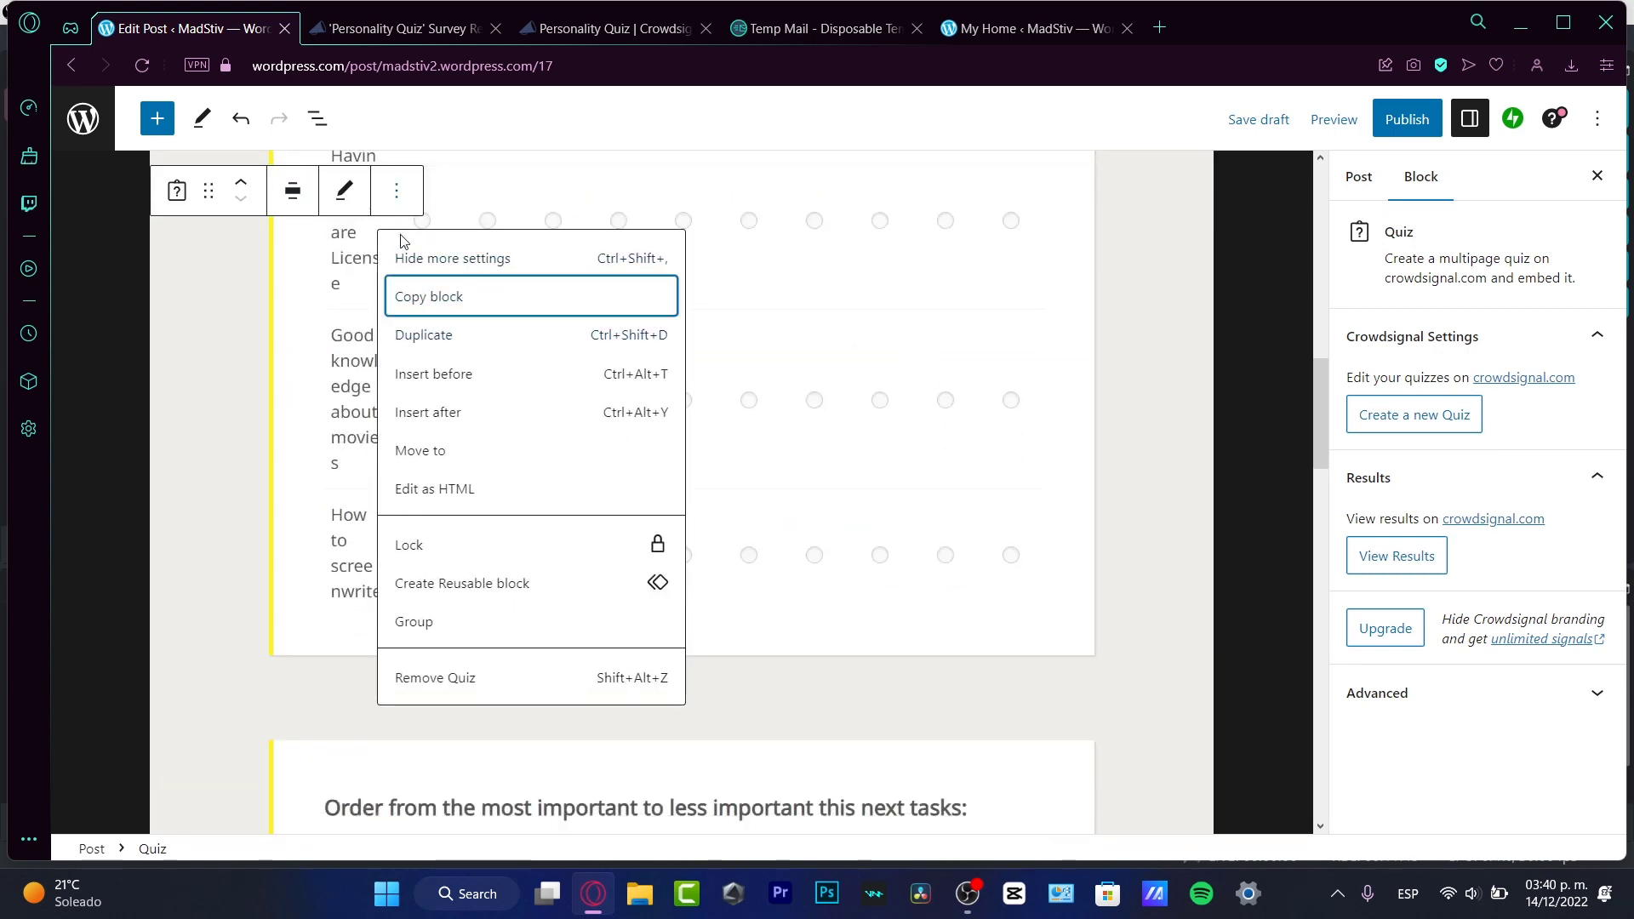
{"action": "left_click", "coordinate": [292, 191]}
{"action": "left_click", "coordinate": [437, 350]}
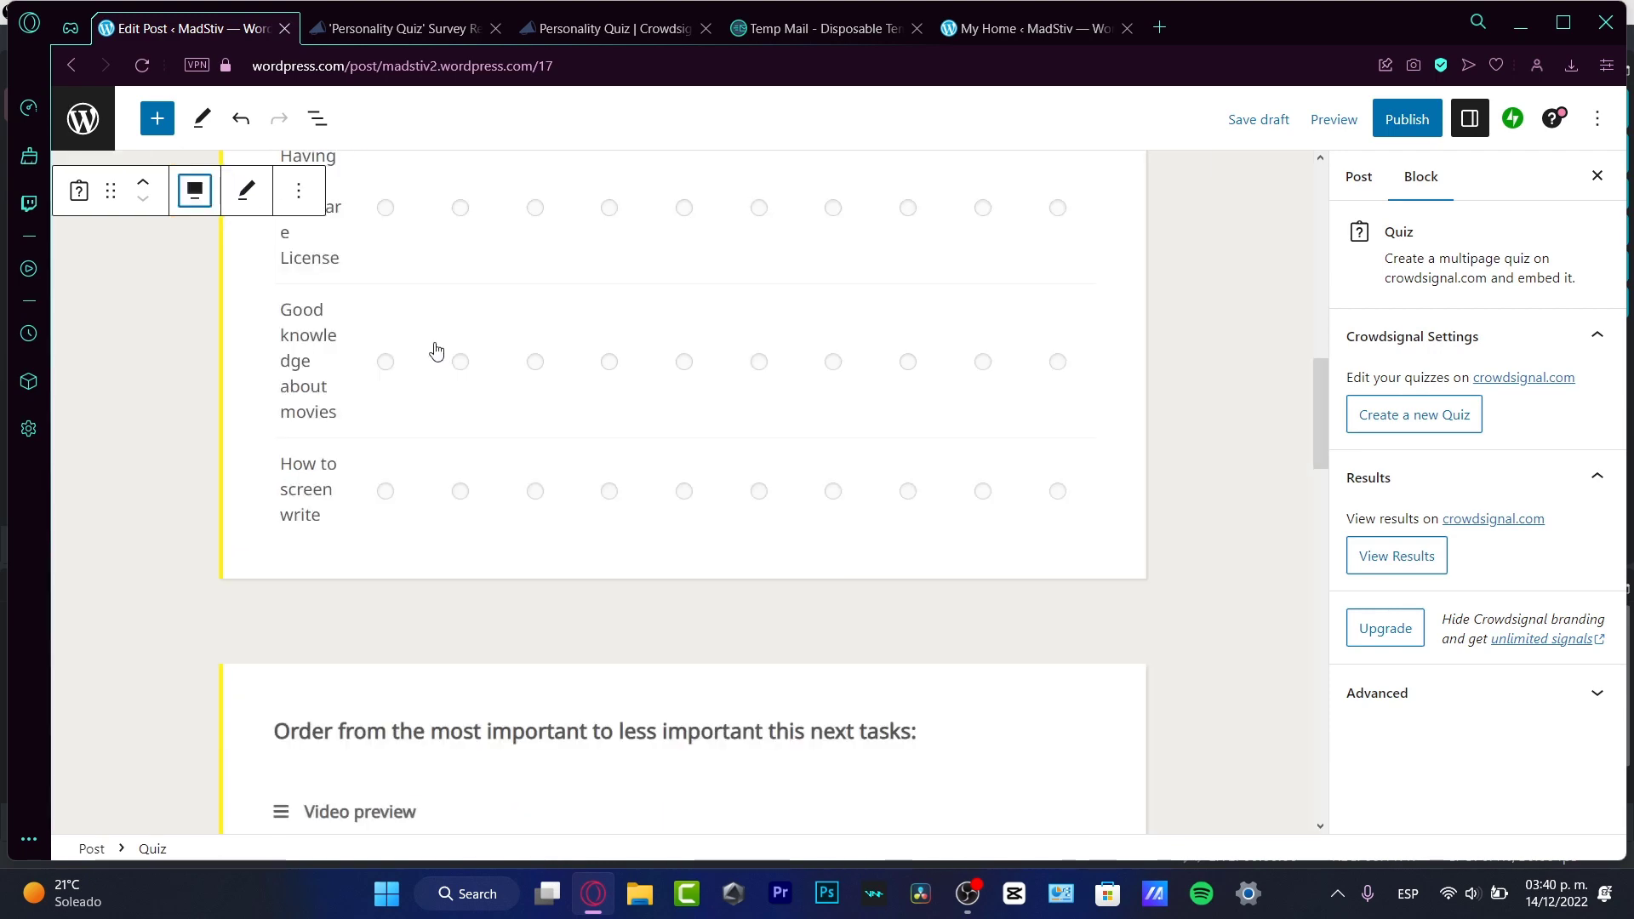
{"action": "scroll", "coordinate": [691, 421], "scroll_direction": "down", "scroll_amount": 10}
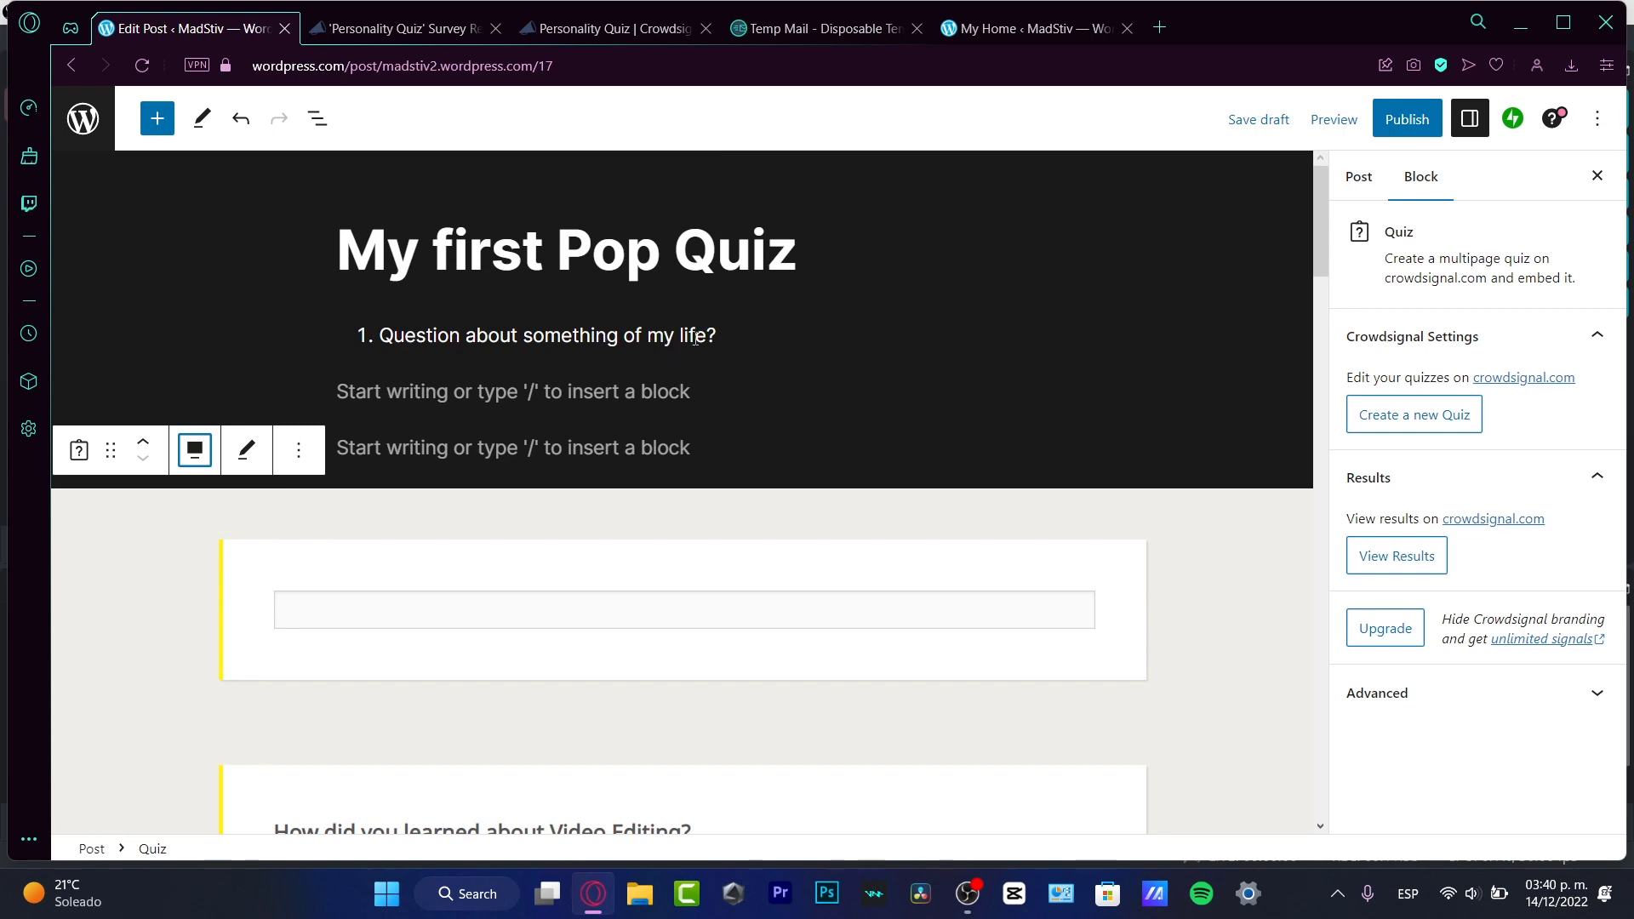
Delete the placeholder question list item and the leftover empty list
{"action": "triple_click", "coordinate": [641, 343]}
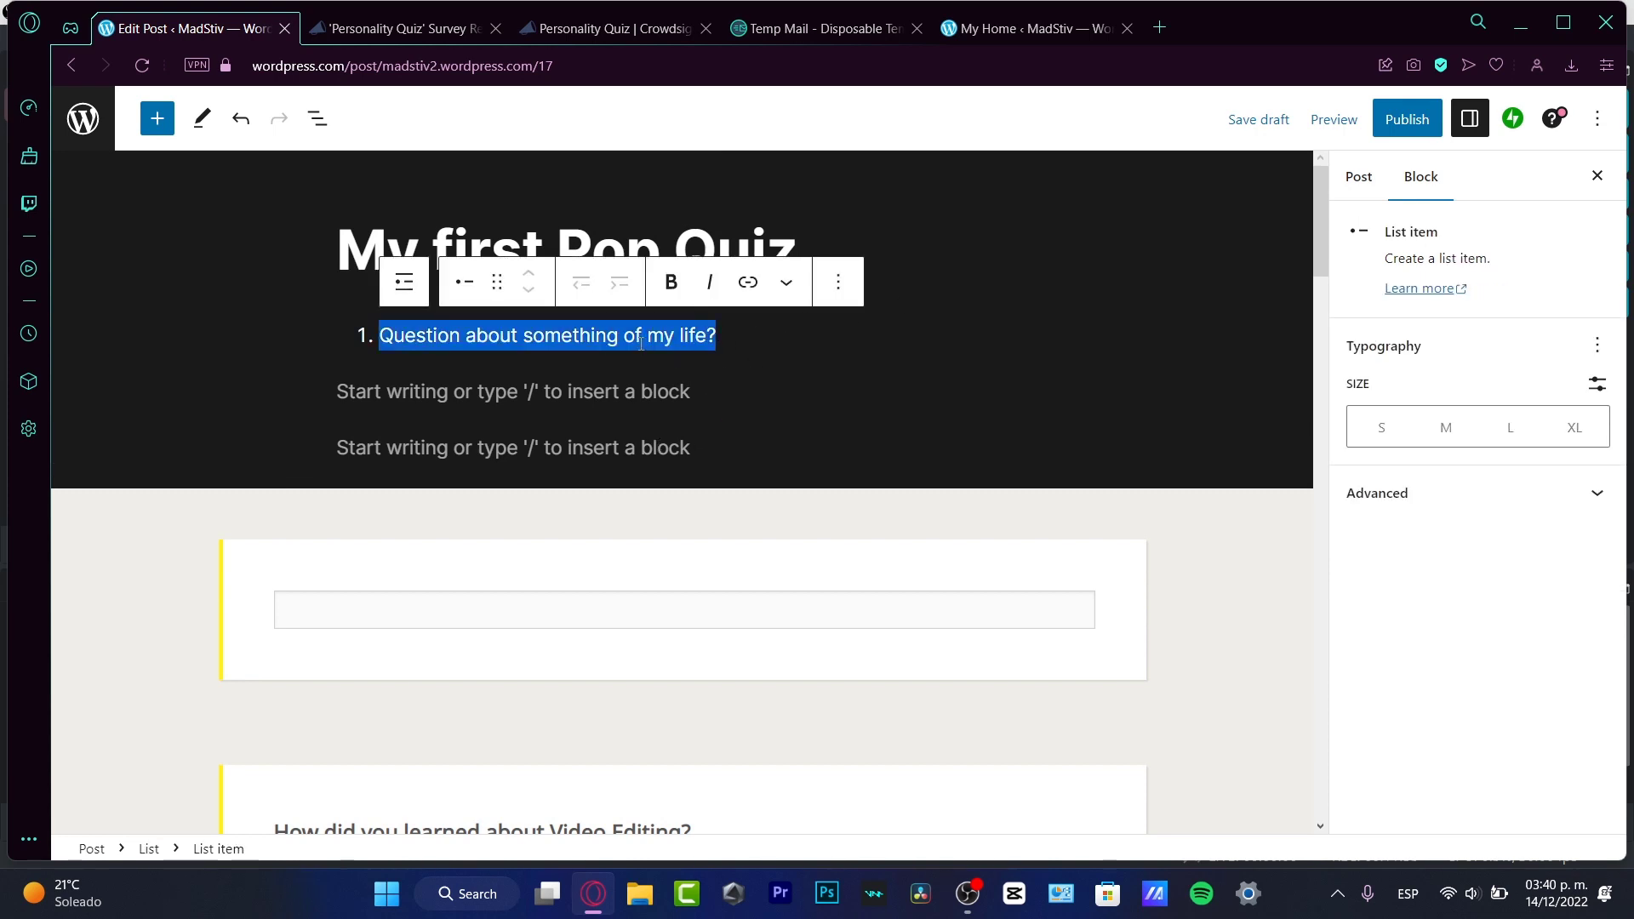
{"action": "key", "text": "BackSpace"}
{"action": "key", "text": "BackSpace"}
{"action": "left_click", "coordinate": [625, 388]}
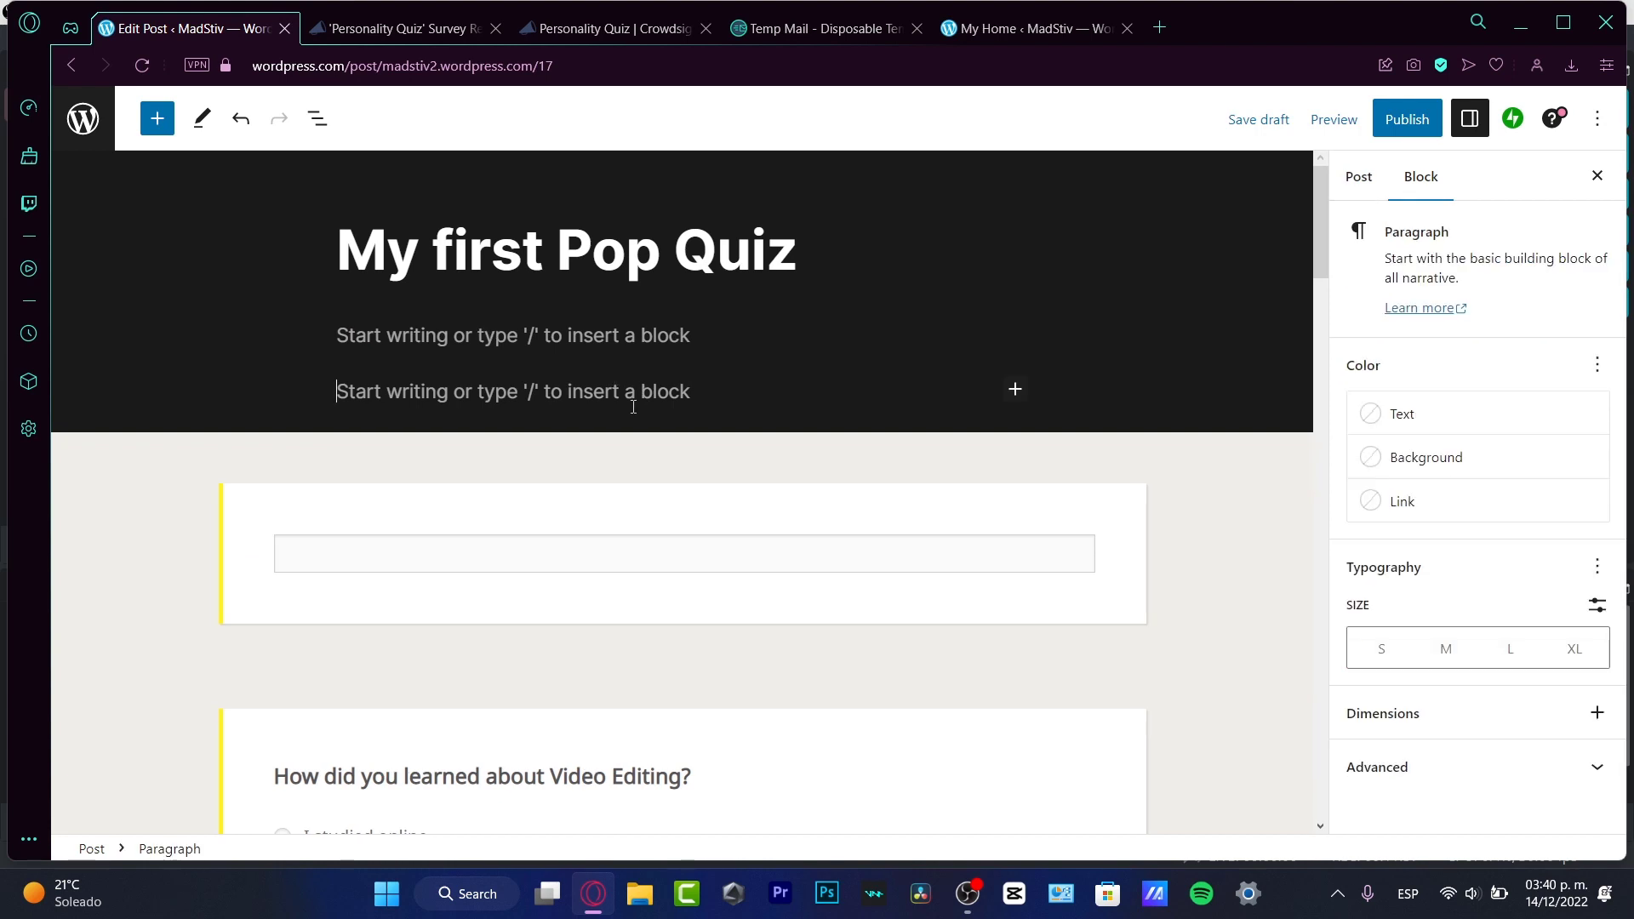
{"action": "key", "text": "BackSpace"}
{"action": "key", "text": "BackSpace"}
Check the embedded quiz block now sits directly under the 'My first Pop Quiz' title
{"action": "scroll", "coordinate": [840, 409], "scroll_direction": "down", "scroll_amount": 7}
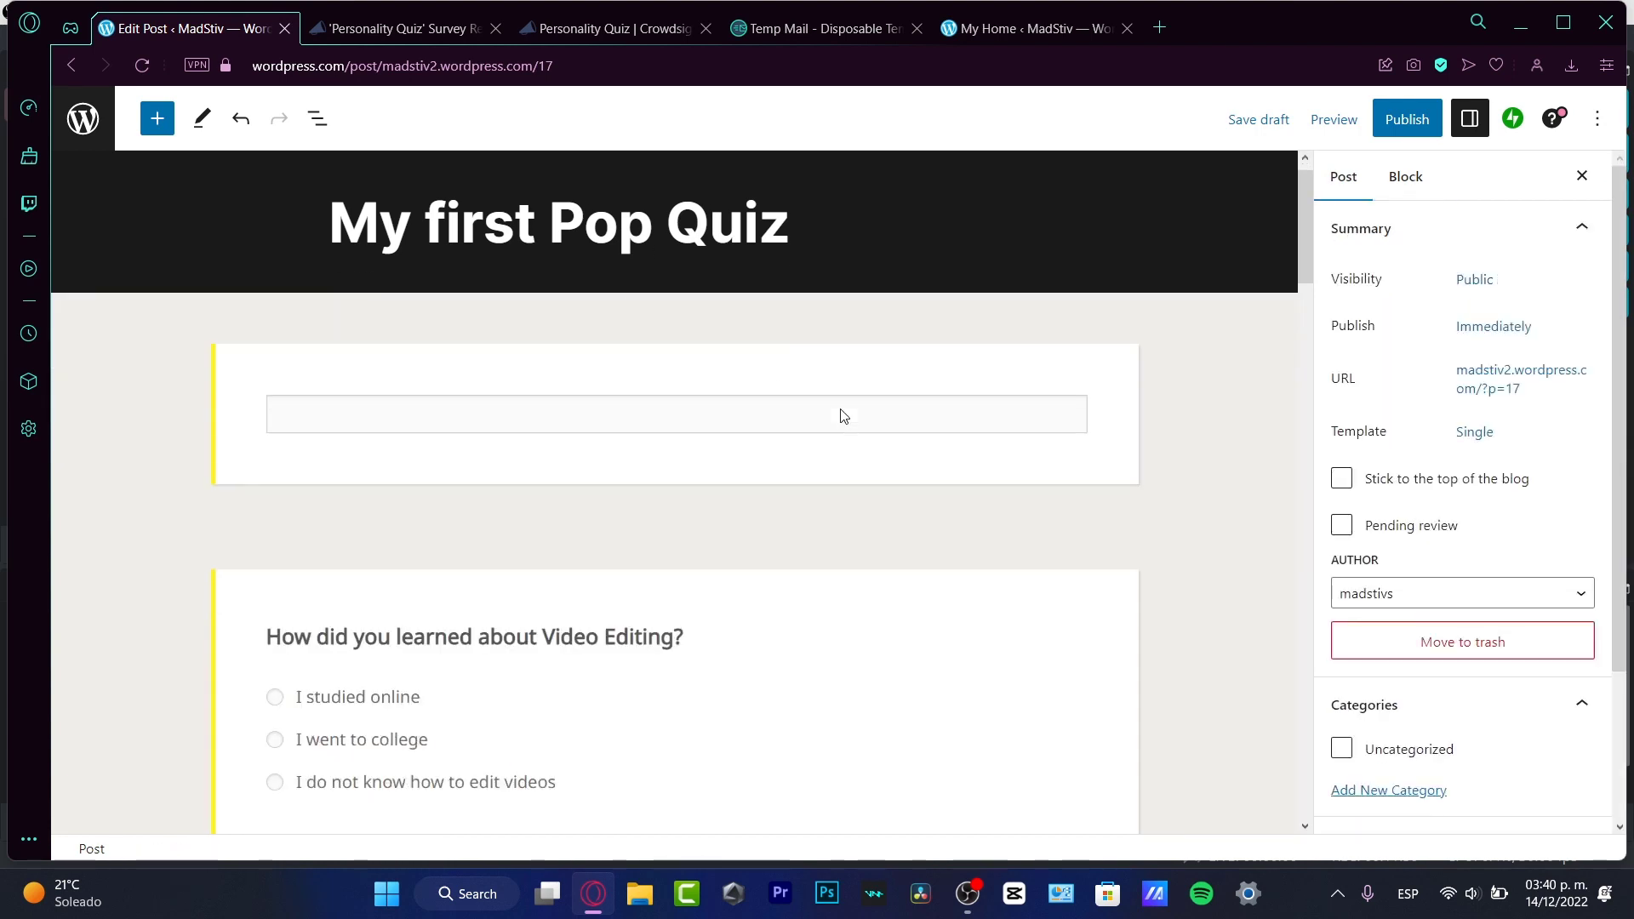
{"action": "scroll", "coordinate": [817, 406], "scroll_direction": "up", "scroll_amount": 7}
{"action": "left_click", "coordinate": [799, 468]}
{"action": "scroll", "coordinate": [795, 437], "scroll_direction": "down", "scroll_amount": 2}
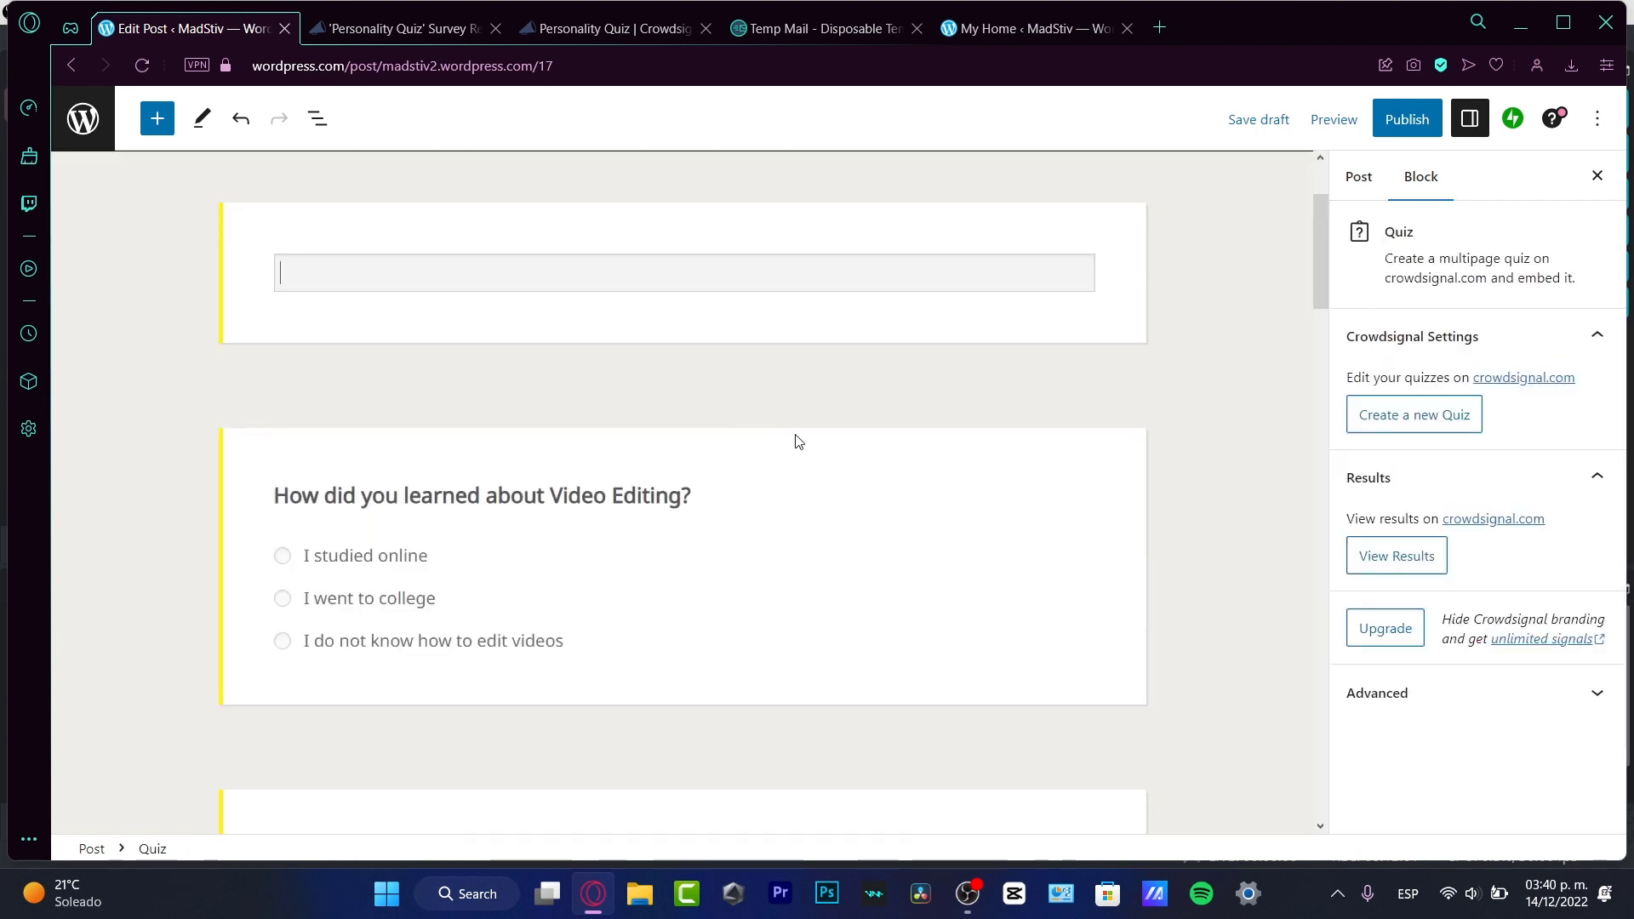
{"action": "left_click", "coordinate": [510, 283]}
{"action": "scroll", "coordinate": [716, 405], "scroll_direction": "down", "scroll_amount": 15}
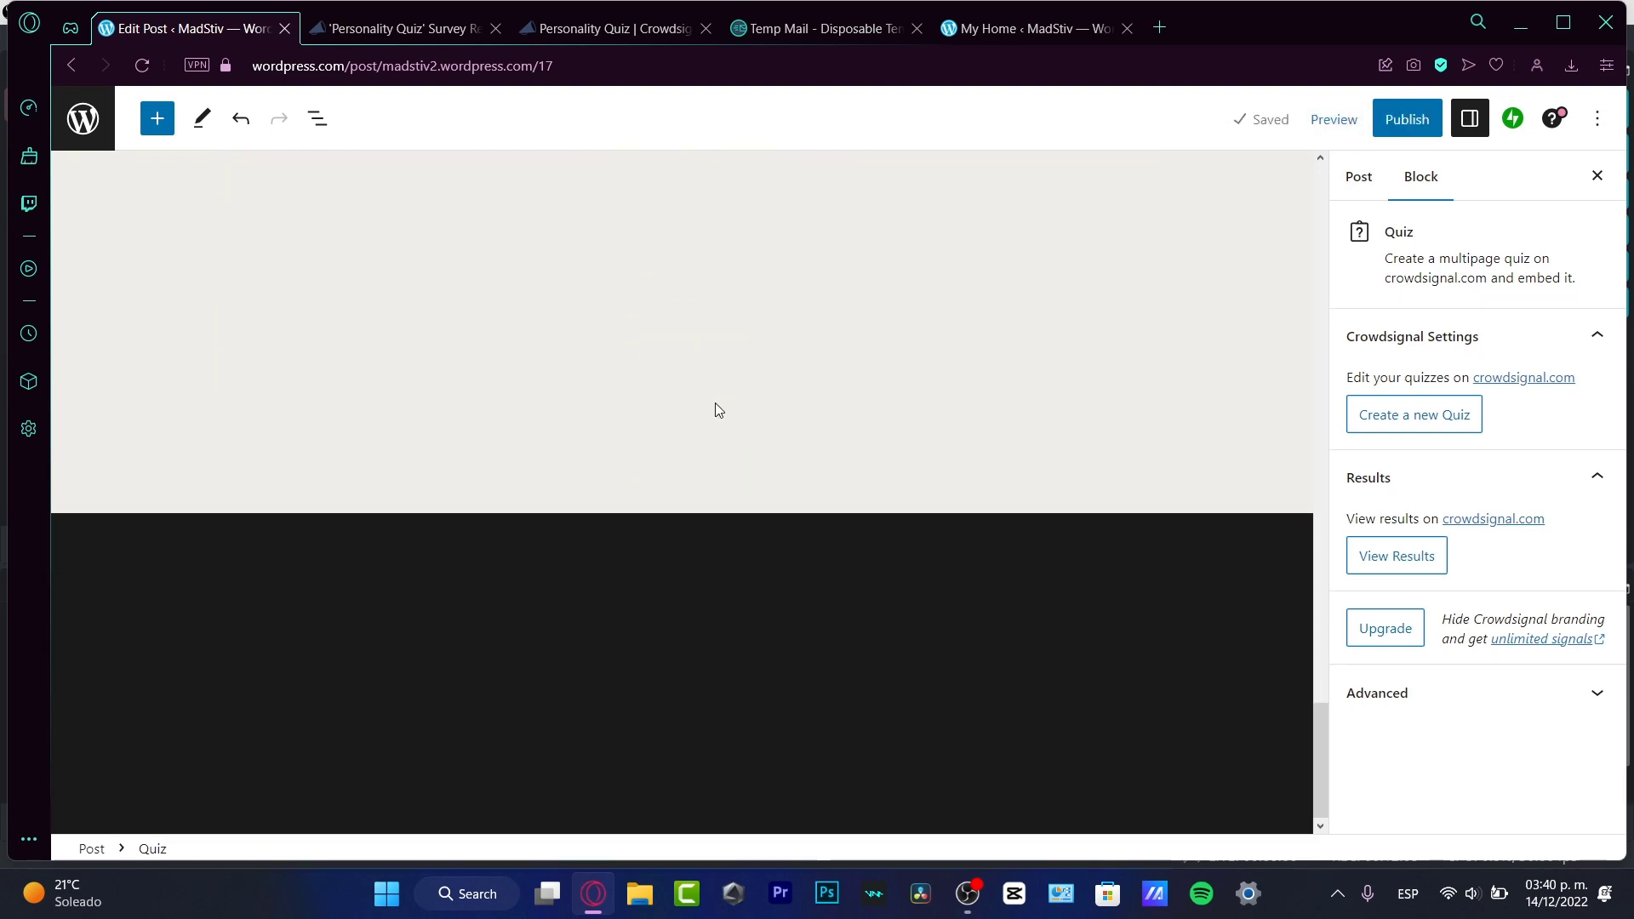
{"action": "scroll", "coordinate": [716, 406], "scroll_direction": "up", "scroll_amount": 15}
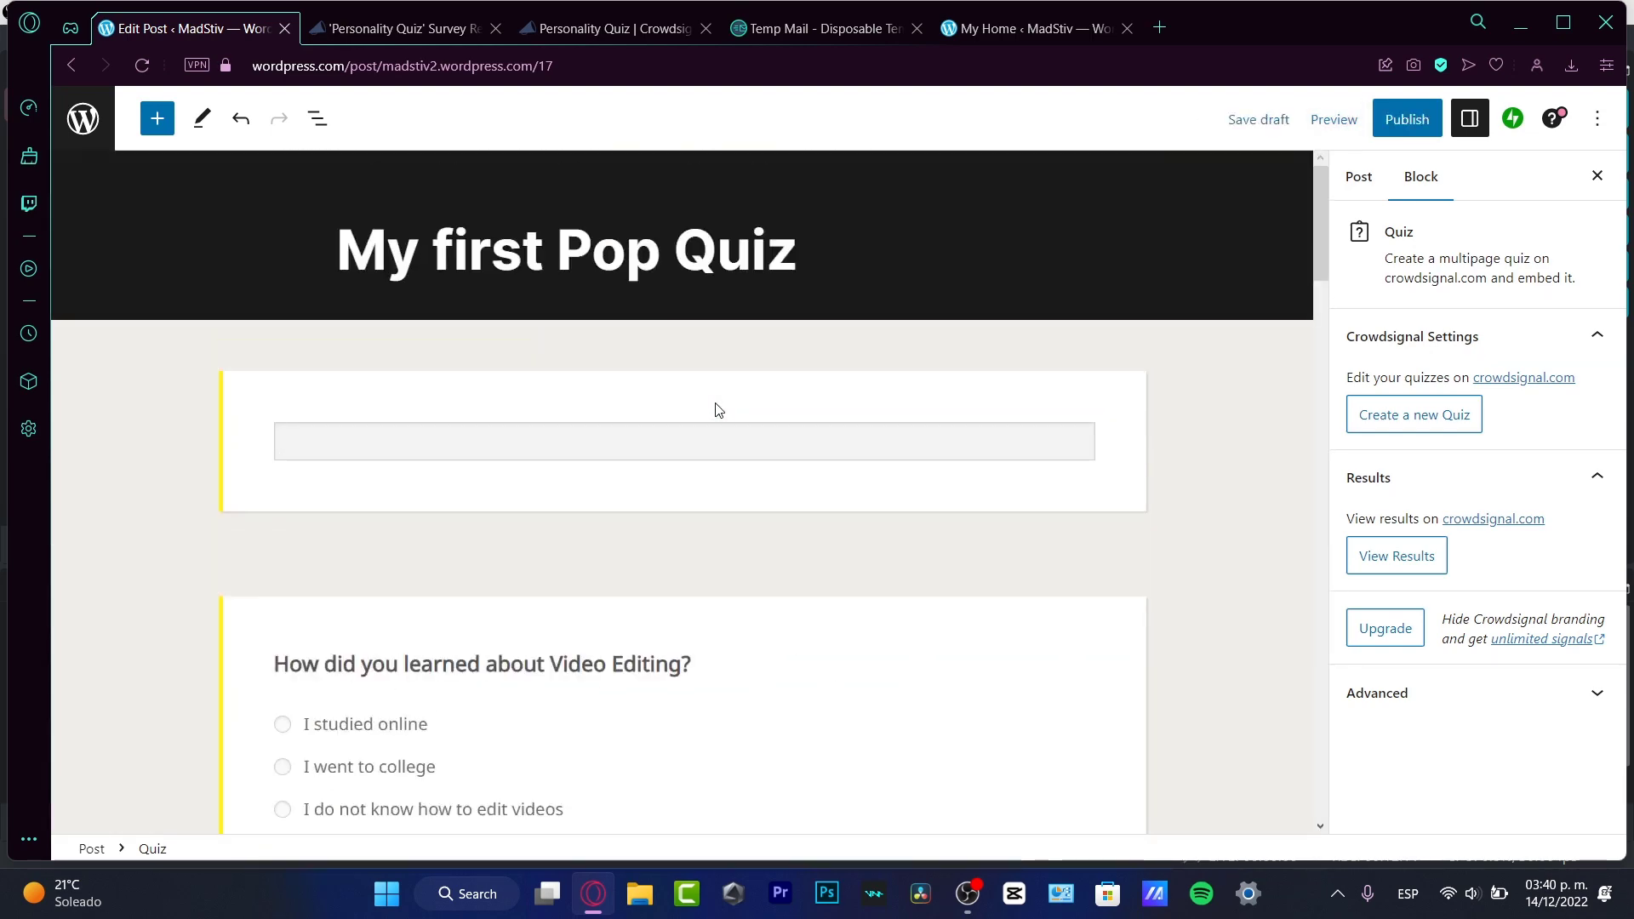
Publish 'My first Pop Quiz' and view the live post
{"action": "left_click", "coordinate": [1429, 114]}
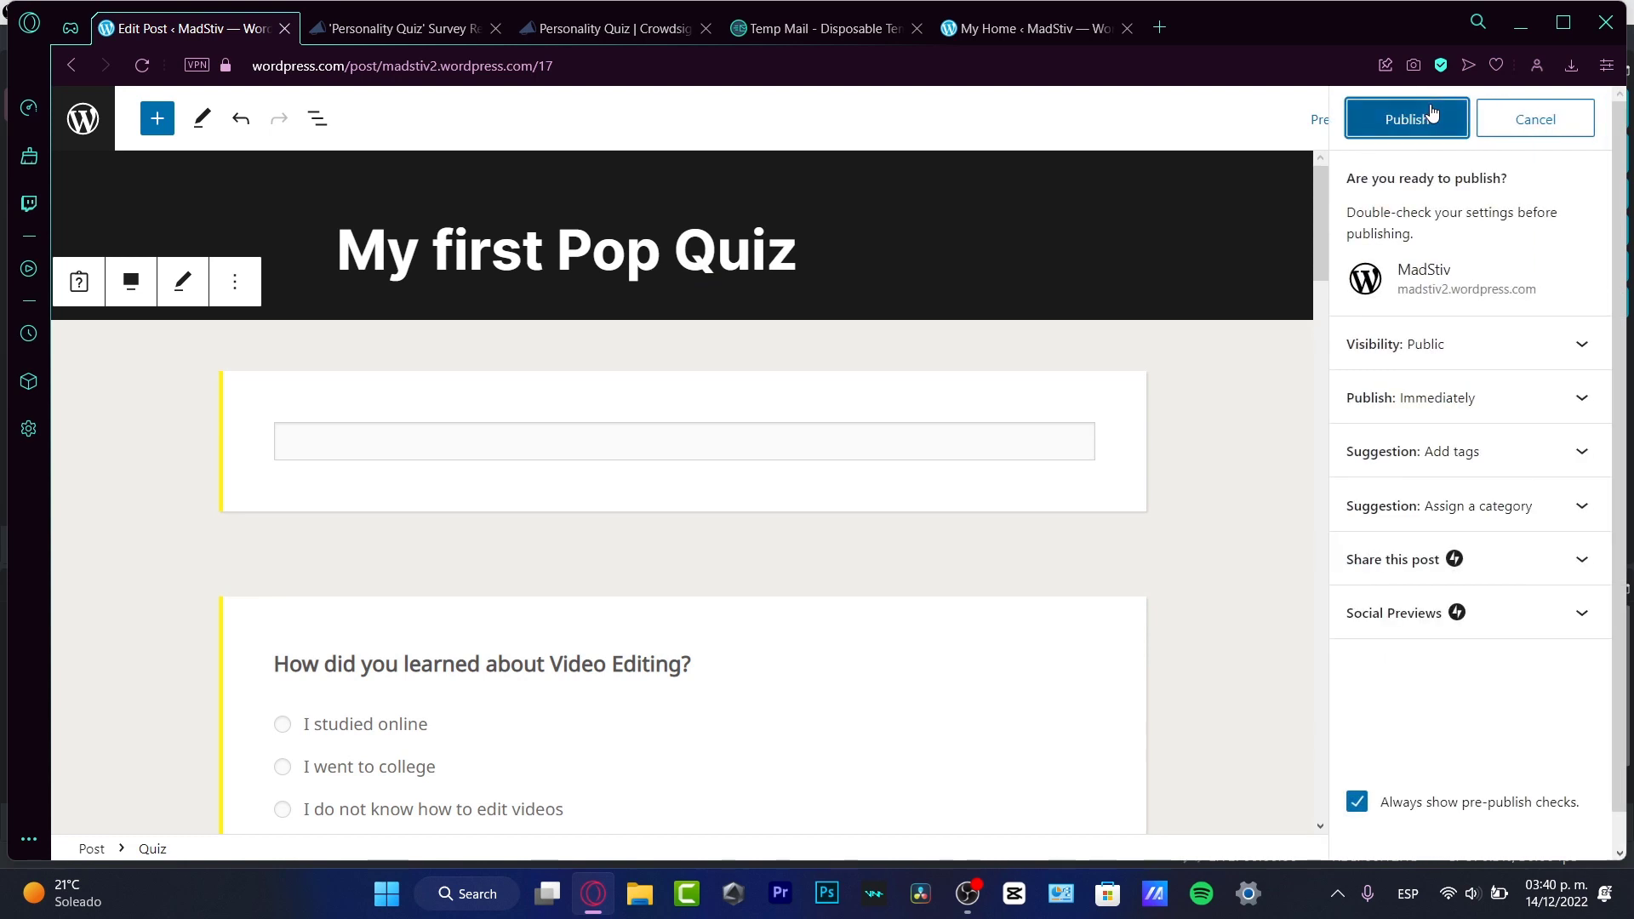
{"action": "left_click", "coordinate": [1434, 115]}
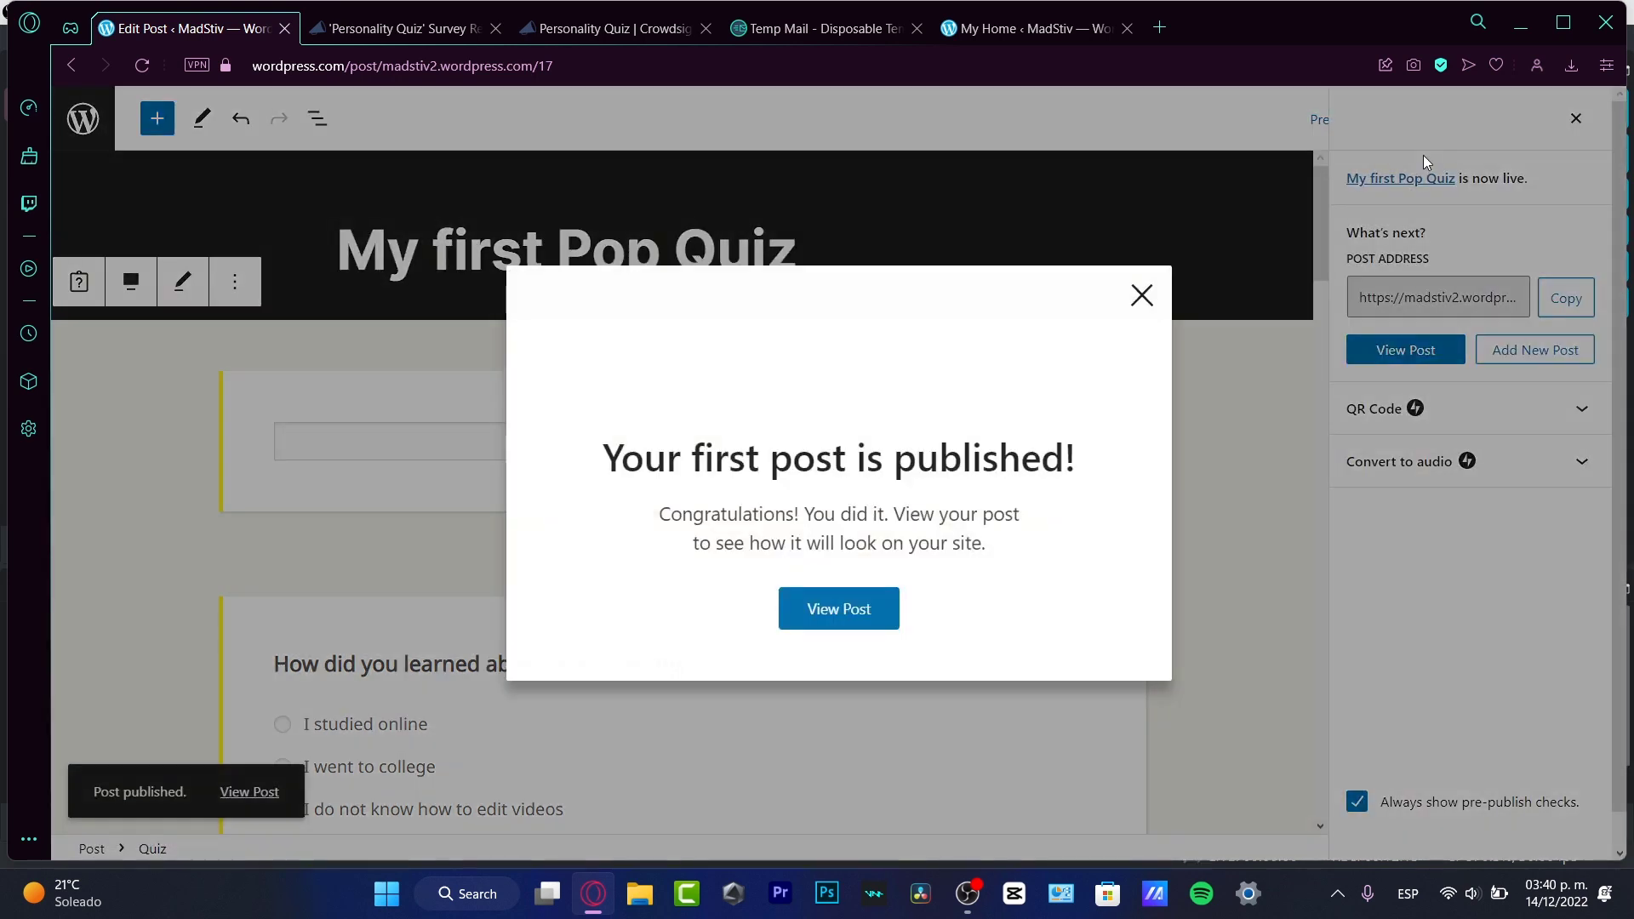
{"action": "left_click", "coordinate": [876, 609]}
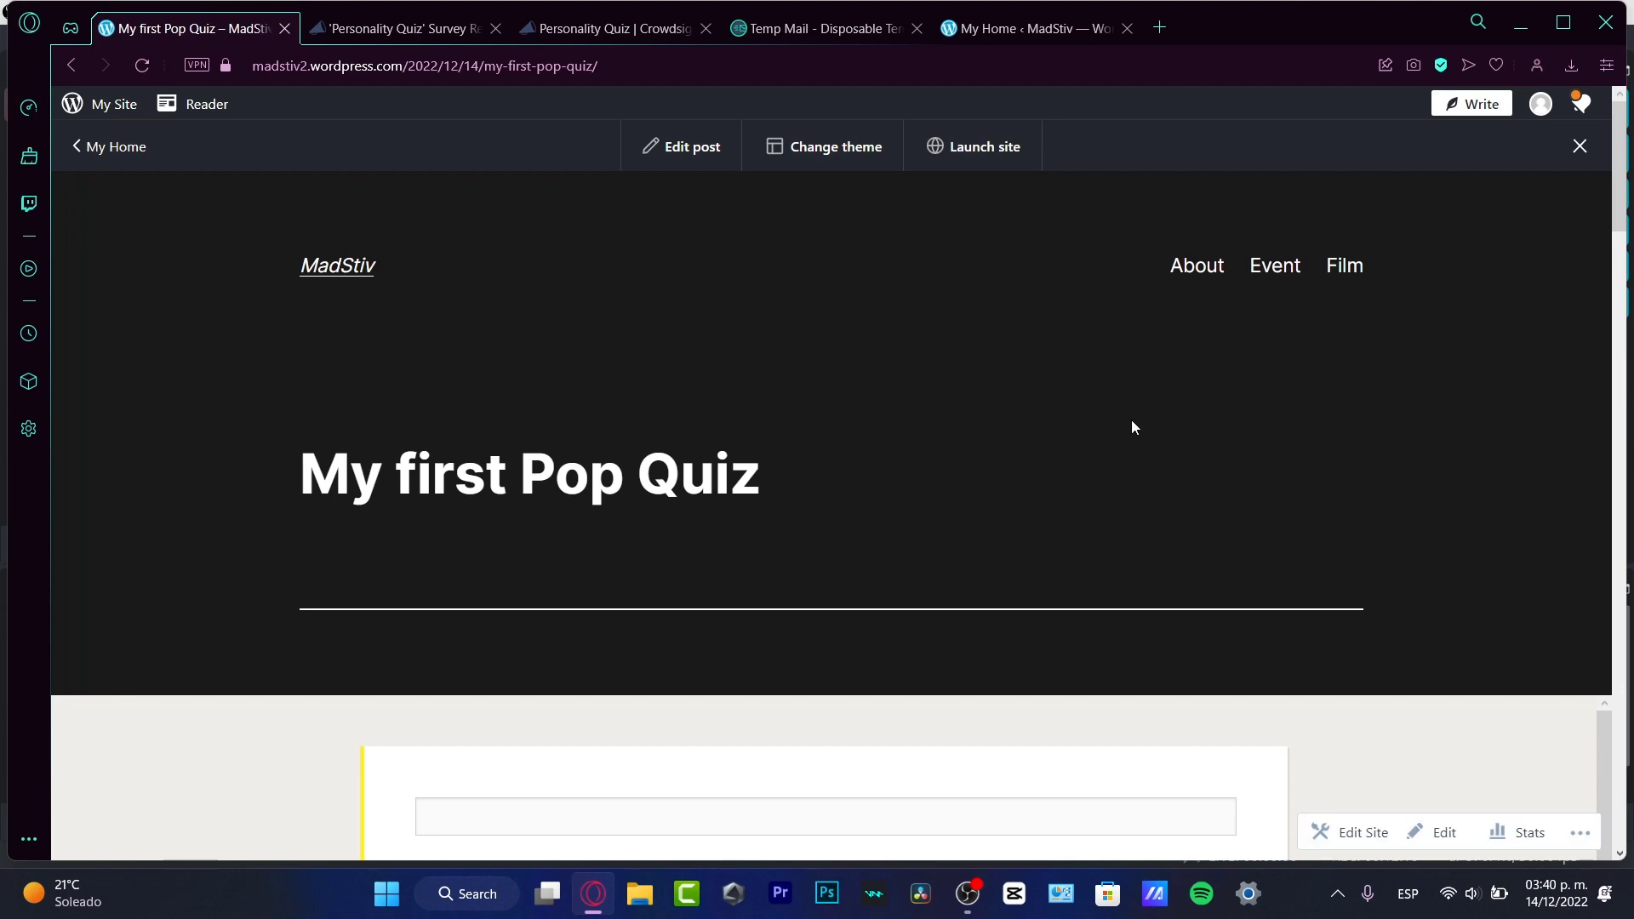
Rate 'Having a Software License' as 8 in the embedded quiz, then start a new post
{"action": "scroll", "coordinate": [1131, 420], "scroll_direction": "down", "scroll_amount": 10}
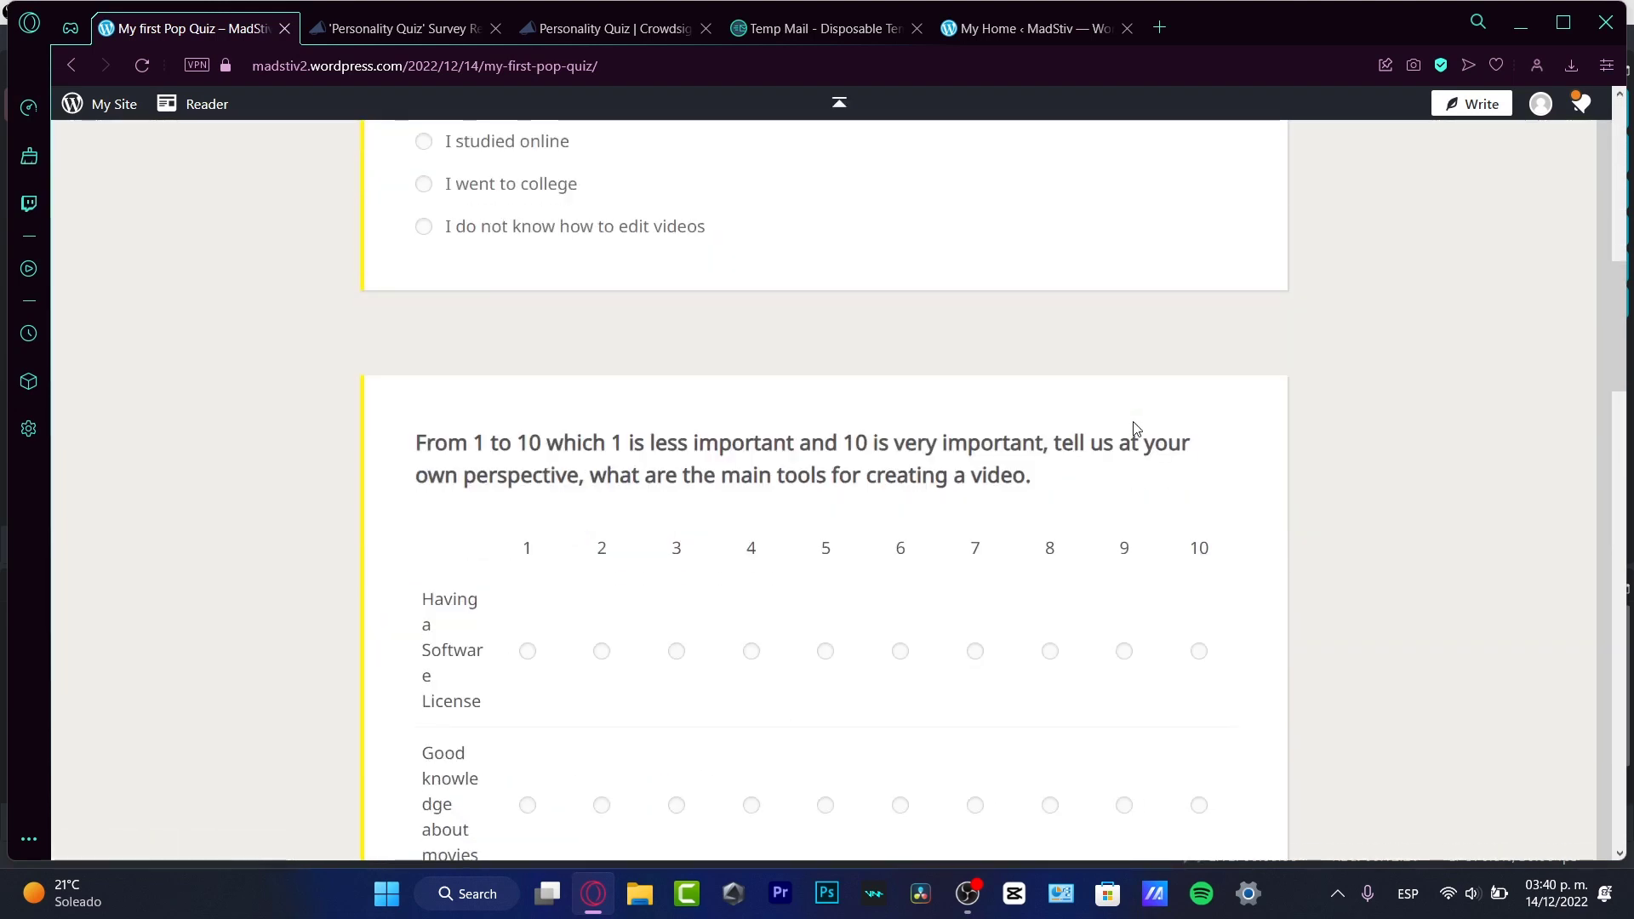
{"action": "left_click", "coordinate": [1046, 653]}
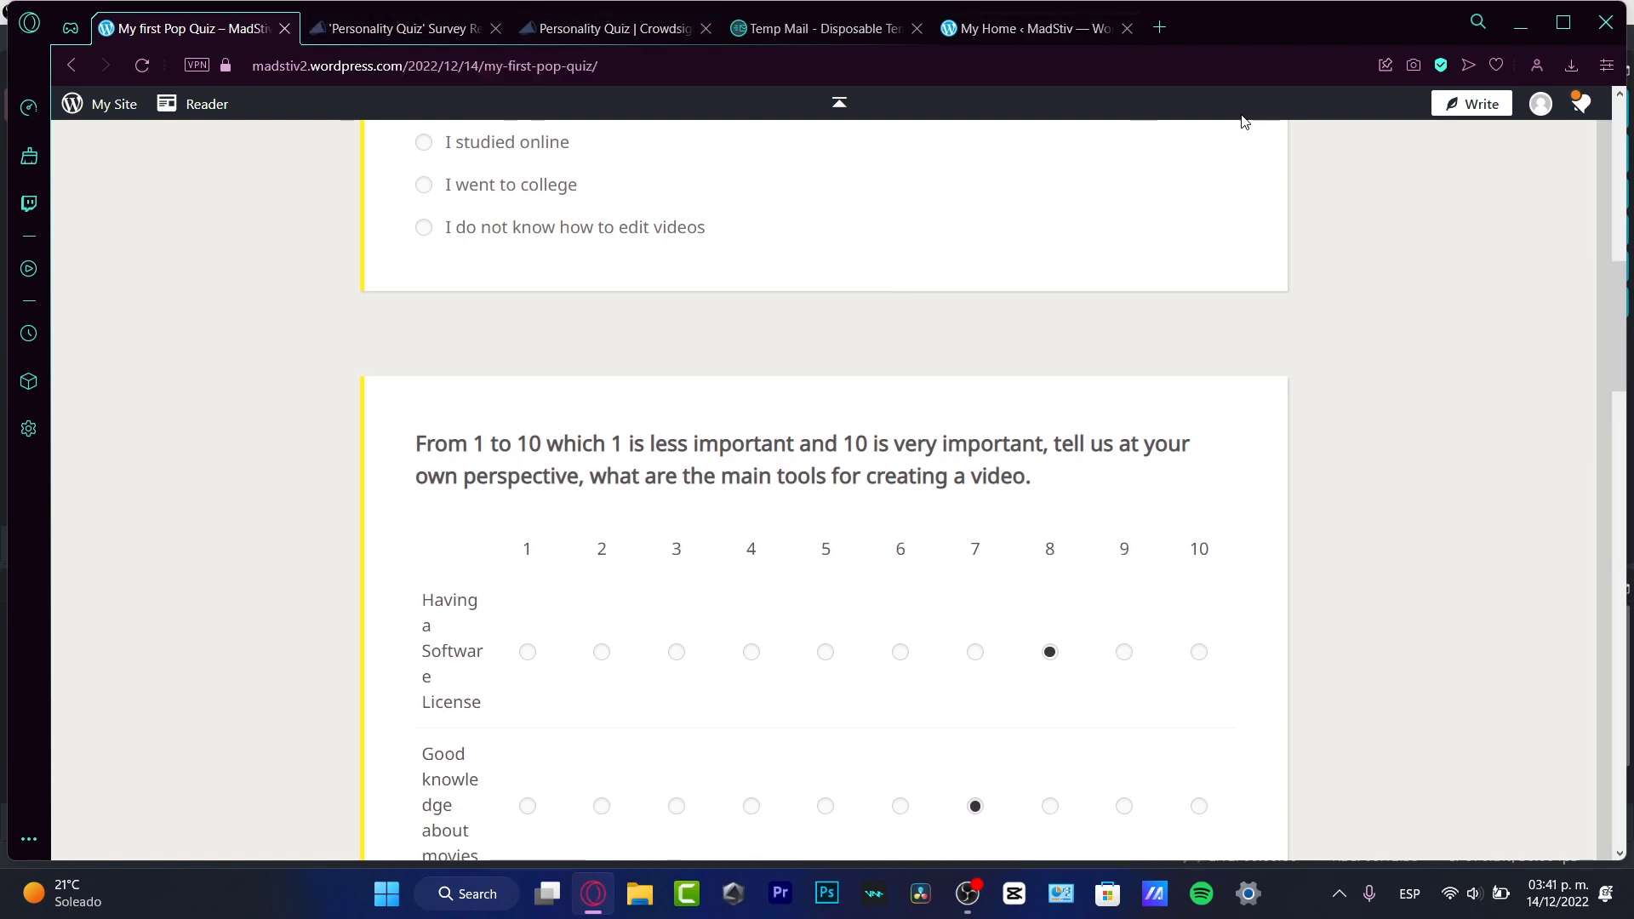
{"action": "left_click", "coordinate": [1488, 109]}
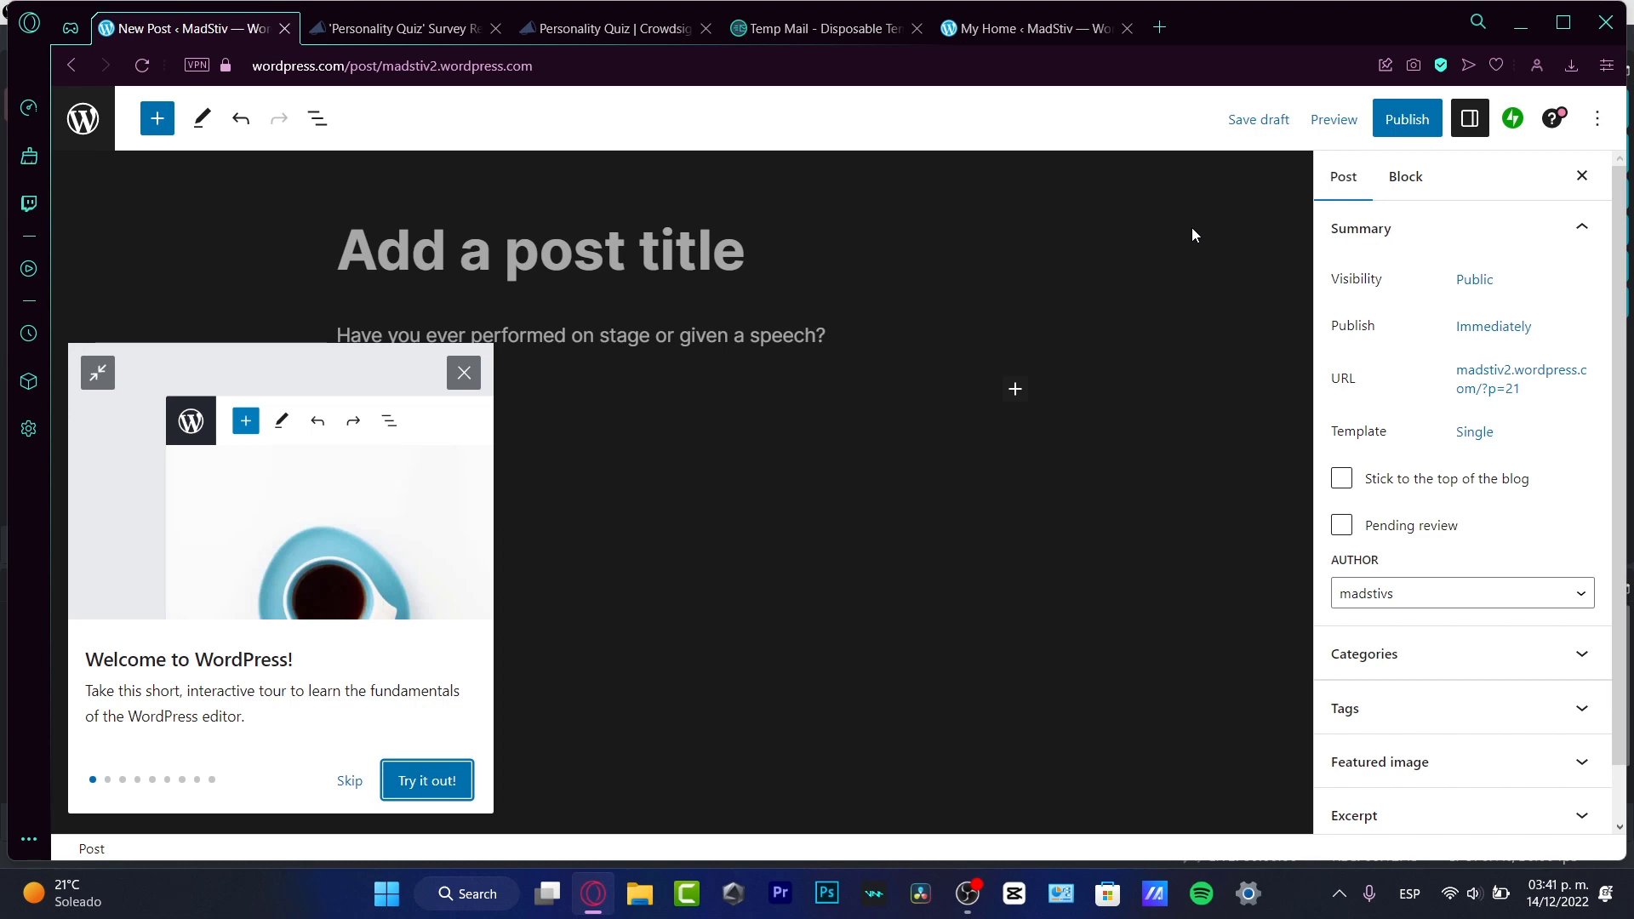
Close the 'Welcome to WordPress' tour popup to reveal the empty new-post editor
{"action": "left_click", "coordinate": [463, 373]}
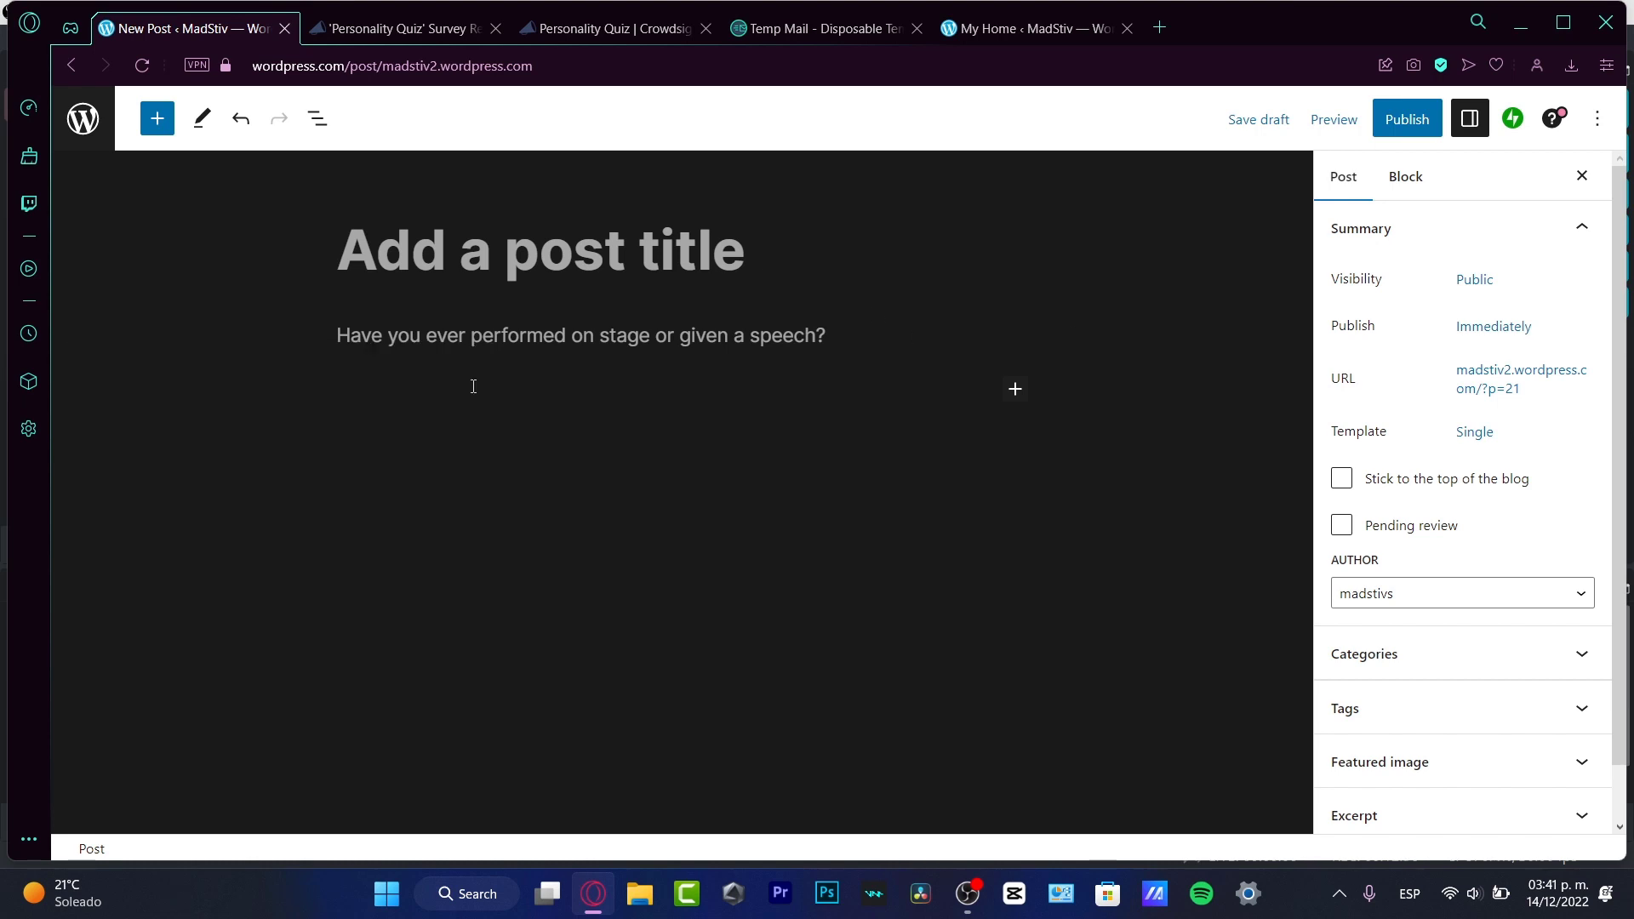